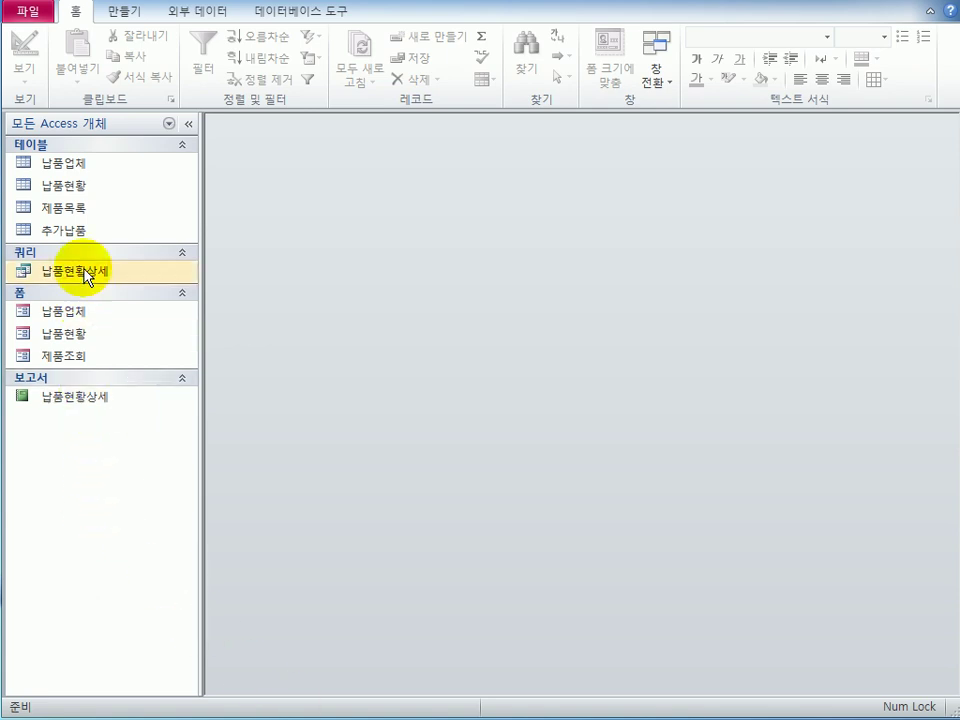
Open the 납품현황 table in Design view and make 납품일자, 납품업체코드 and 제품코드 its composite primary key
click(80, 186)
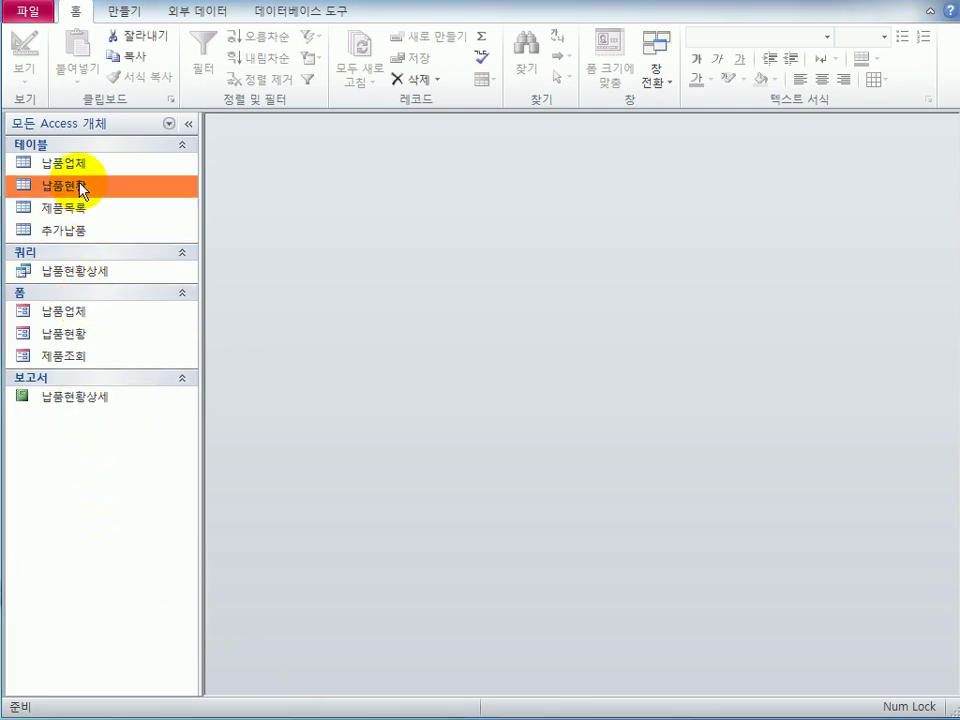
right_click(80, 188)
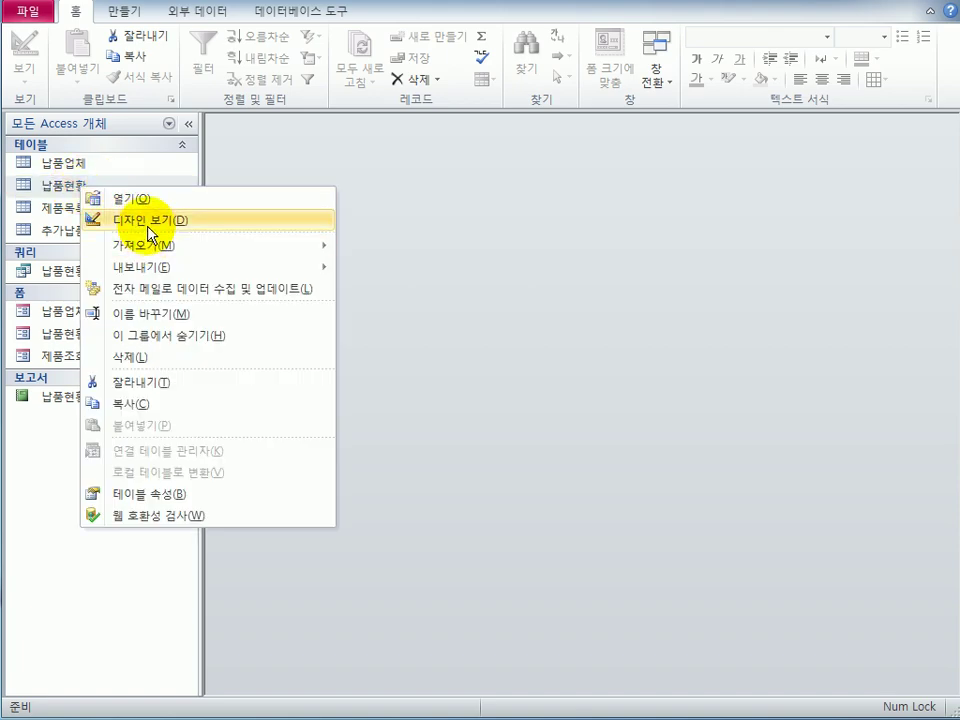
click(180, 220)
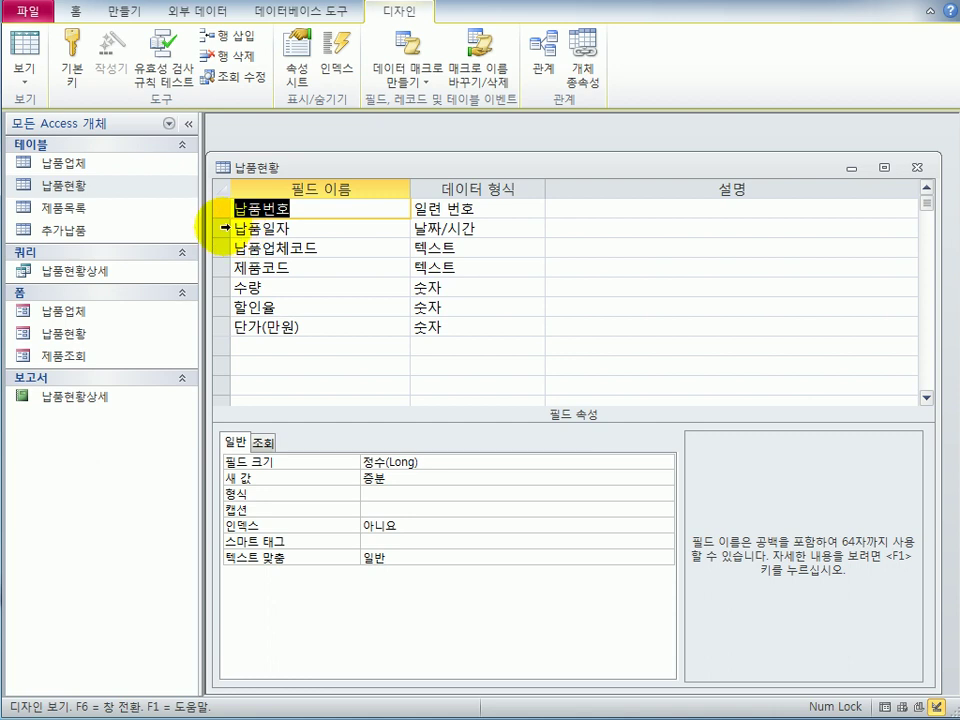
drag(222, 228, 222, 260)
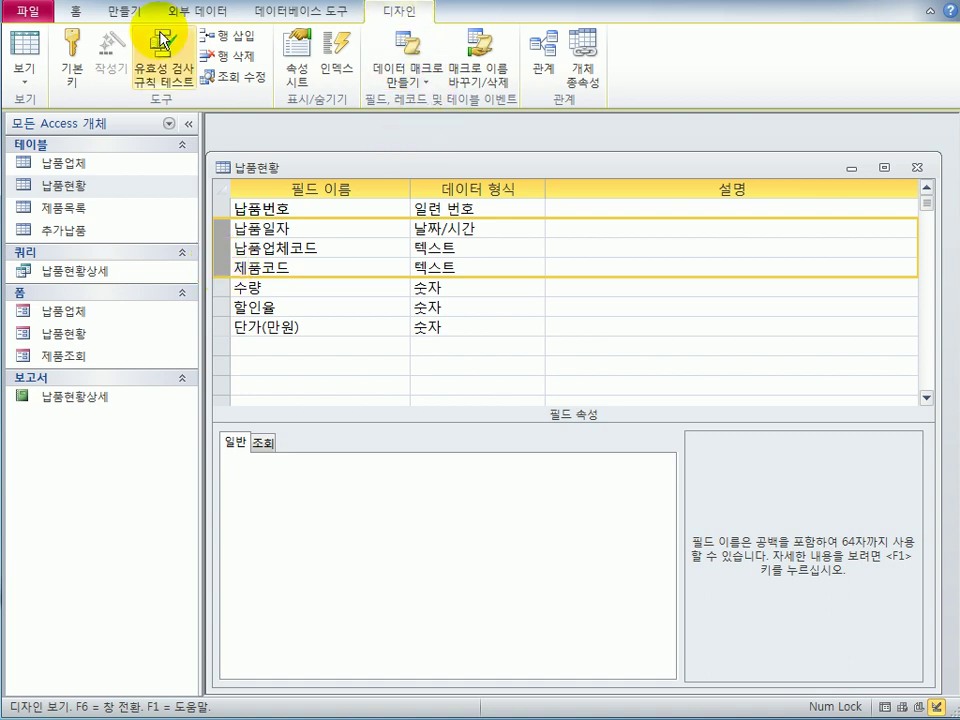
click(72, 78)
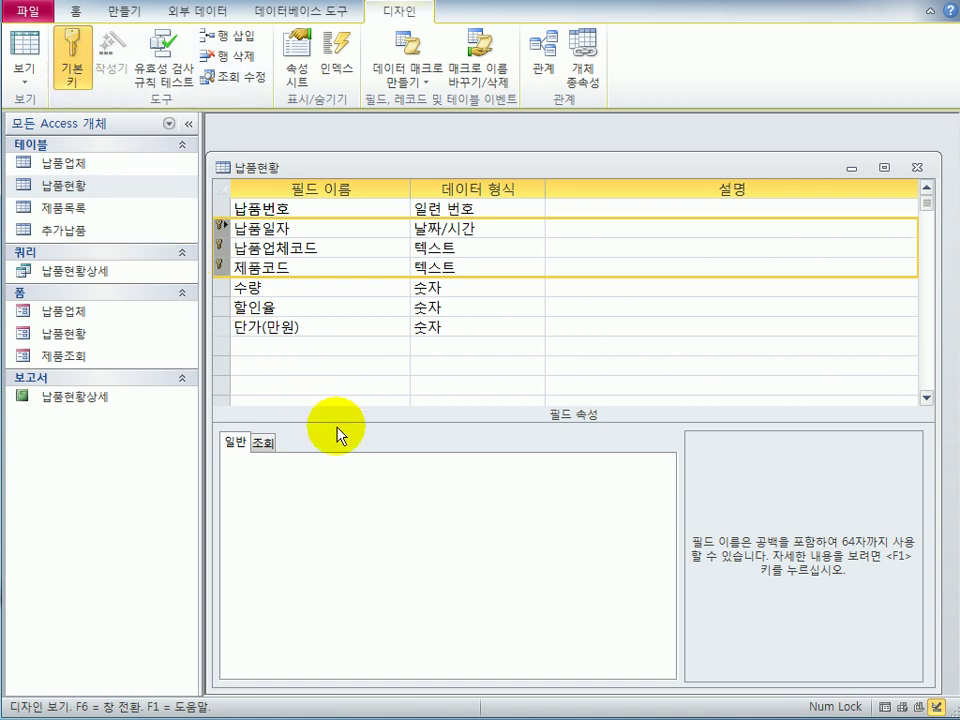
Set the Required (필수) property of the 납품일자 field to 예
click(306, 229)
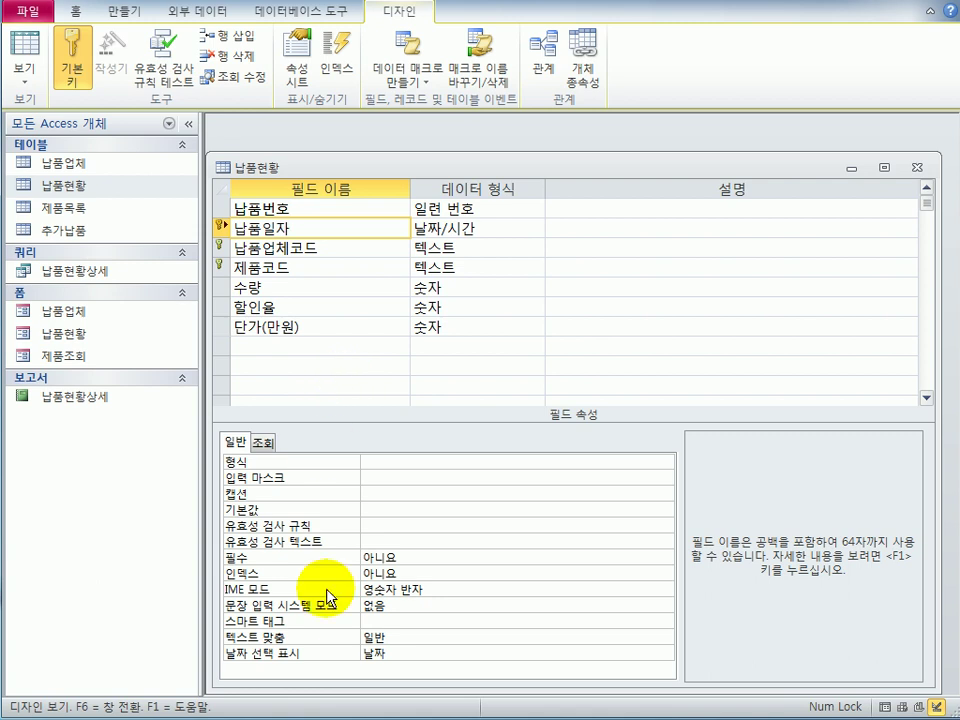
click(397, 560)
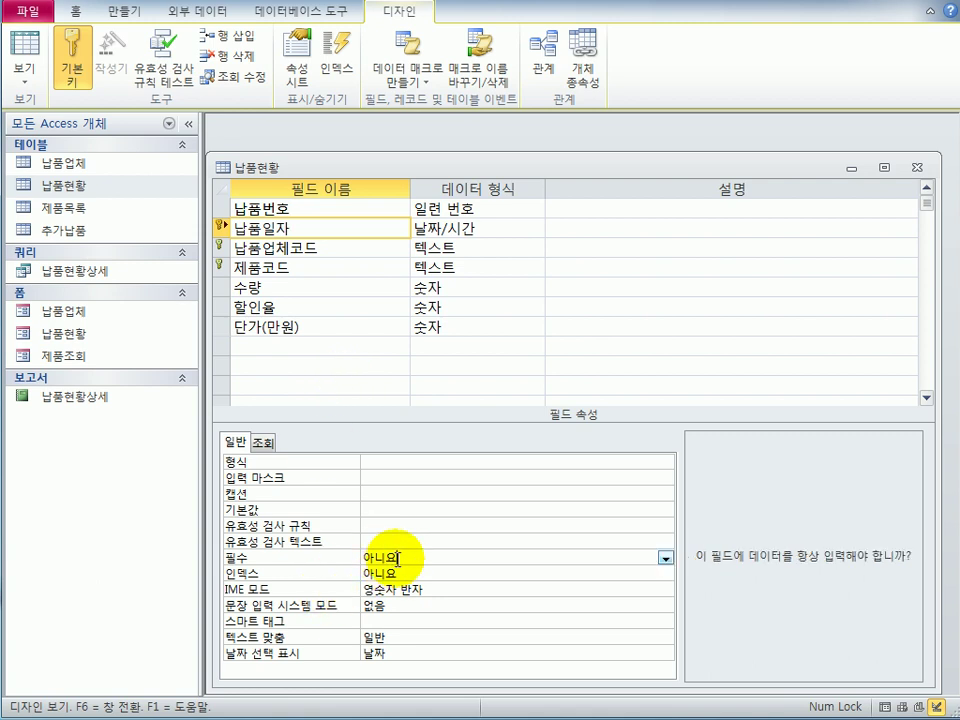
double_click(397, 560)
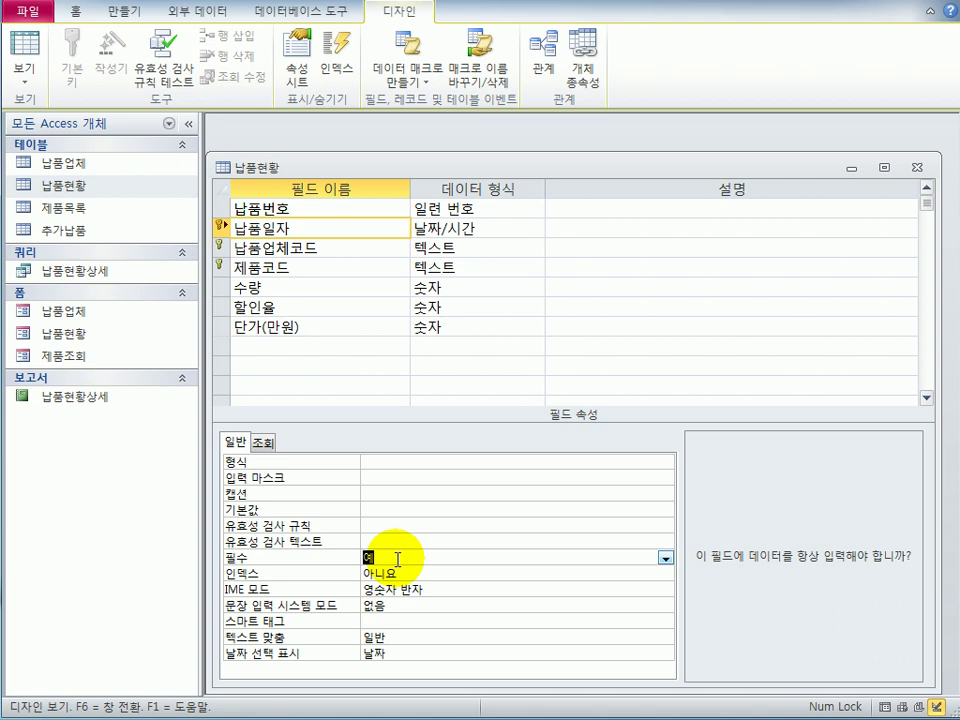
Give the 수량 field the validation rule ">=1 And <=1000" and the validation text "1부터 1000사이의 값을 입력하세요"
click(318, 297)
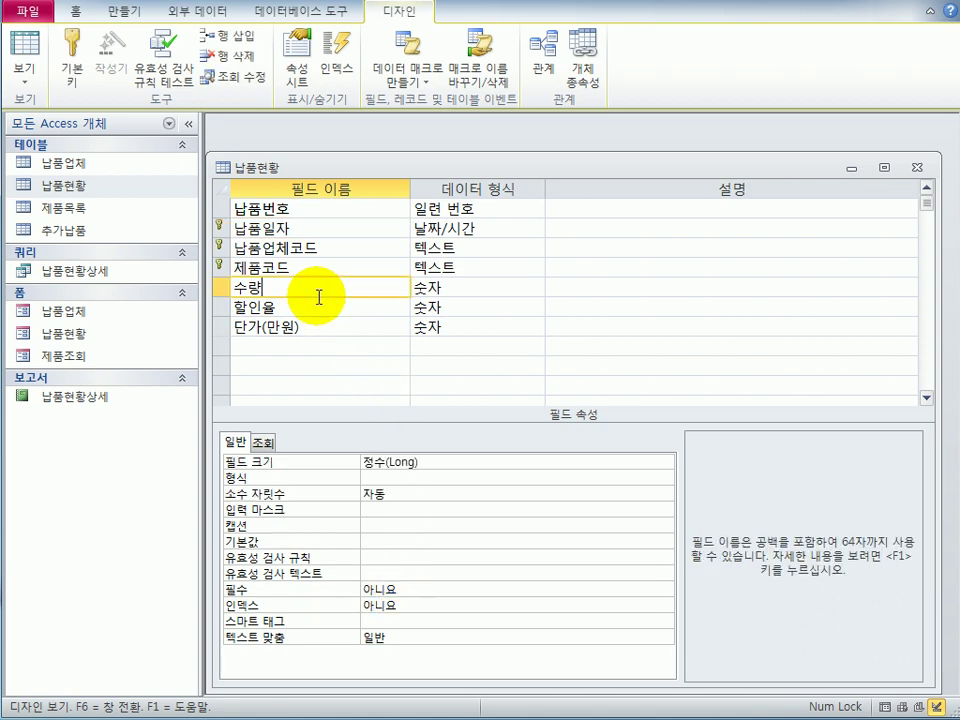
click(371, 558)
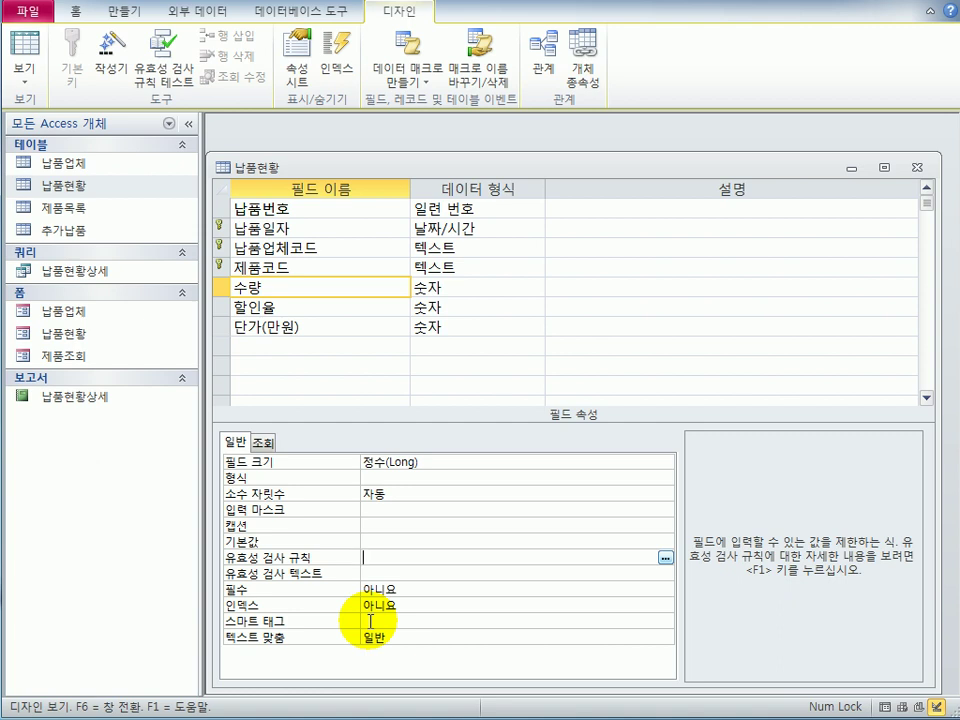
text(>=1 and <=1000)
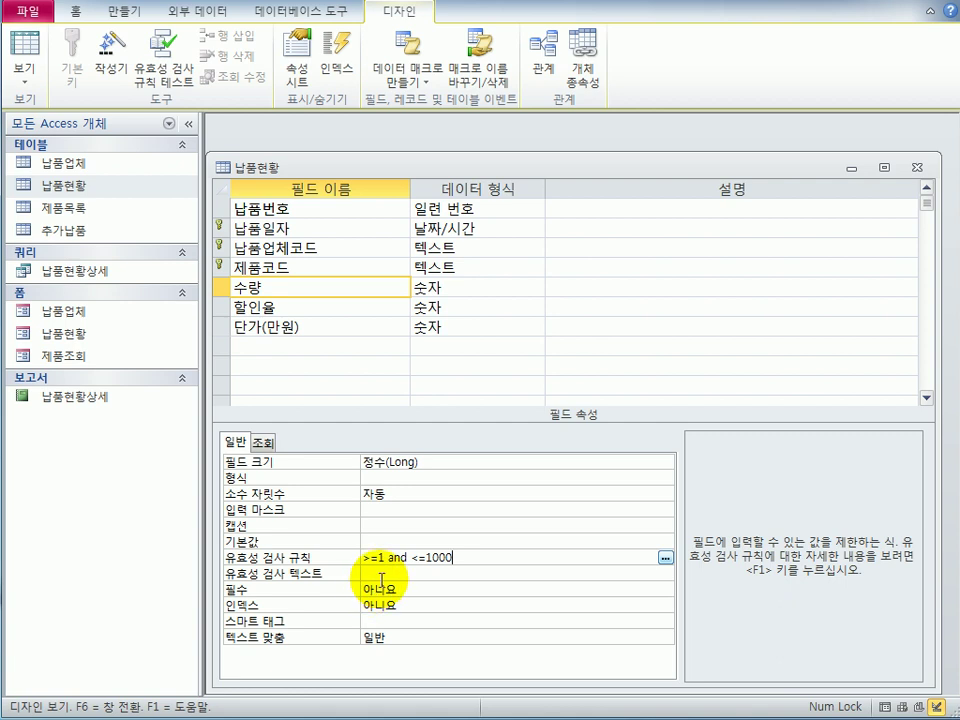
click(372, 573)
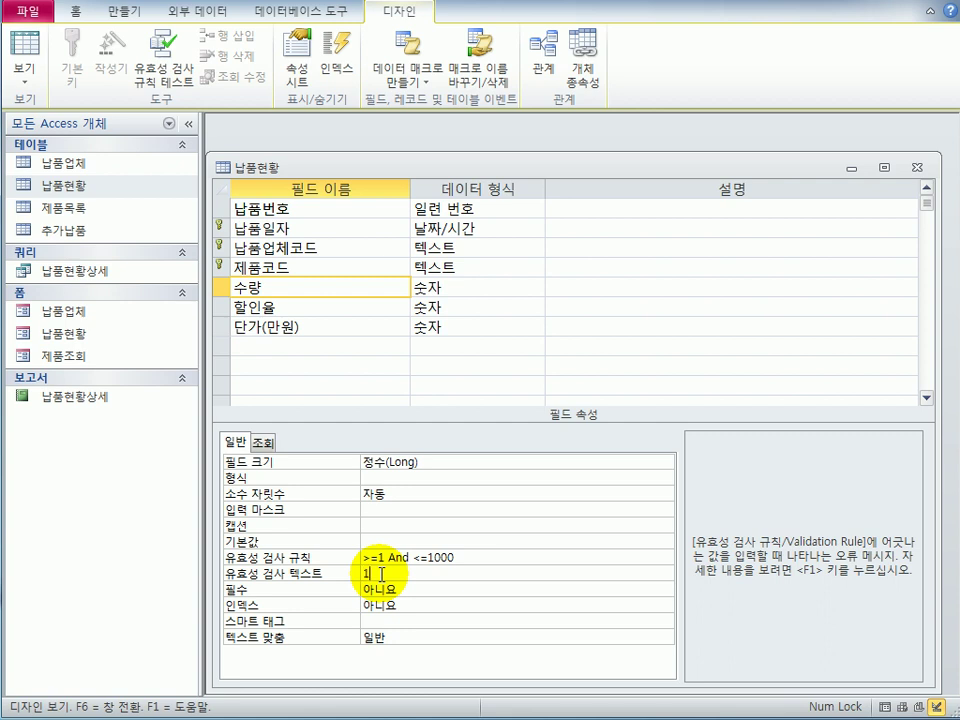
text(1부터 1000사이의 값을 입력하세요)
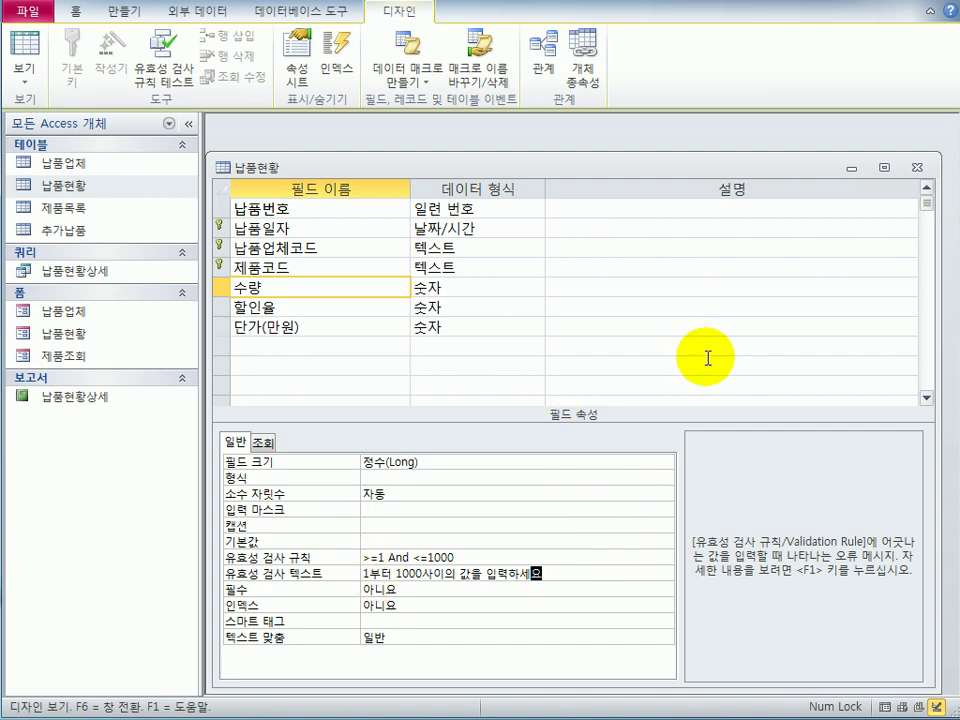
Close the 납품현황 table design, saving the changes and agreeing to test the existing data against the new rules
click(916, 167)
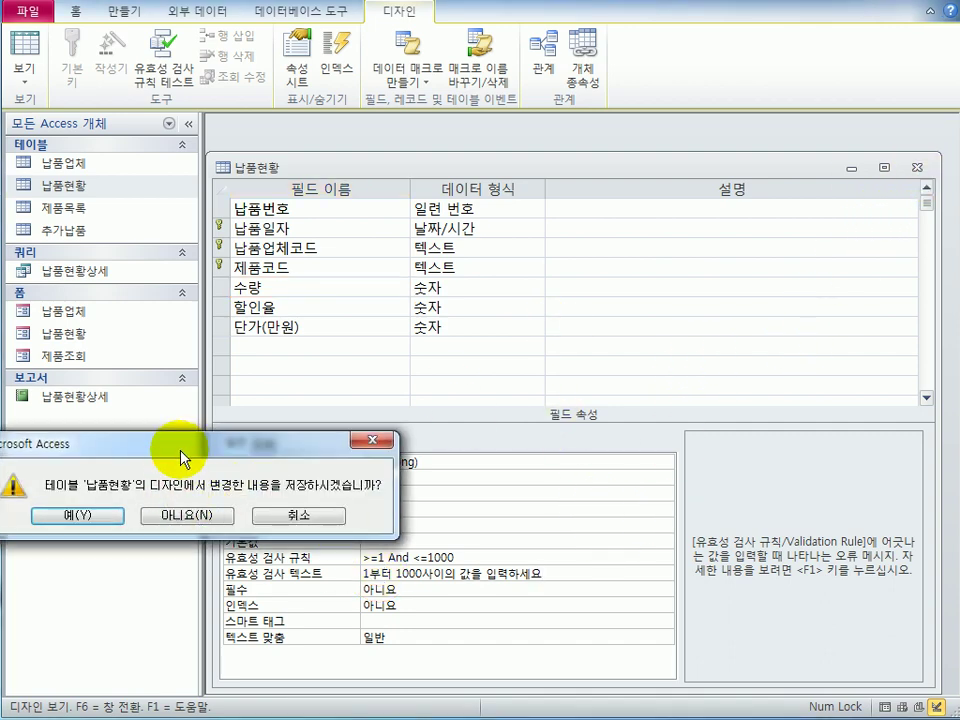
drag(184, 445, 452, 376)
click(326, 455)
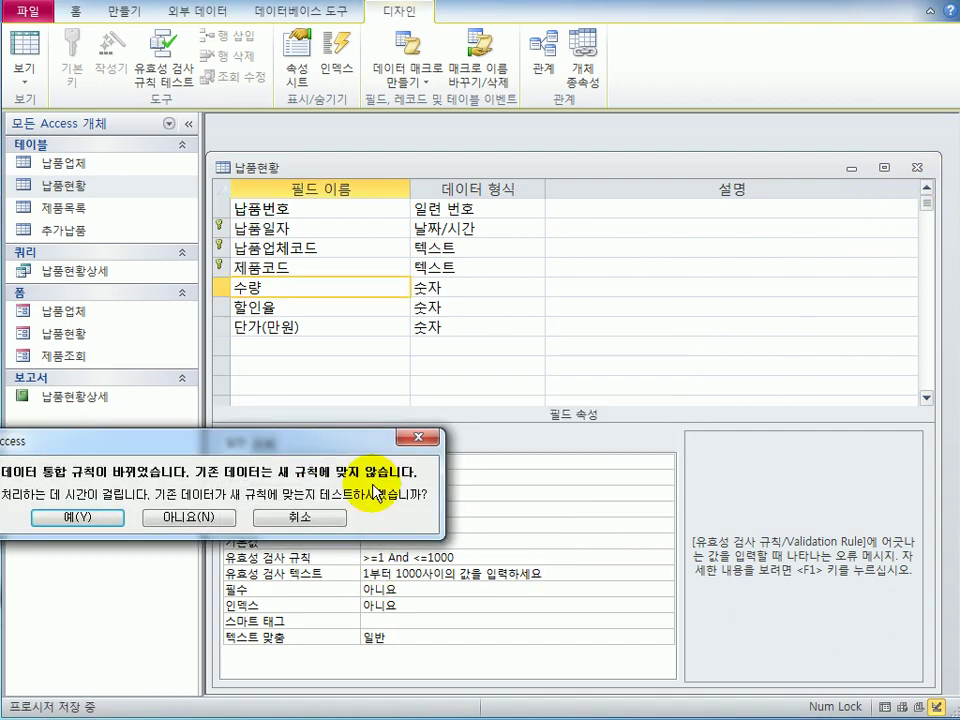
drag(418, 430, 657, 385)
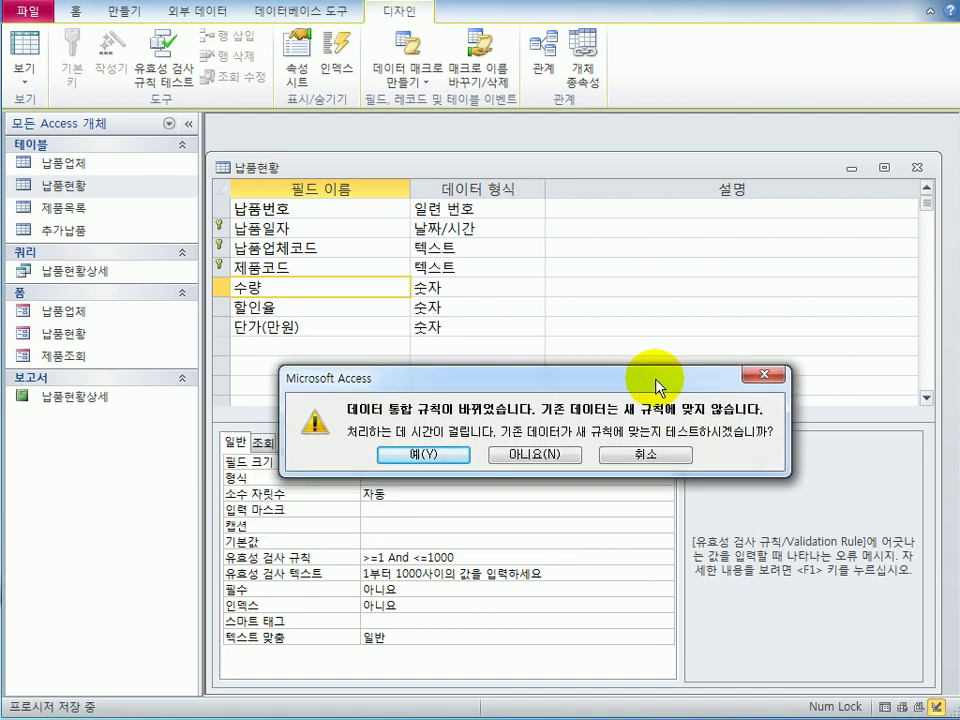
click(433, 457)
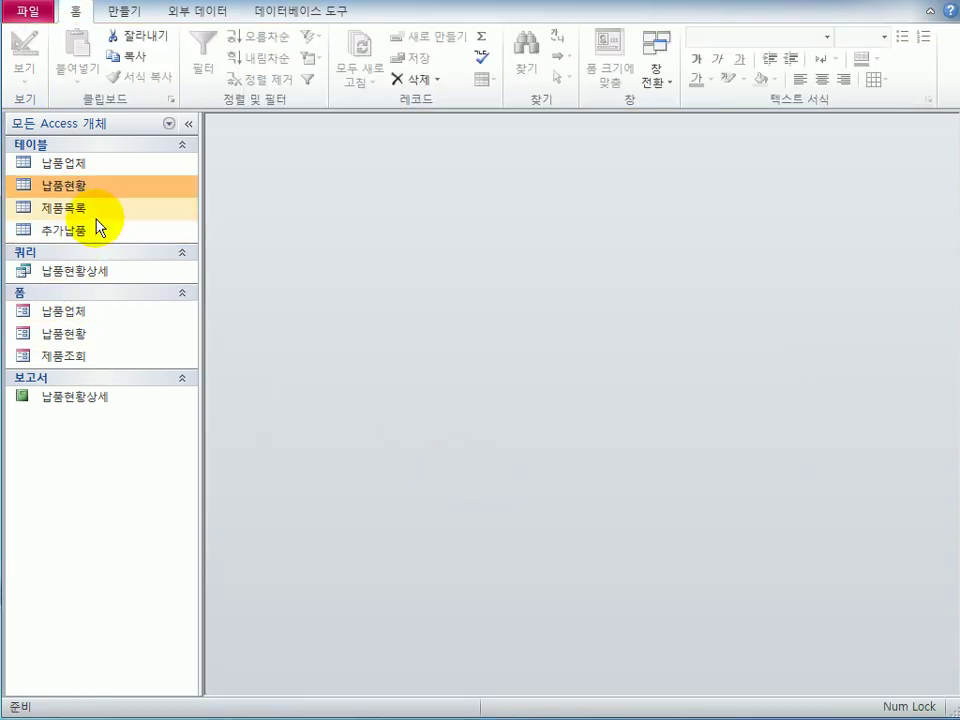
click(89, 167)
right_click(89, 168)
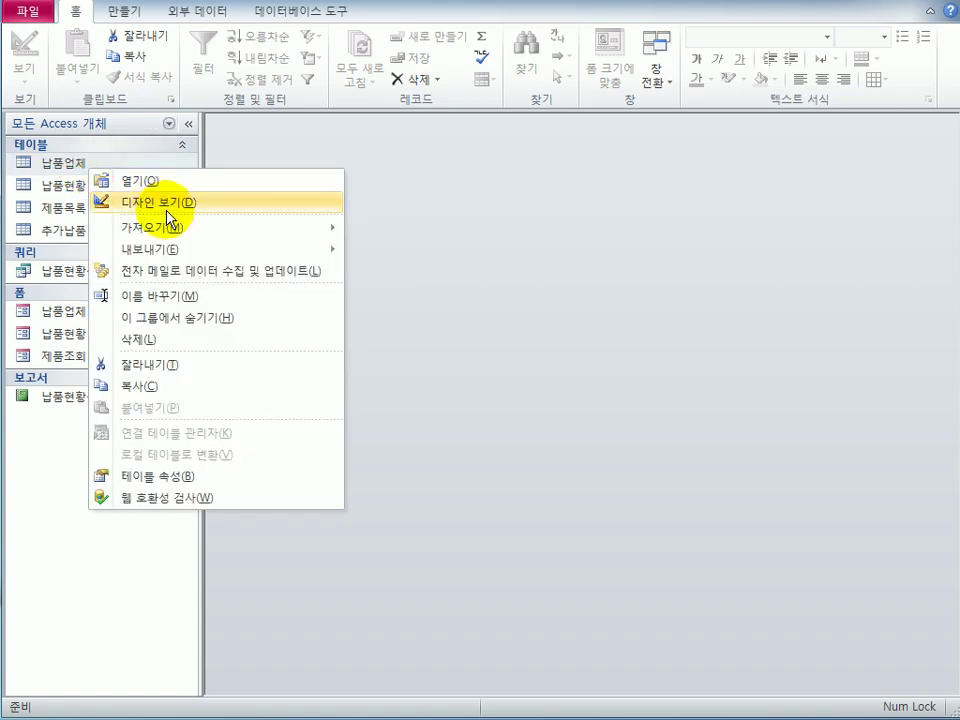
click(166, 203)
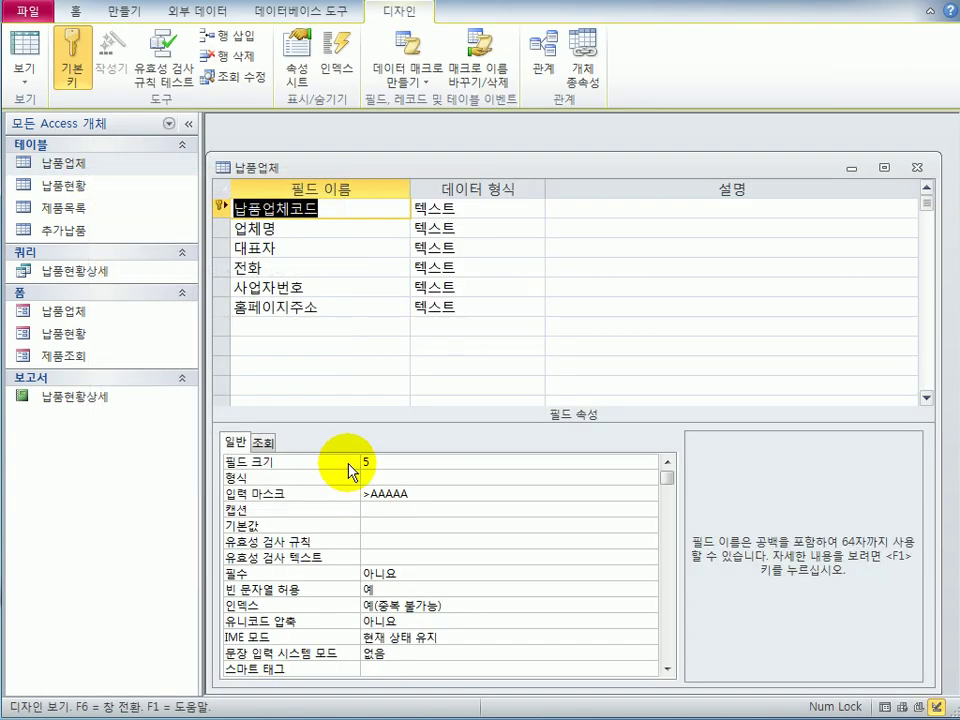
click(329, 283)
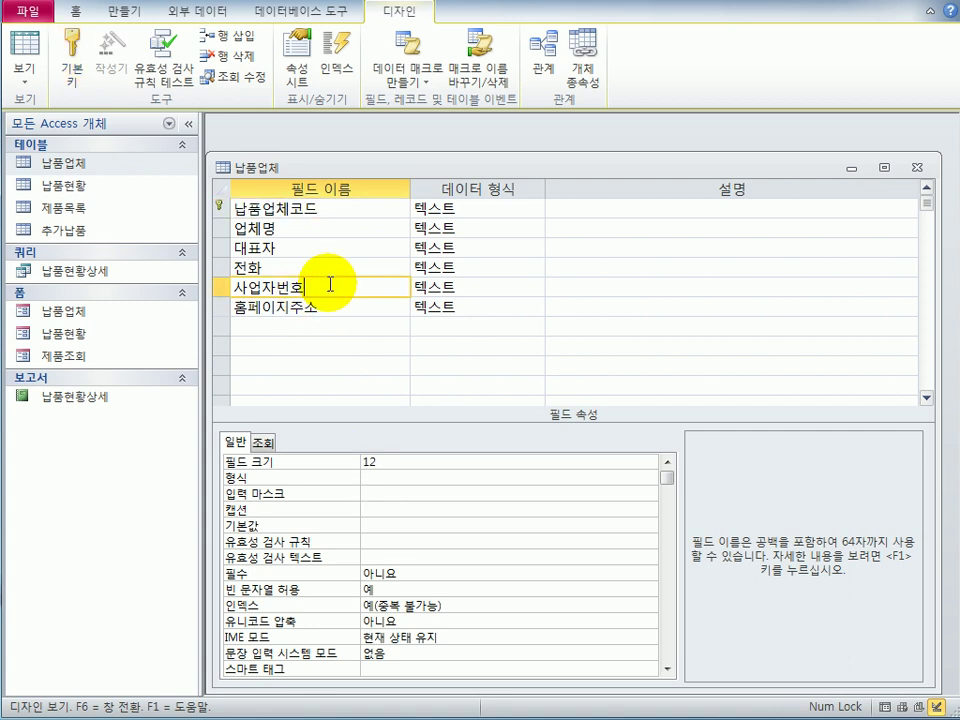
click(375, 497)
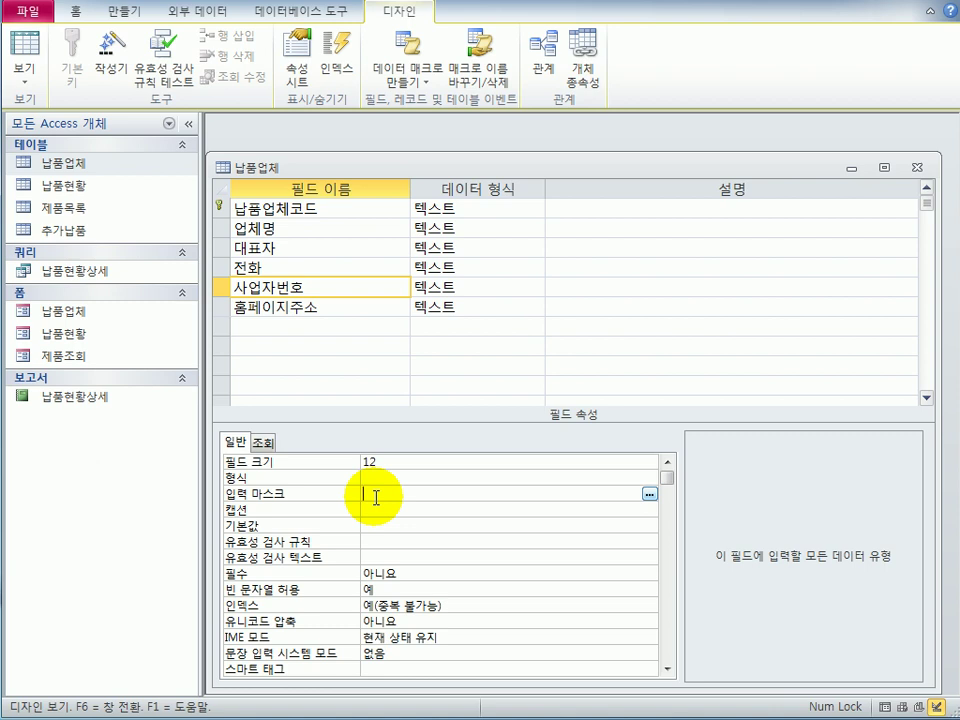
text(000)
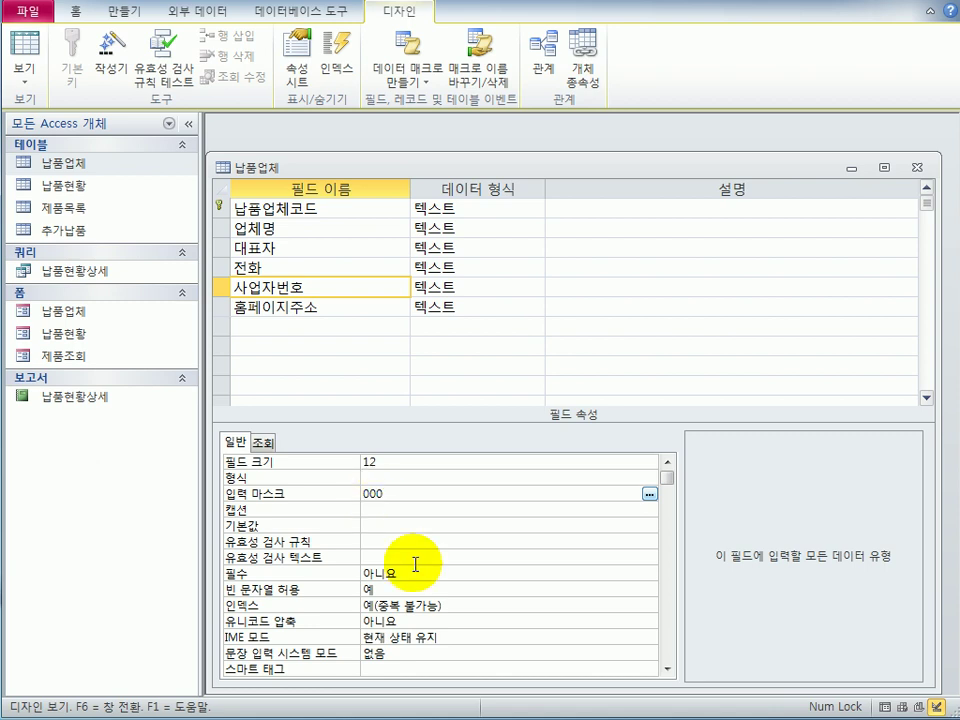
text(-)
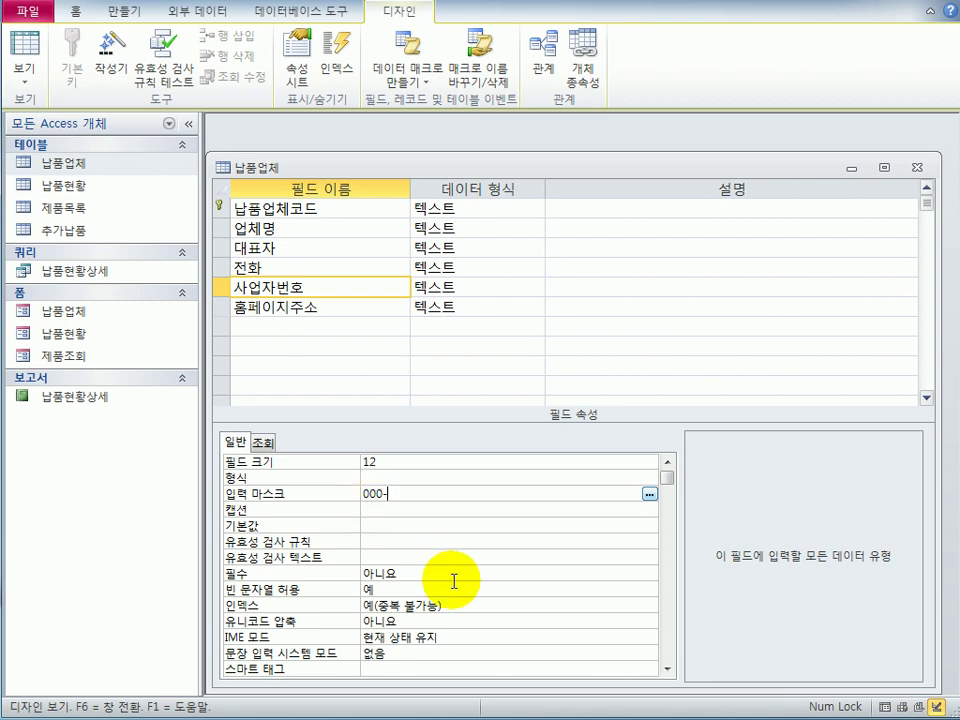
text(00-00000)
text(;0;_)
Change the data type of the 홈페이지주소 field to 하이퍼링크
click(326, 313)
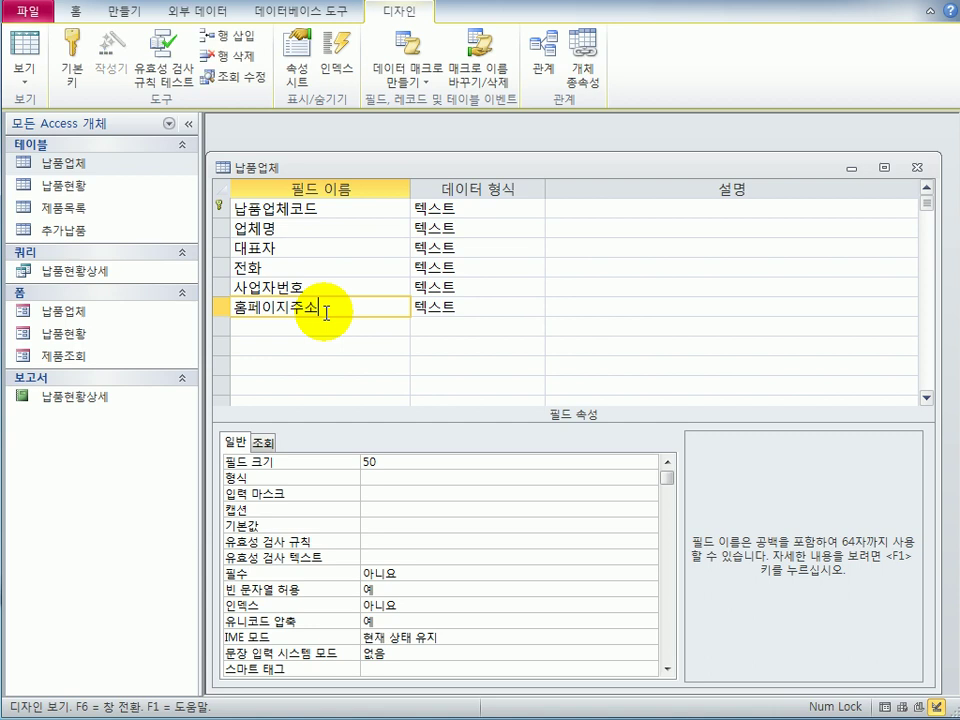
click(452, 308)
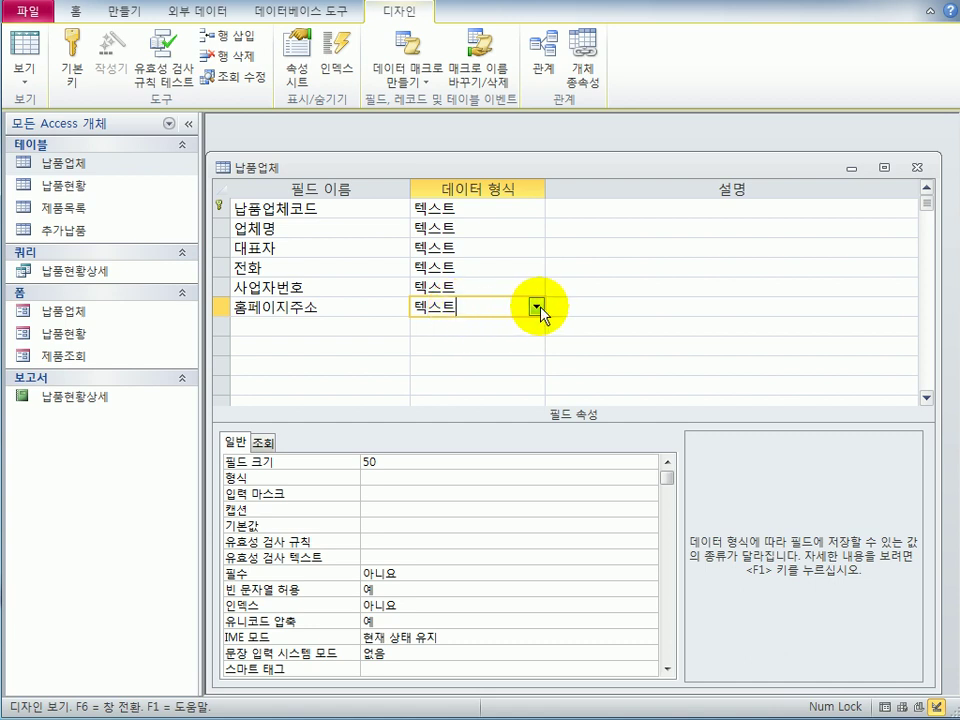
click(538, 309)
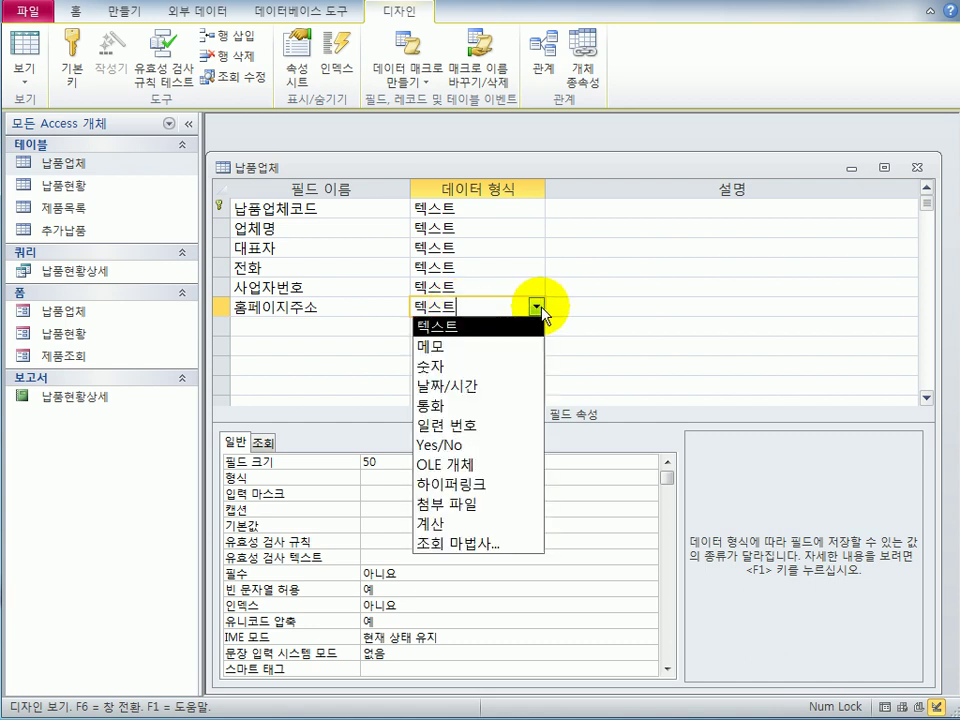
click(491, 486)
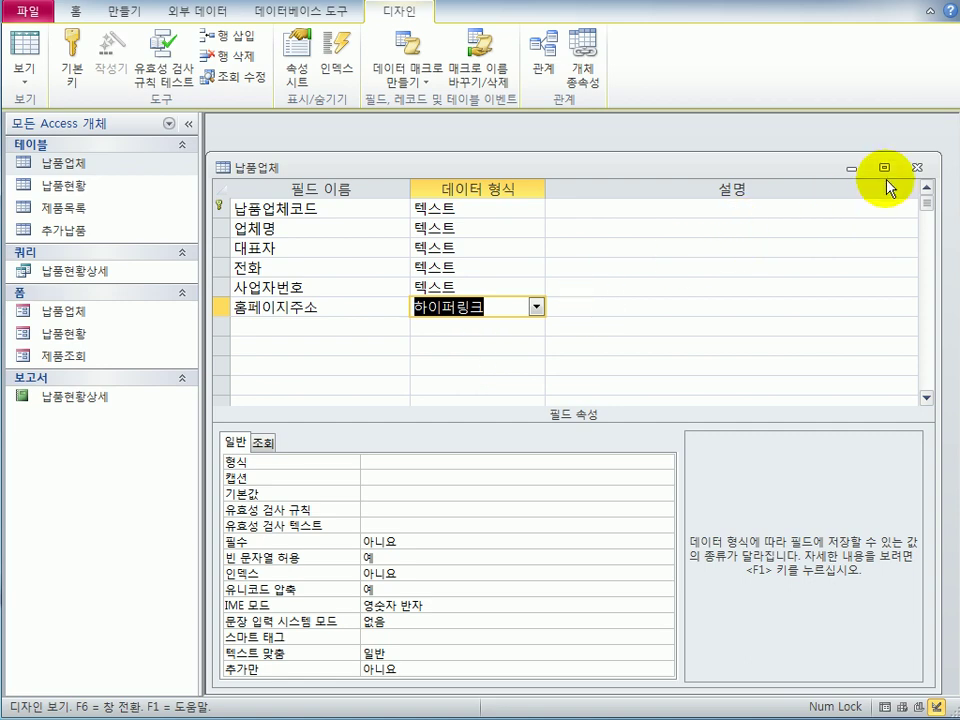
Close the 납품업체 table design and save its changes
click(915, 167)
drag(173, 452, 416, 392)
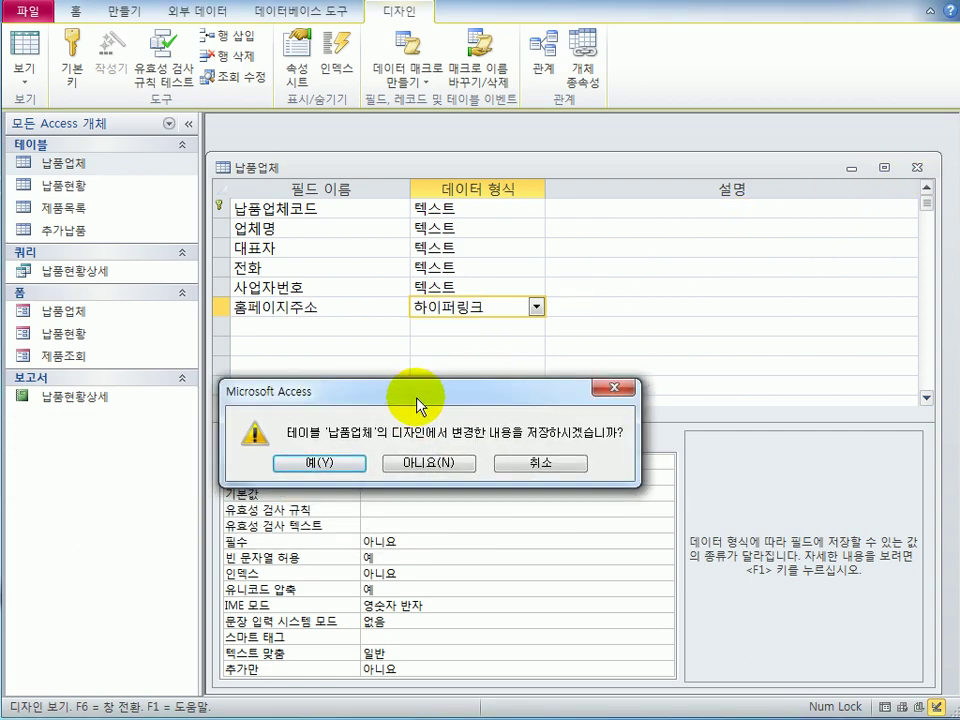
click(357, 460)
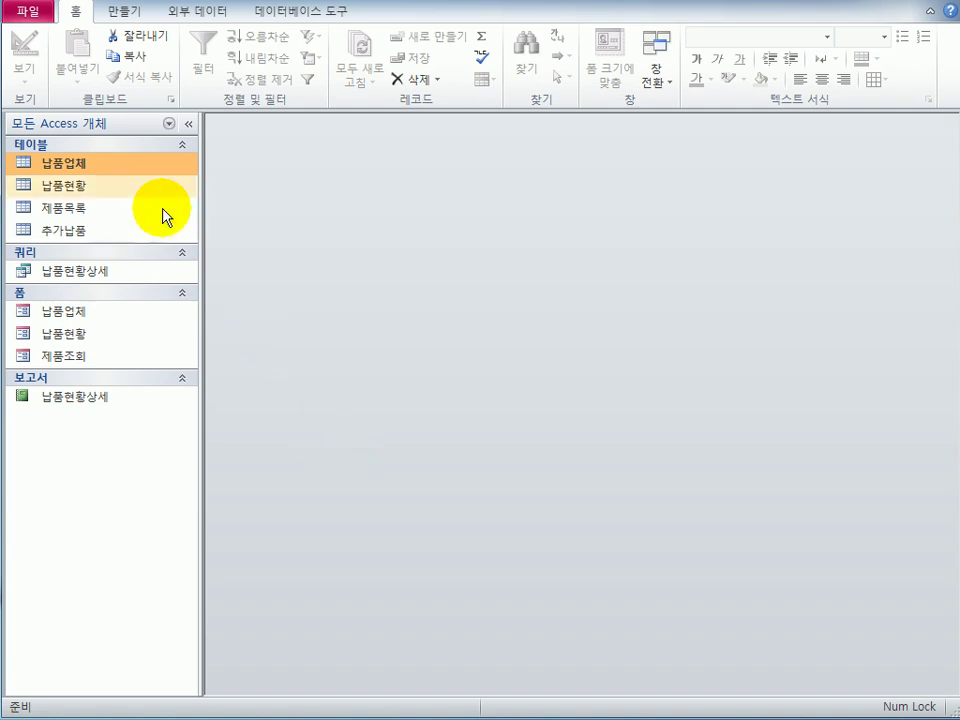
Create a new query in Design view with the 추가납품 table as its source
click(125, 22)
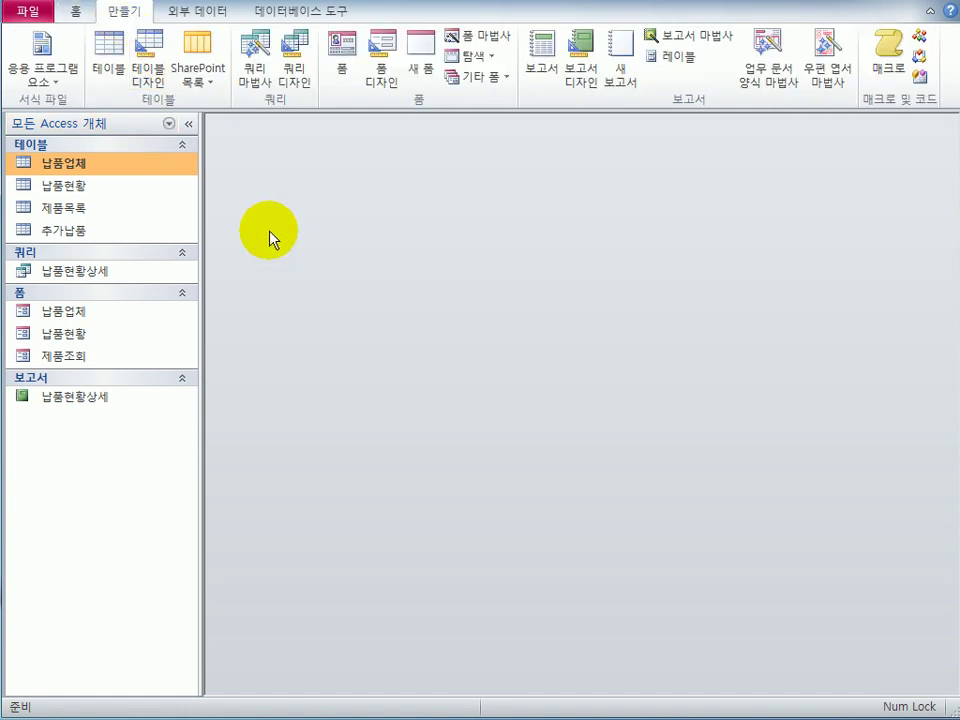
click(303, 86)
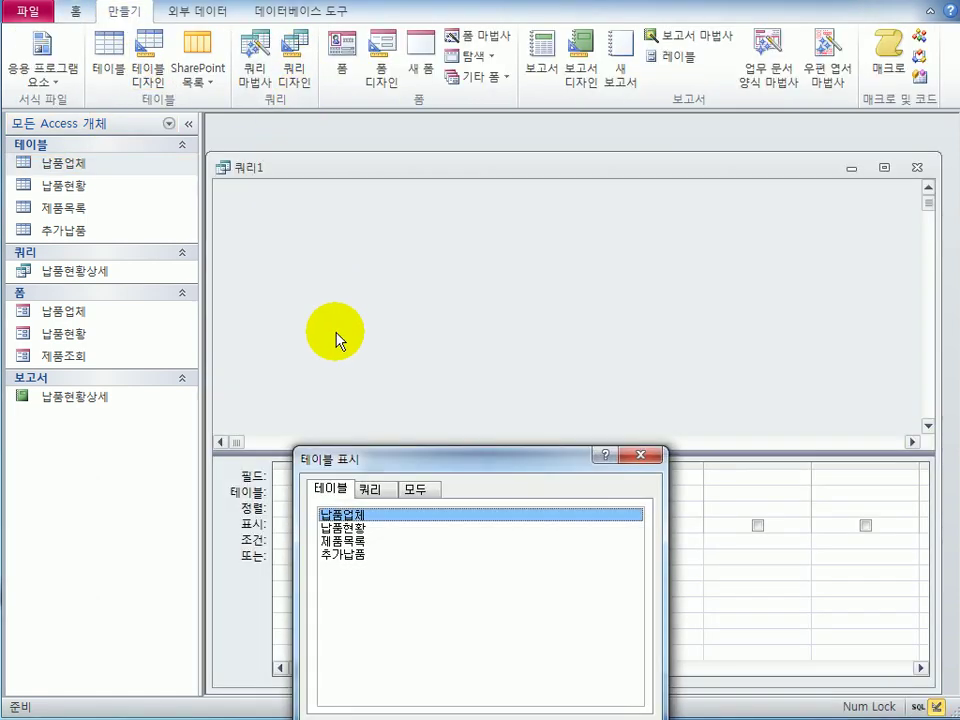
double_click(362, 555)
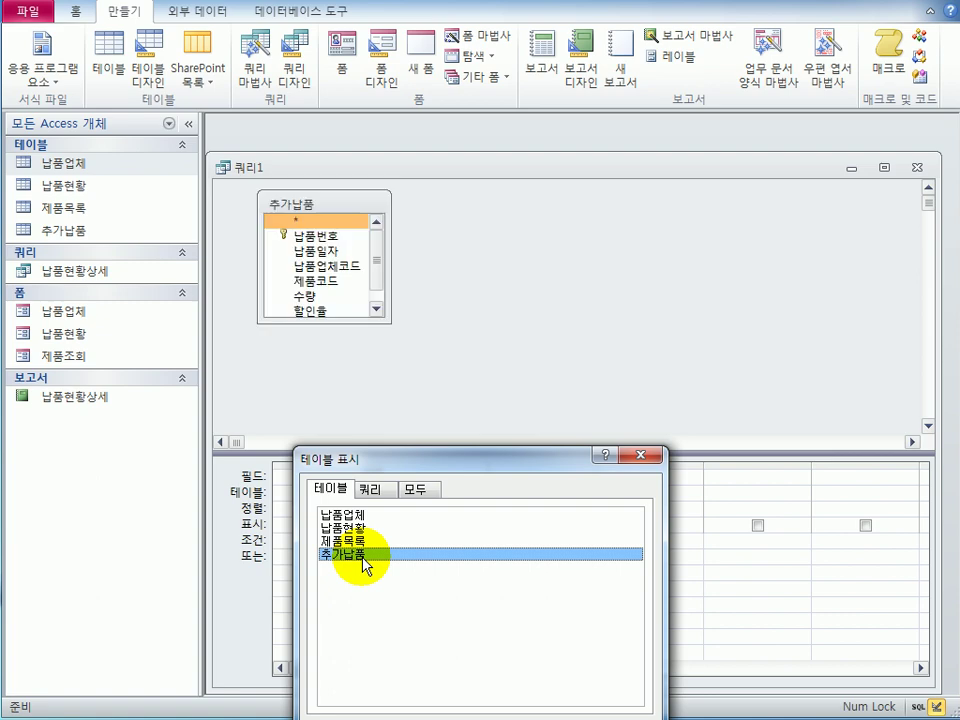
drag(455, 463, 476, 339)
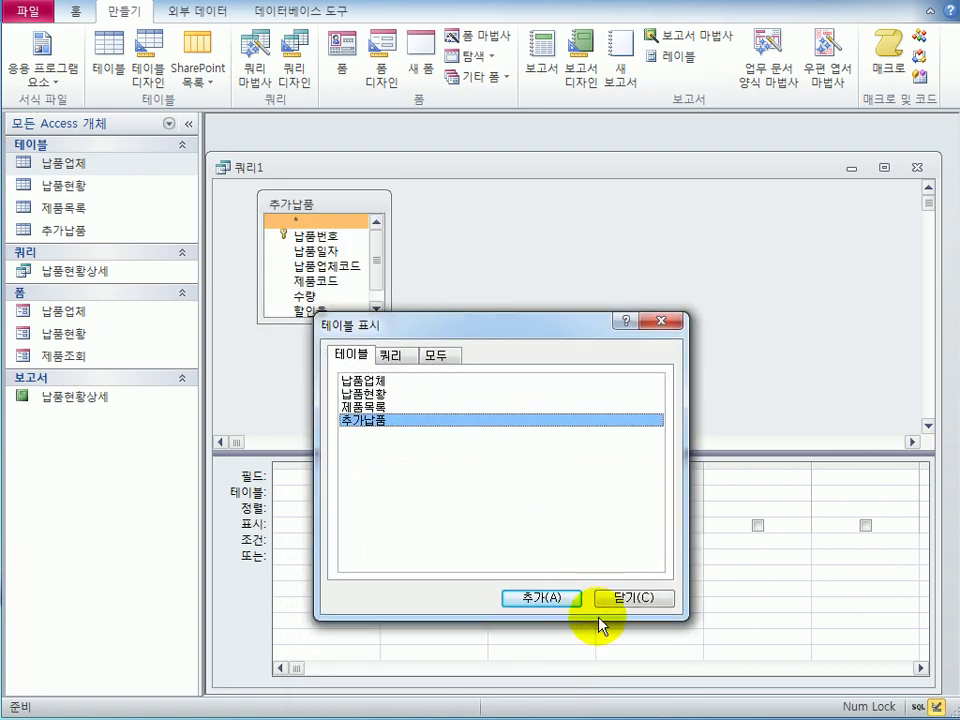
click(615, 608)
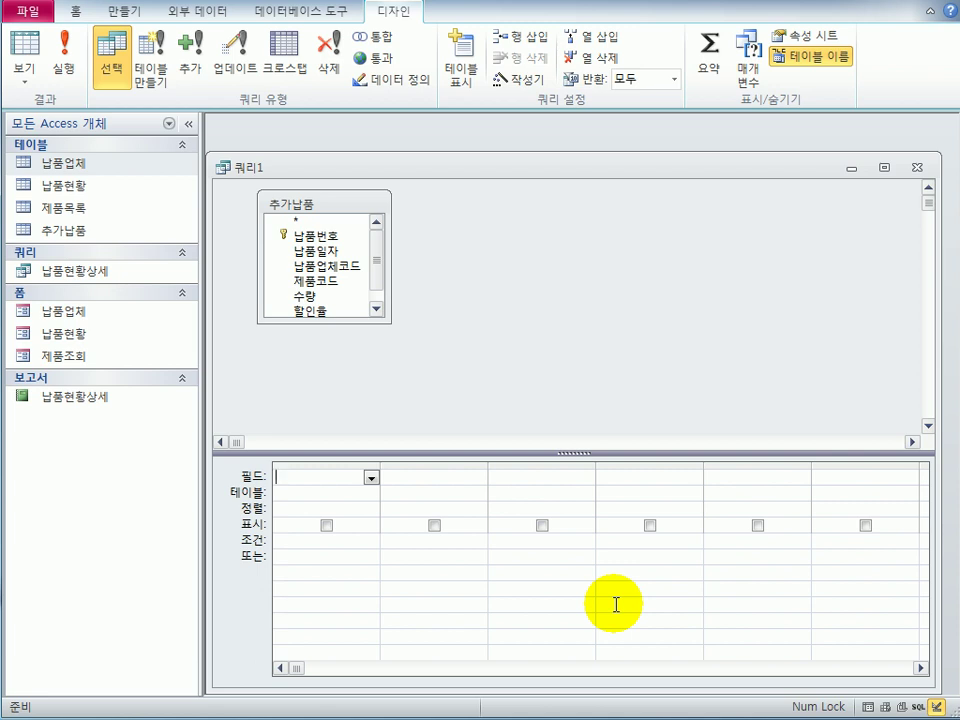
Convert the query to an append query that adds records to the 납품현황 table in the current database
click(184, 80)
drag(522, 181, 538, 368)
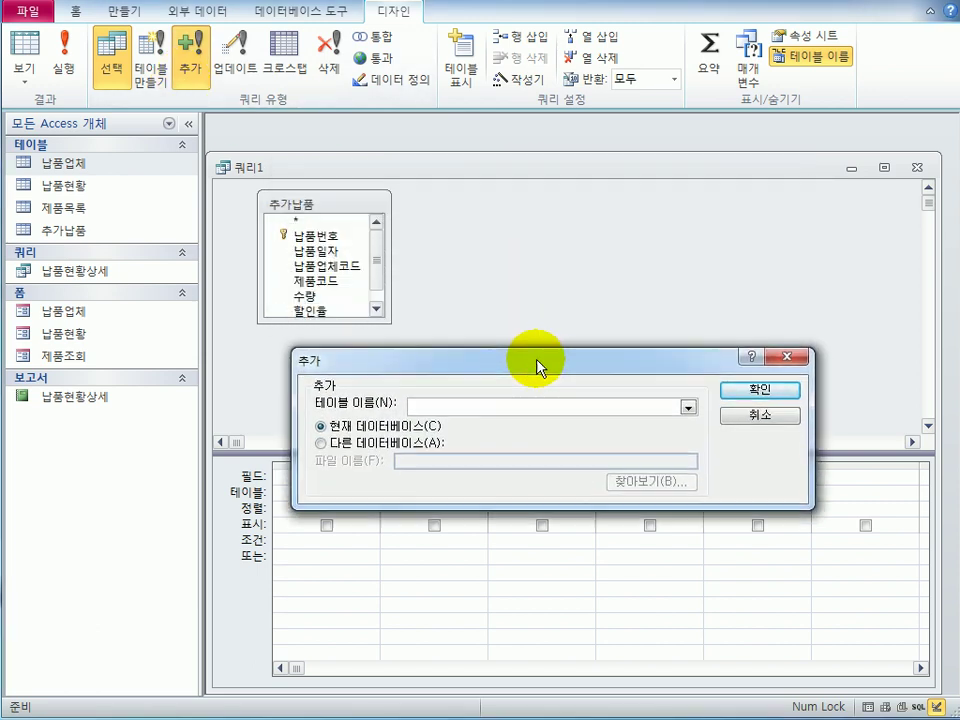
click(689, 412)
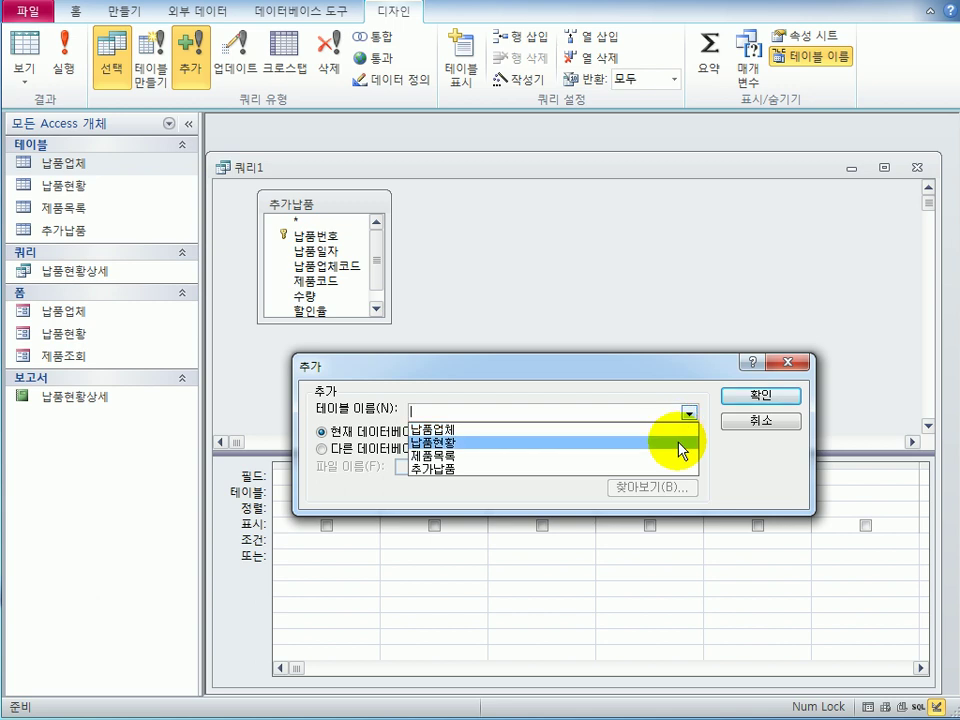
click(682, 450)
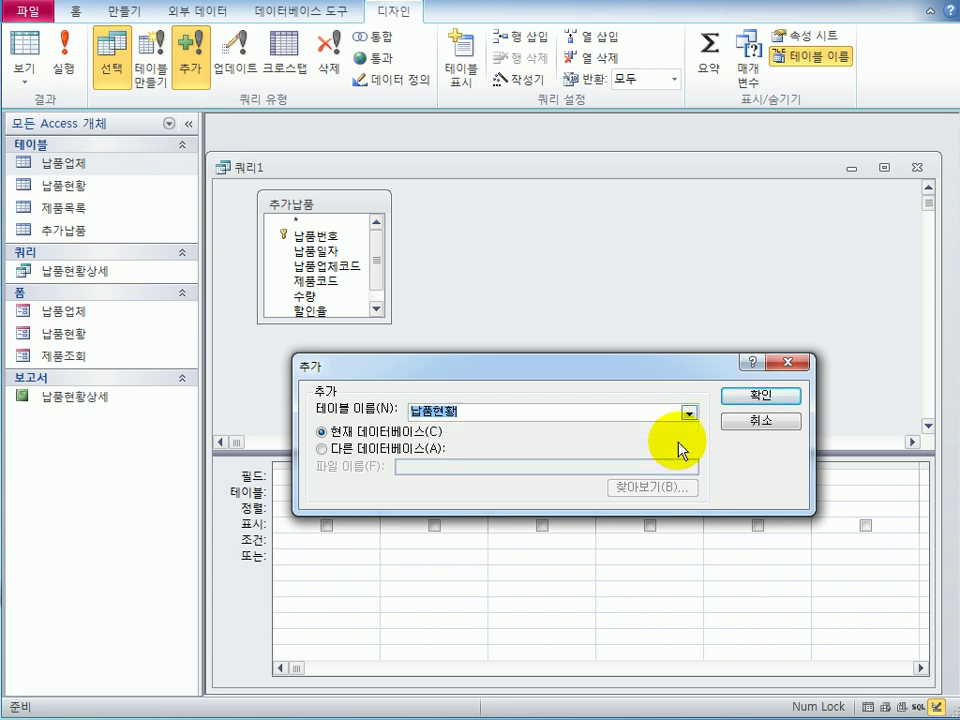
click(748, 402)
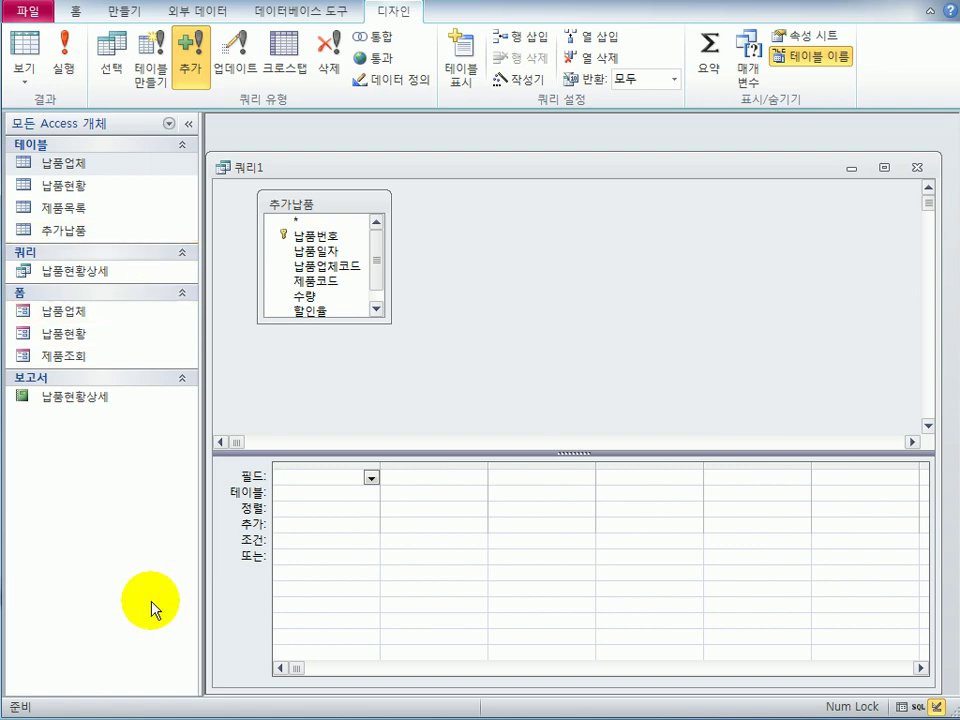
Examine the records and fields of the 추가납품 and 납품현황 tables in Datasheet view, closing each one
double_click(127, 233)
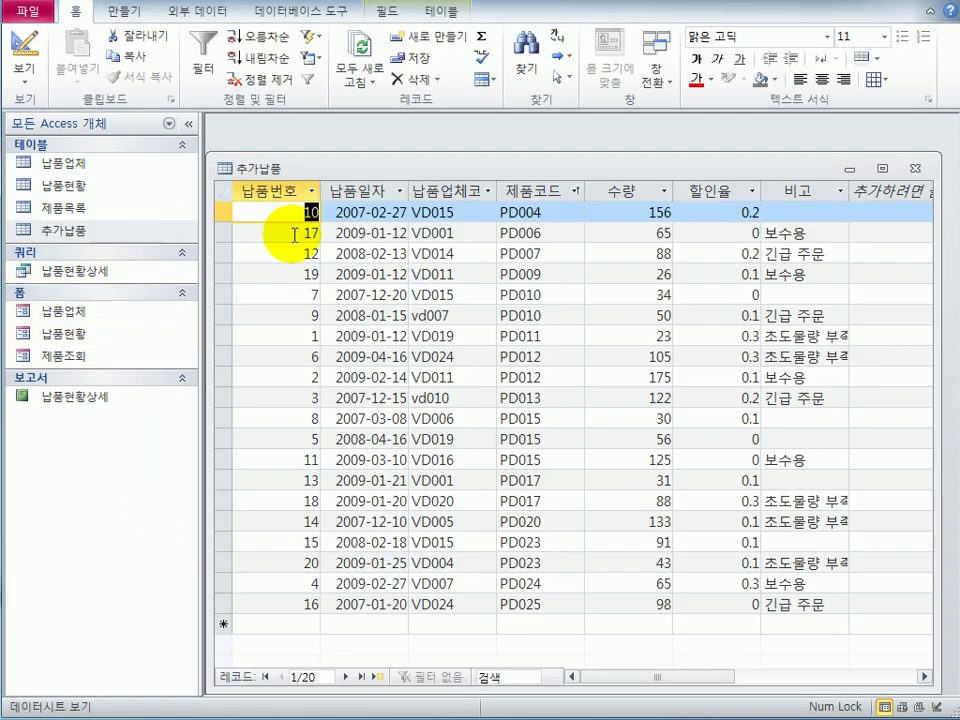
click(913, 168)
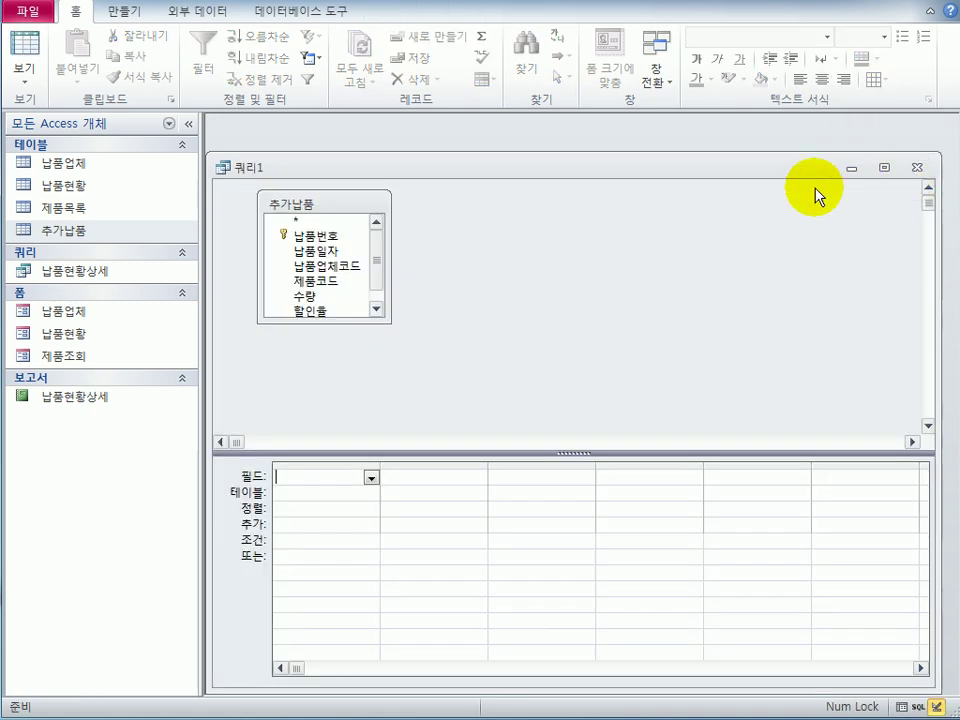
double_click(133, 197)
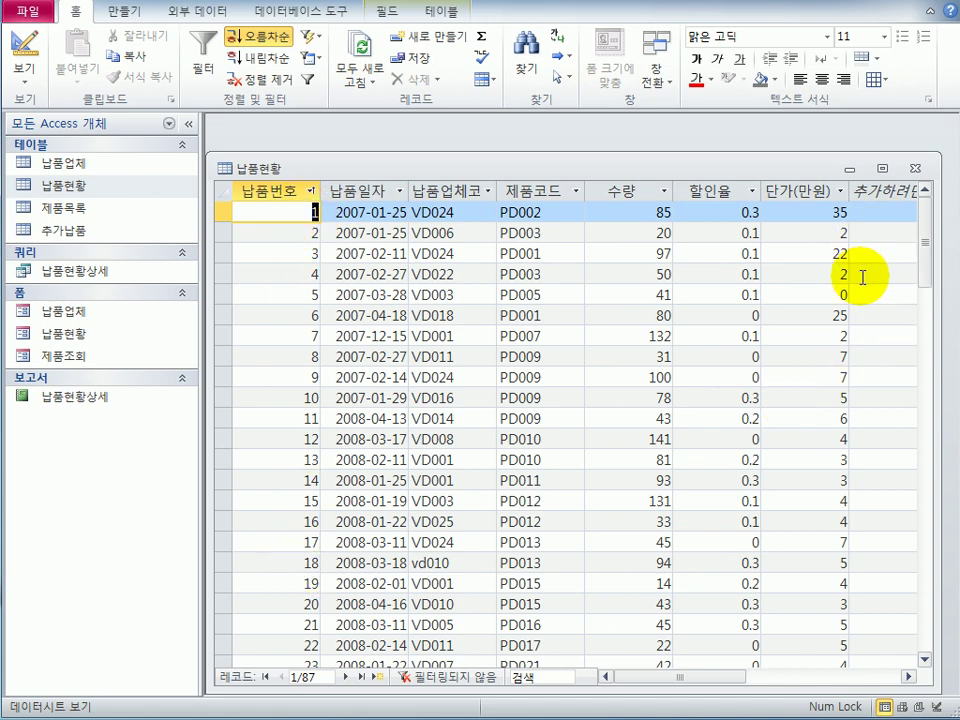
click(914, 168)
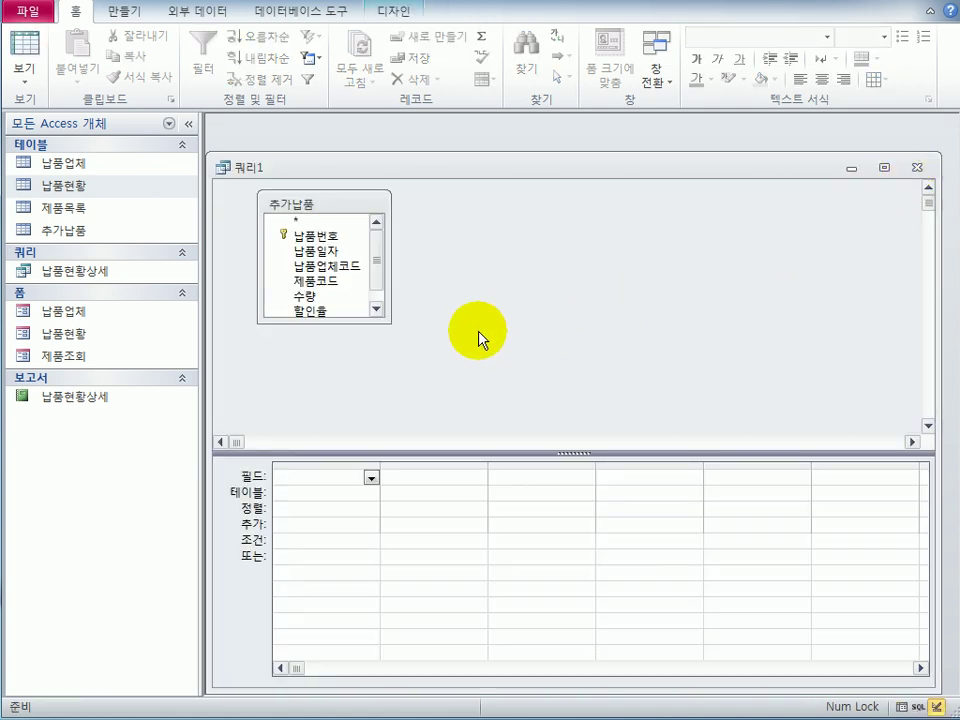
Add the 납품일자, 납품업체코드, 제품코드, 수량 and 할인율 fields to the query grid and enlarge the 추가납품 field list
double_click(333, 251)
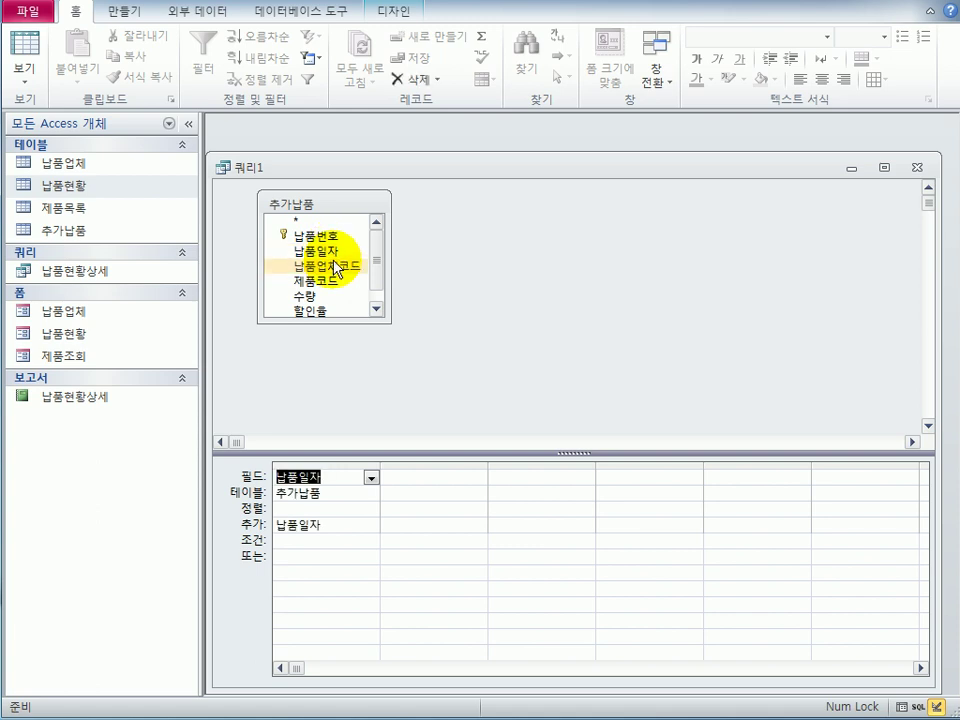
double_click(333, 268)
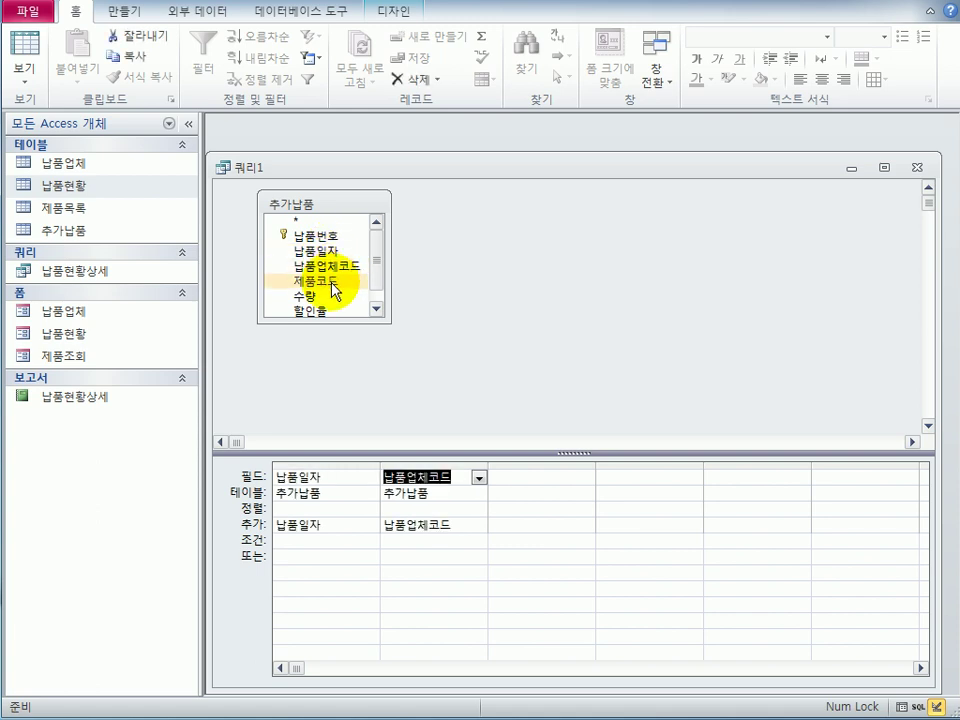
double_click(333, 282)
double_click(328, 298)
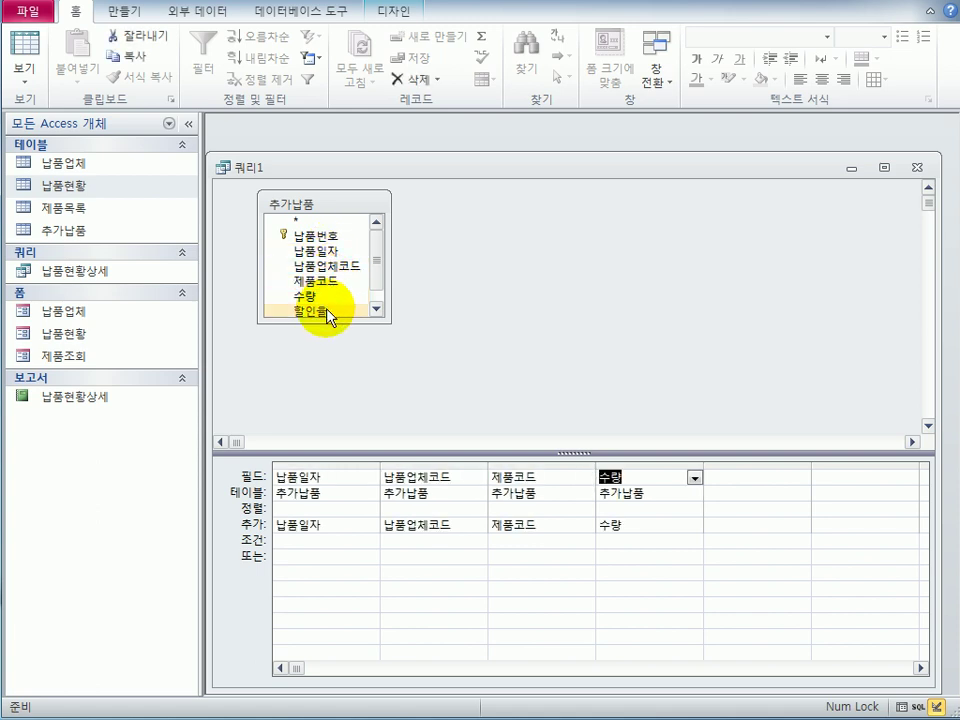
double_click(321, 313)
drag(321, 322, 316, 393)
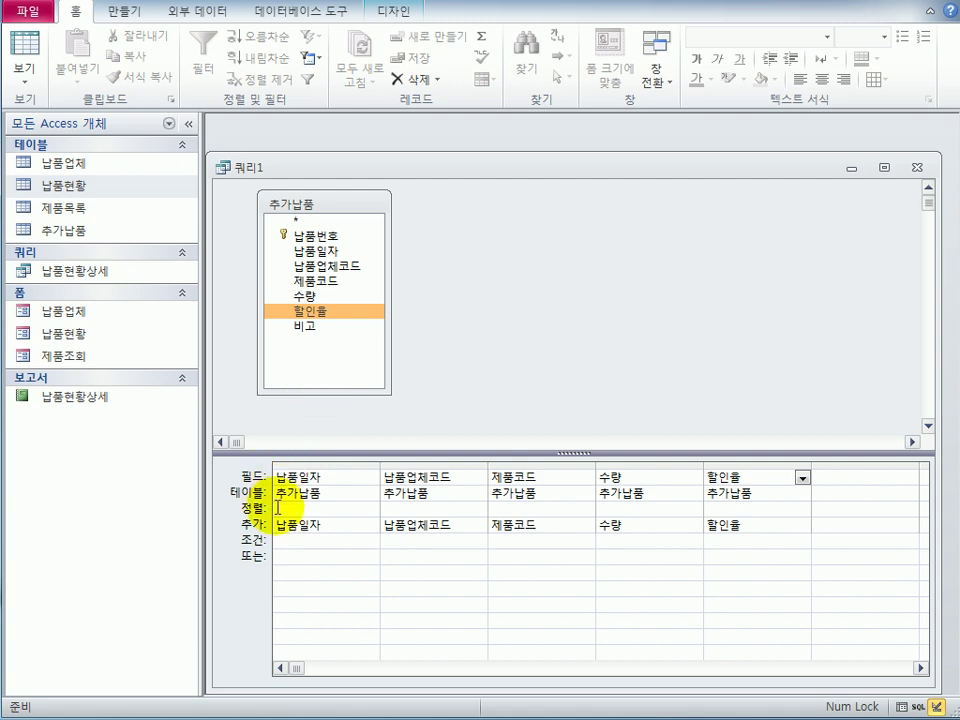
Set the criterion for the 납품일자 field to >=#2009-01-01#
click(288, 547)
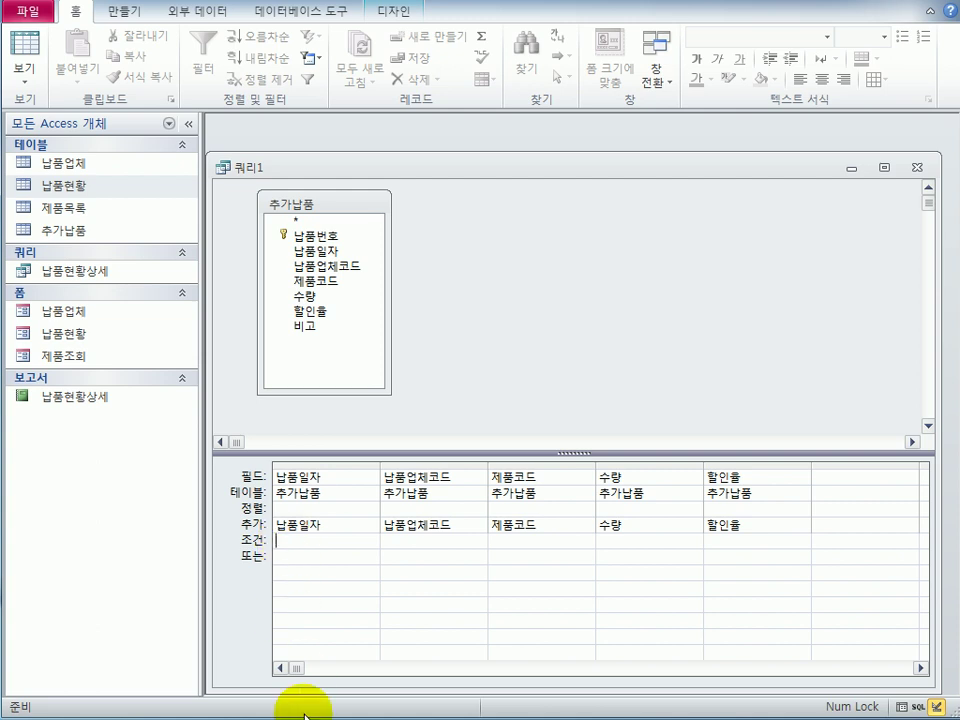
text(>=)
text(2009-01-01#)
key(Left)
key(Left)
key(Left)
key(Left)
key(Left)
key(Left)
key(Left)
key(Left)
key(Left)
key(Left)
key(Left)
text(#)
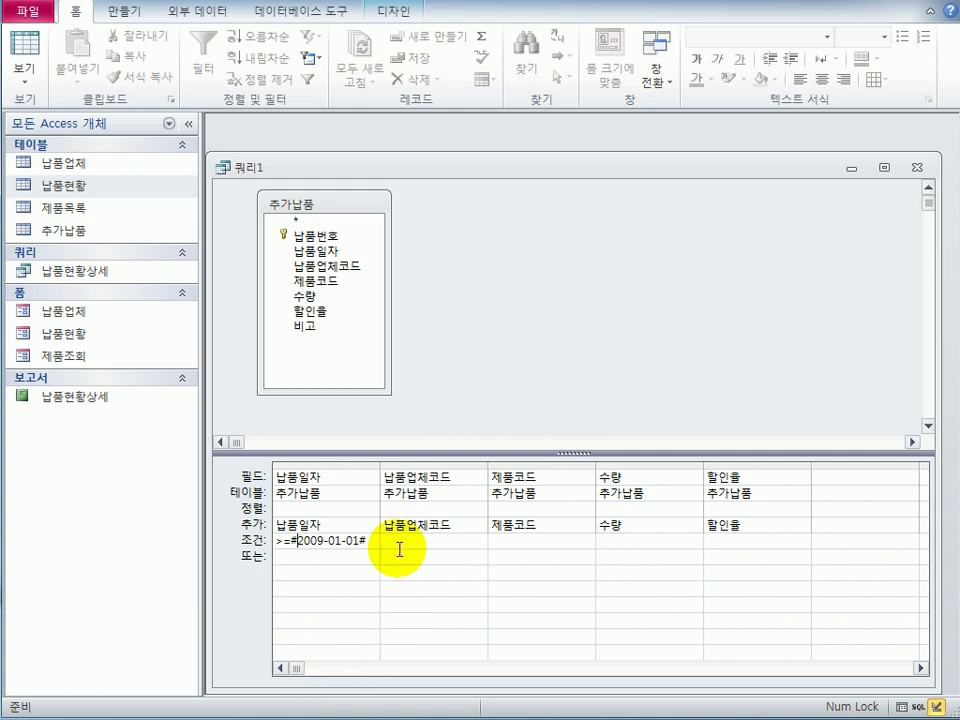
click(350, 563)
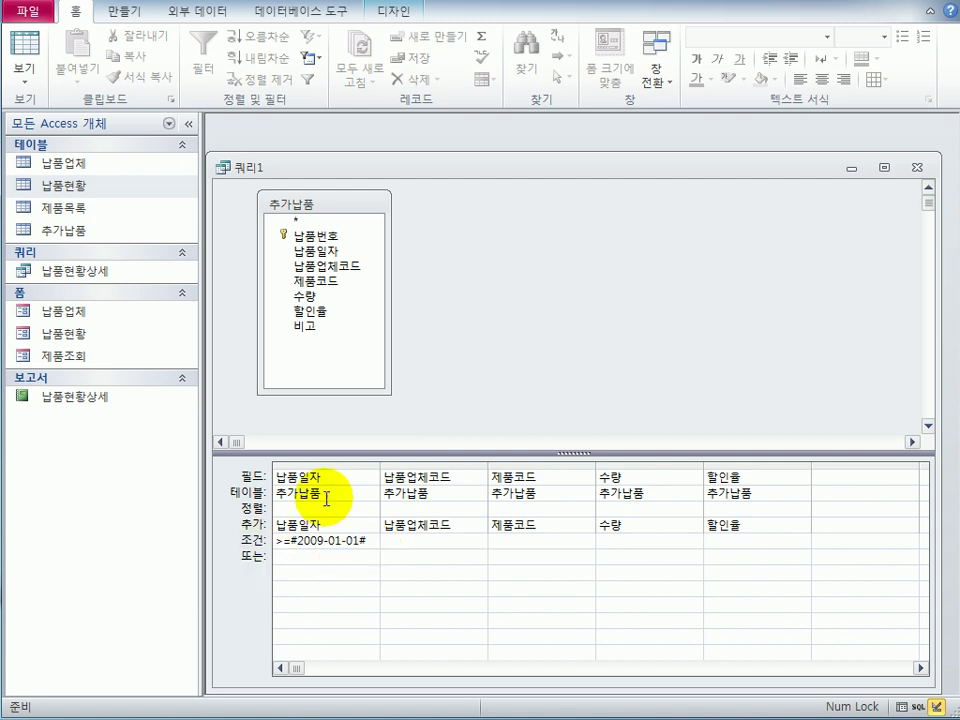
Run the append query and confirm adding the selected rows
click(384, 13)
click(64, 68)
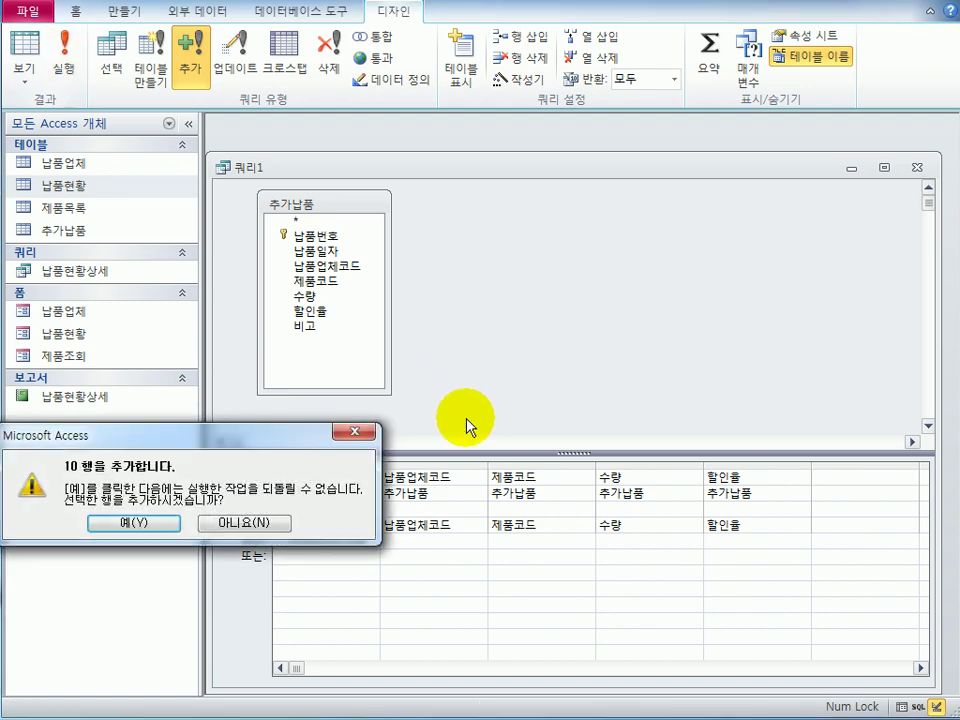
drag(249, 440, 686, 281)
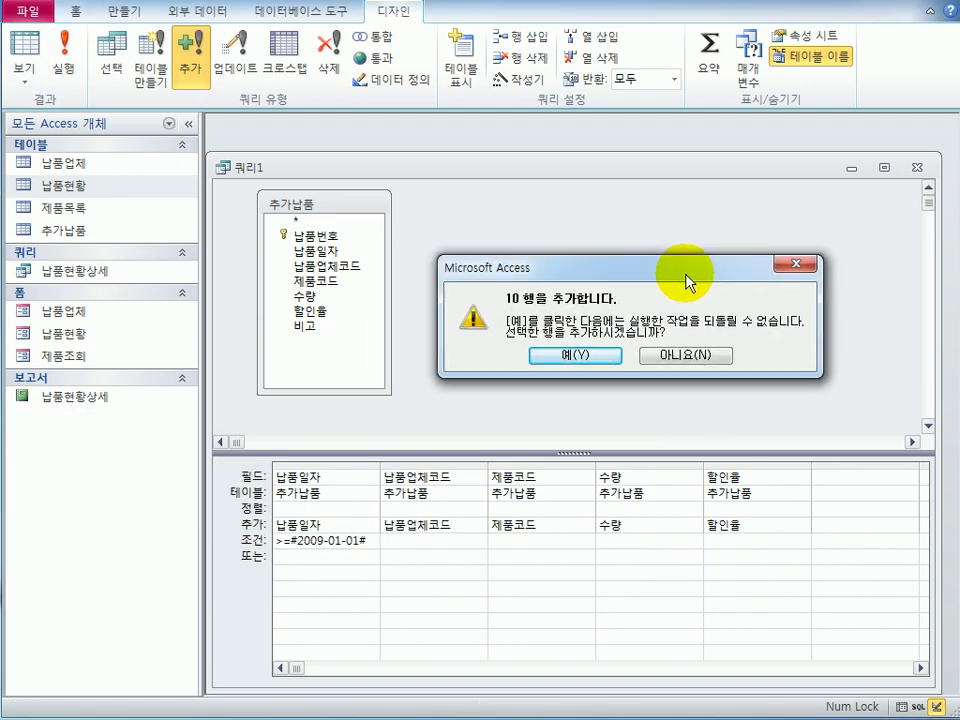
click(604, 357)
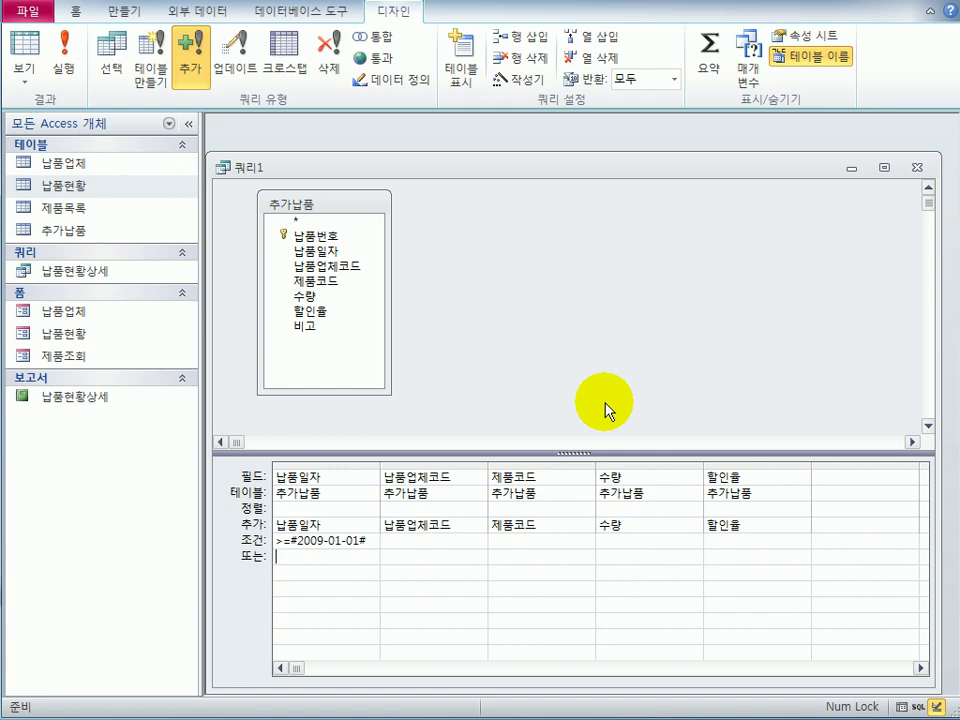
Close the append query and save it as 2009년도납품추가
click(917, 168)
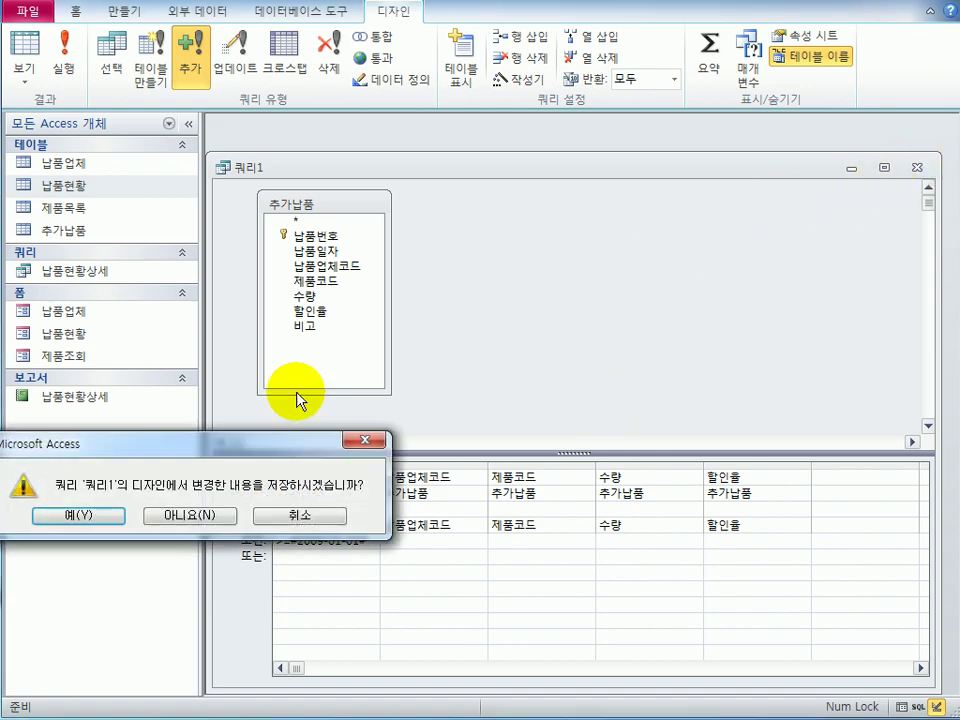
drag(226, 453, 630, 290)
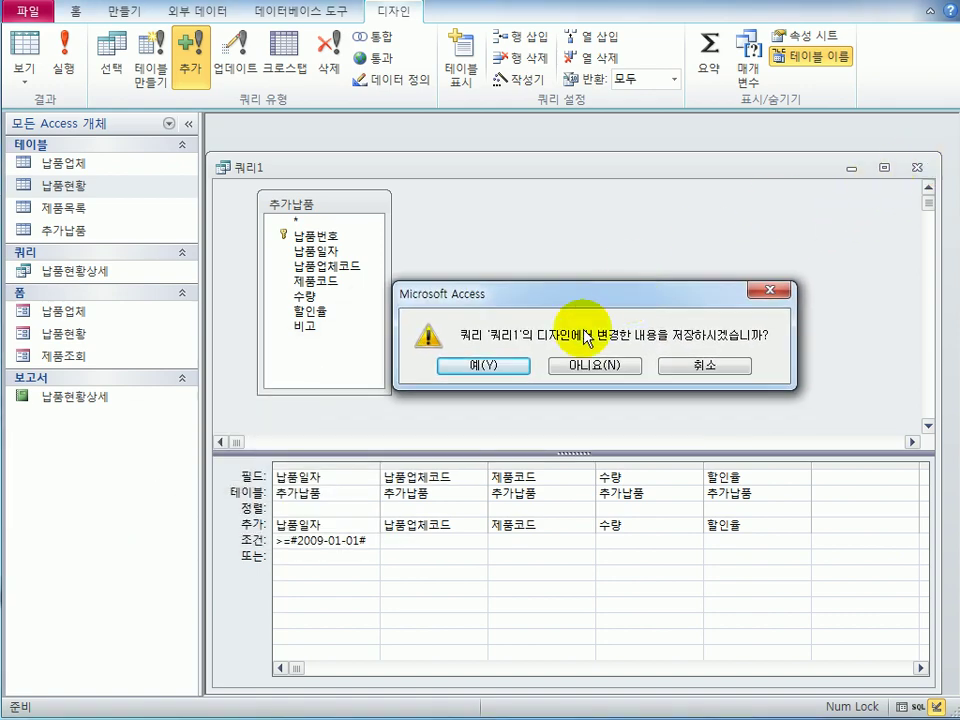
click(515, 366)
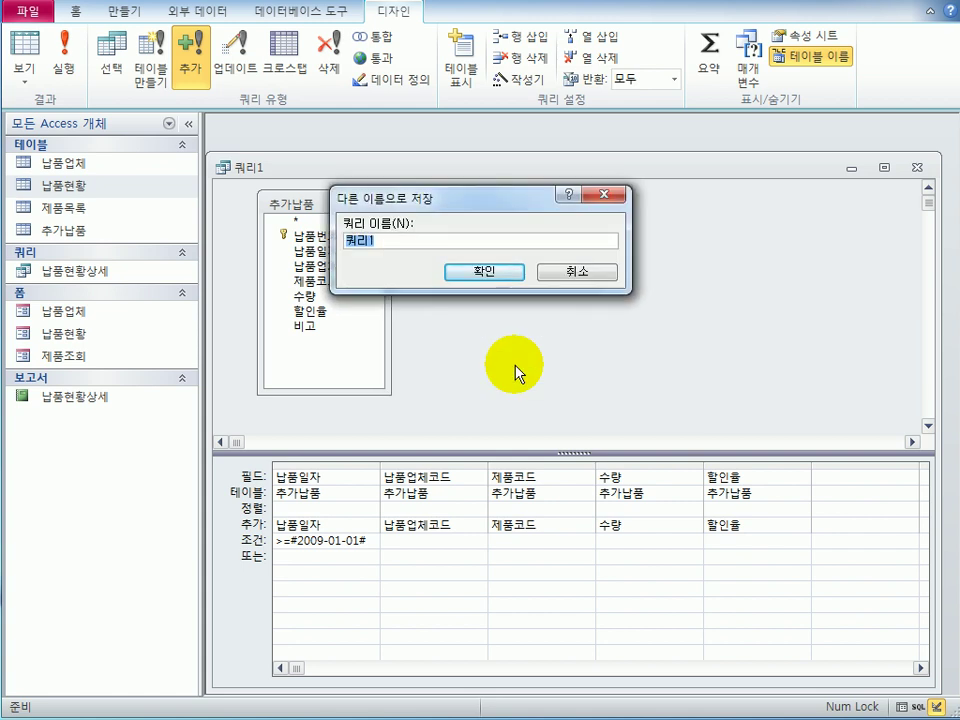
text(2009)
text(suseh)
key(BackSpace)
key(BackSpace)
key(BackSpace)
key(BackSpace)
key(BackSpace)
key(BackSpace)
text(9년도별)
text(품추가)
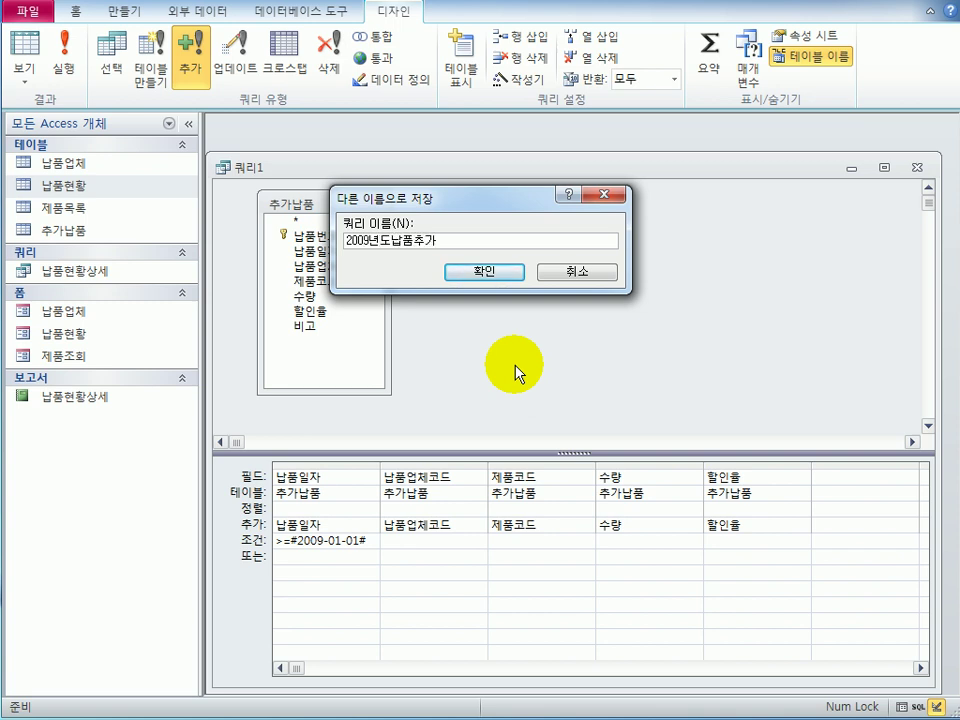
click(473, 273)
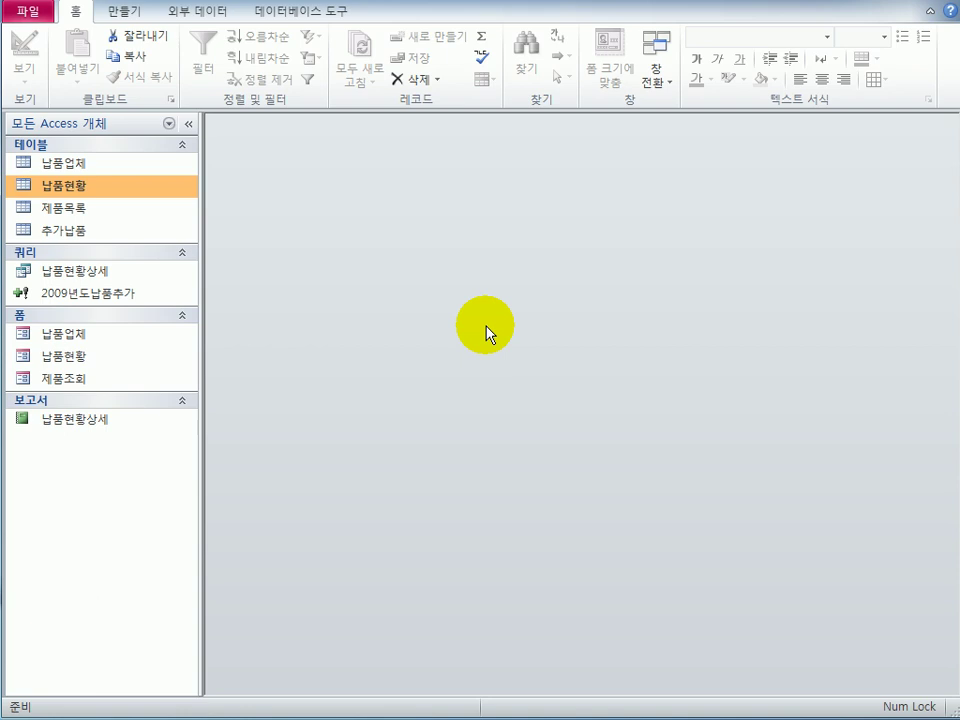
Open the Relationships window and add the 납품현황, 납품업체 and 제품목록 tables to it
click(263, 22)
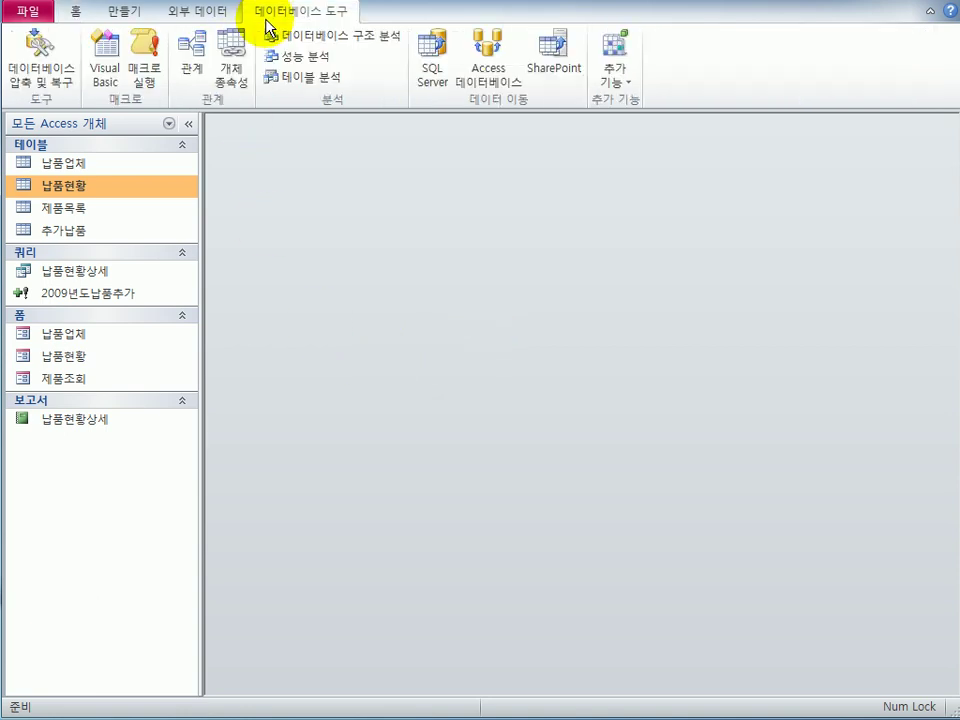
click(199, 86)
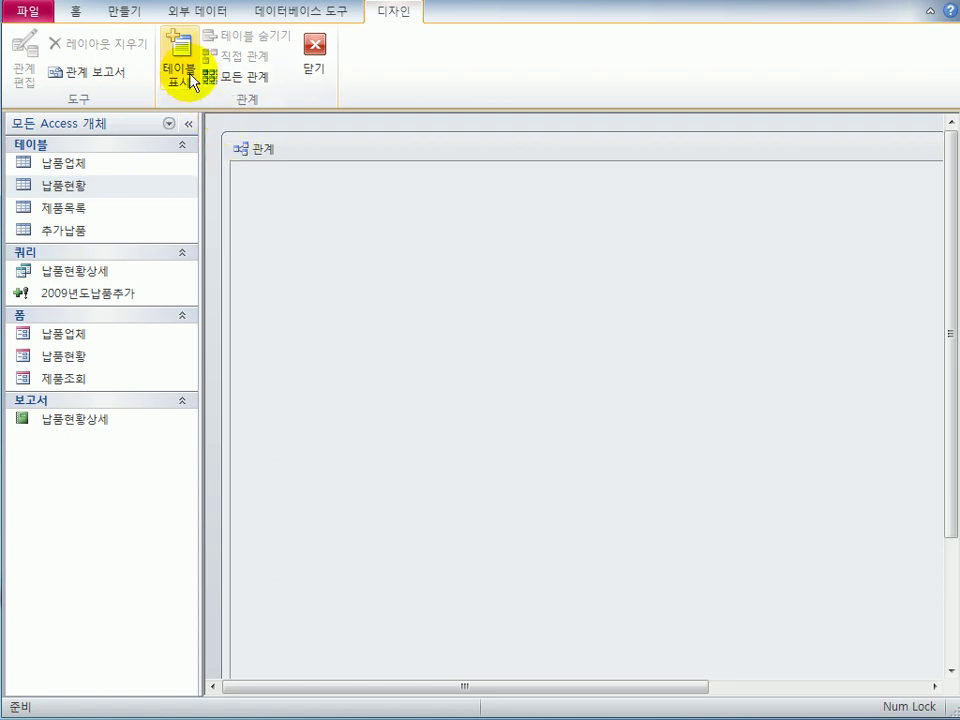
click(191, 77)
drag(447, 135, 472, 296)
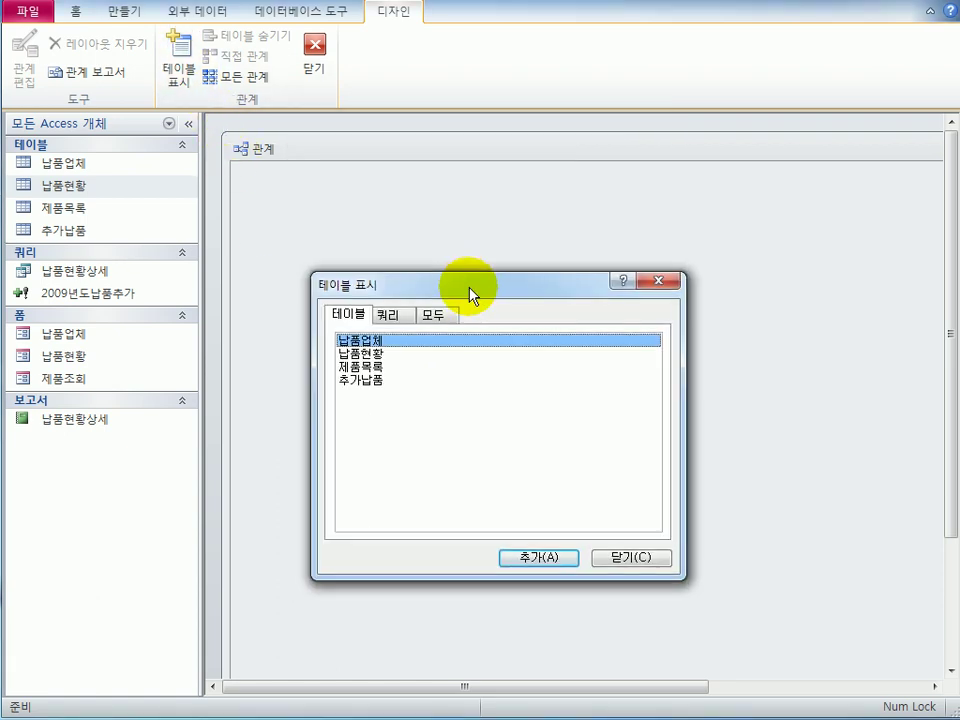
double_click(400, 354)
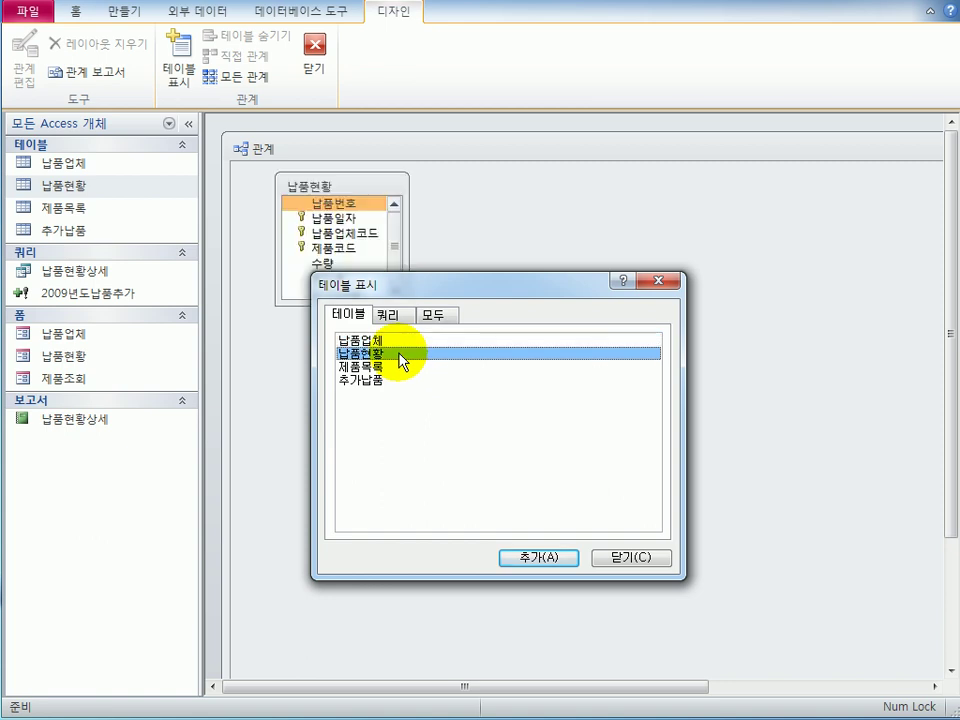
double_click(397, 341)
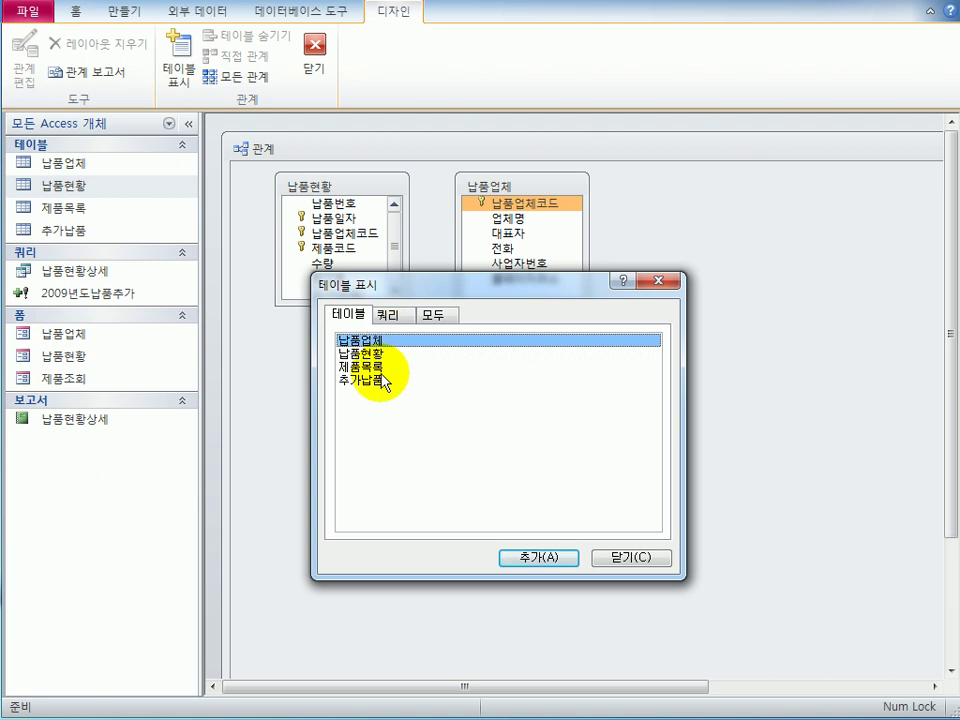
double_click(382, 367)
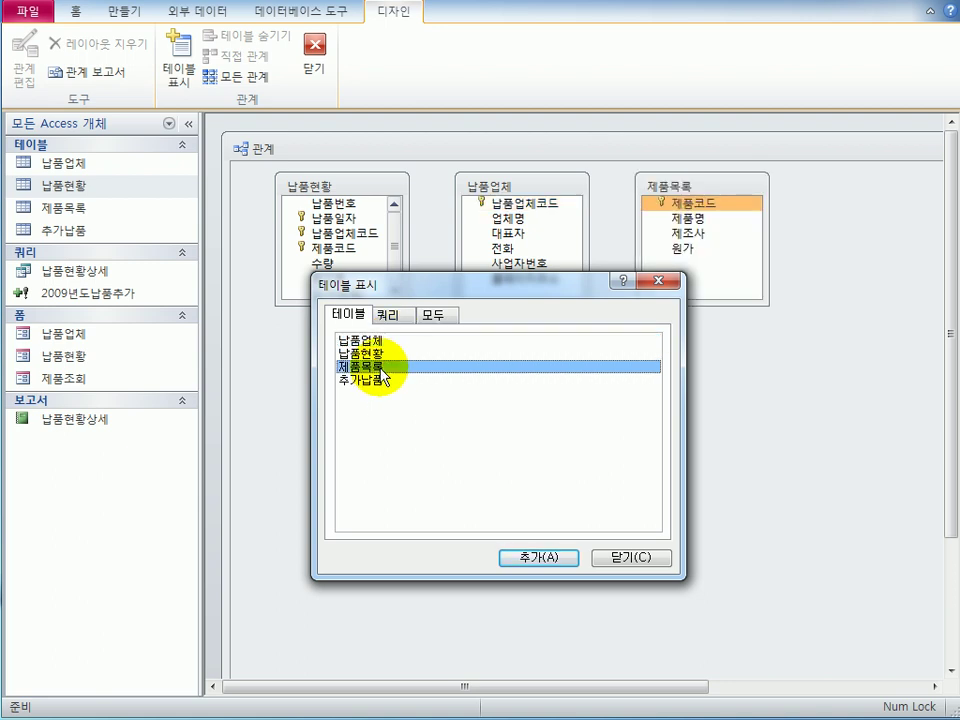
click(622, 558)
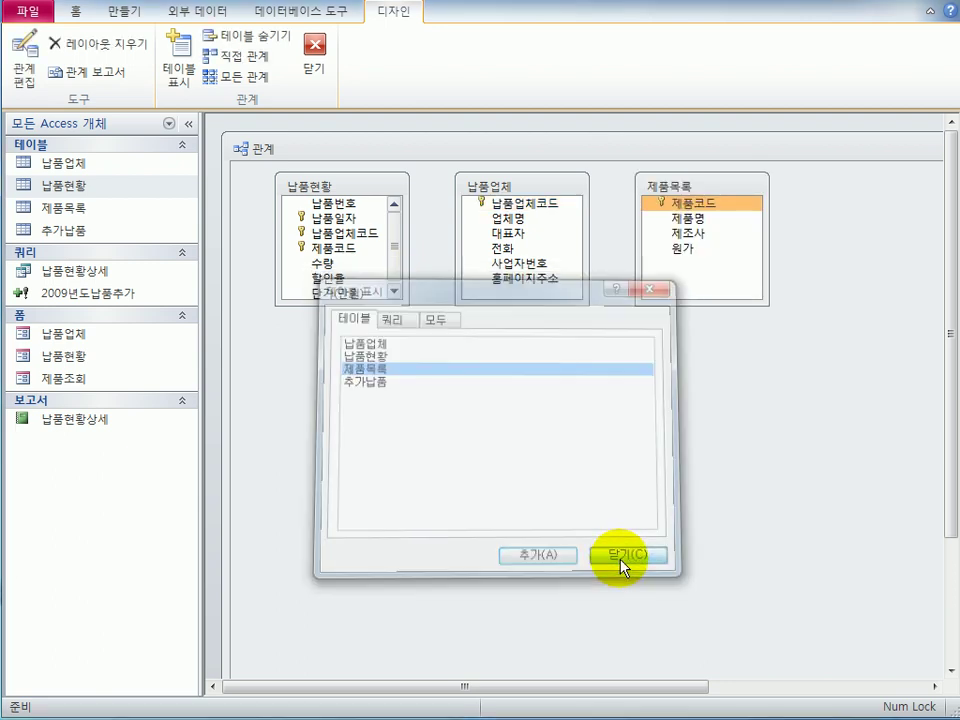
Enlarge the 납품현황 field list and arrange the tables side by side with 납품현황 between 납품업체 and 제품목록
drag(354, 304, 352, 404)
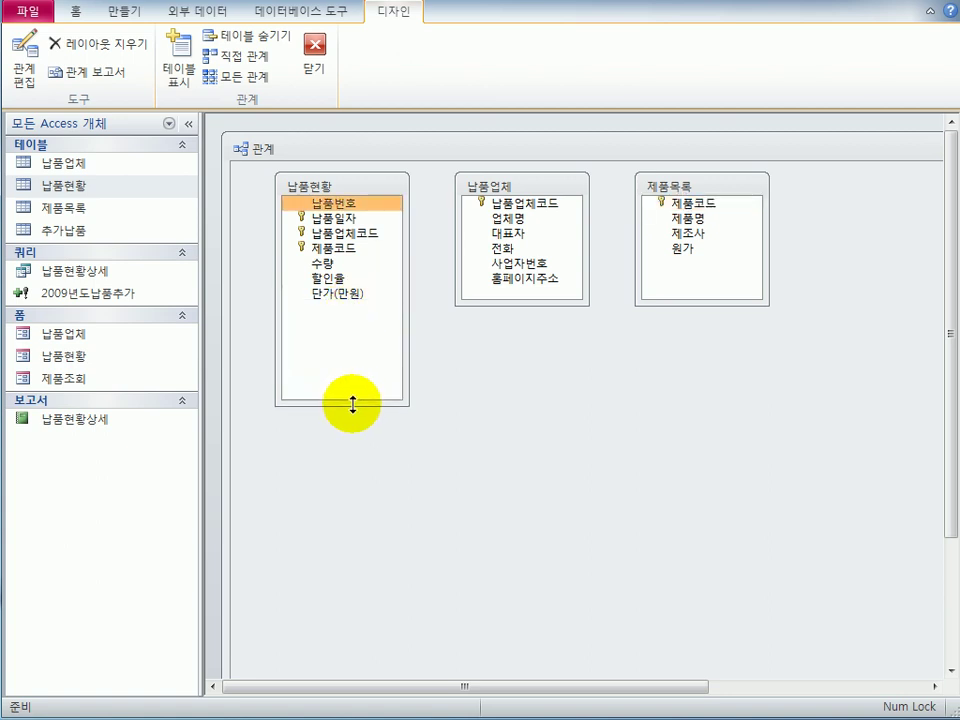
click(345, 234)
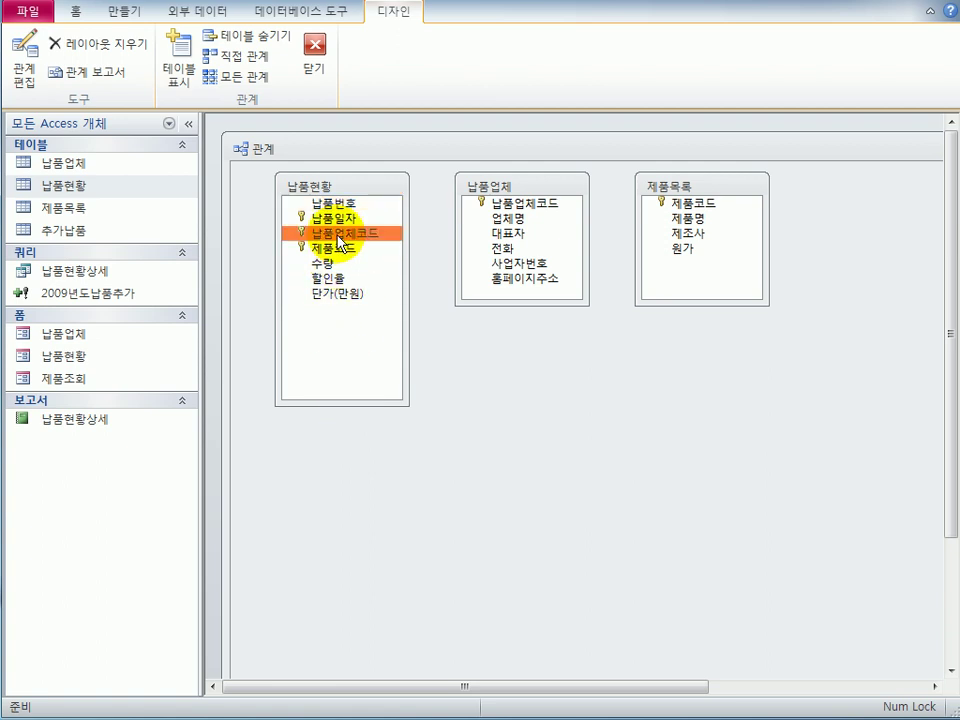
click(360, 249)
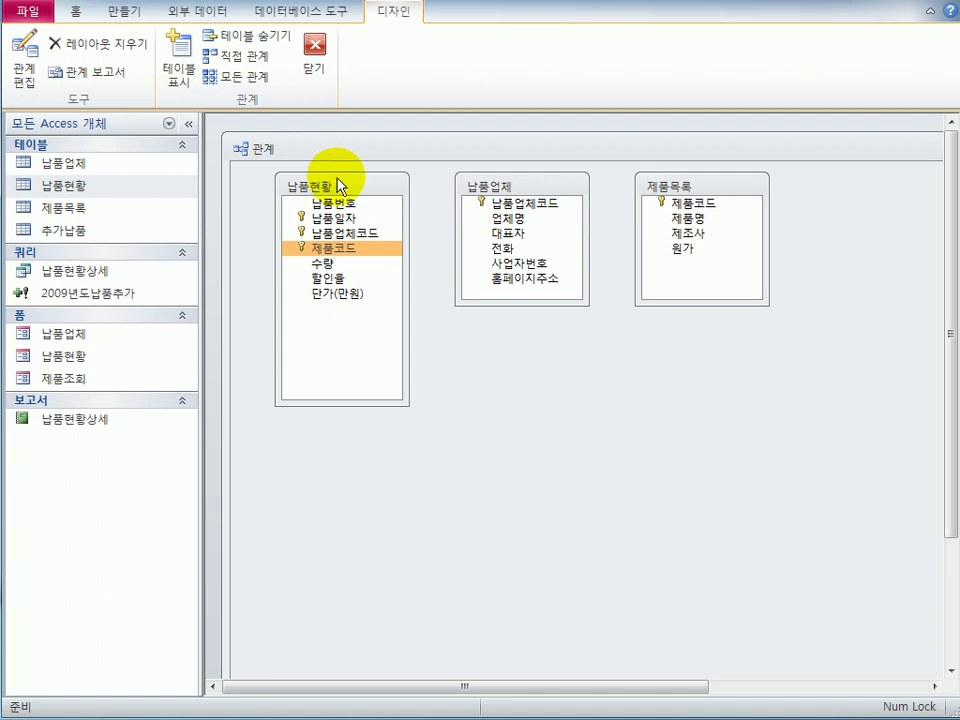
drag(339, 189, 512, 328)
drag(527, 190, 338, 213)
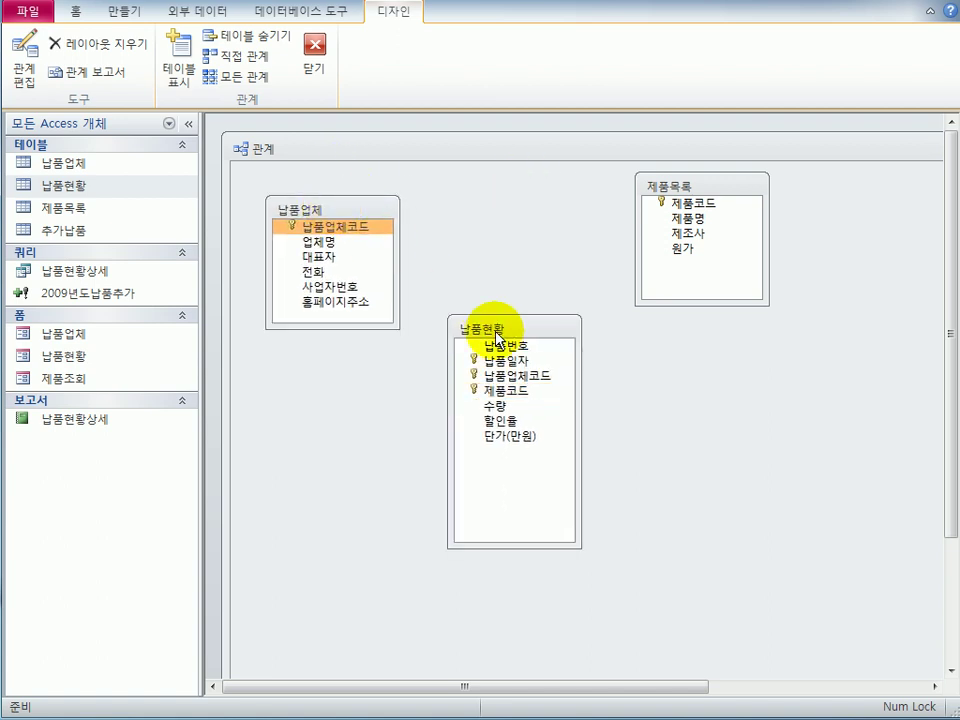
drag(507, 333, 521, 210)
drag(669, 189, 696, 205)
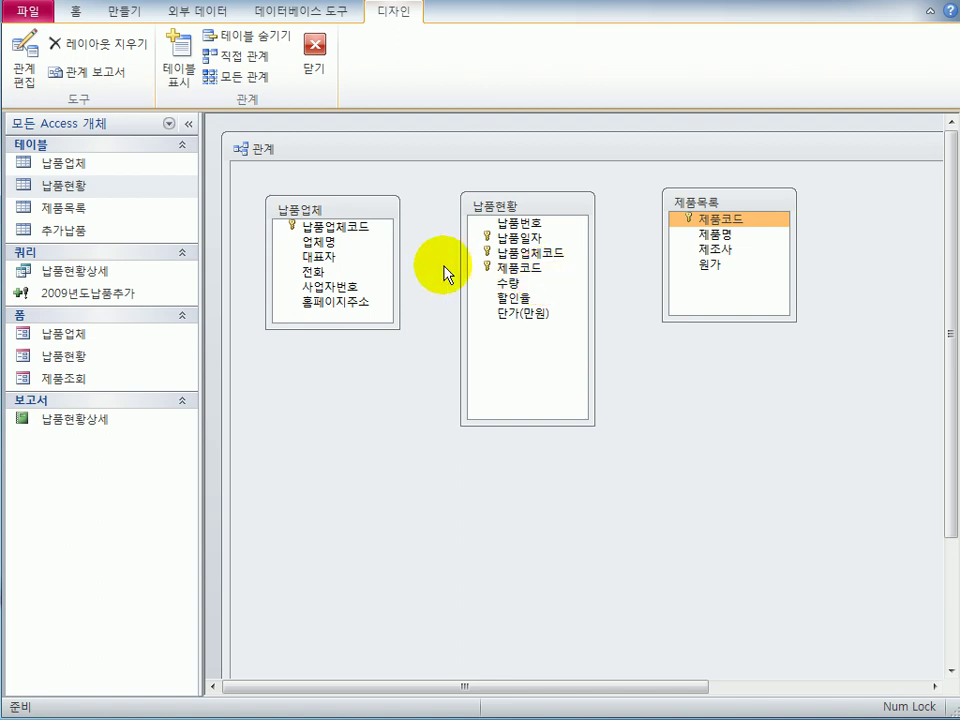
Create a relationship from 납품업체 to 납품현황 on 납품업체코드, enforcing referential integrity and cascading updates of related fields
click(337, 230)
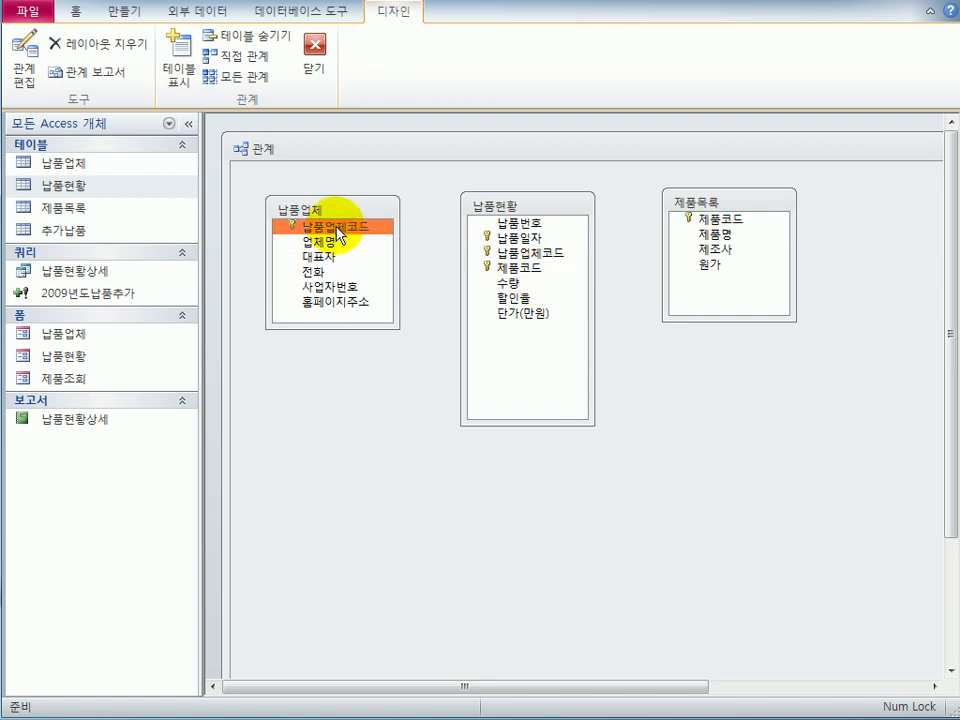
drag(343, 226, 530, 253)
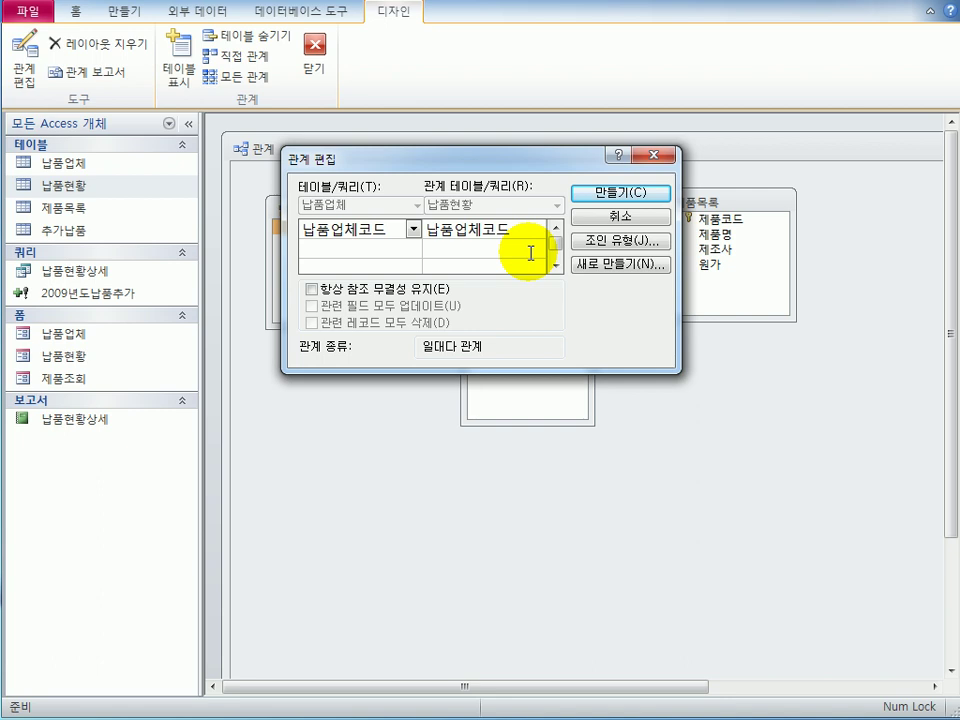
click(383, 291)
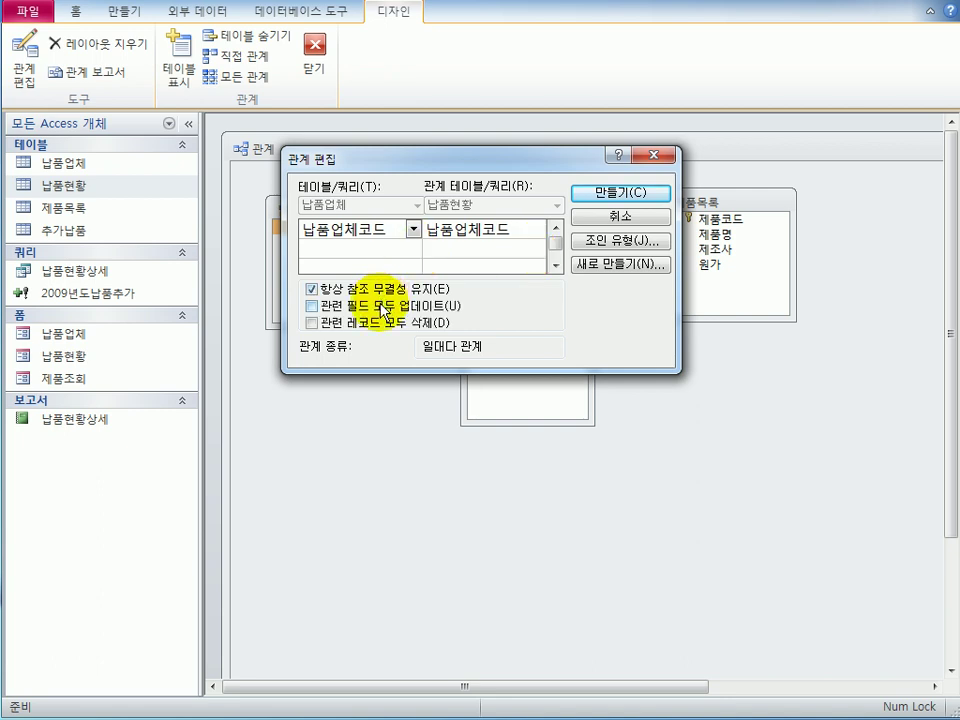
click(382, 306)
click(608, 194)
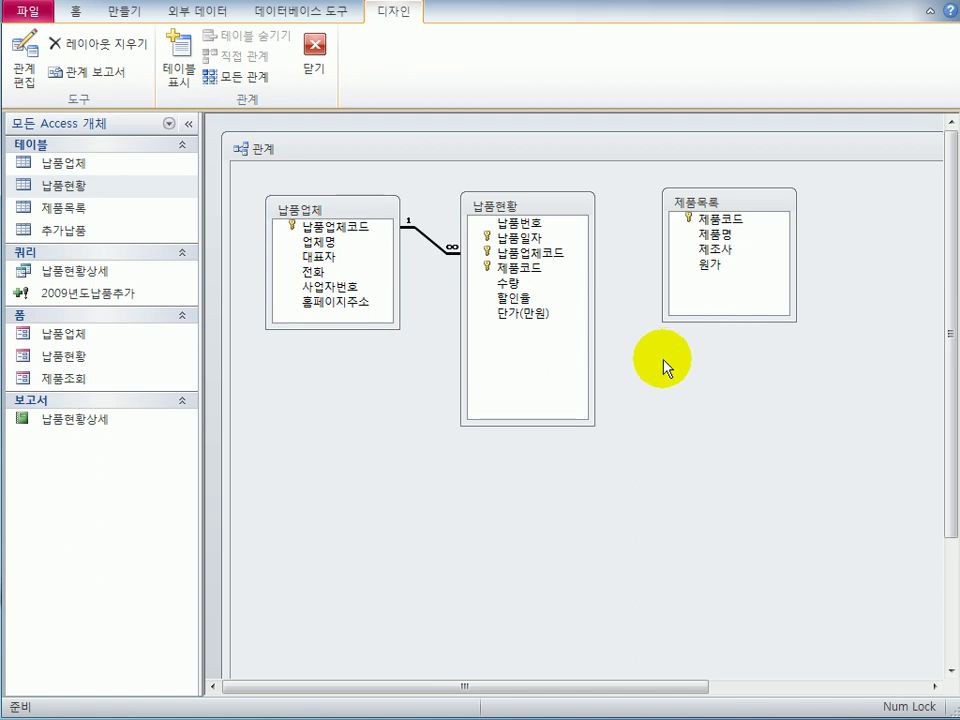
Relate 제품목록 to 납품현황 on 제품코드, with referential integrity enforced and related fields updated in cascade
click(714, 220)
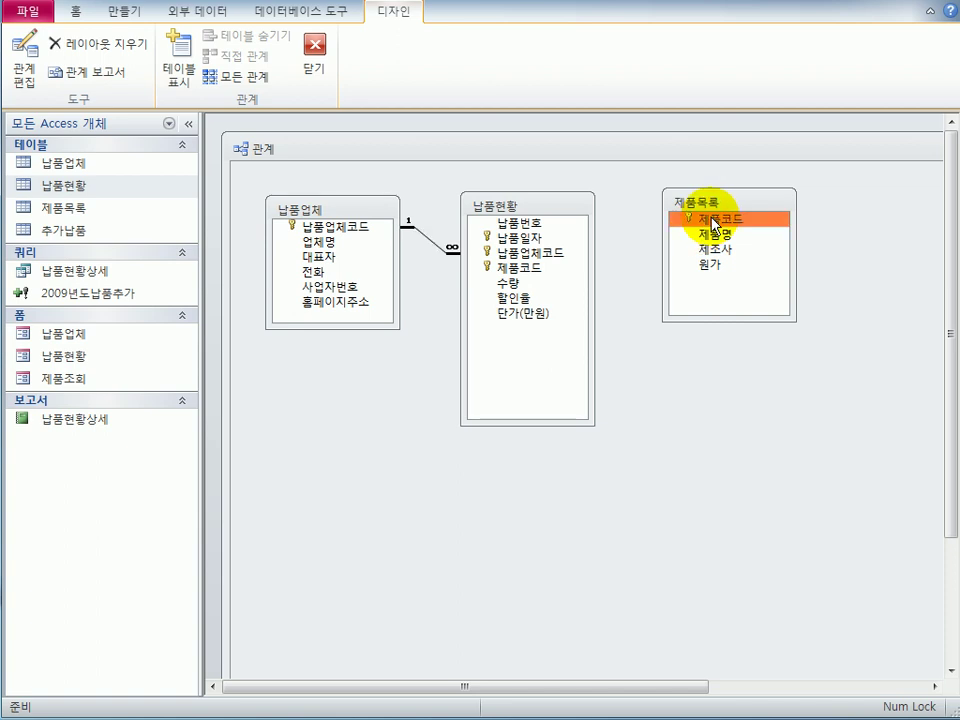
drag(716, 224, 528, 267)
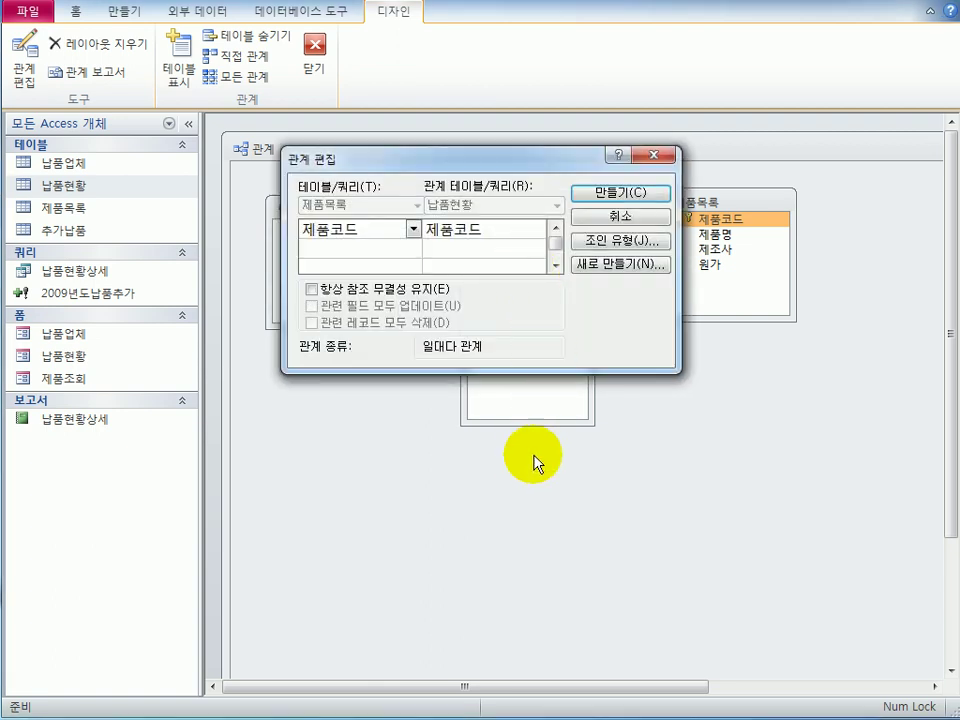
click(399, 290)
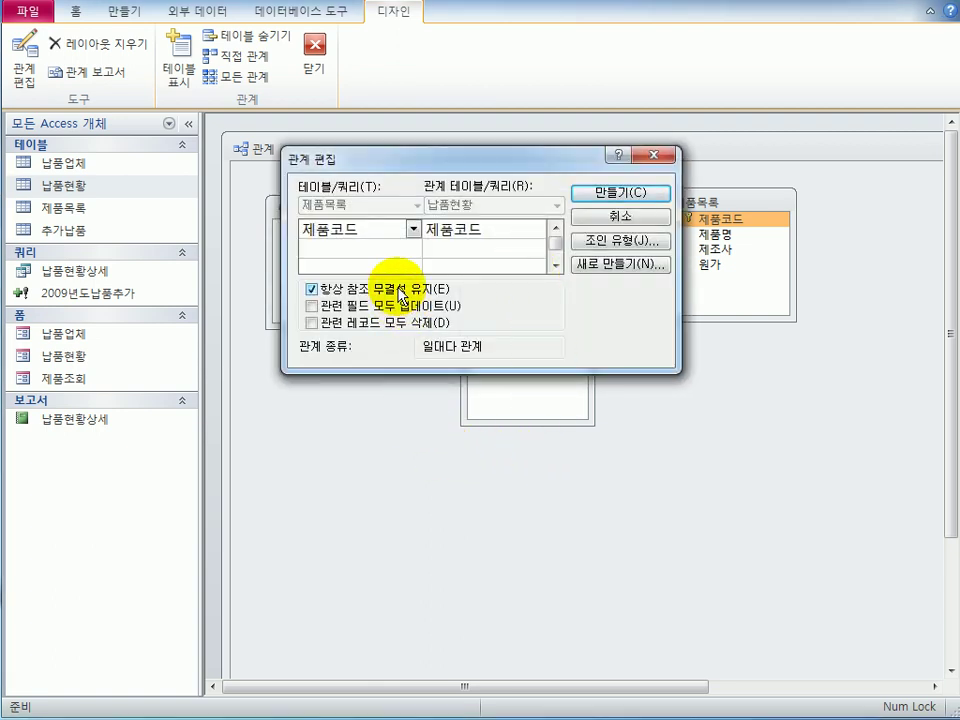
click(402, 306)
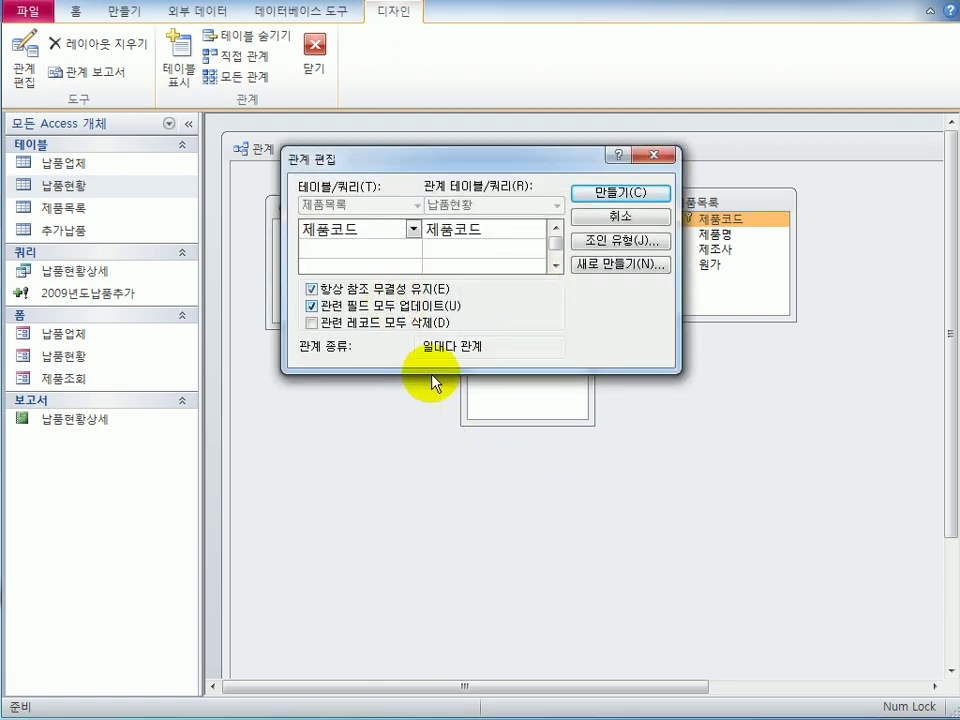
click(580, 192)
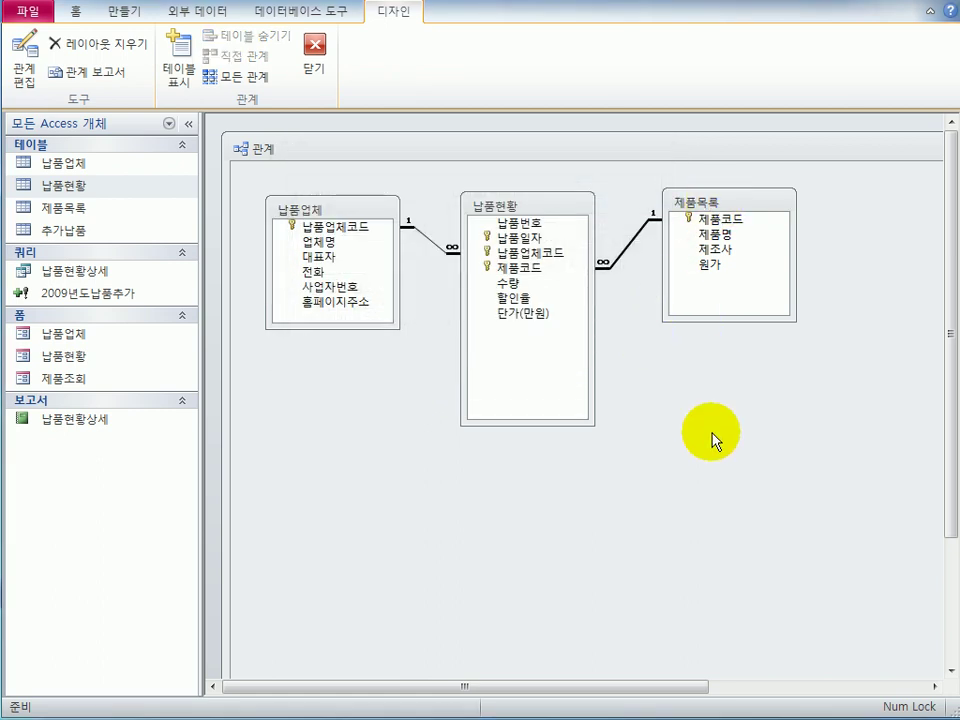
Close the Relationships window and save the changes to its layout
drag(814, 159, 560, 182)
click(908, 177)
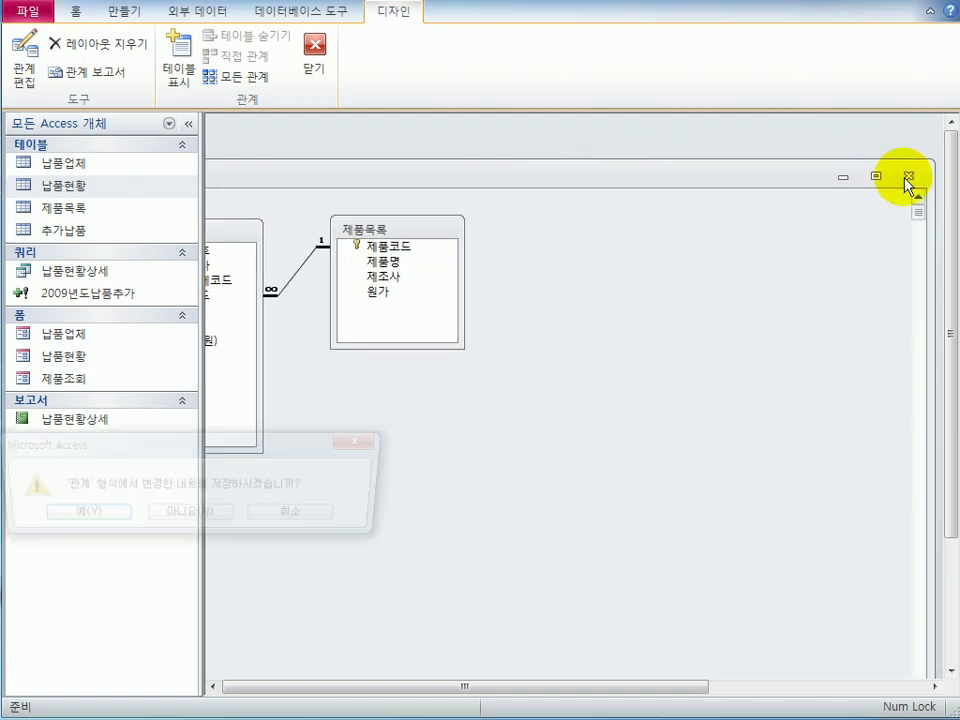
drag(252, 470, 574, 360)
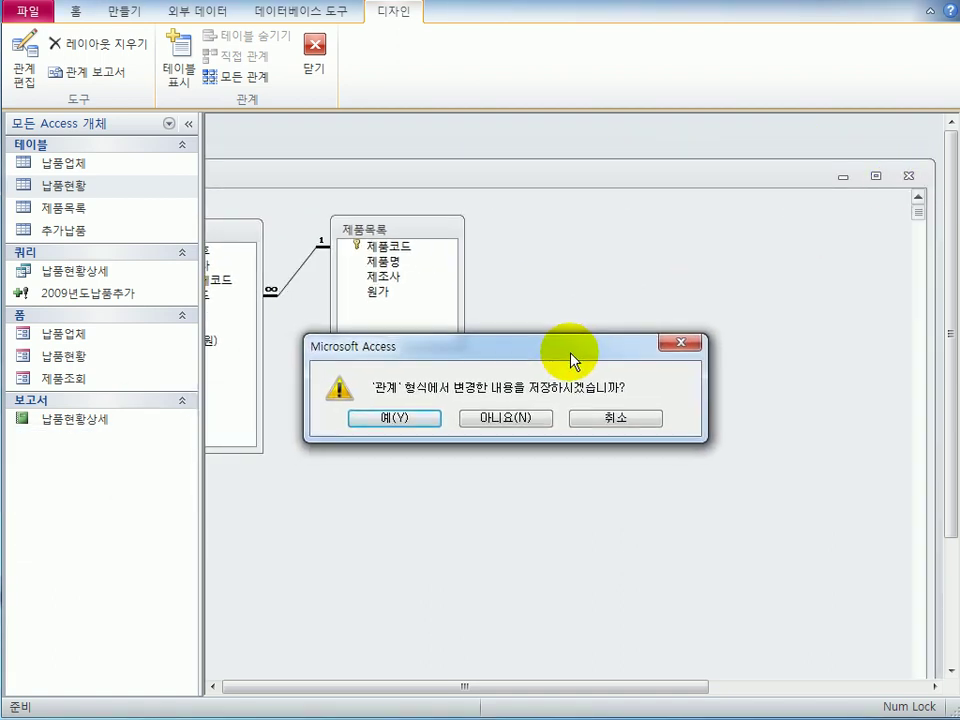
click(409, 420)
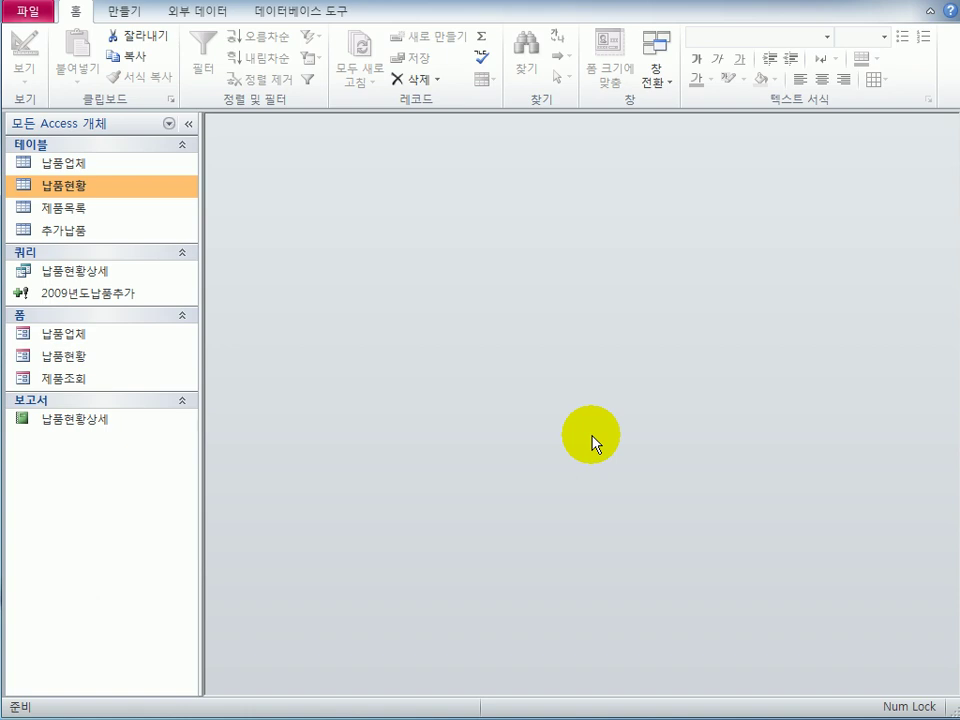
Open the 제품조회 form in Design View and move its window aside to leave room for its properties
click(110, 380)
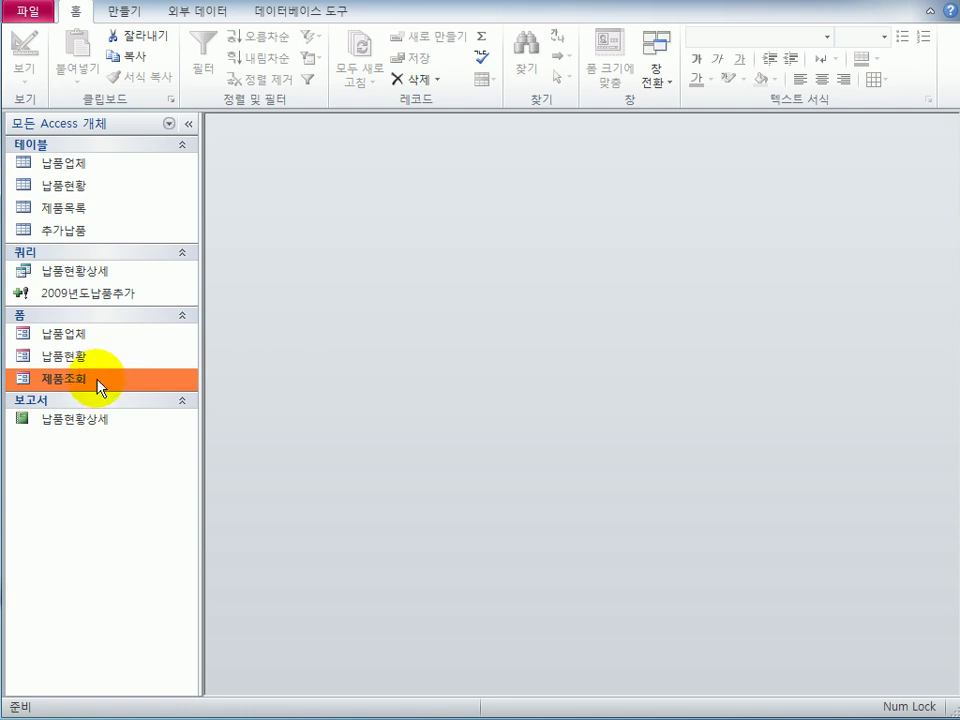
right_click(103, 382)
click(190, 435)
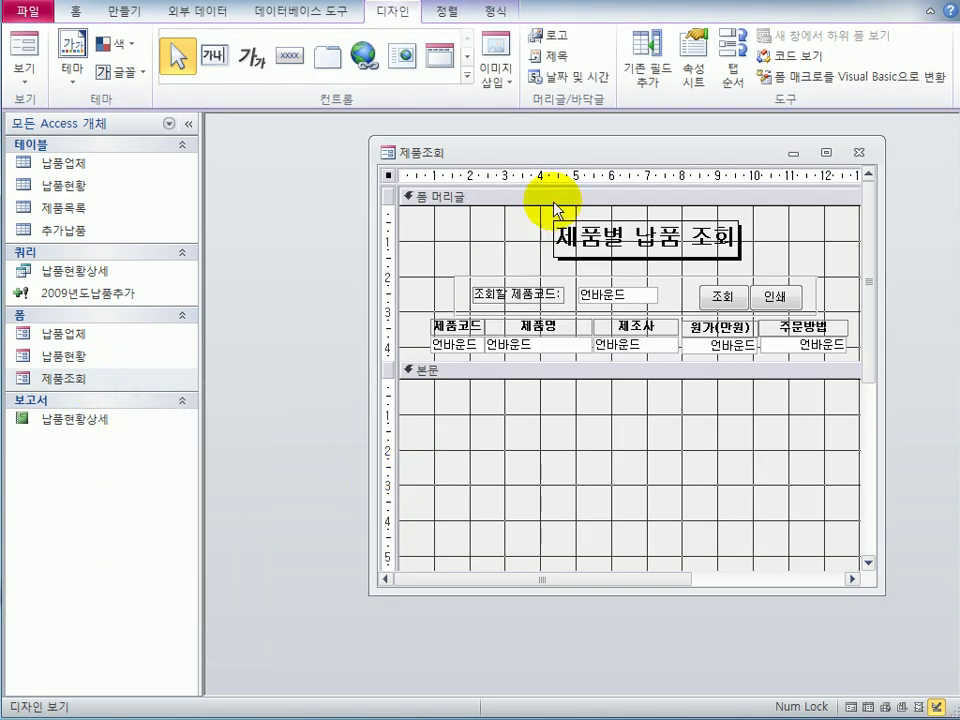
drag(555, 165, 433, 158)
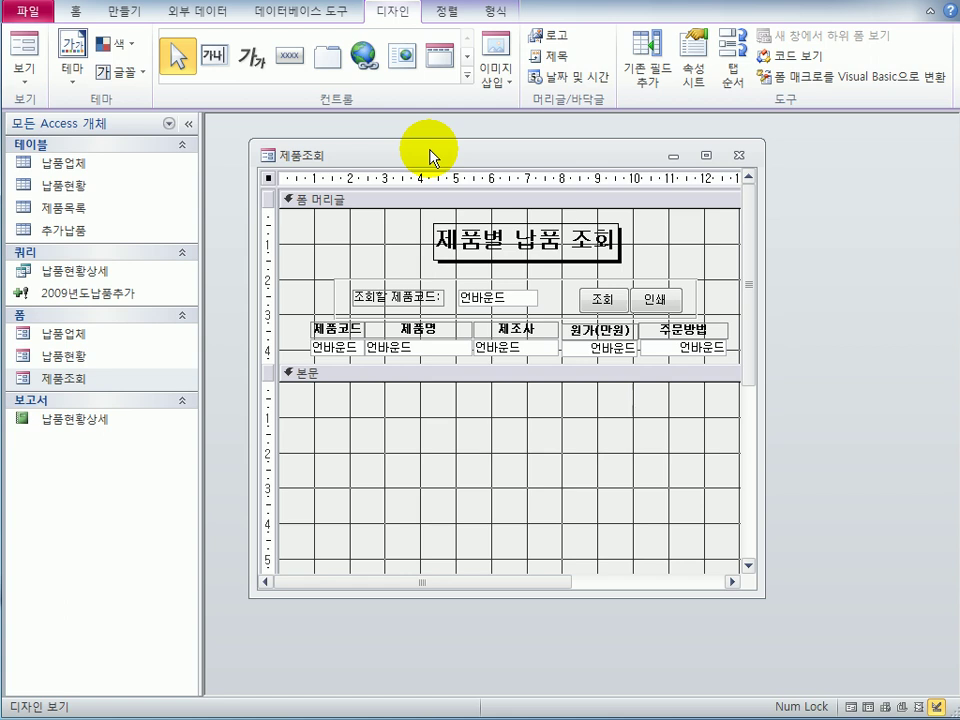
Start building a query for the form's record source (레코드 원본) and add the 제품목록 table to it
click(693, 68)
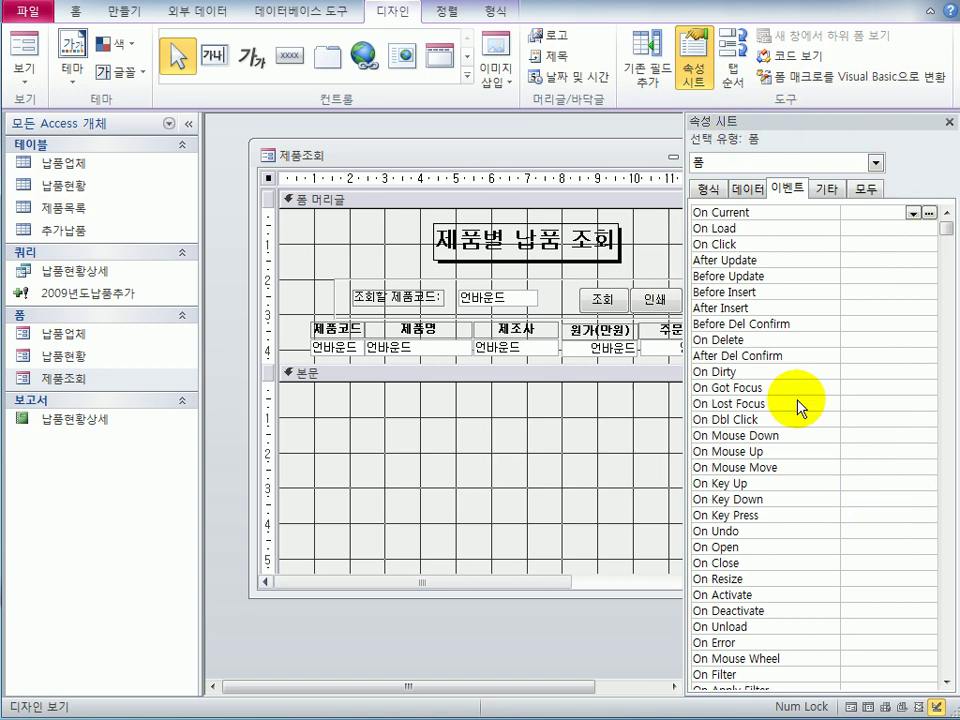
click(742, 186)
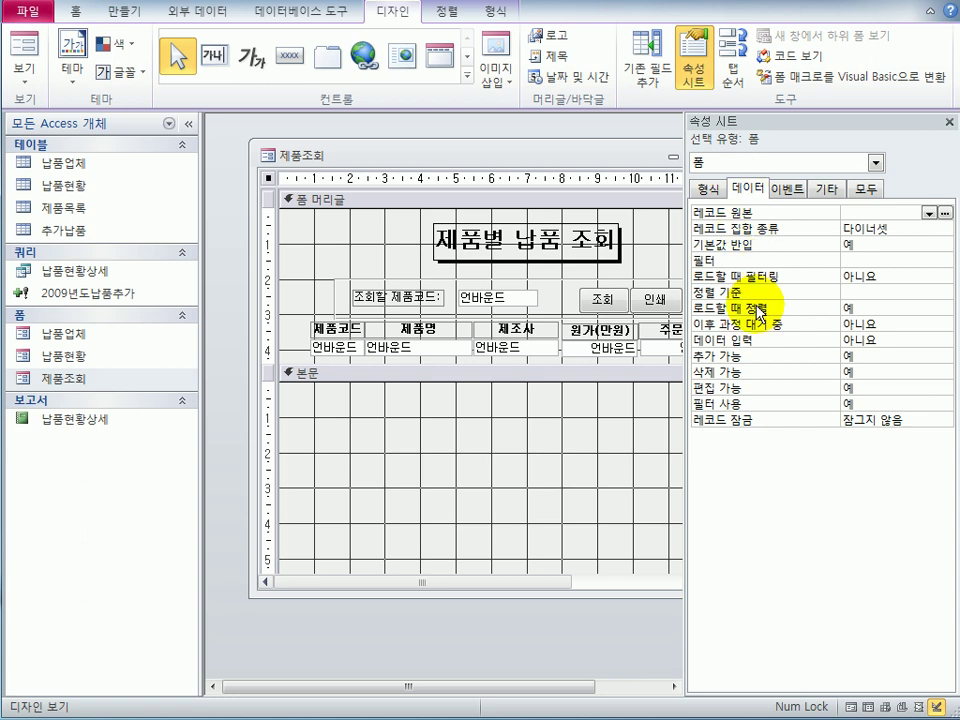
click(860, 212)
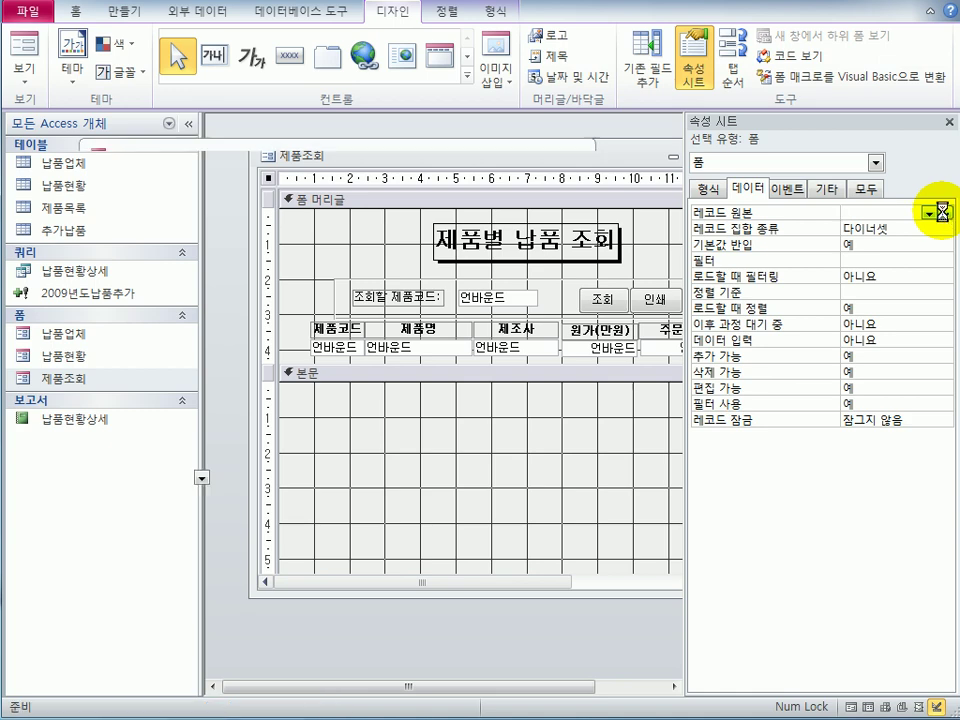
click(944, 214)
drag(468, 430, 500, 330)
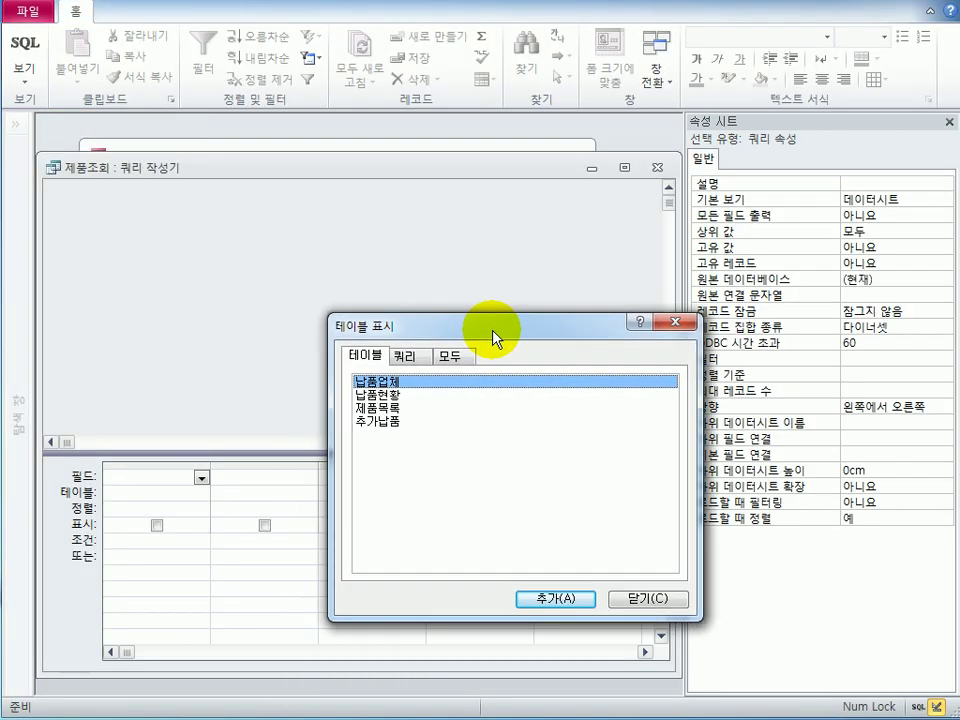
click(431, 408)
double_click(431, 408)
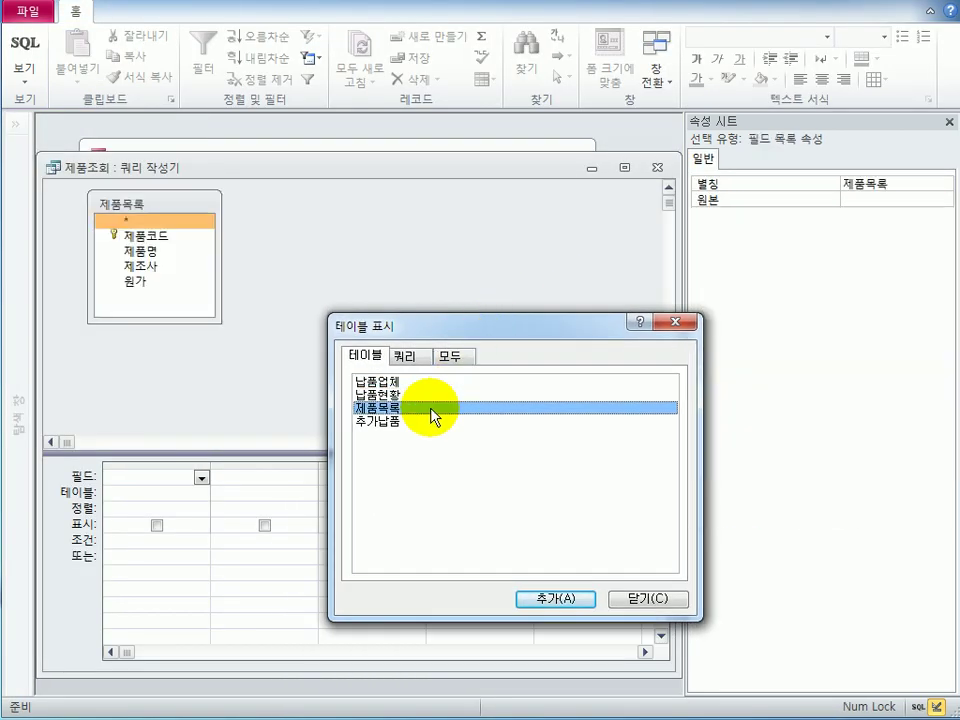
click(649, 597)
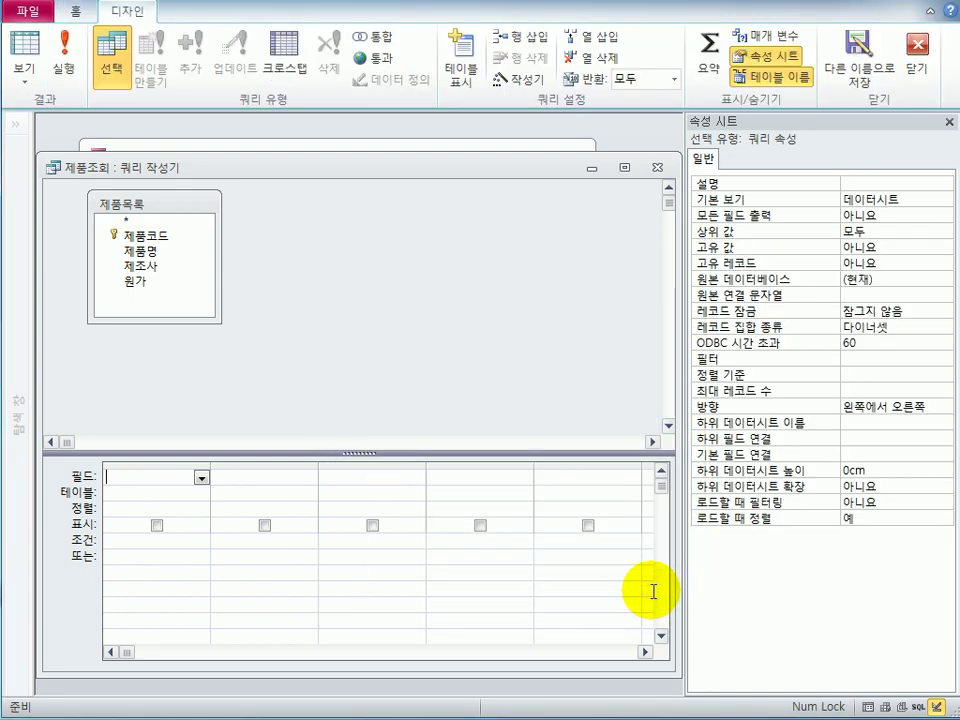
Add all 제품목록 fields (*) and 제품명 to the query, sorting 제품명 ascending (오름차순) and hiding that column
click(147, 222)
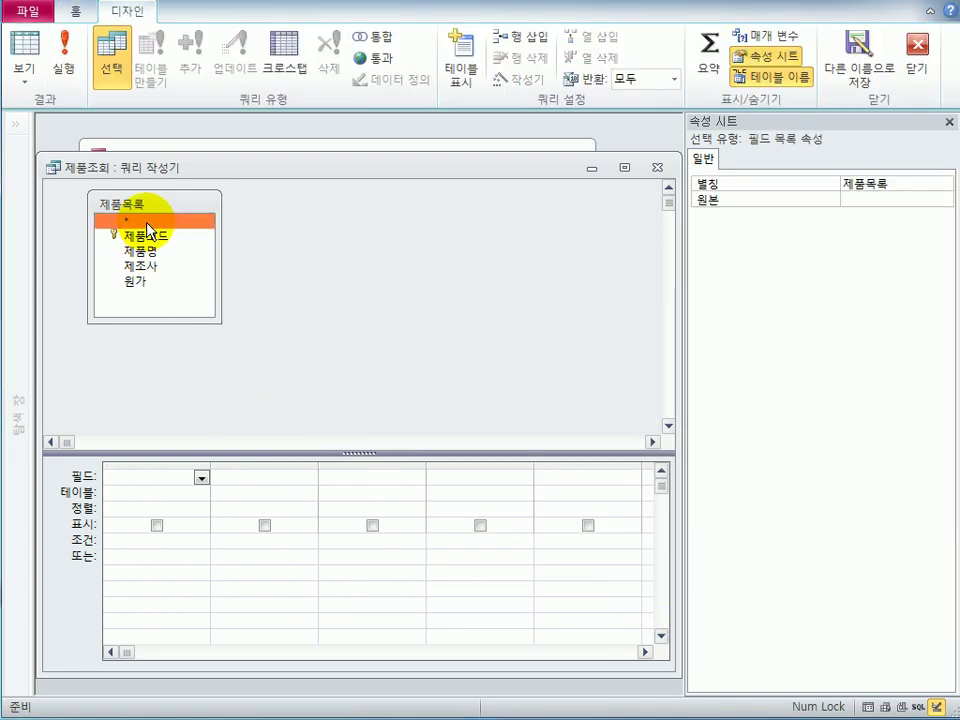
double_click(135, 224)
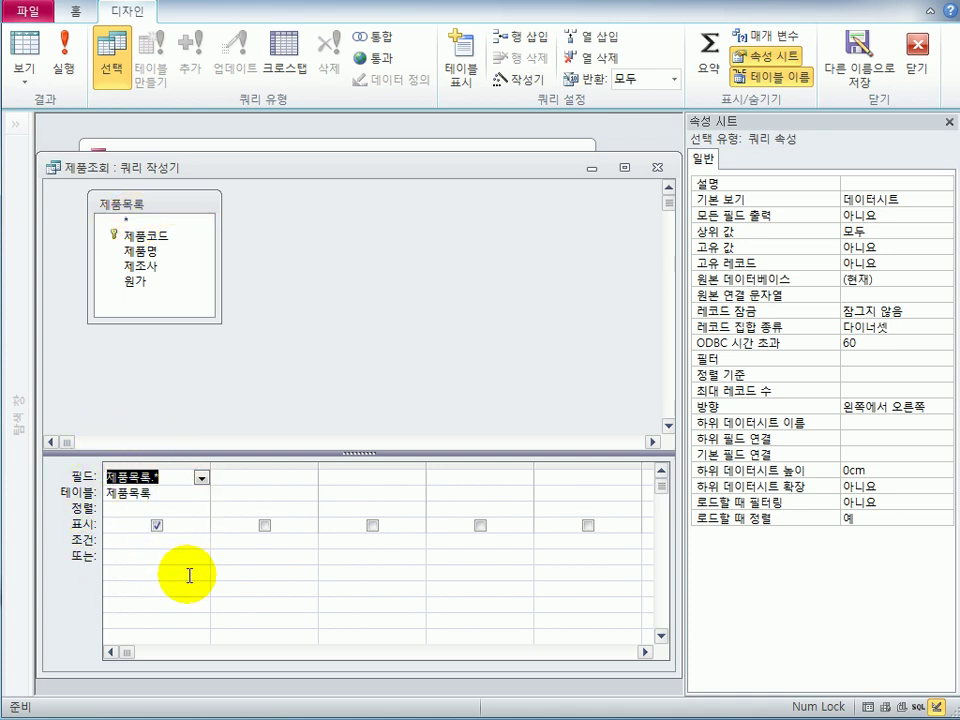
double_click(151, 255)
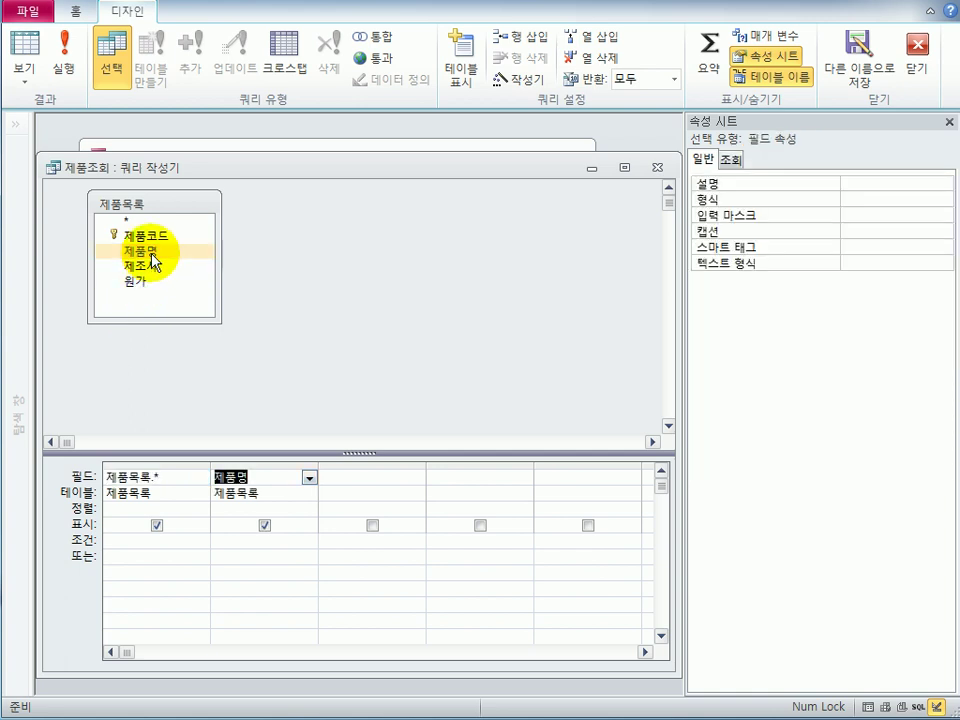
click(274, 508)
click(309, 510)
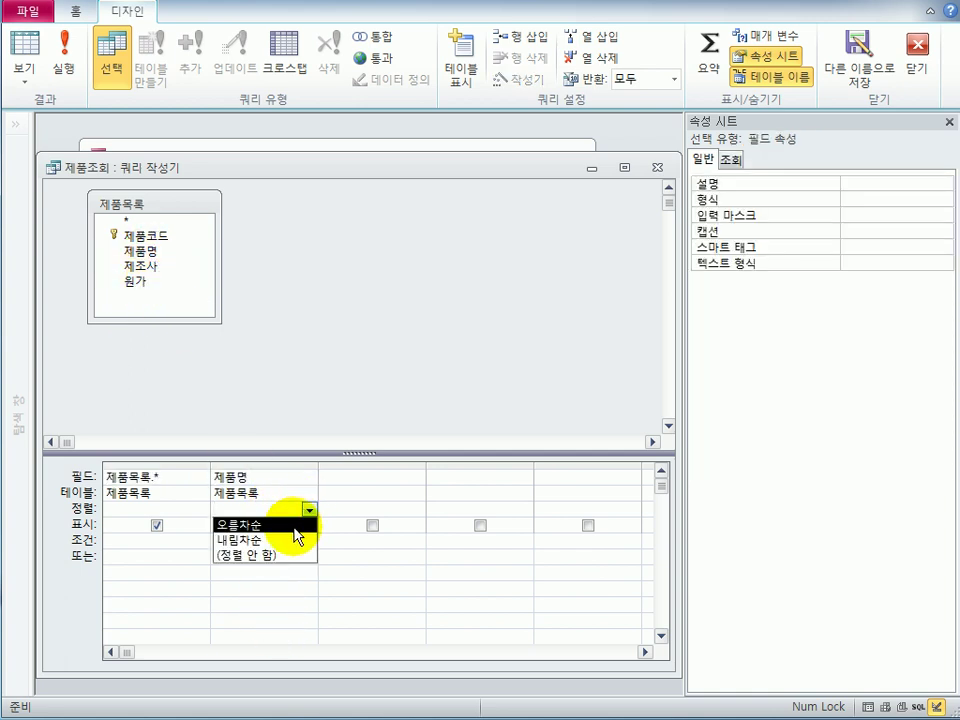
click(290, 524)
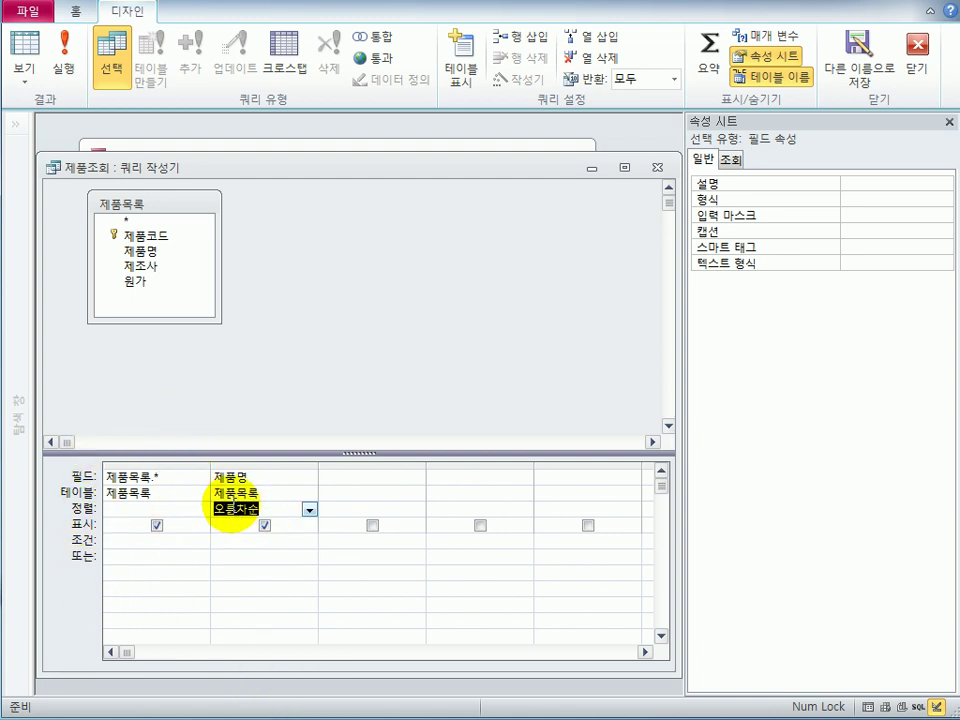
click(265, 526)
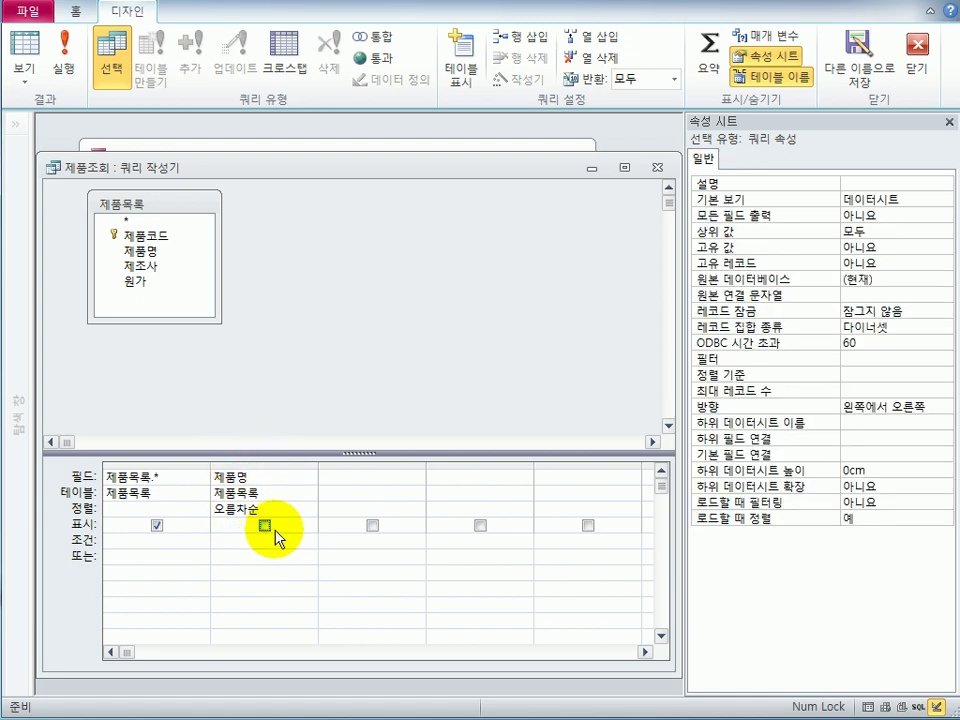
Close the query builder and save the SQL statement as the form's record source
click(657, 168)
drag(330, 428, 621, 343)
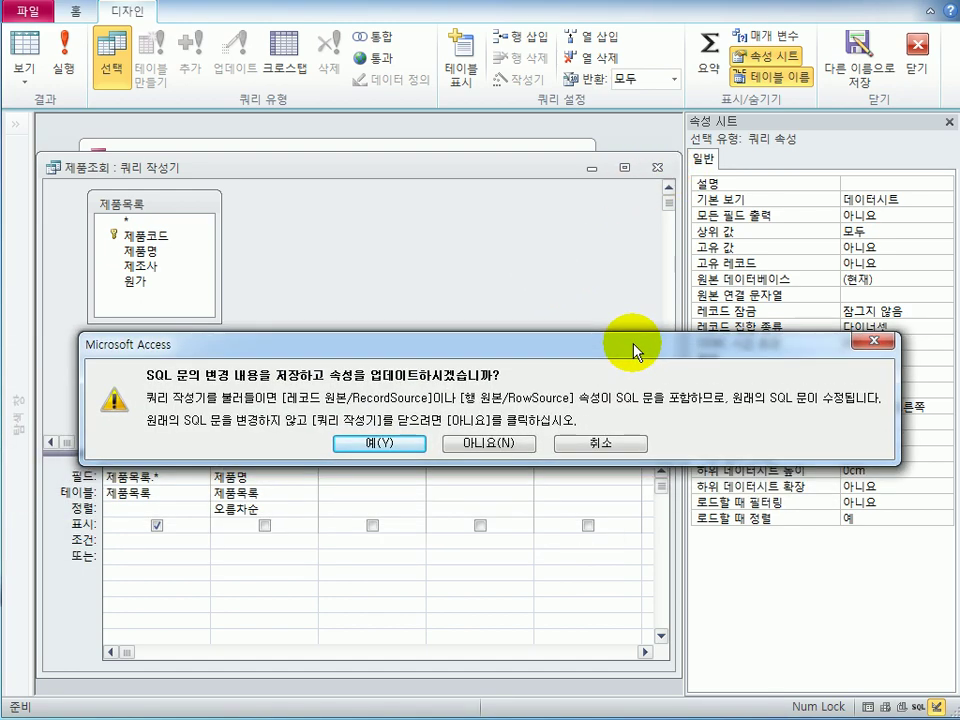
click(396, 444)
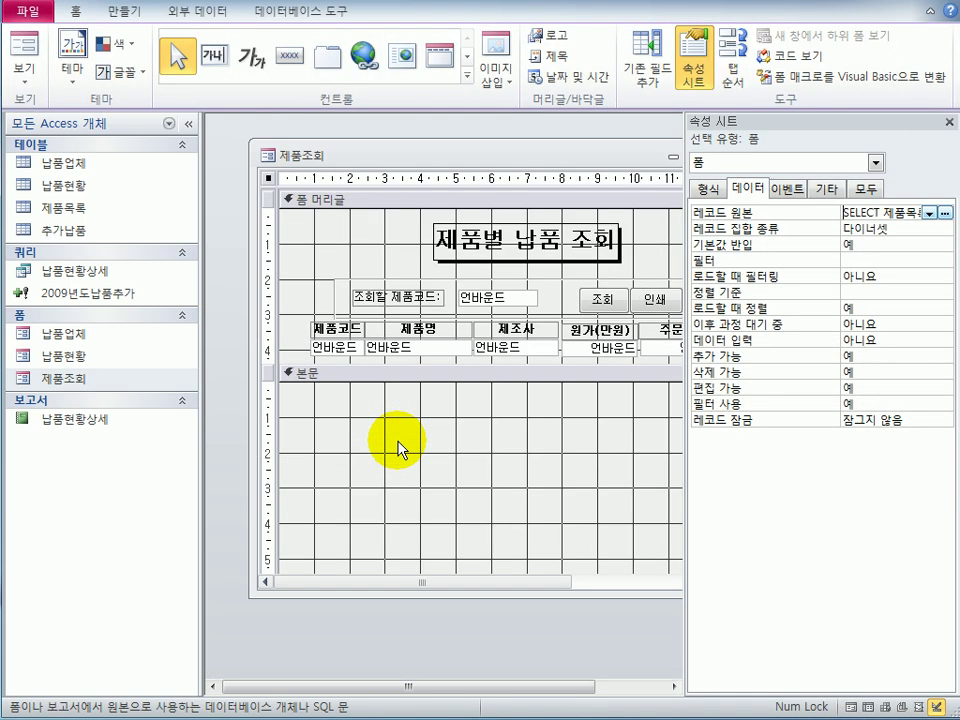
Bind the Txt제품코드 text box in the form header to the 제품코드 field as its control source
drag(452, 161, 429, 156)
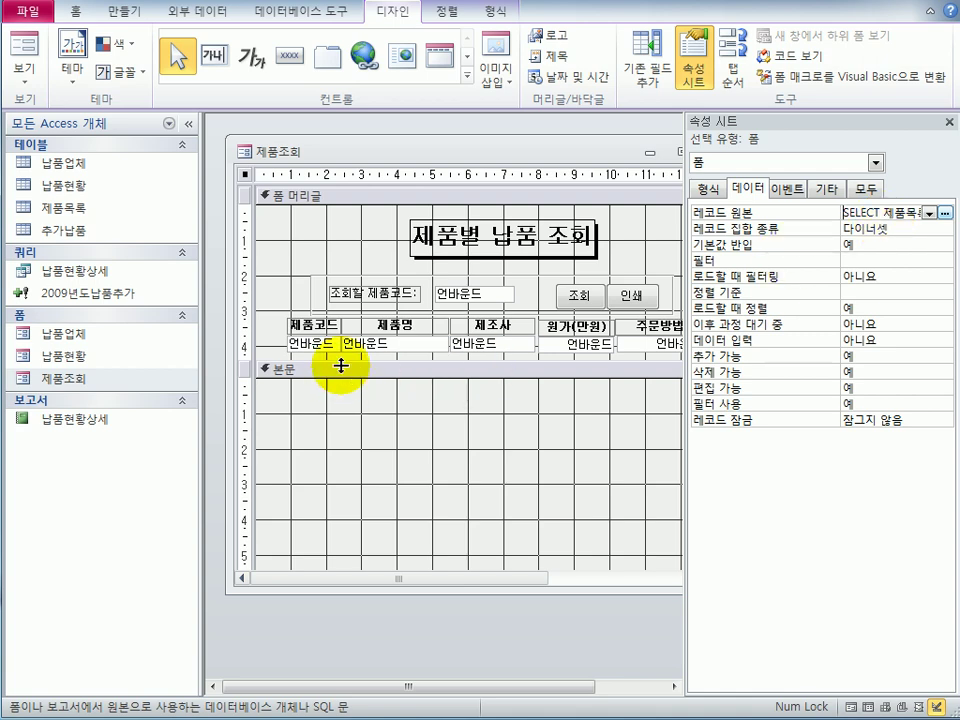
click(297, 345)
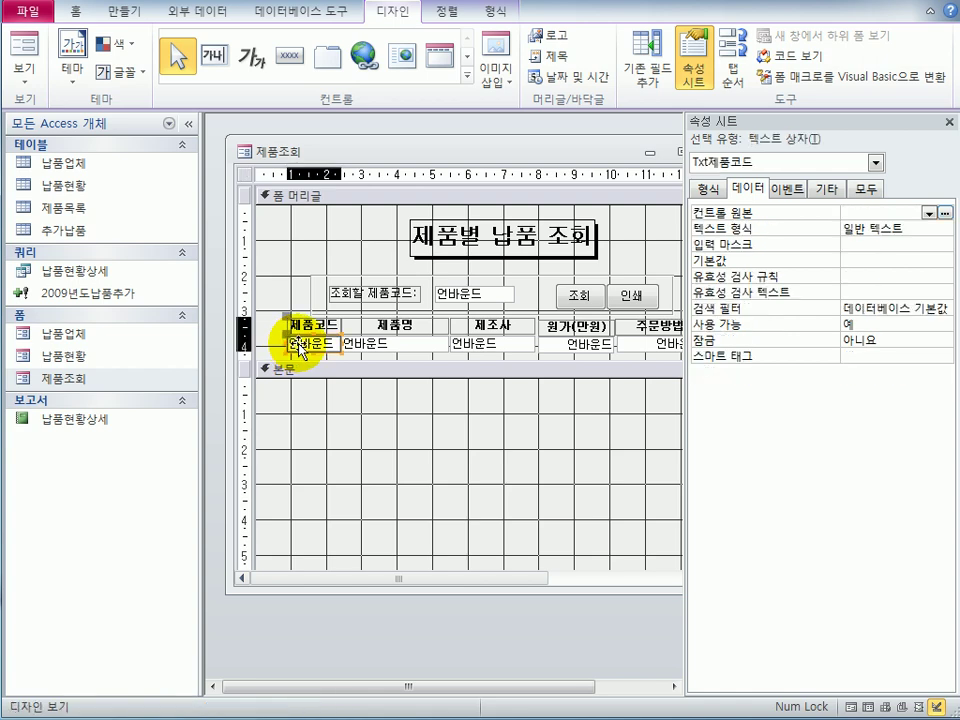
click(413, 341)
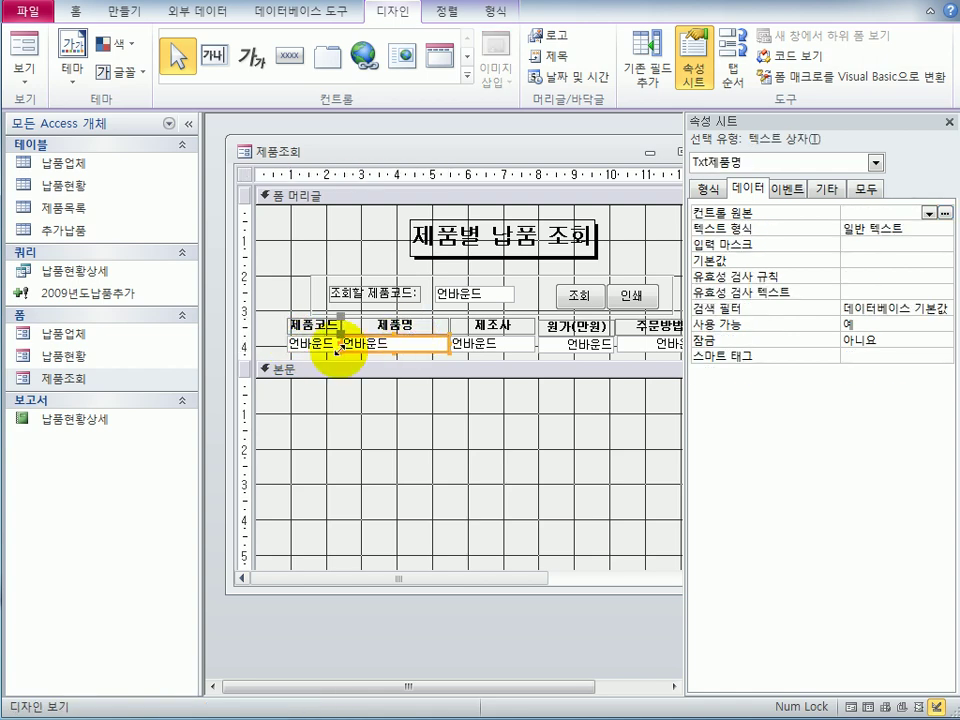
click(302, 349)
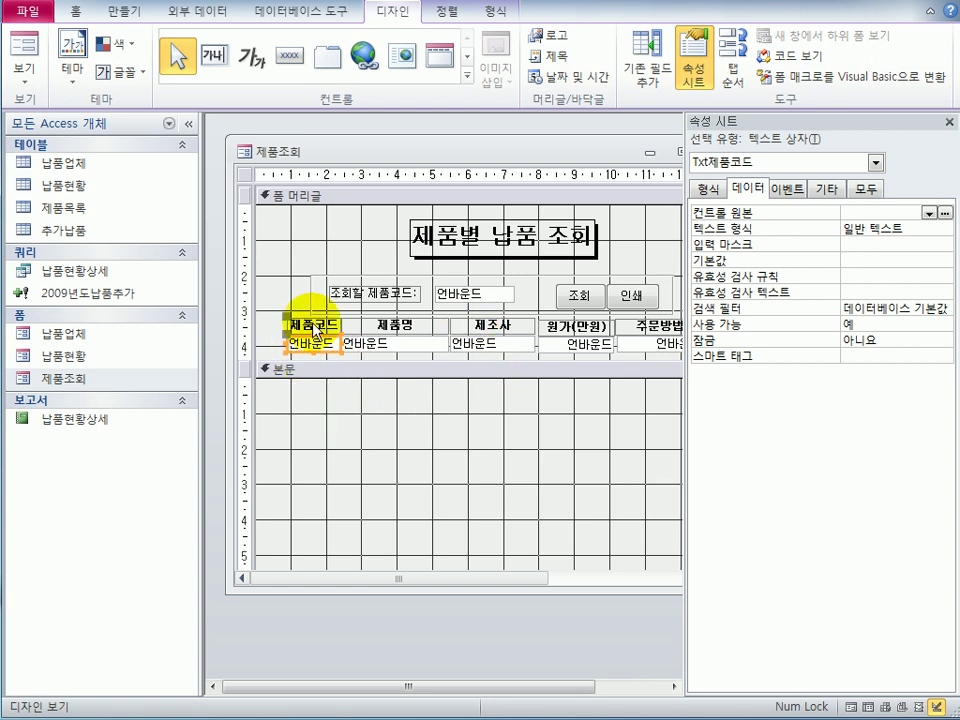
click(929, 212)
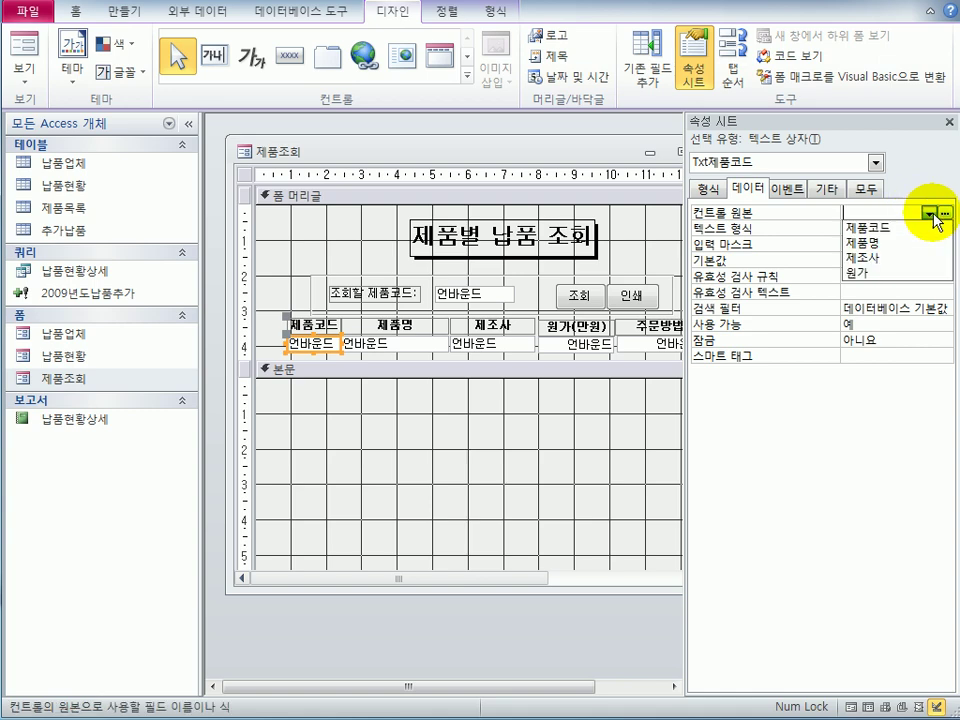
click(921, 233)
Bind the Txt제품명, Txt제조사 and Txt원가 text boxes to the 제품명, 제조사 and 원가 fields respectively
click(428, 345)
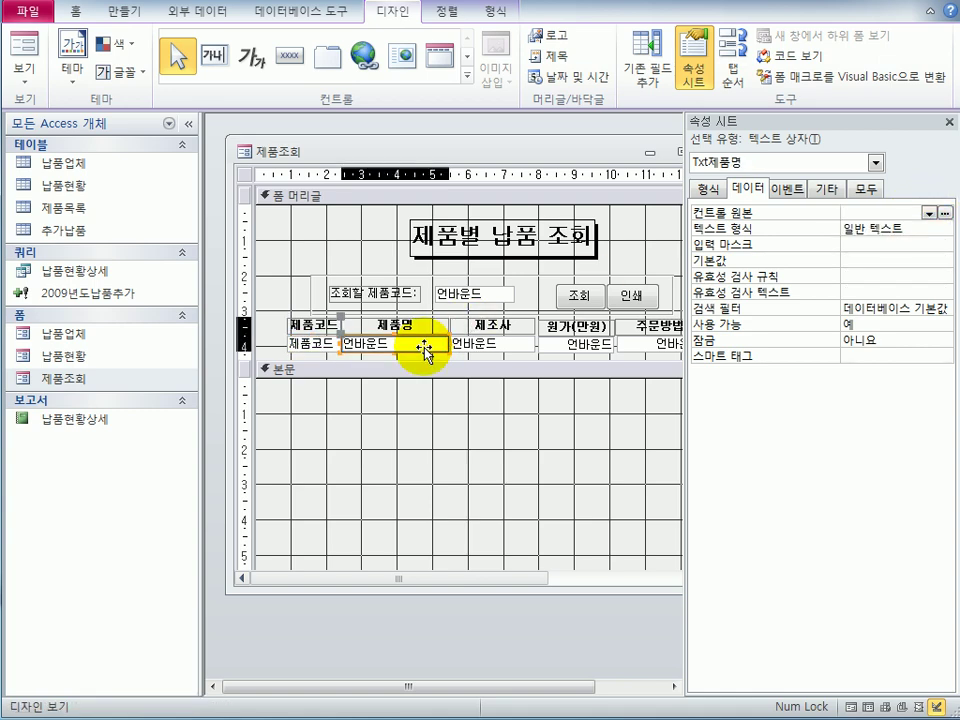
click(929, 213)
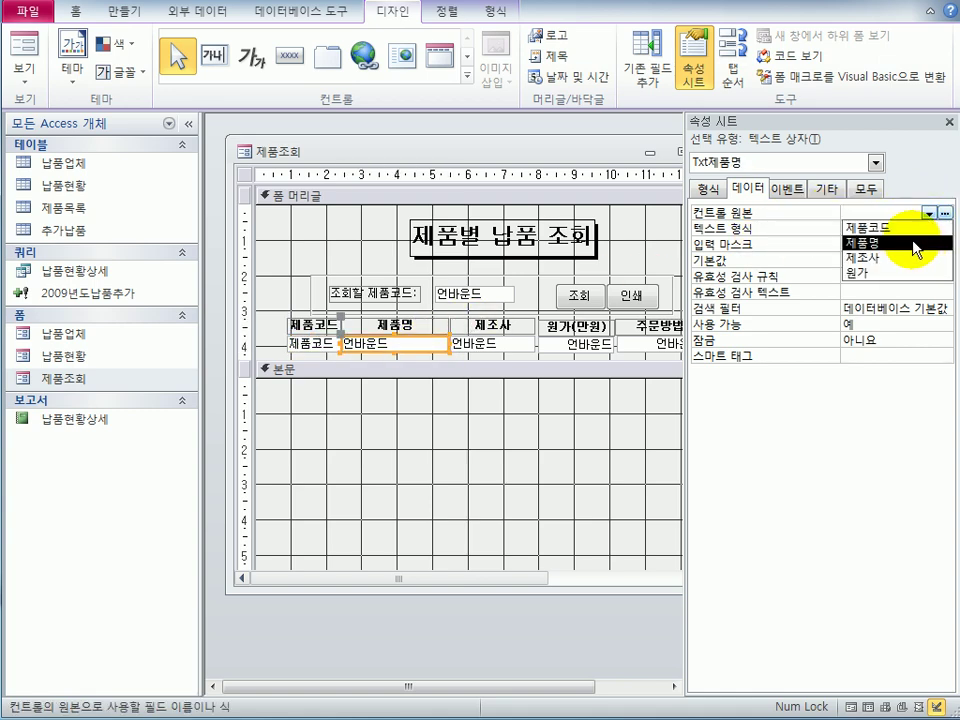
click(917, 242)
click(515, 347)
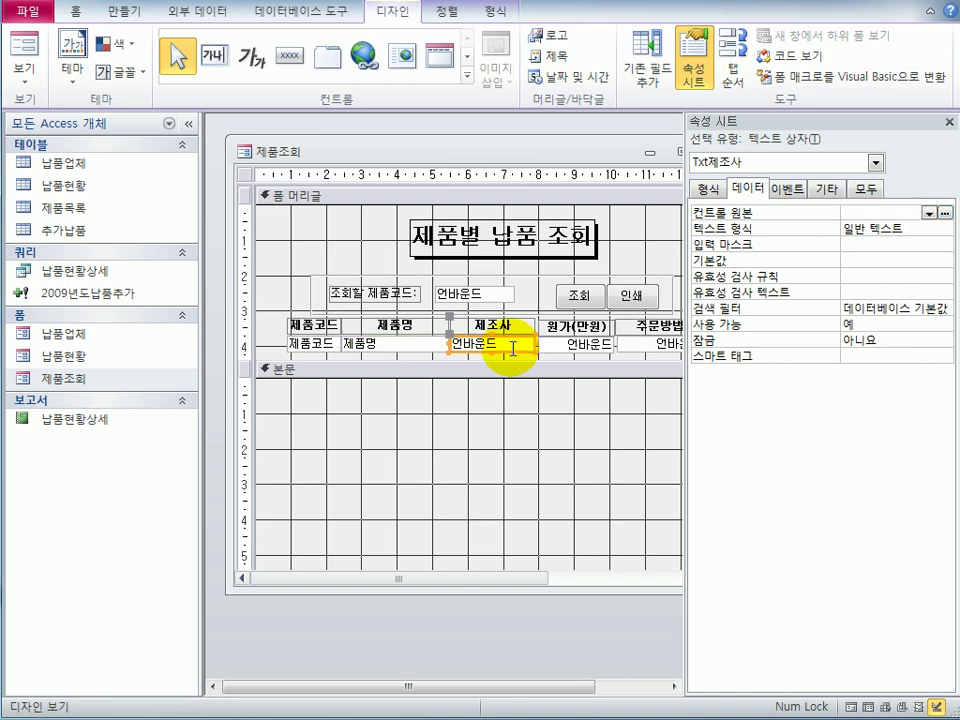
click(929, 213)
click(903, 258)
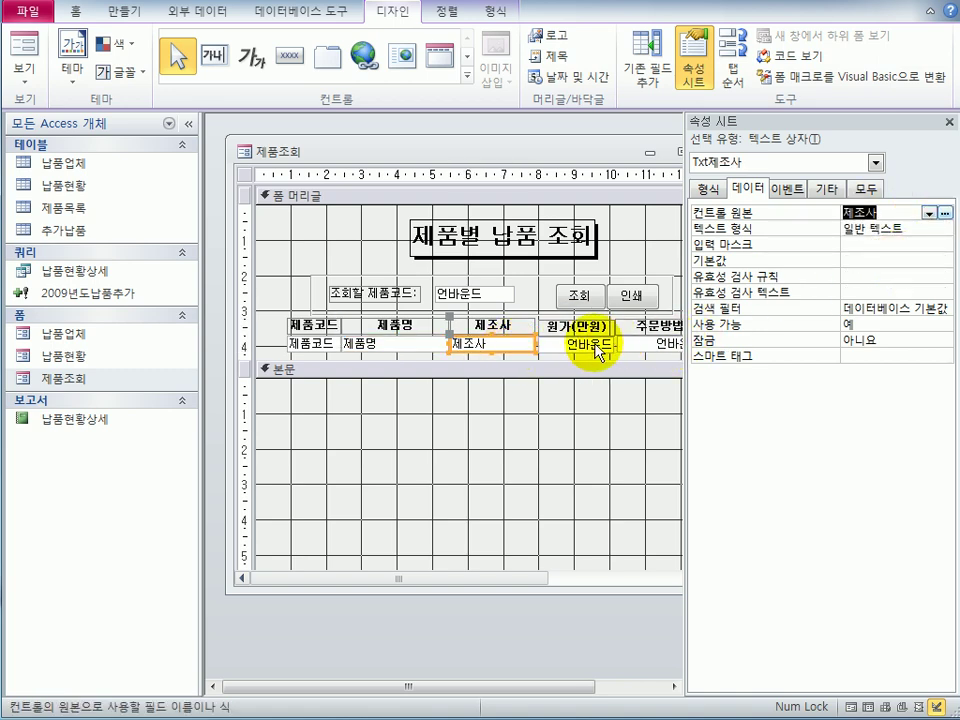
click(598, 350)
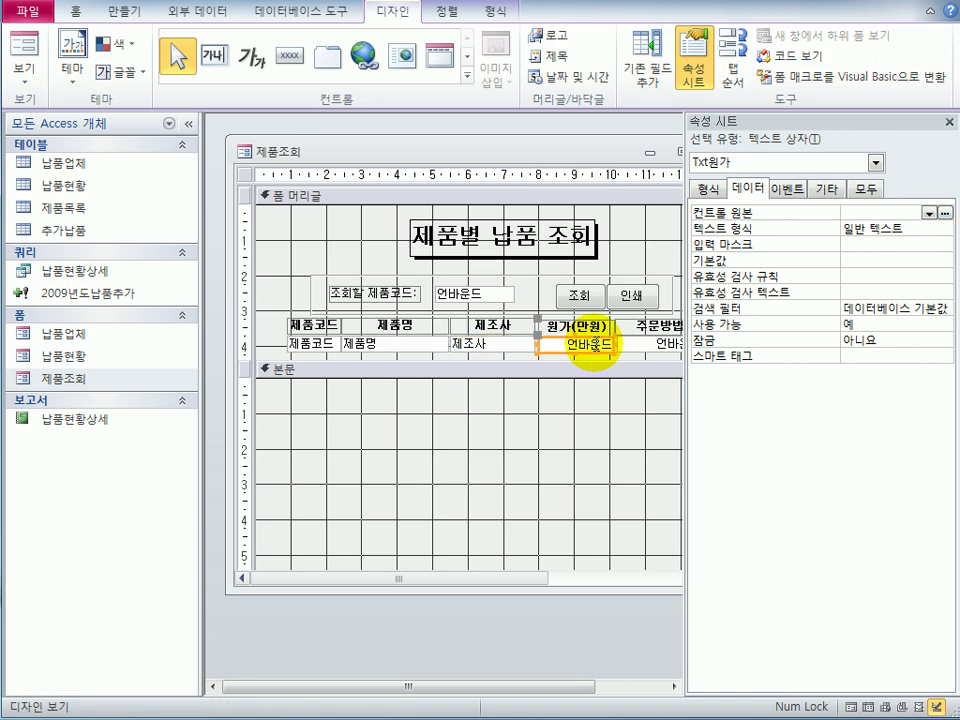
click(929, 213)
click(906, 271)
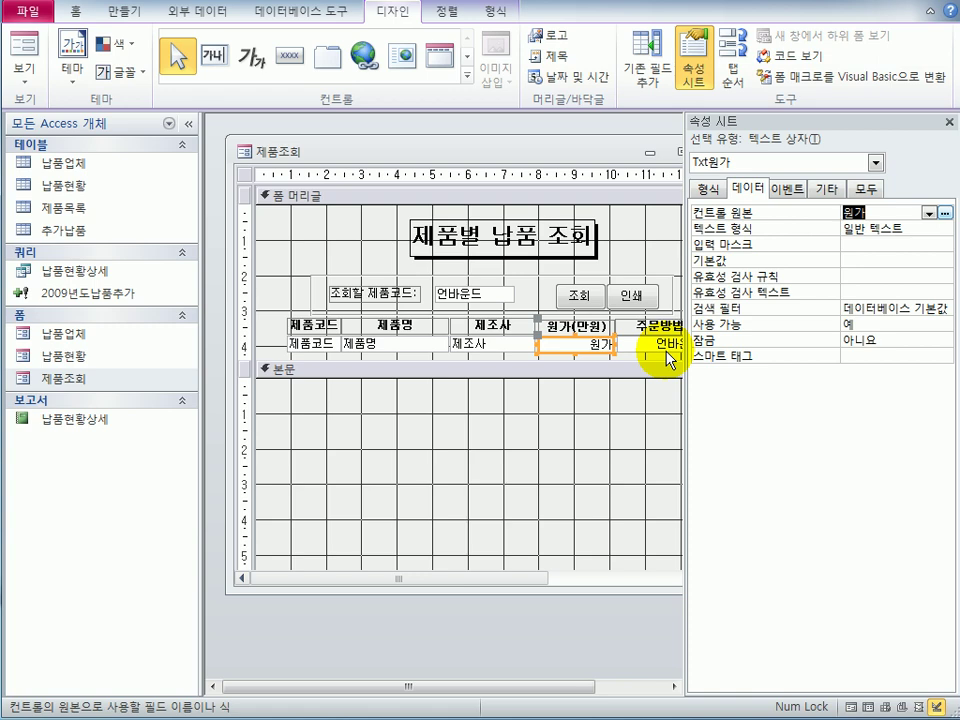
Set the form's 최소화/최대화 단추 property to 최소화 단추만
click(245, 177)
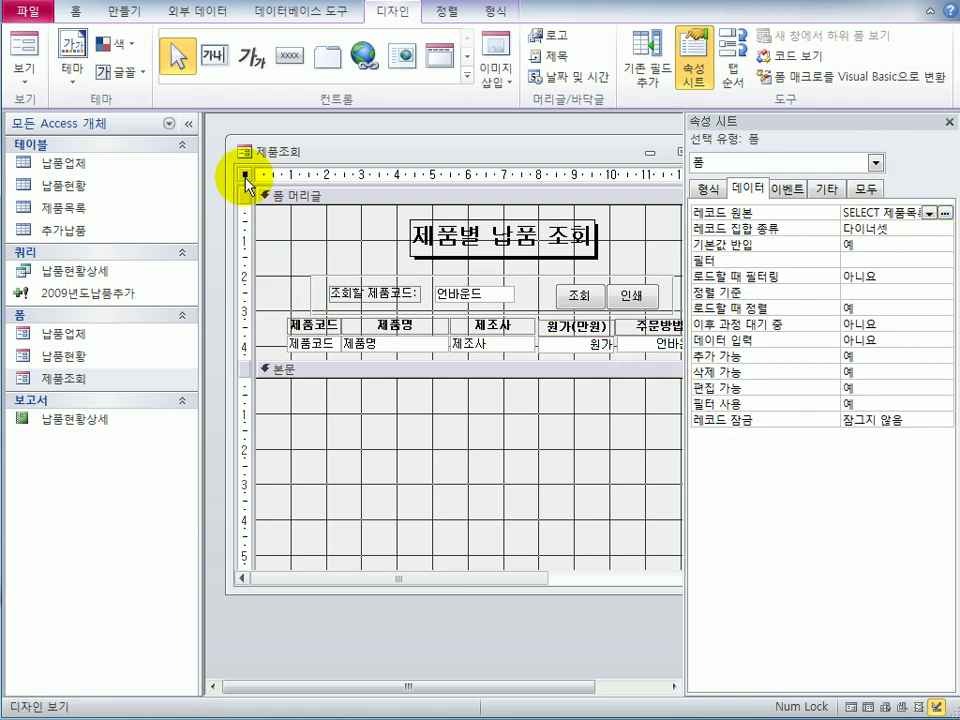
click(715, 190)
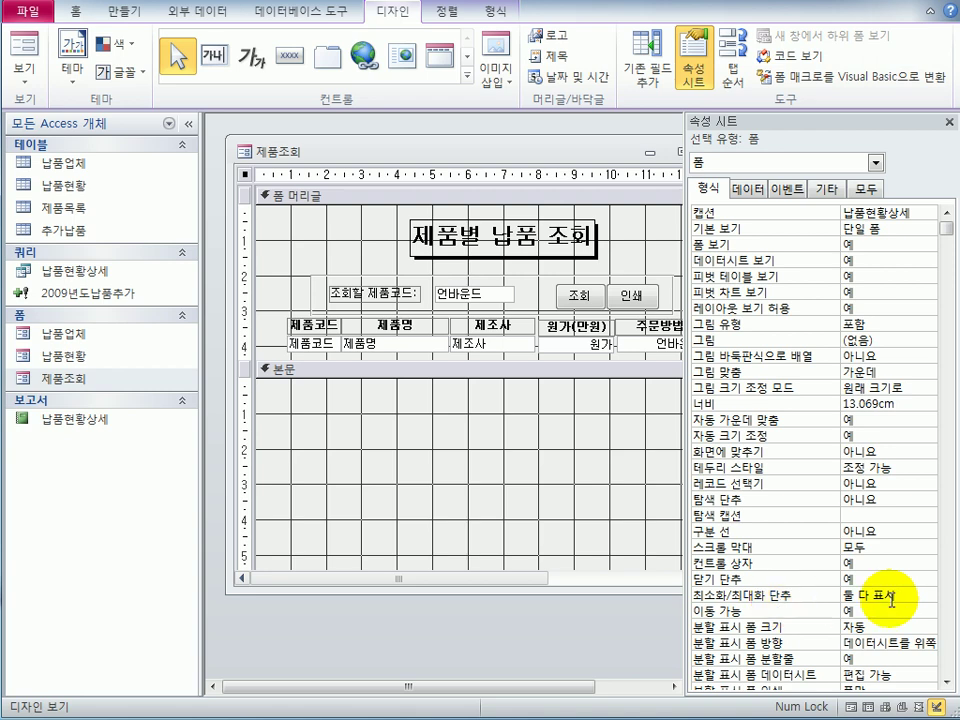
click(922, 597)
click(929, 597)
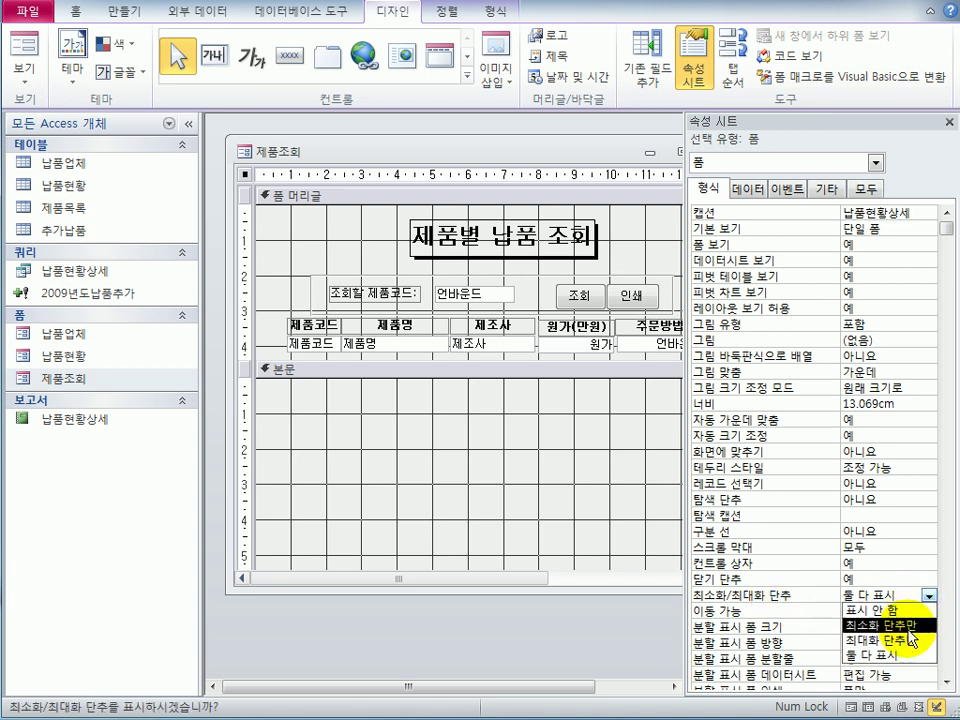
click(909, 627)
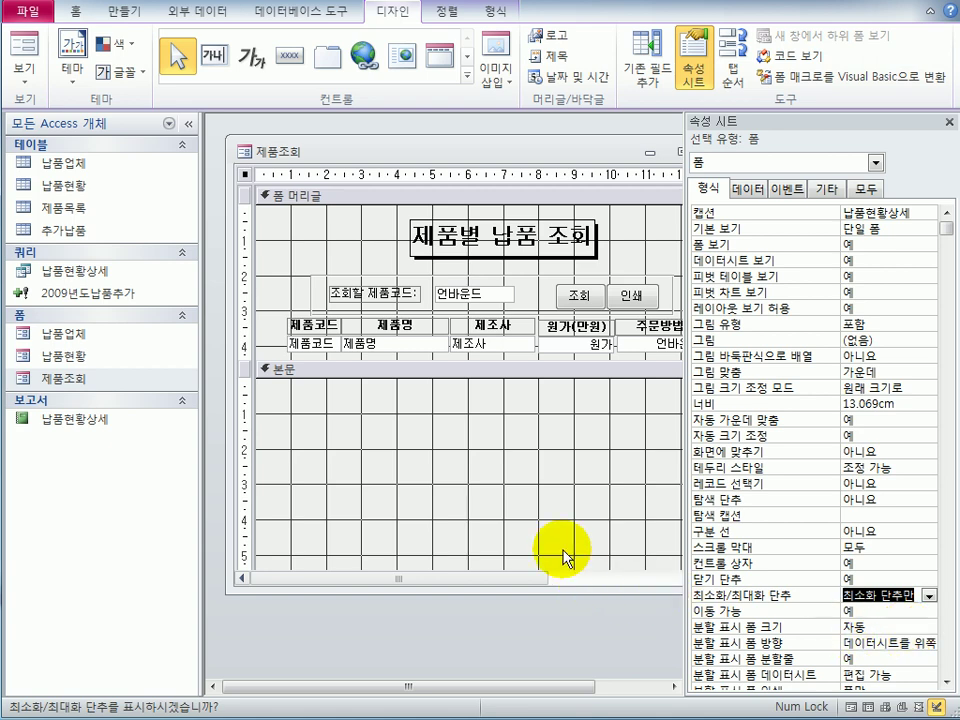
Set the 폼 머리글 tab order to Txt조회코드, Cmd조회, Cmd인쇄, Txt제품코드, Txt제품명, Txt제조사, Txt원가, Txt주문방법
click(735, 70)
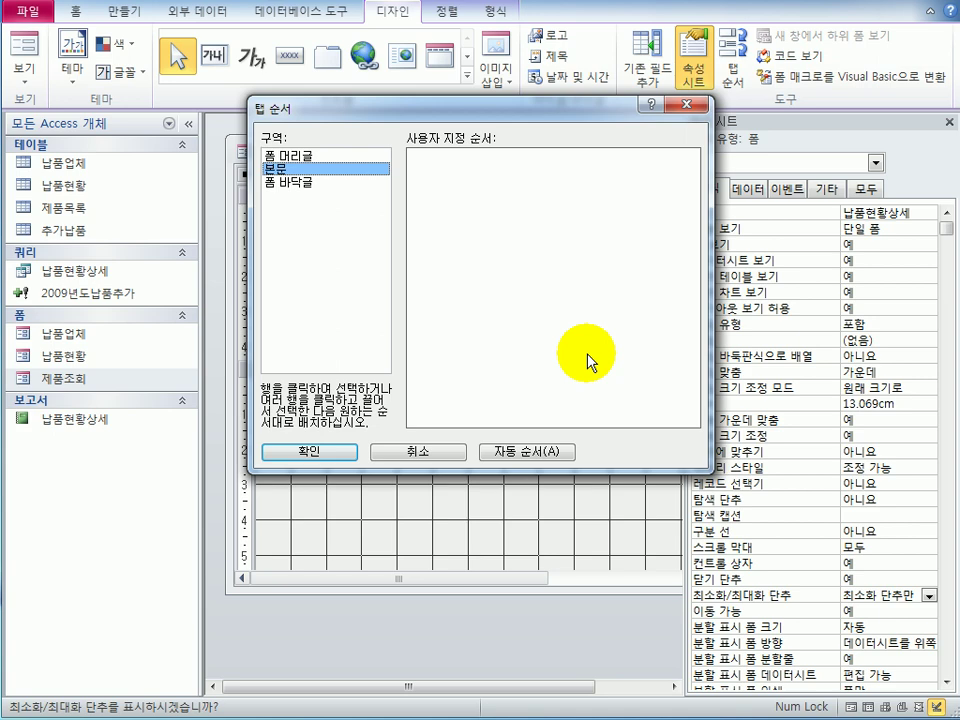
click(272, 157)
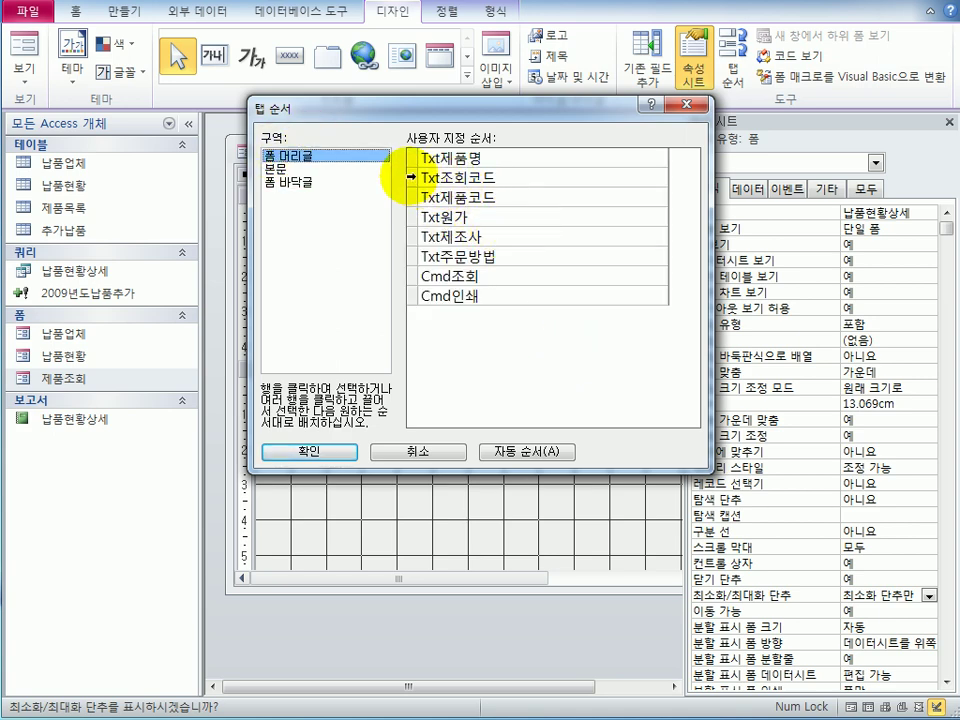
click(413, 179)
drag(413, 180, 416, 160)
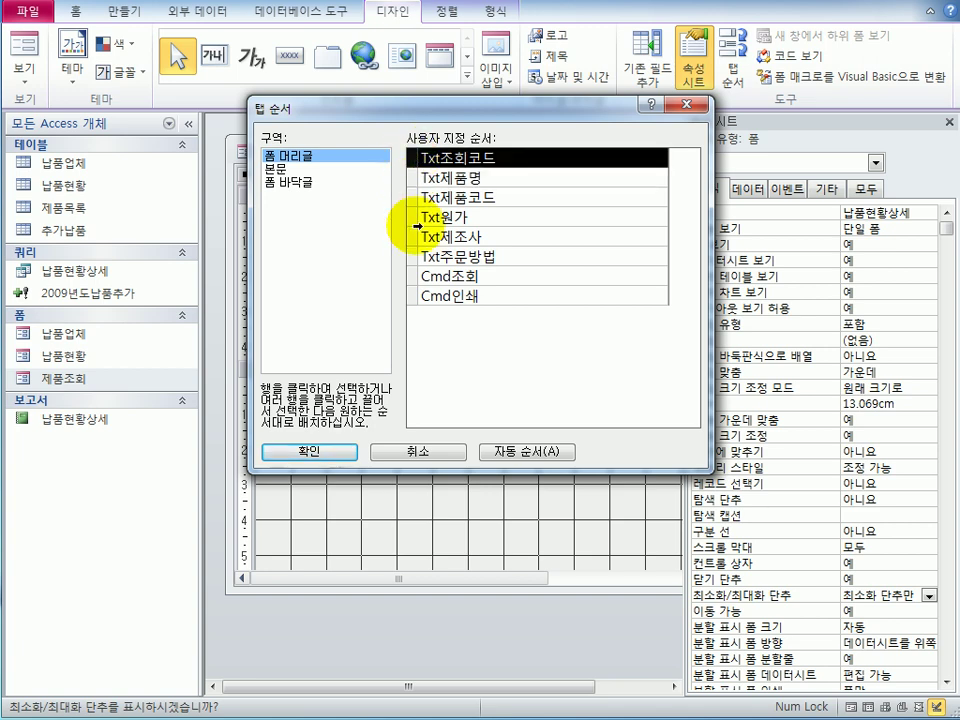
click(413, 277)
drag(413, 277, 407, 182)
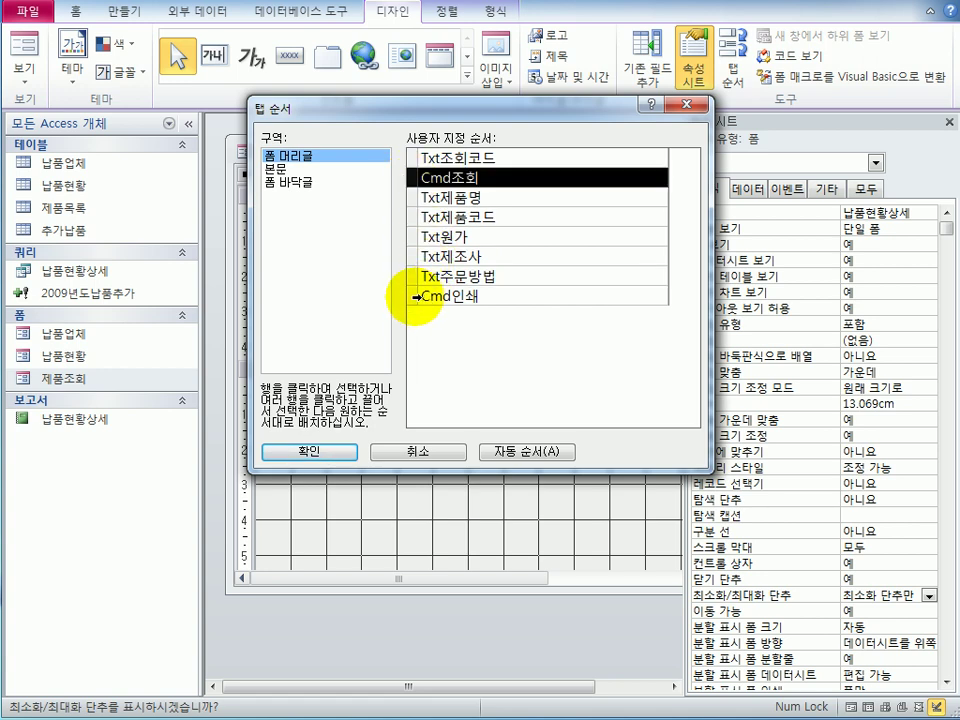
click(413, 296)
drag(413, 296, 414, 216)
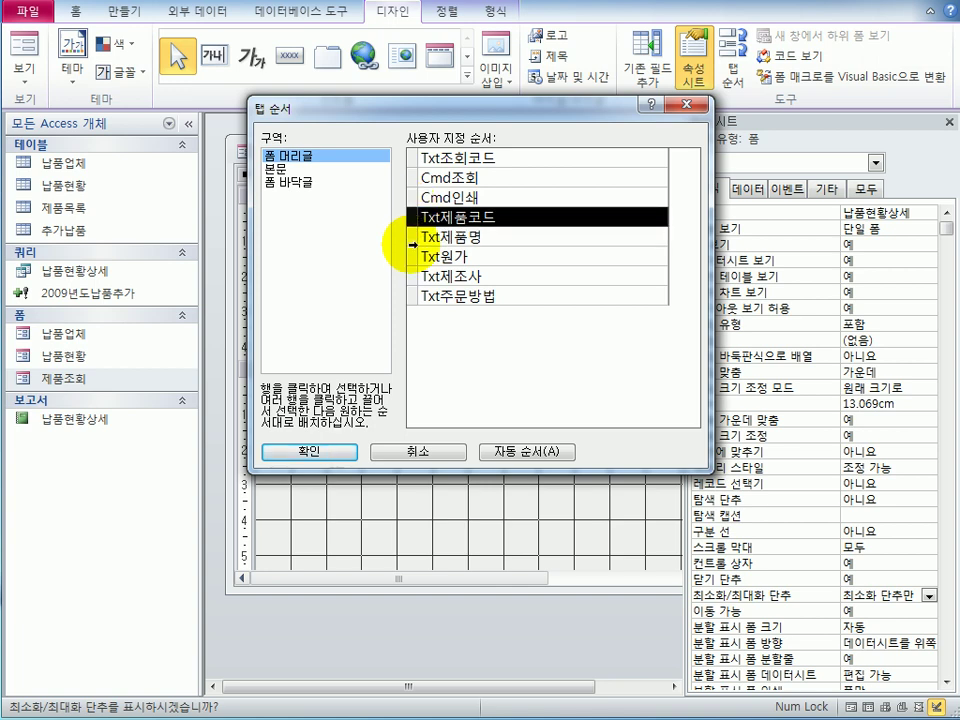
click(415, 239)
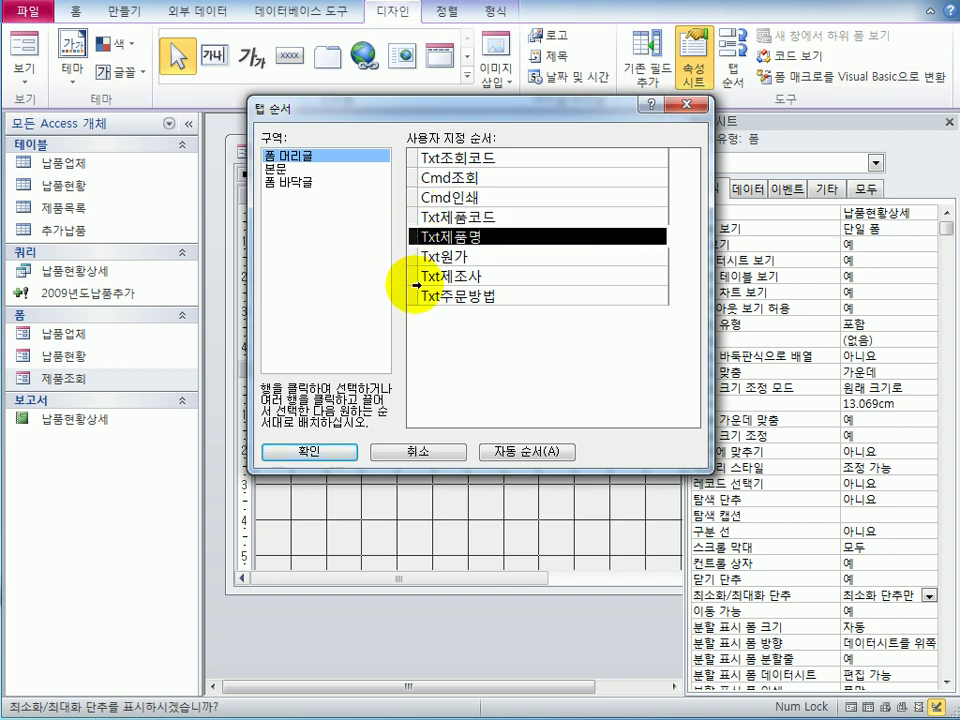
drag(410, 274, 415, 262)
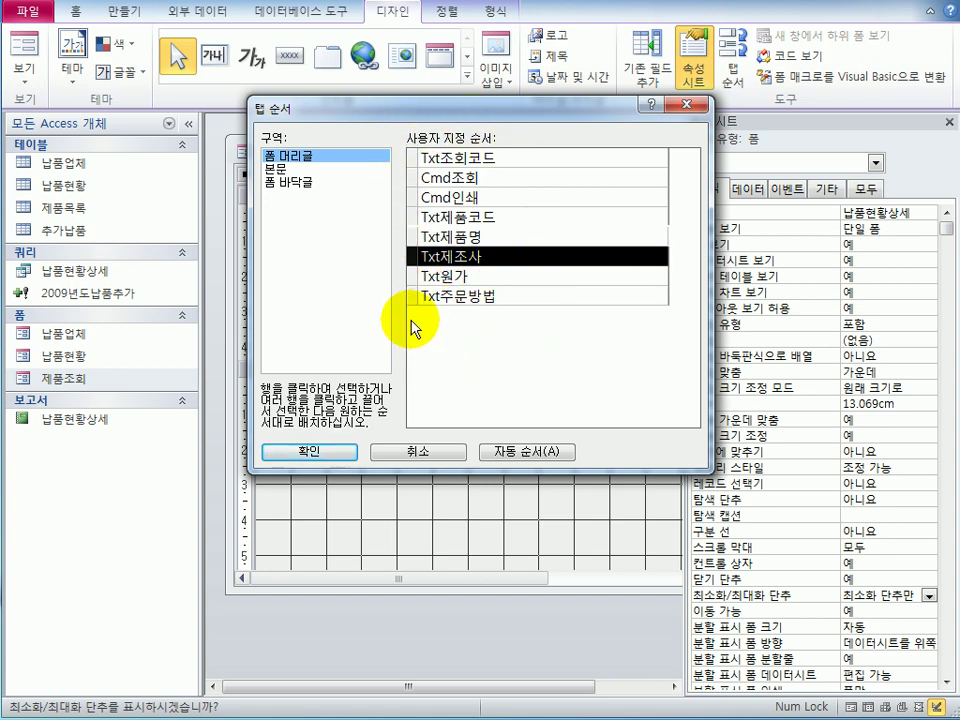
click(330, 454)
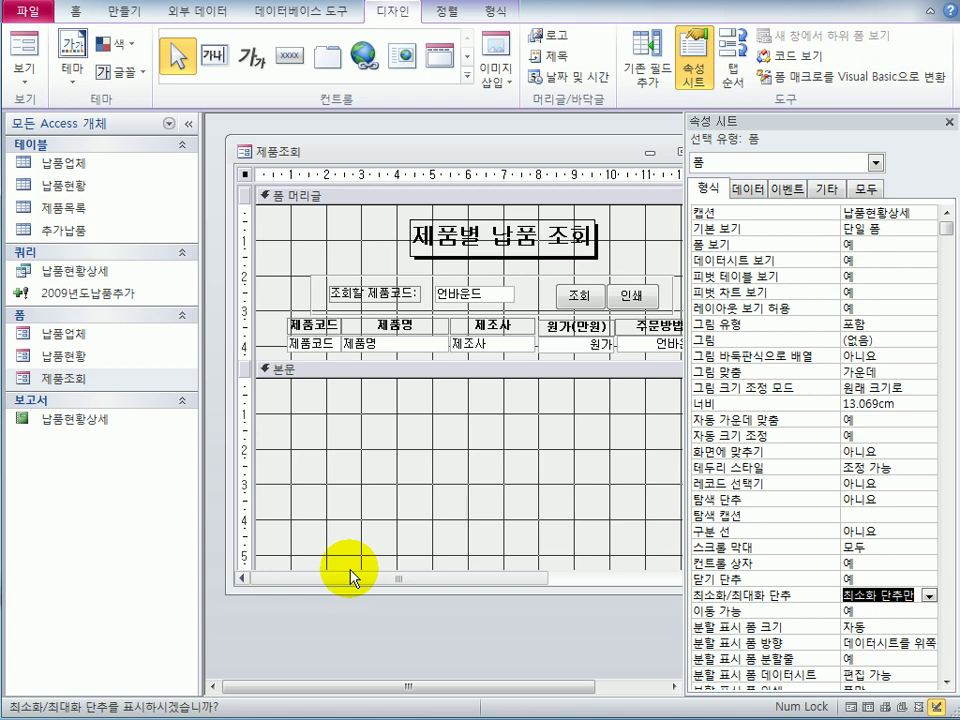
Close the property sheet, enlarge the form window and draw a subform control about 11 cm wide and 5 cm high in the 본문 section
click(948, 123)
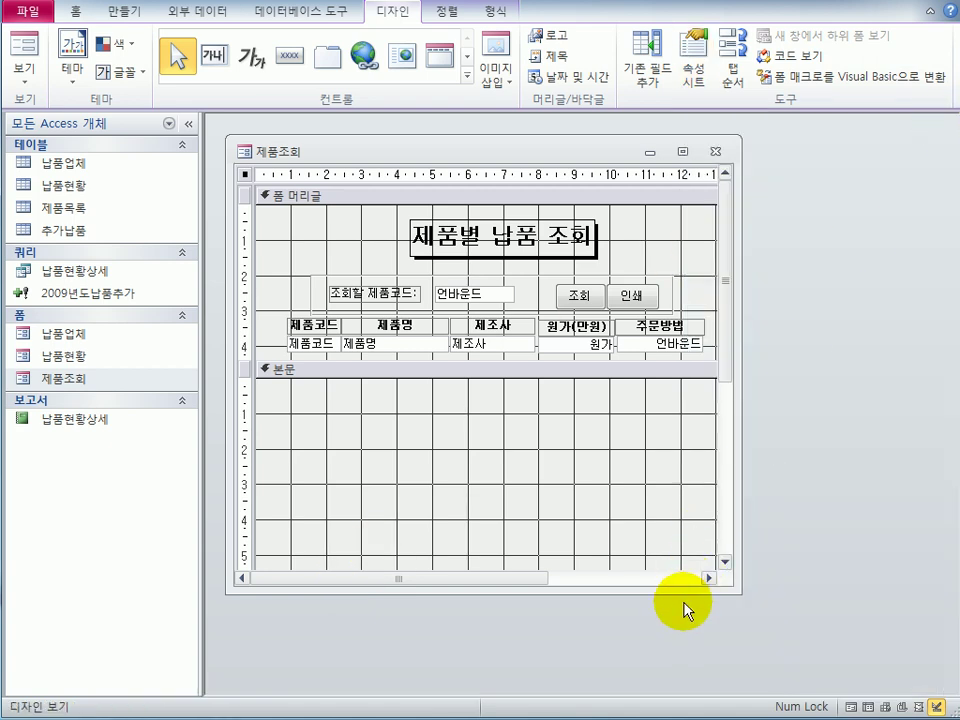
drag(733, 590, 770, 653)
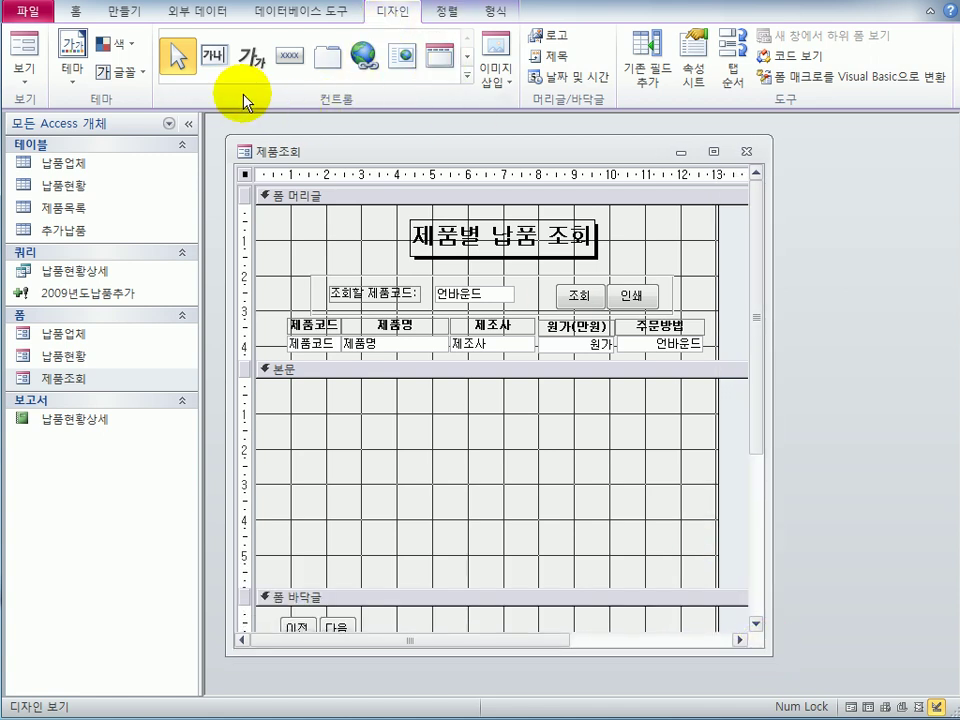
click(467, 83)
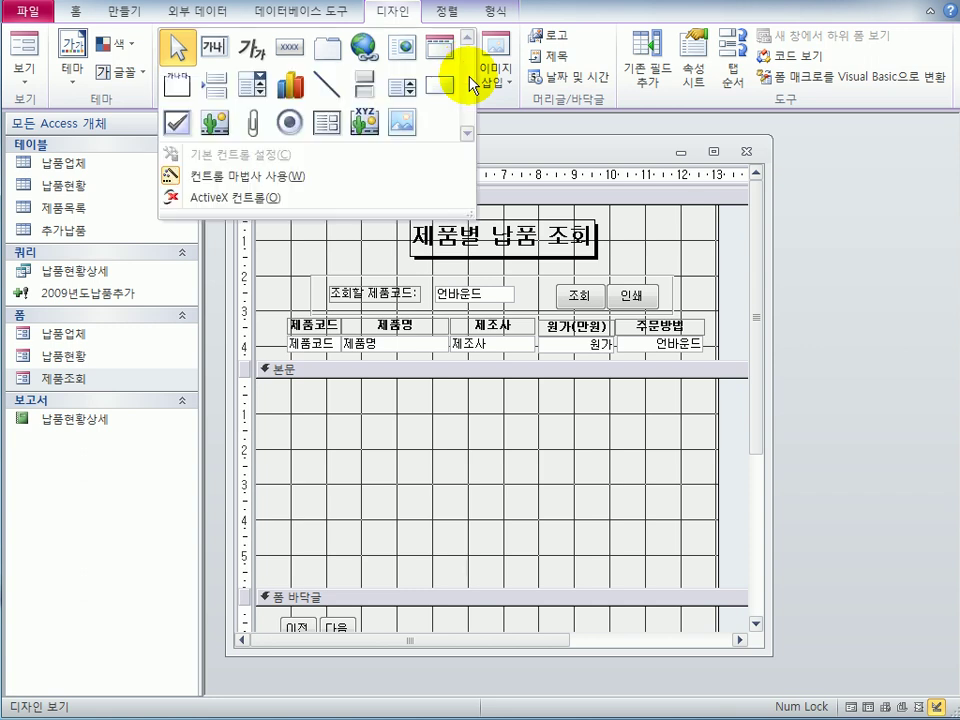
click(328, 122)
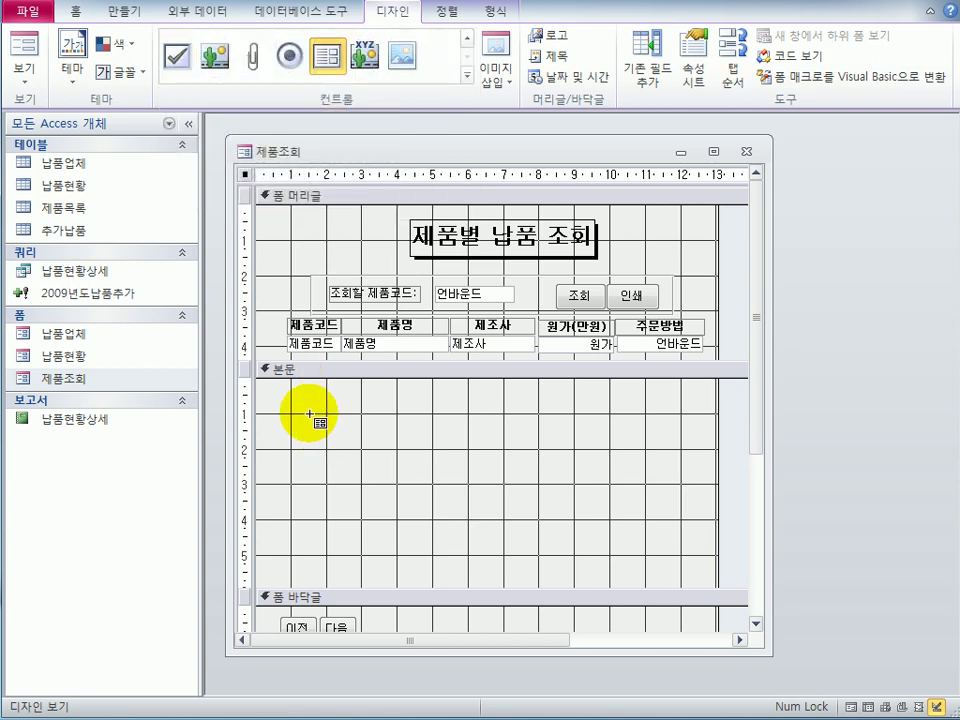
drag(288, 400, 686, 575)
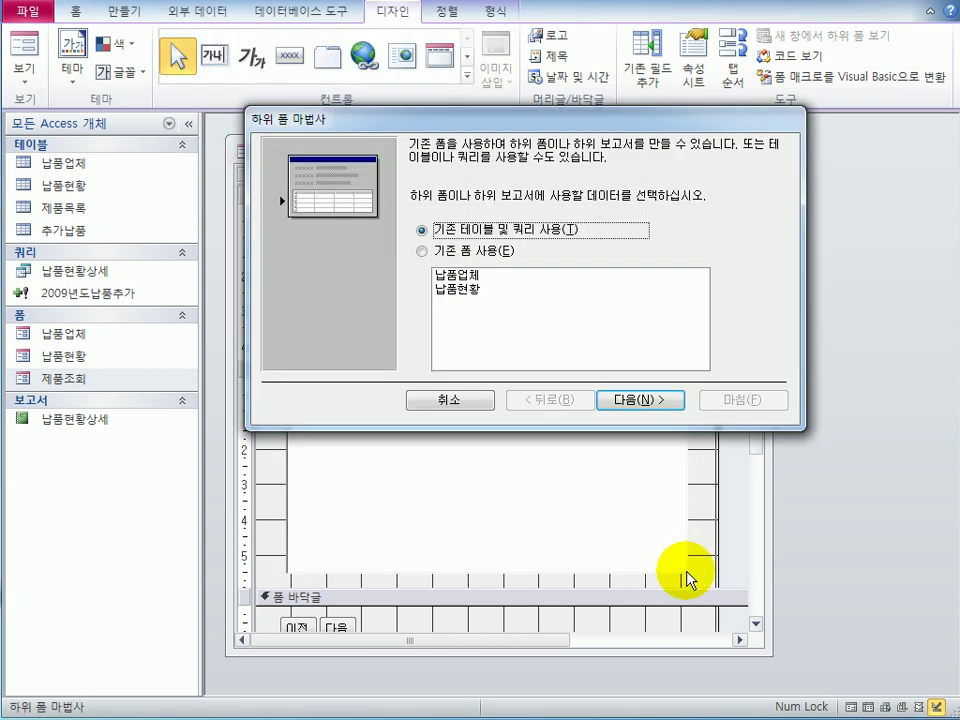
Base the subform on the existing 납품현황 form in the subform wizard
click(448, 252)
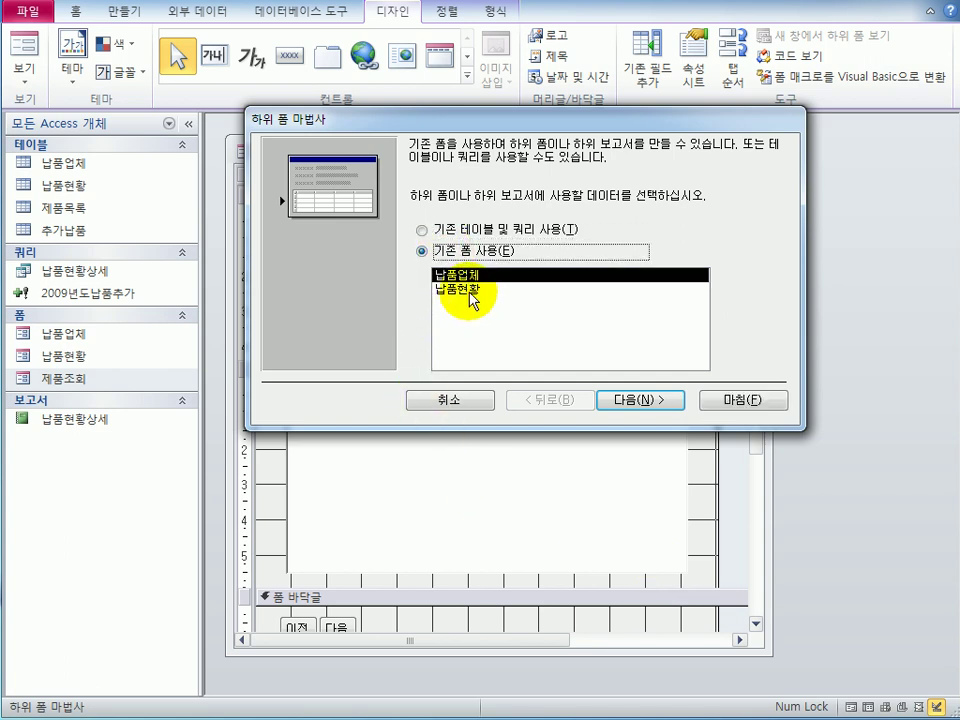
click(469, 291)
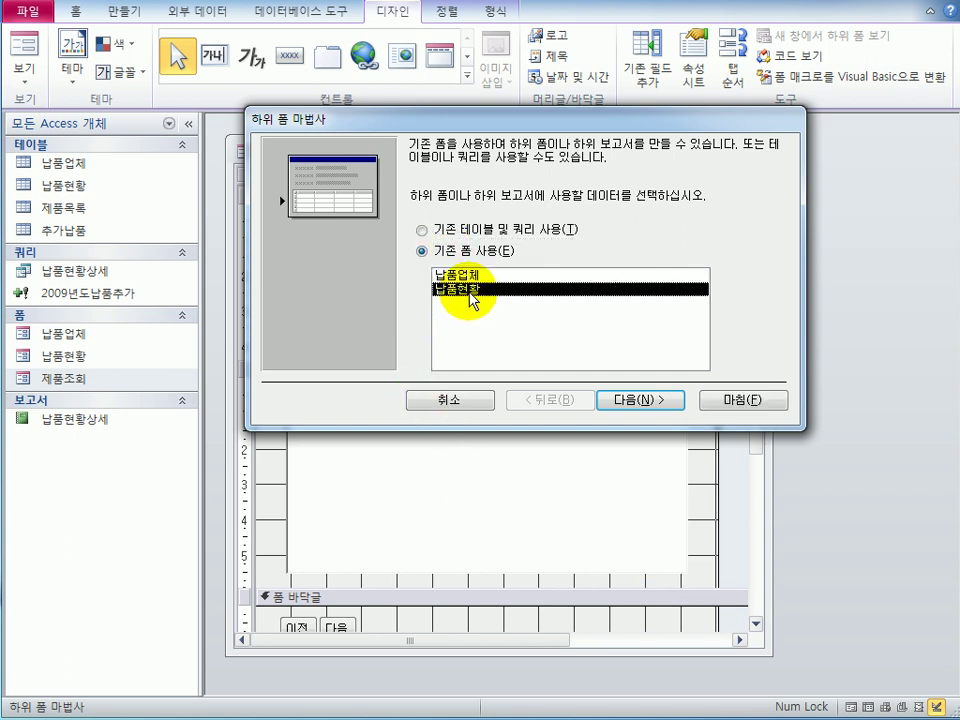
click(619, 399)
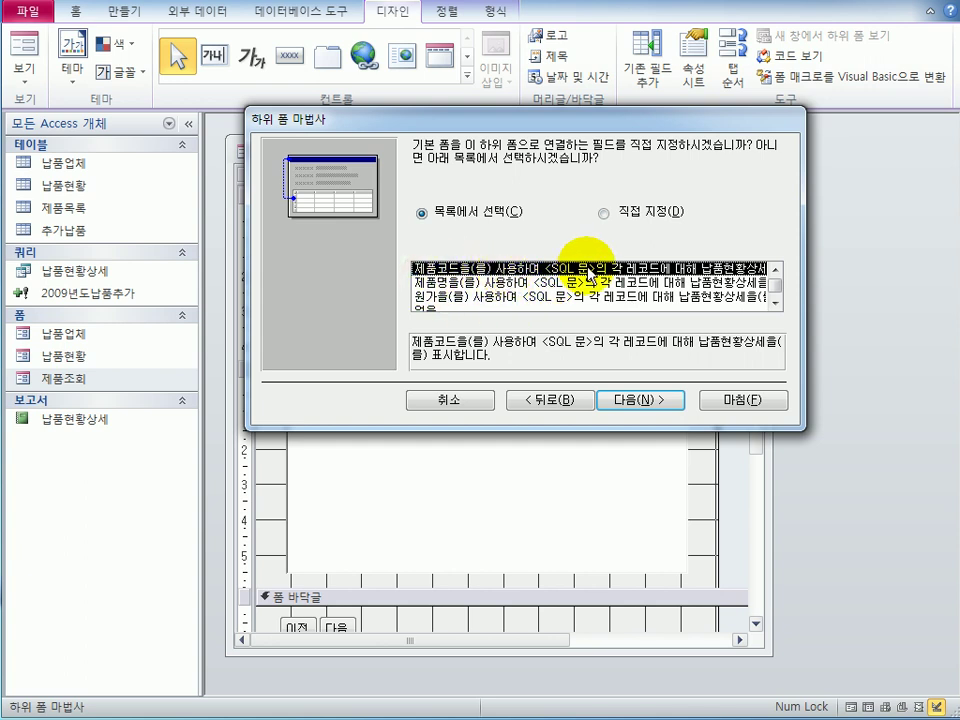
Define the subform link manually (직접 지정), matching 제품코드 of the main form with 제품코드 of the subform
click(624, 213)
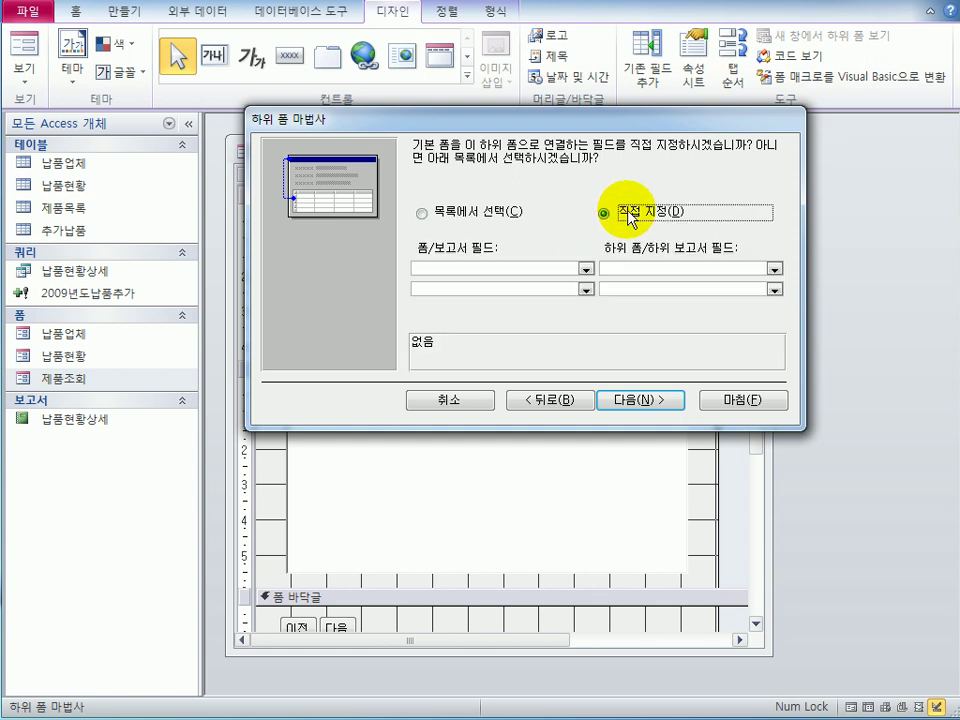
click(586, 268)
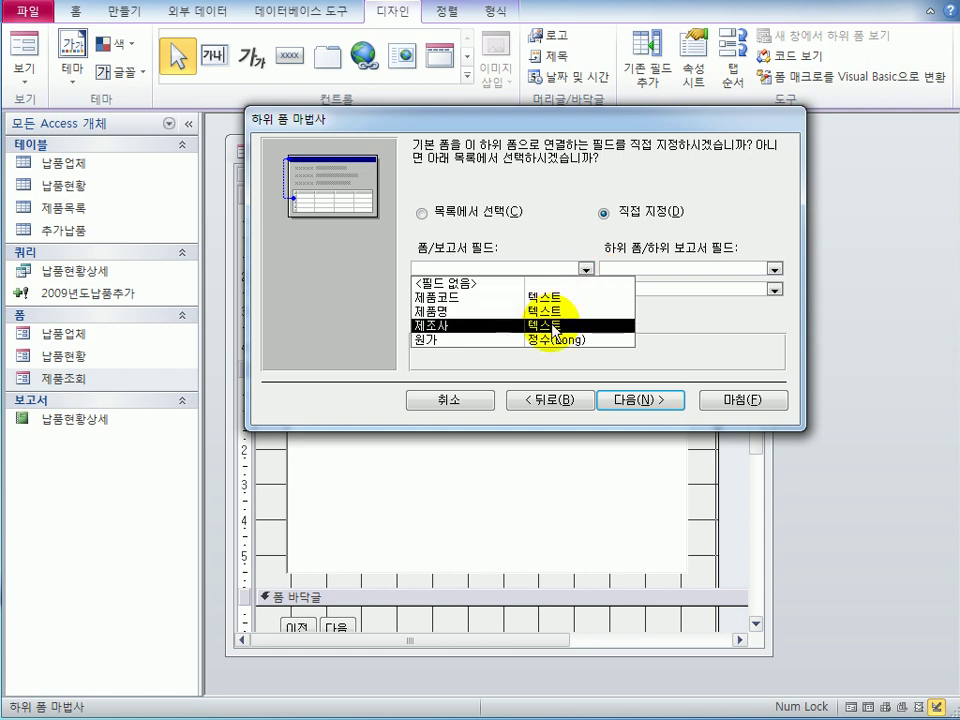
click(553, 298)
click(775, 268)
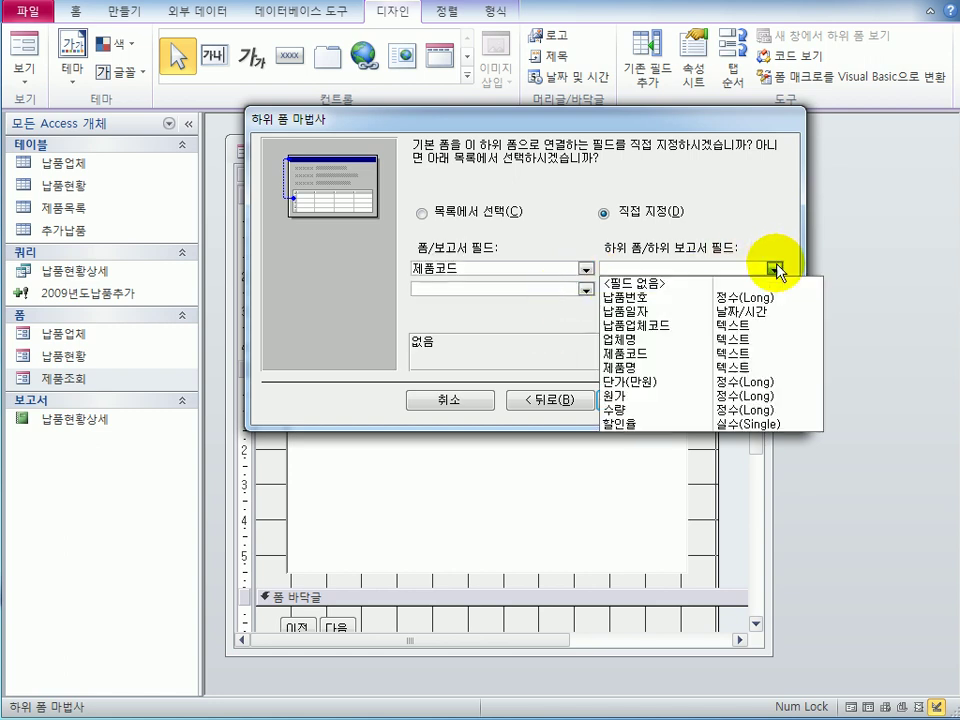
click(771, 353)
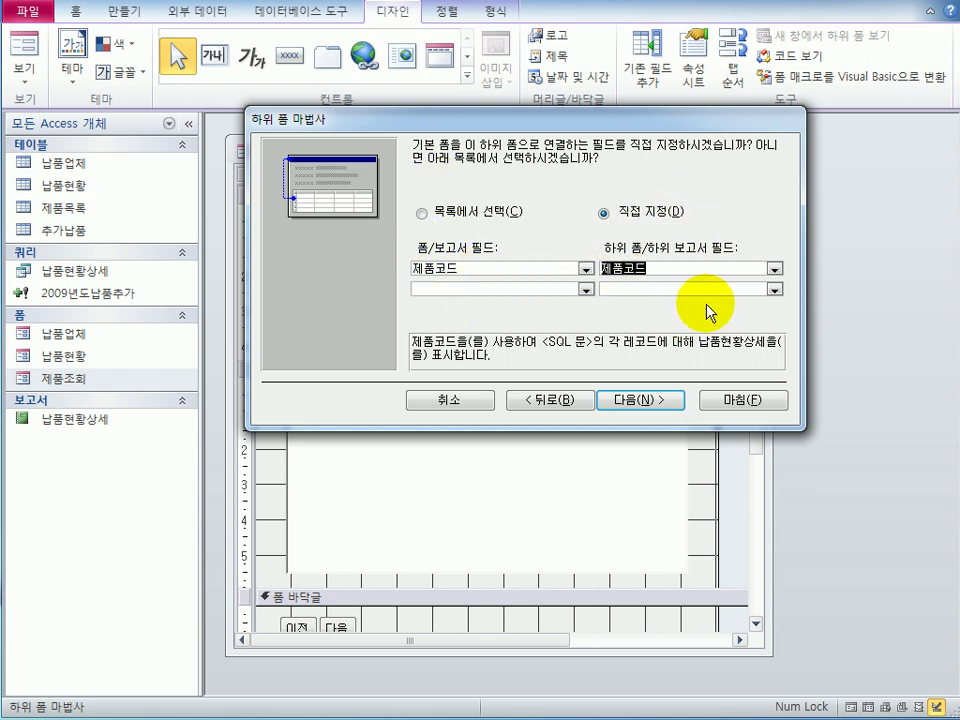
click(628, 404)
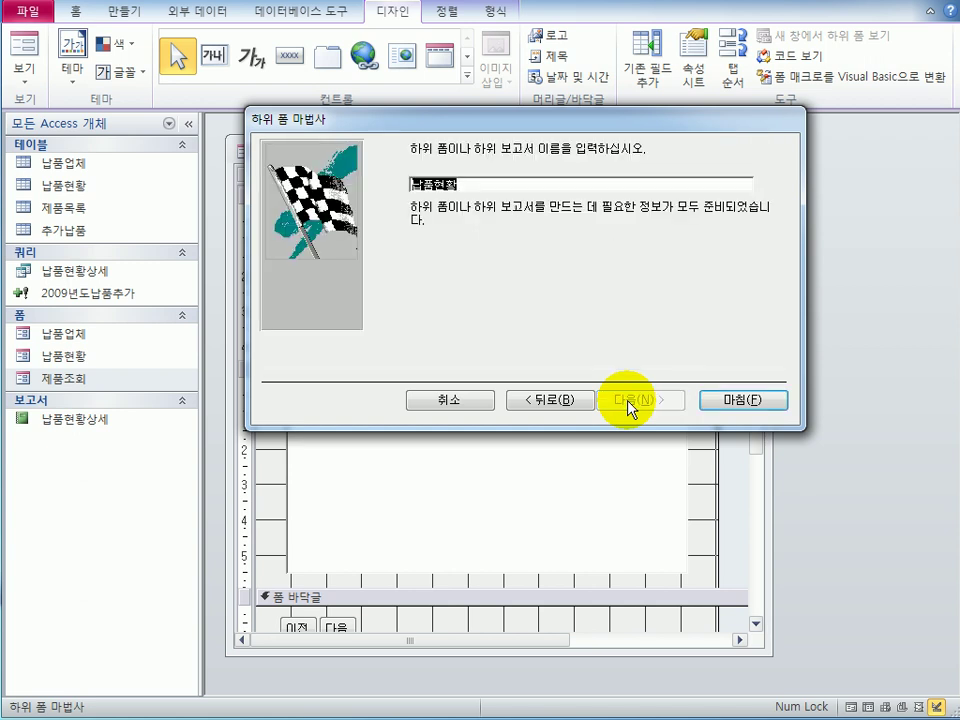
Finish the wizard with the subform named 납품현황상세 and delete the label attached to it
text(dil)
key(BackSpace)
key(BackSpace)
key(BackSpace)
text(ㅁ)
text(납품현황사)
text(ㅇ세)
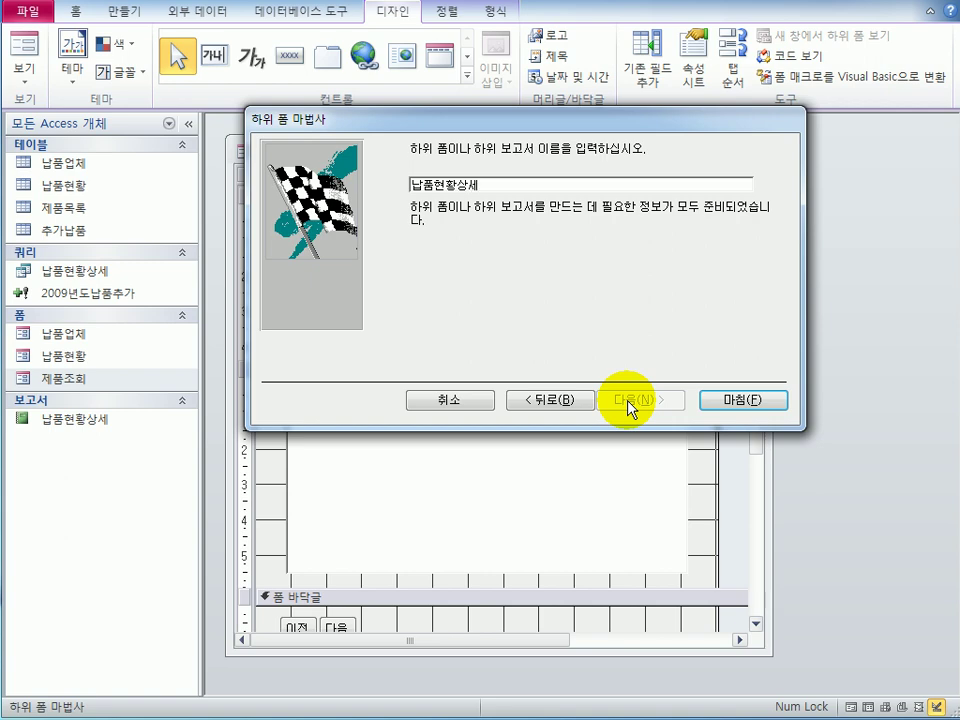
click(733, 400)
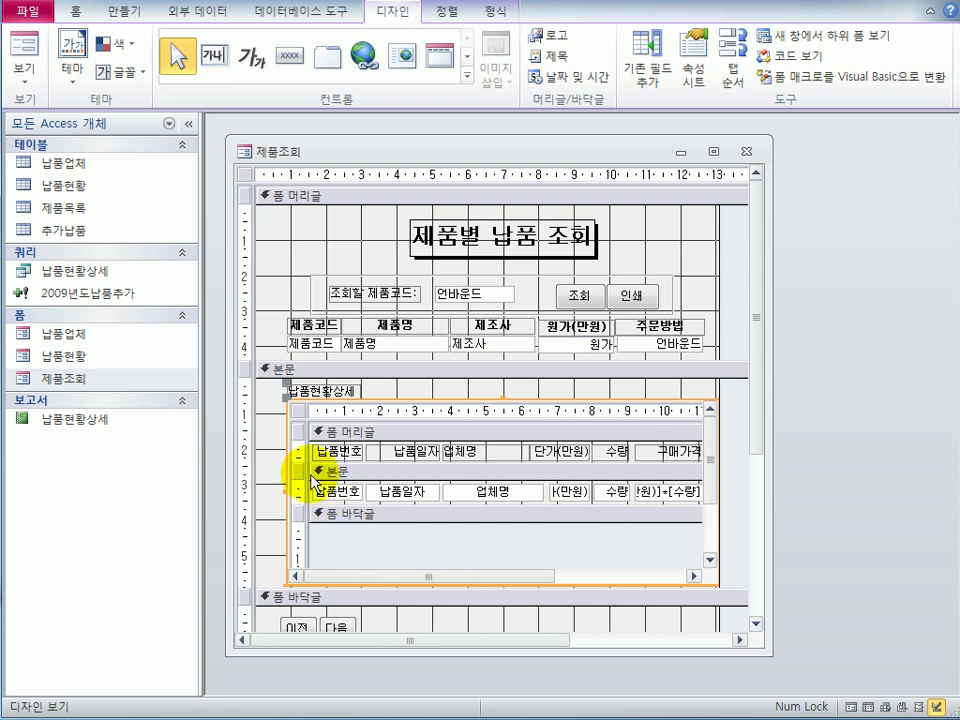
click(300, 392)
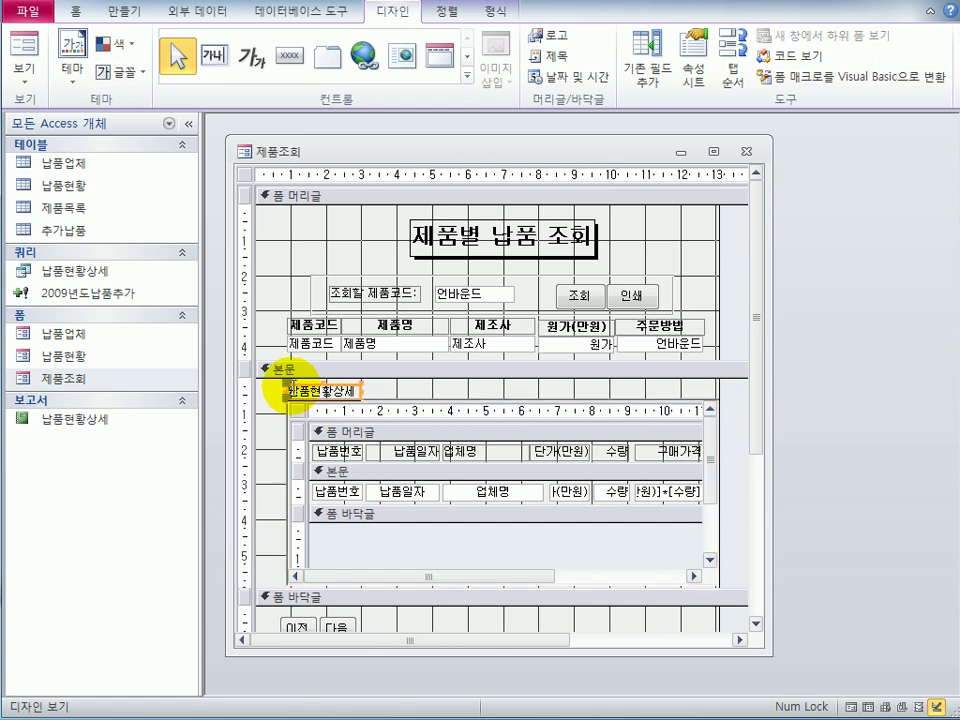
key(Delete)
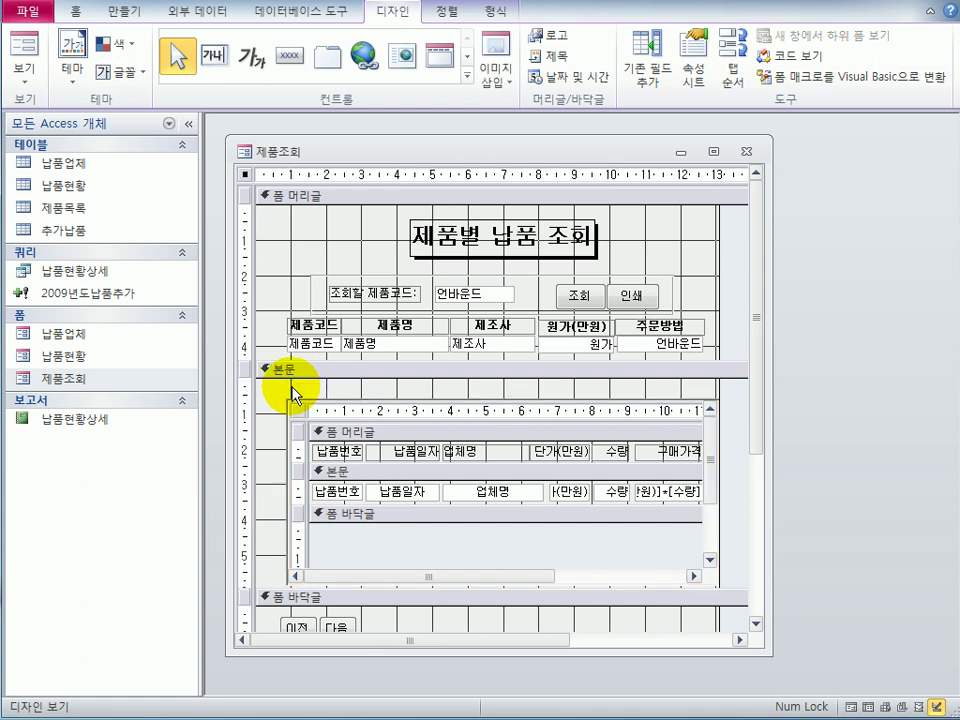
Shift the subform slightly up and to the left within the 본문 section, and close the 제품조회 form with its changes saved
click(319, 402)
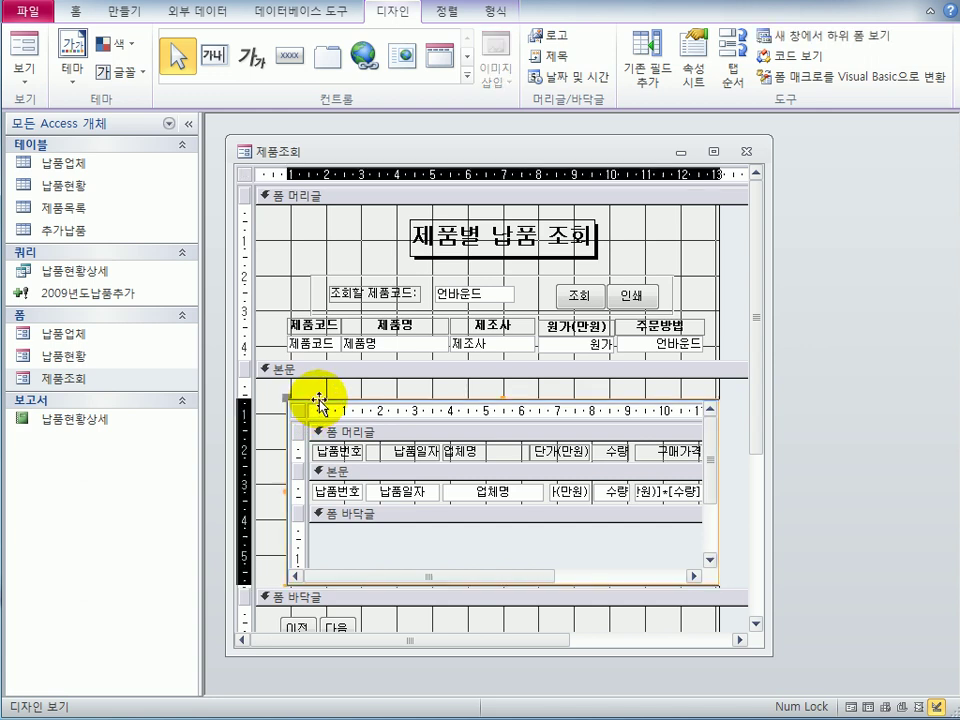
drag(319, 402, 303, 393)
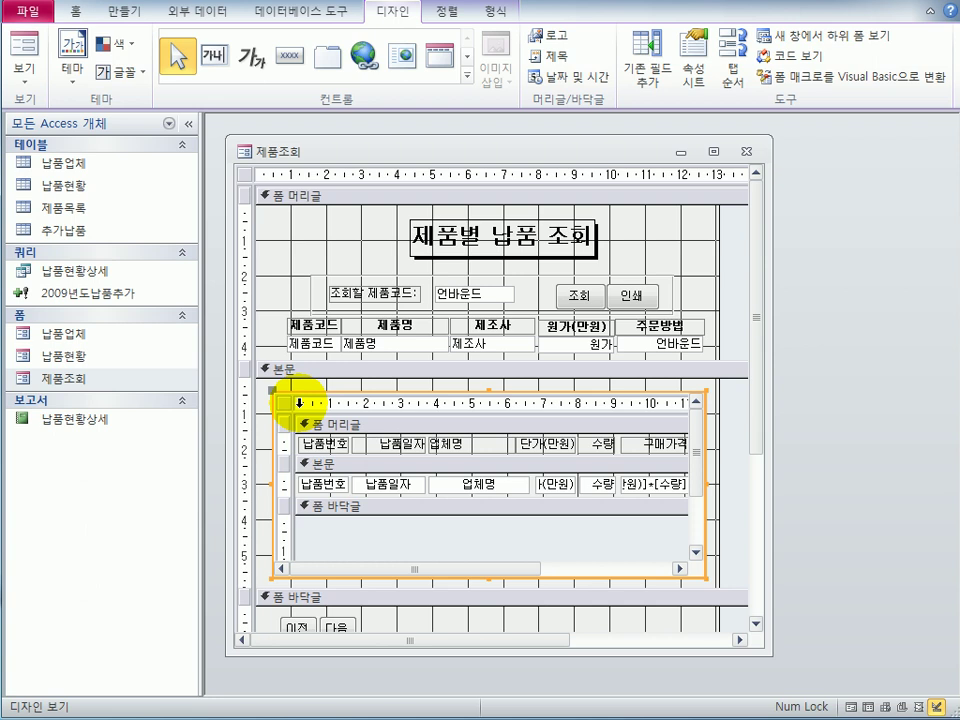
click(738, 152)
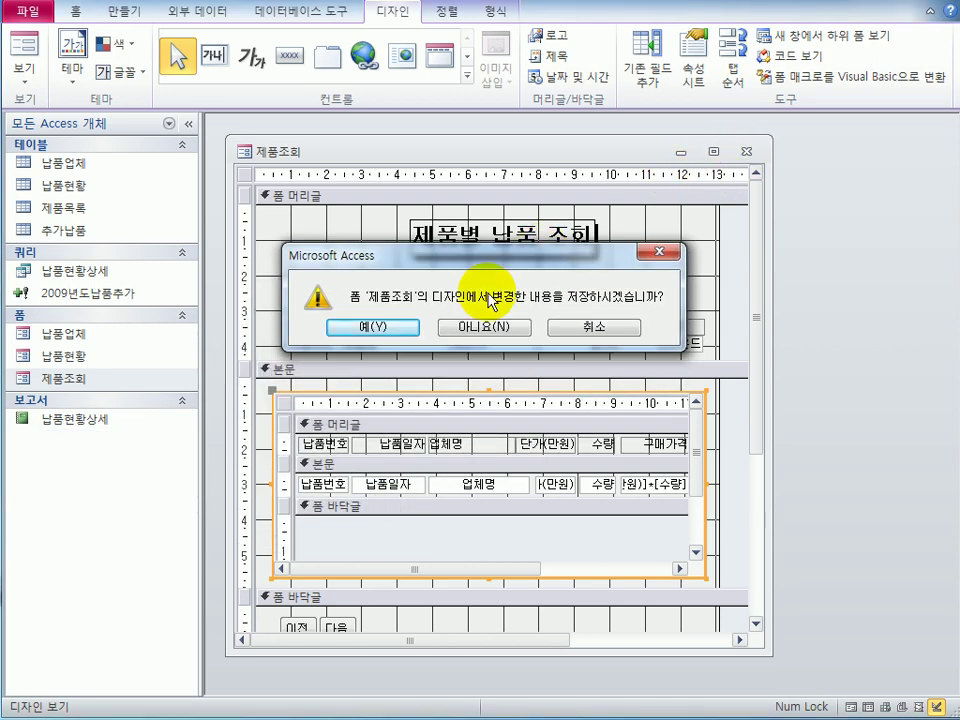
click(405, 326)
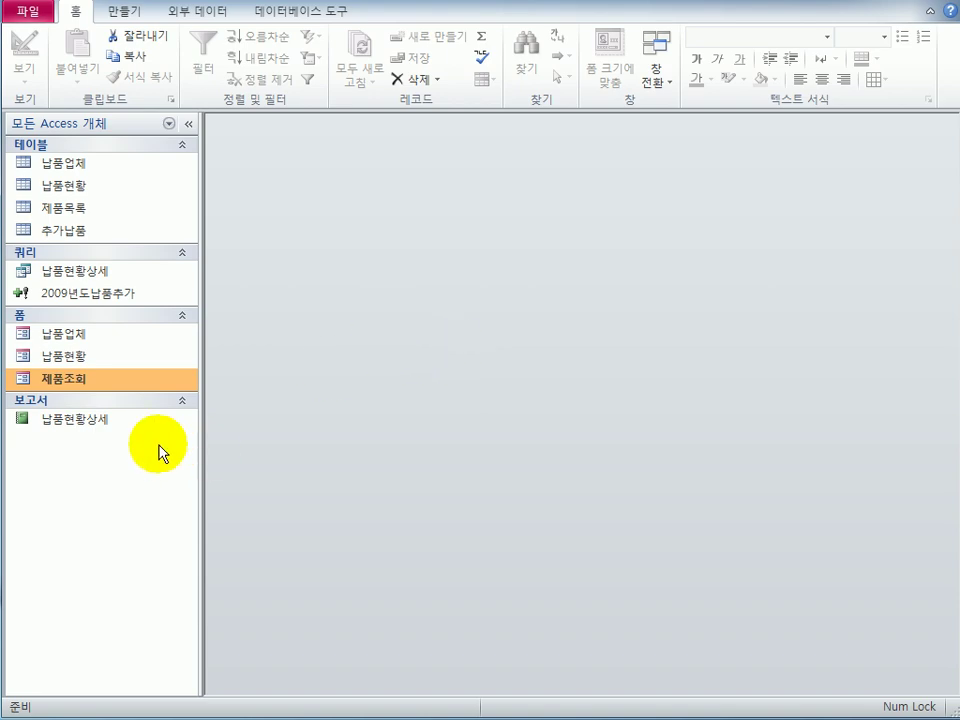
Reopen 제품조회 in design view and draw a command button in the 폼 바닥글 with the 폼 작업 function 폼 닫기
right_click(123, 384)
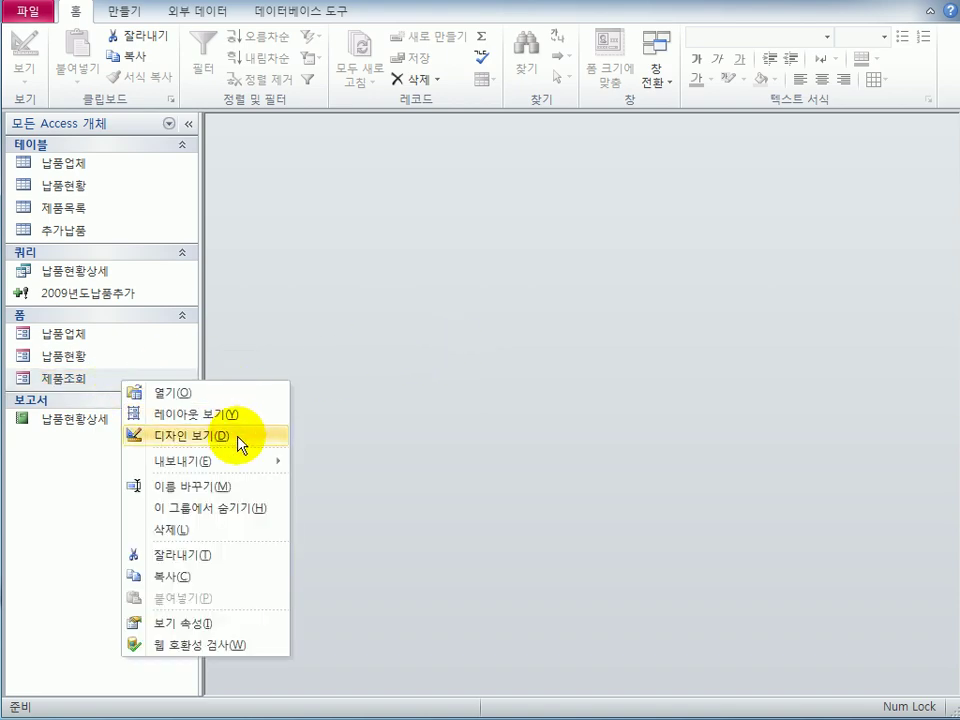
click(244, 436)
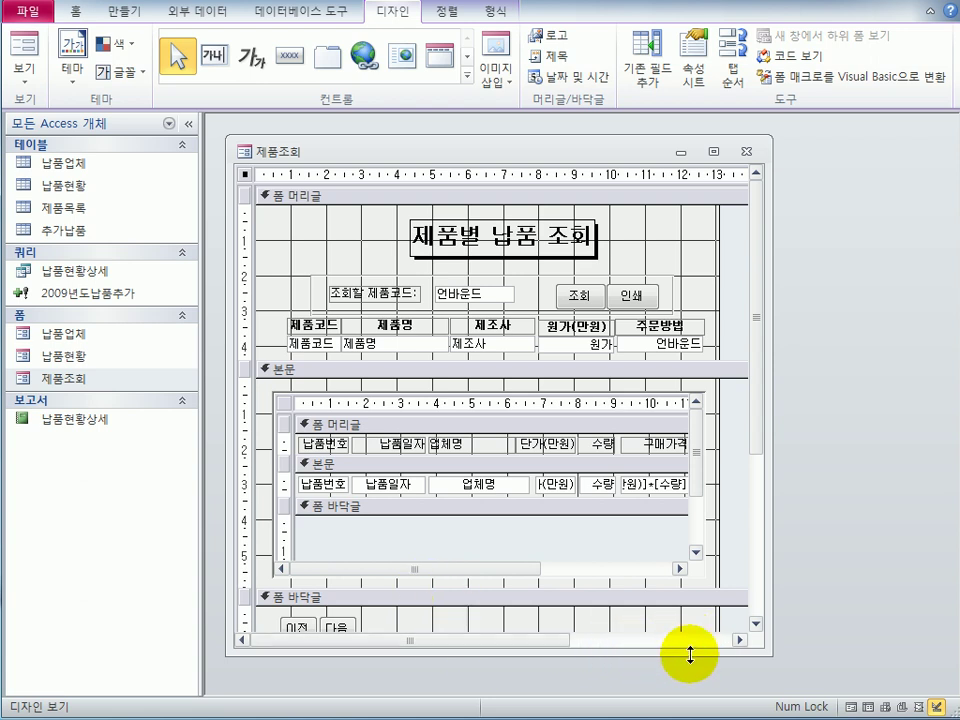
drag(681, 650, 696, 686)
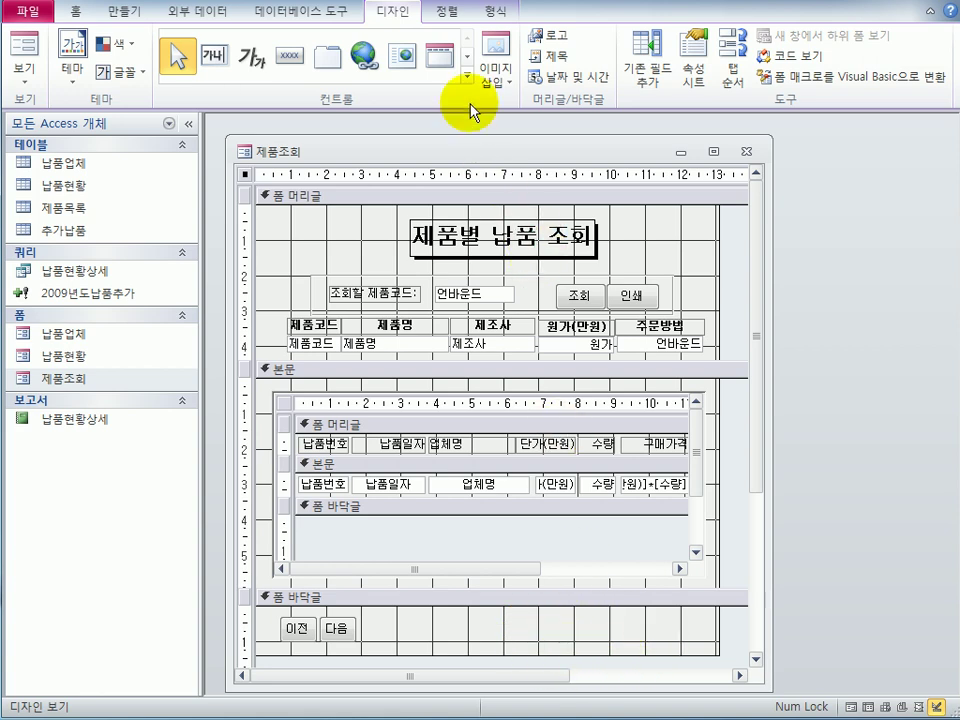
click(466, 78)
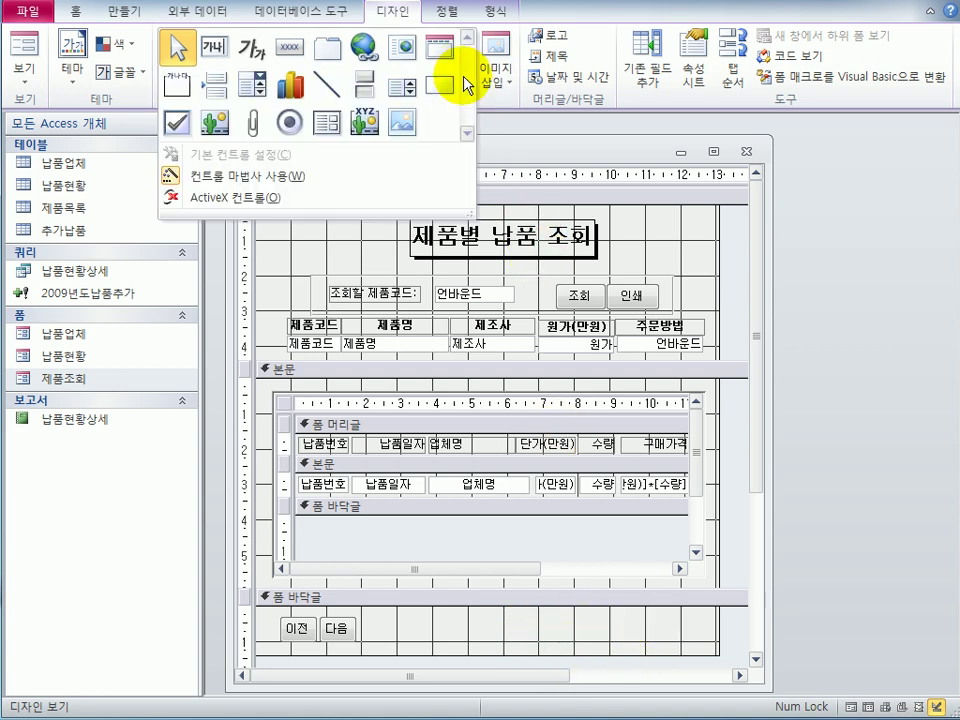
click(289, 53)
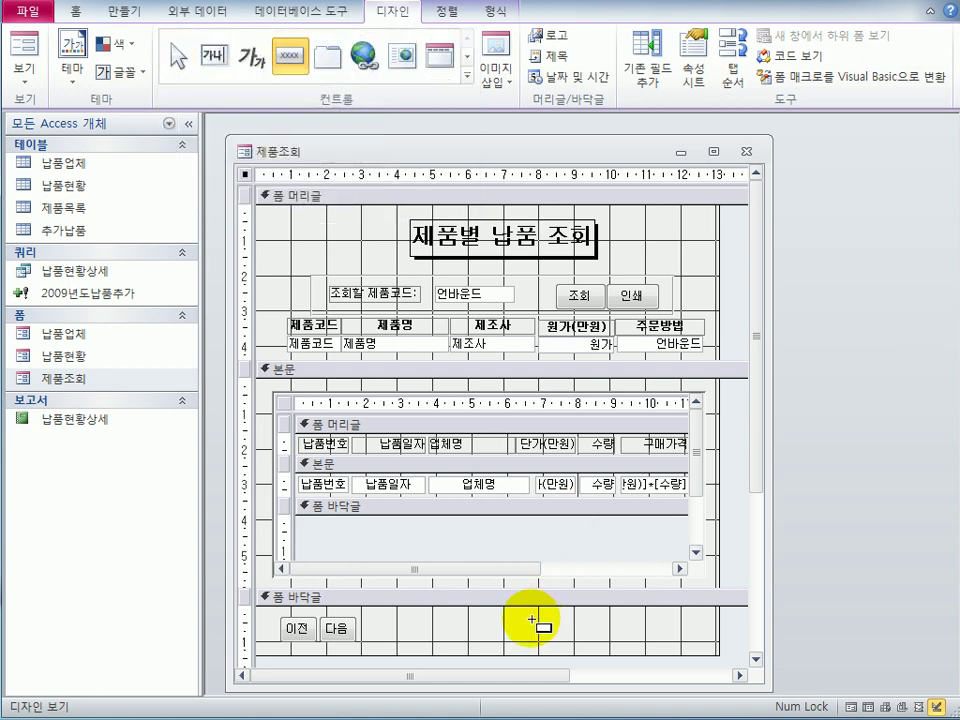
drag(500, 620, 620, 646)
click(439, 284)
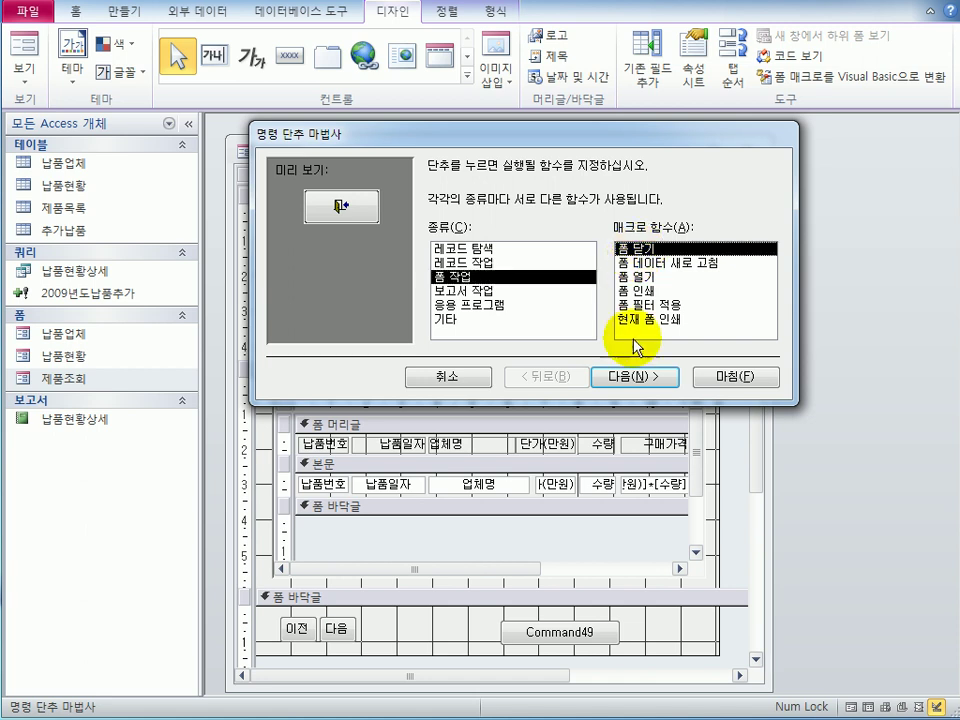
click(678, 377)
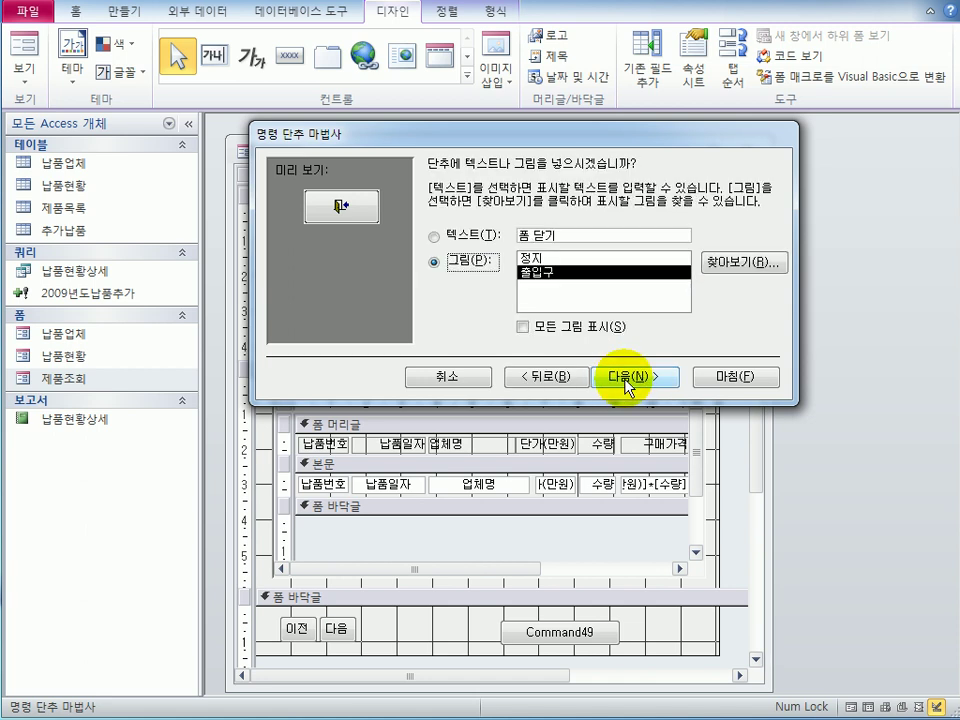
Have the button show text instead of a picture, with the caption 닫기
click(484, 238)
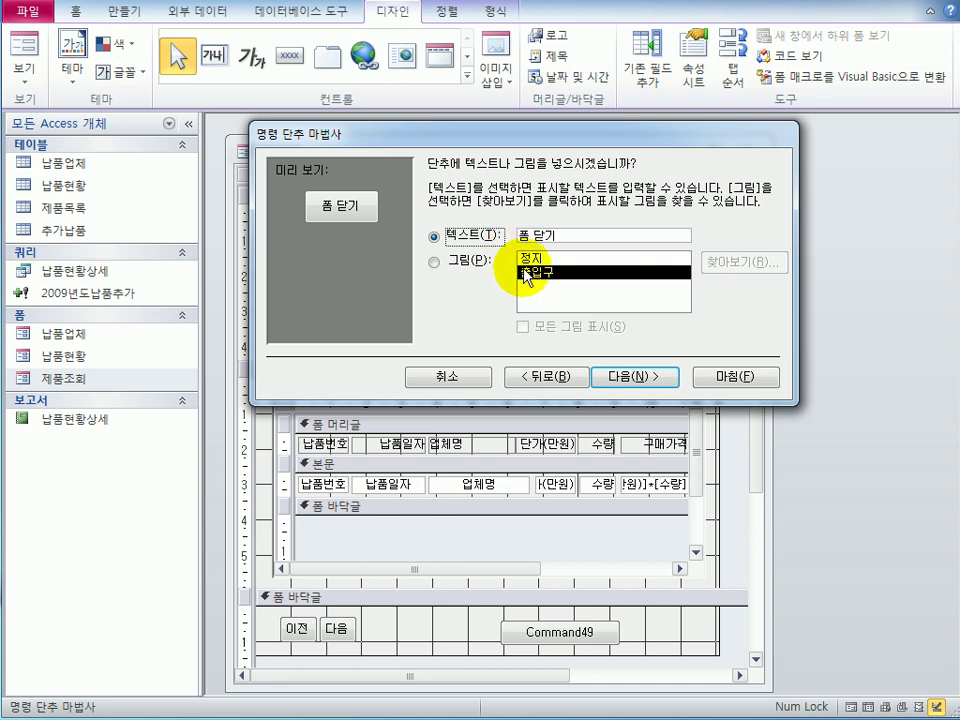
click(437, 239)
text(ㄷ)
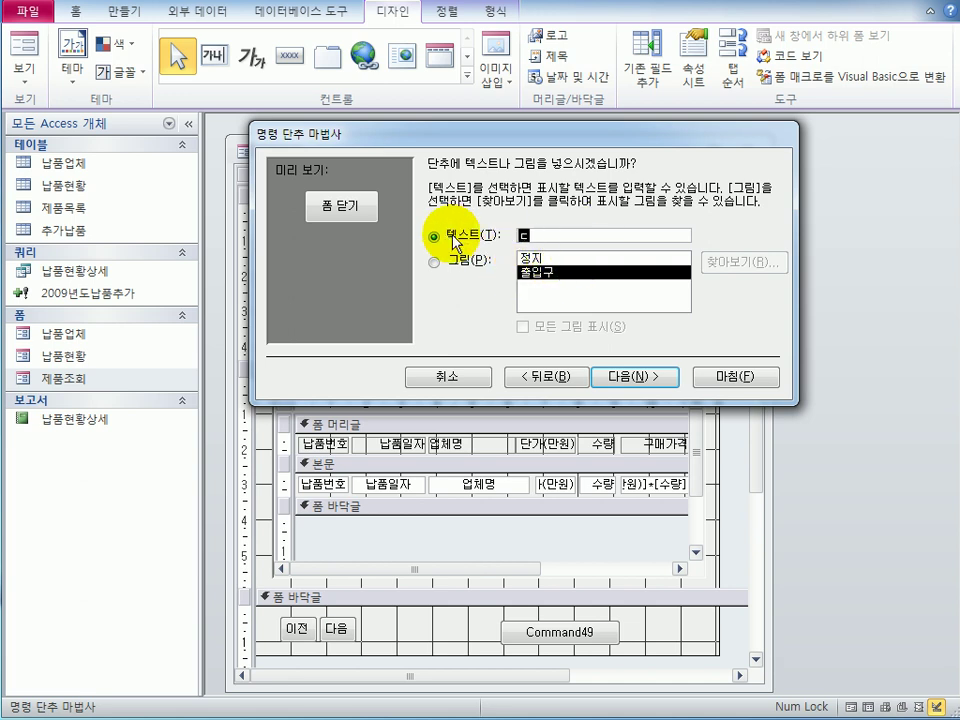
text(ㅏㄷㄱㅣ)
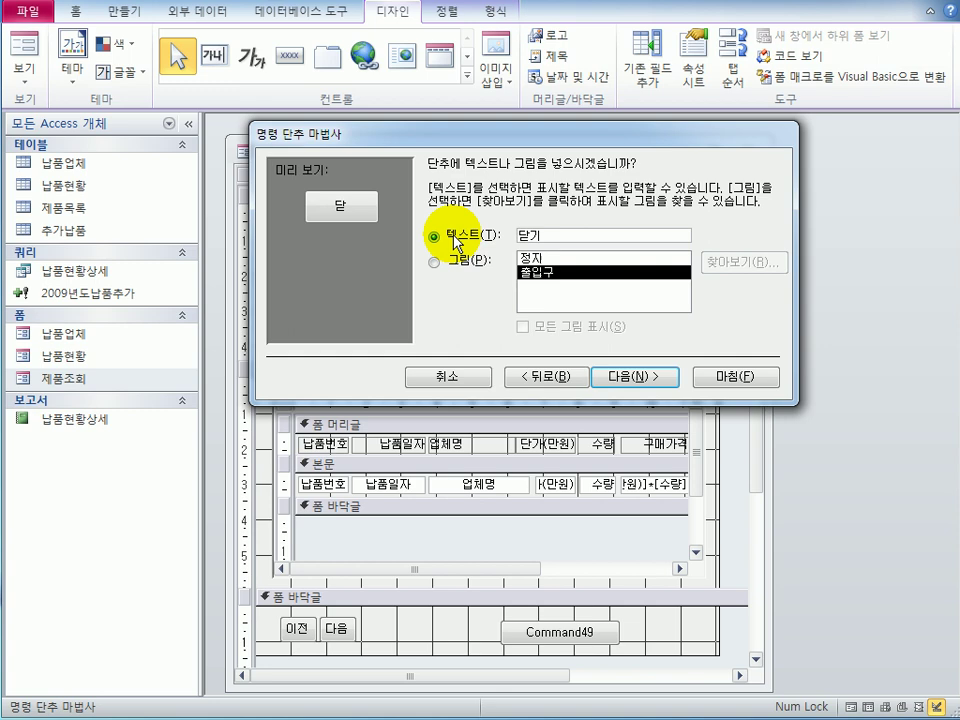
click(605, 378)
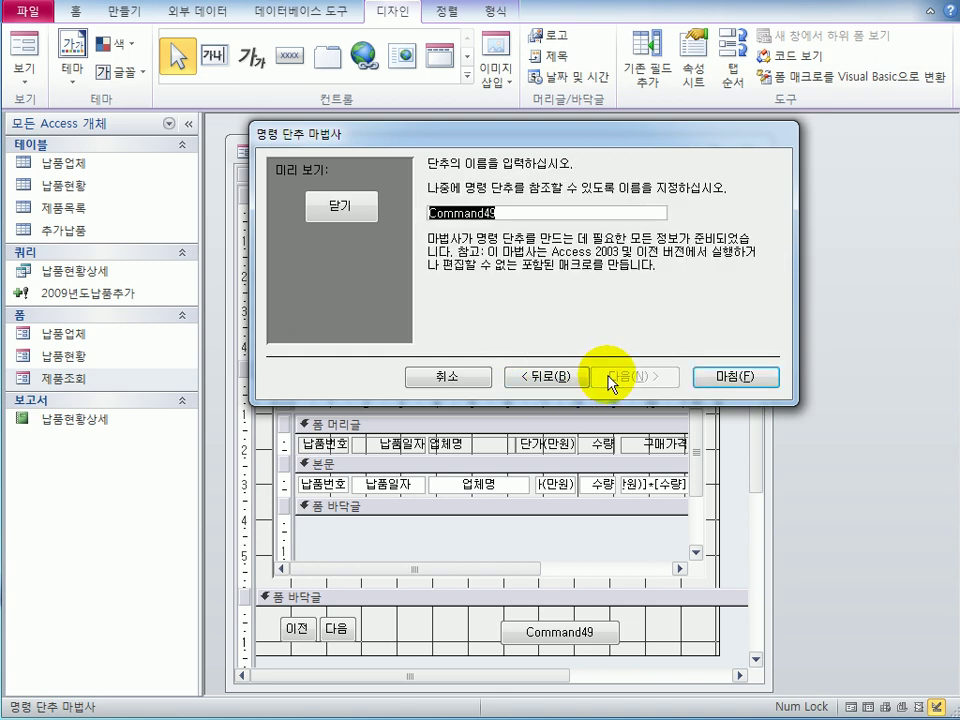
Finish the wizard with the button named Cmd닫기 and enlarge the button to about 3 cm wide and 0.7 cm high
text(ㅊ)
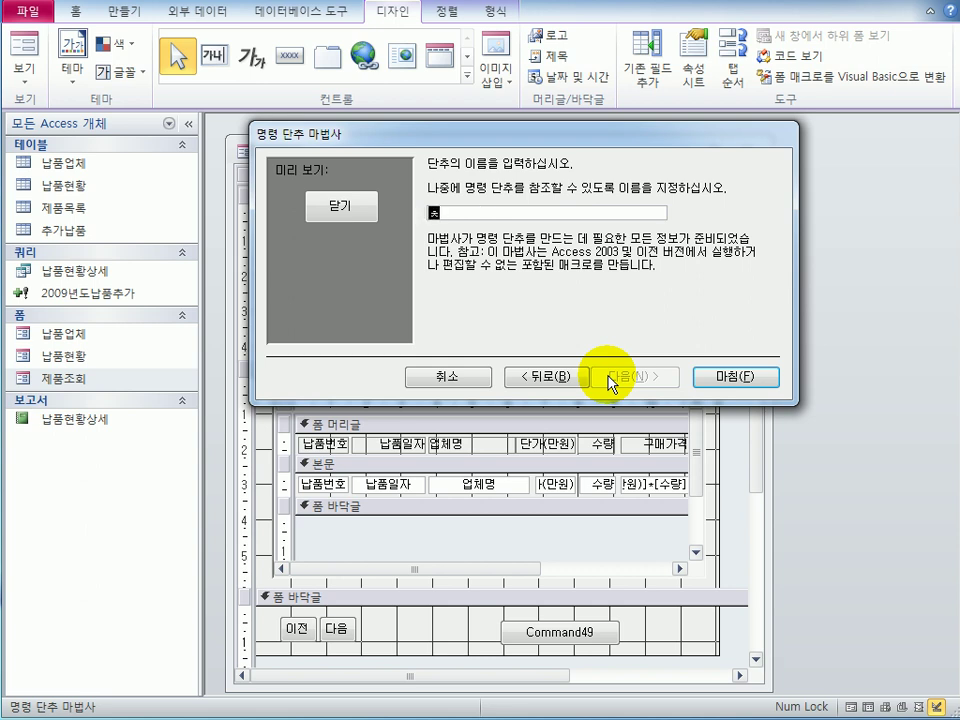
key(BackSpace)
text(cmk)
key(BackSpace)
key(BackSpace)
key(BackSpace)
text(Cㅡoeke)
key(BackSpace)
key(BackSpace)
key(BackSpace)
key(BackSpace)
key(BackSpace)
text(ㅡ)
key(BackSpace)
text(md닫기)
click(730, 385)
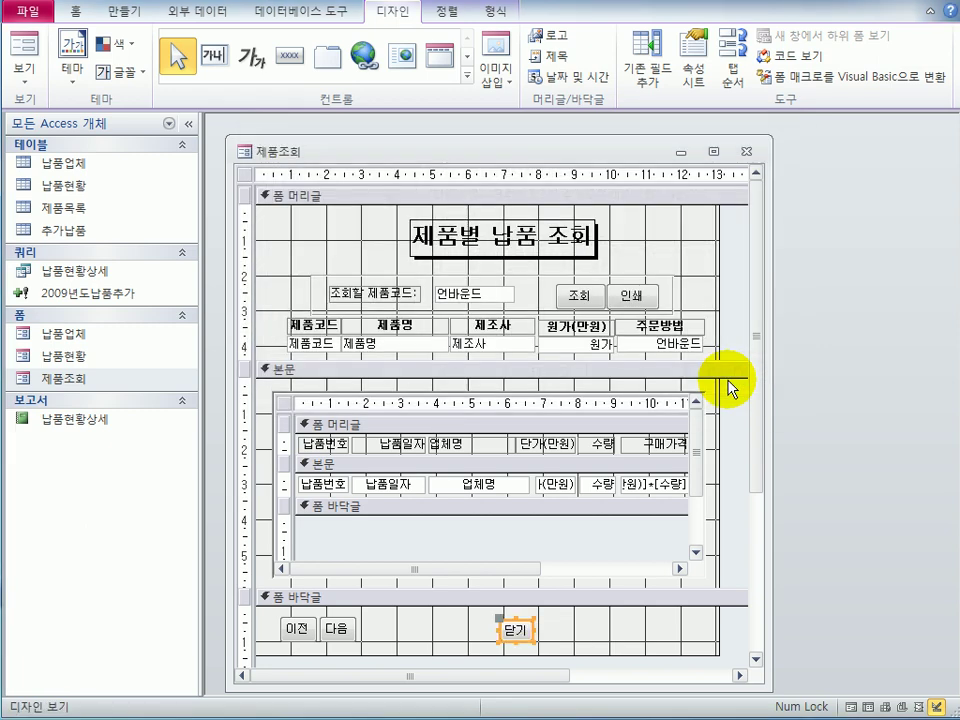
drag(537, 641, 606, 635)
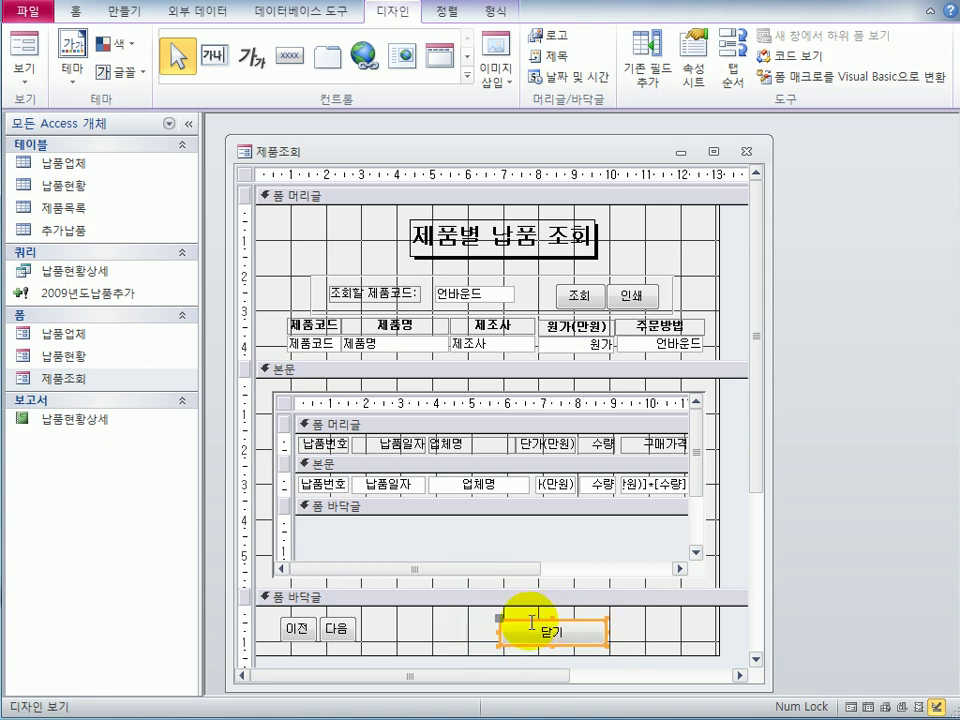
drag(528, 625, 531, 617)
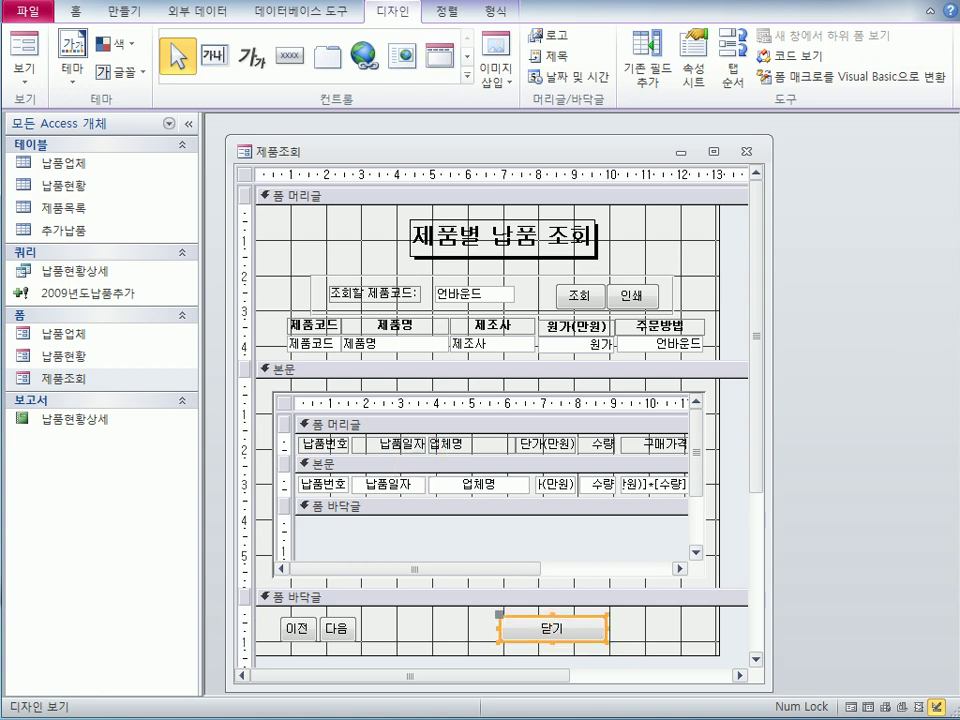
Replace the embedded macro in the 닫기 button's On Click event with an event procedure and open its code
click(698, 85)
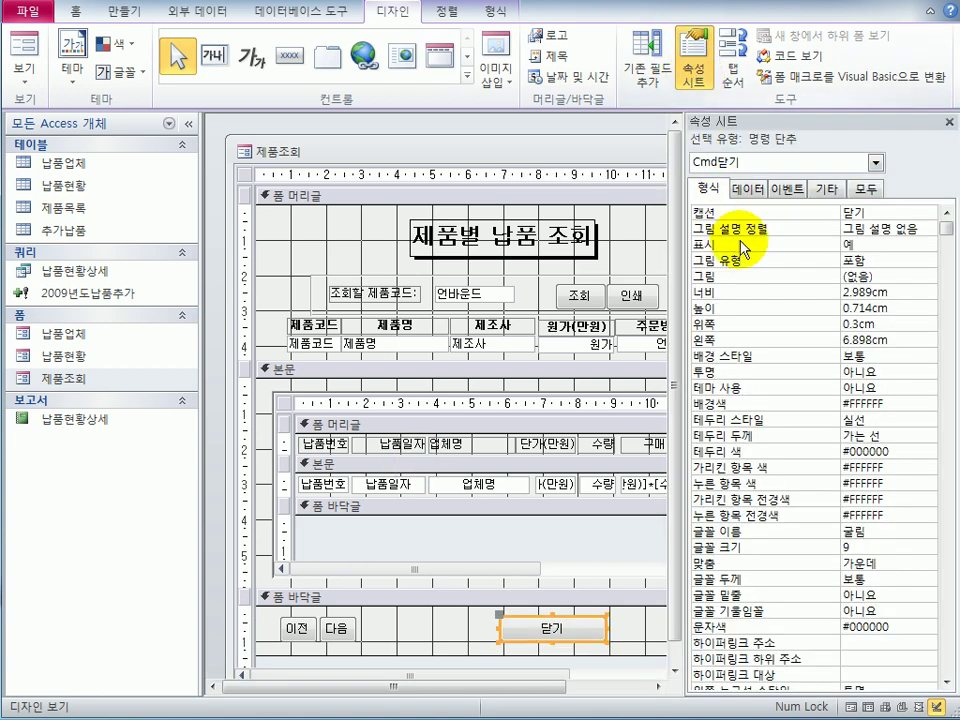
click(787, 187)
double_click(906, 214)
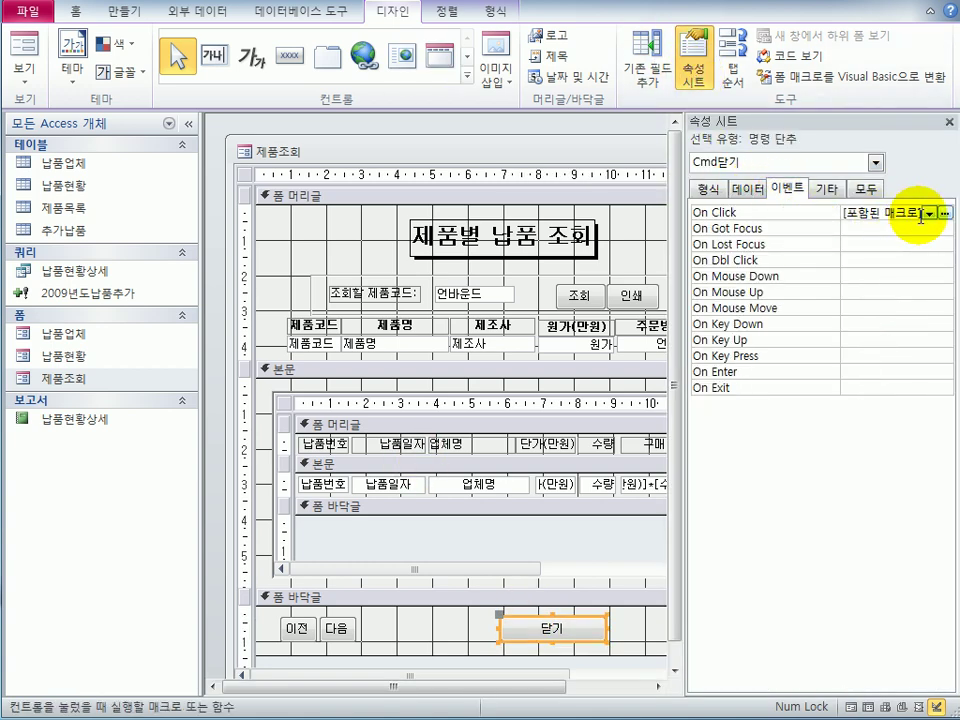
drag(913, 214, 818, 212)
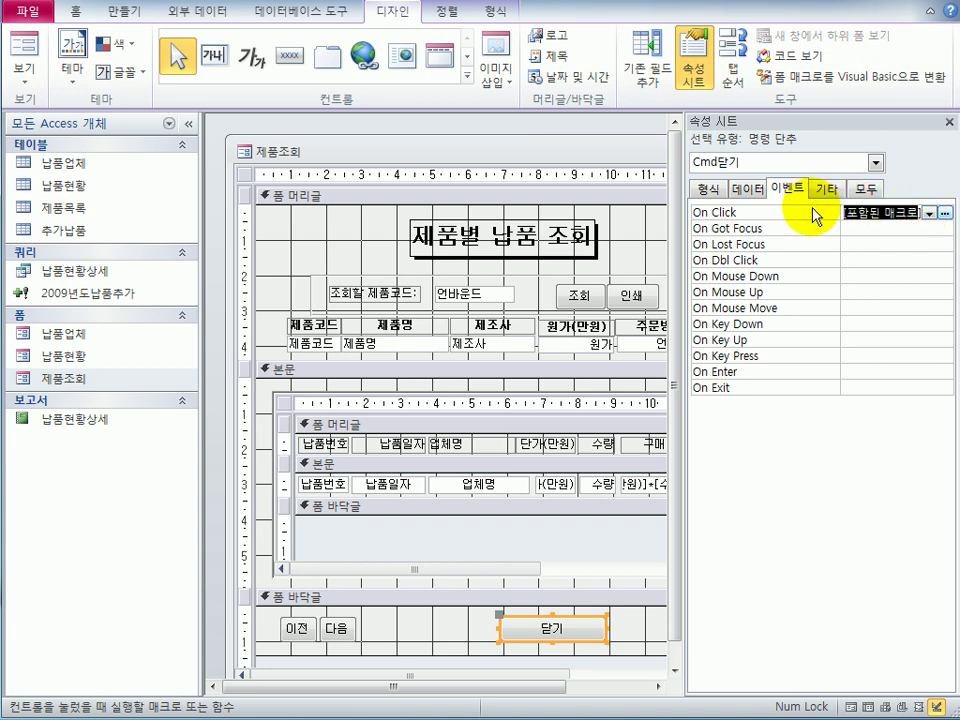
key(Delete)
key(Delete)
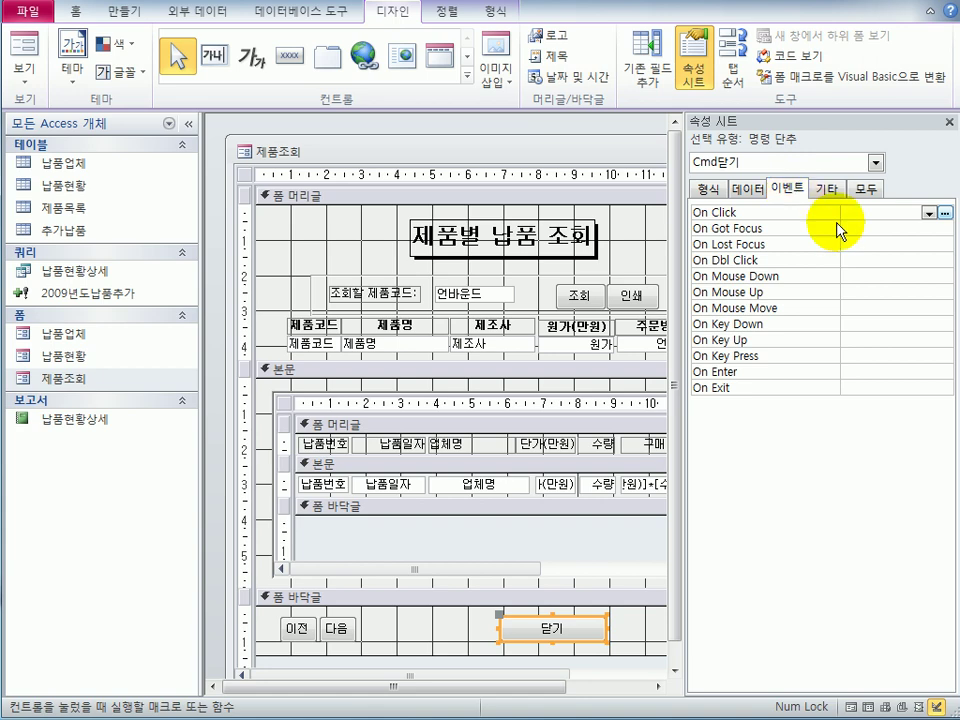
click(929, 213)
click(915, 224)
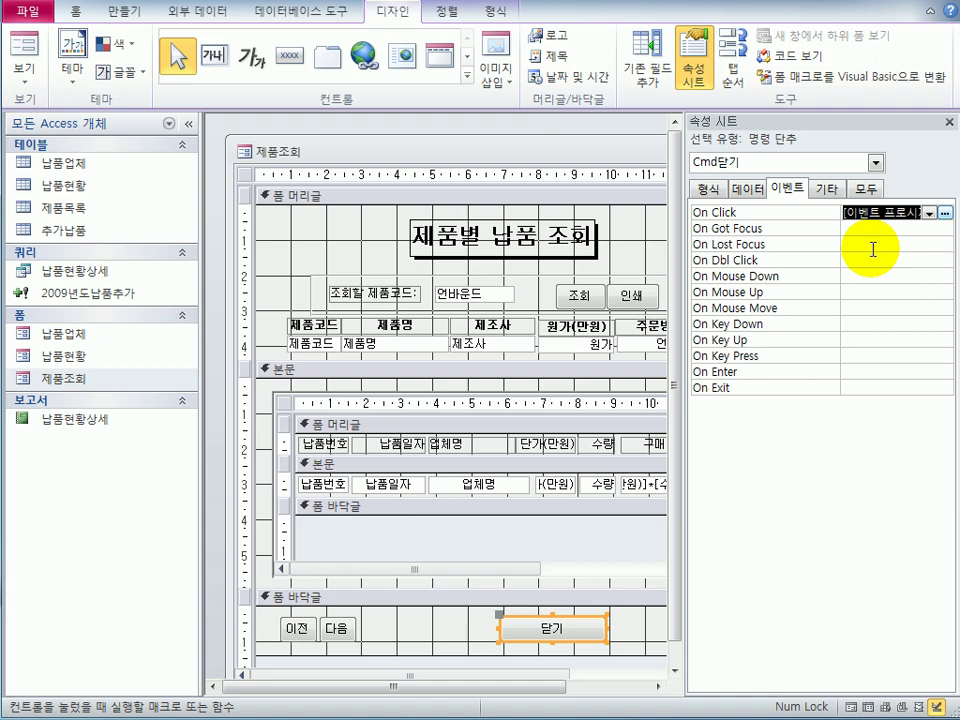
click(945, 213)
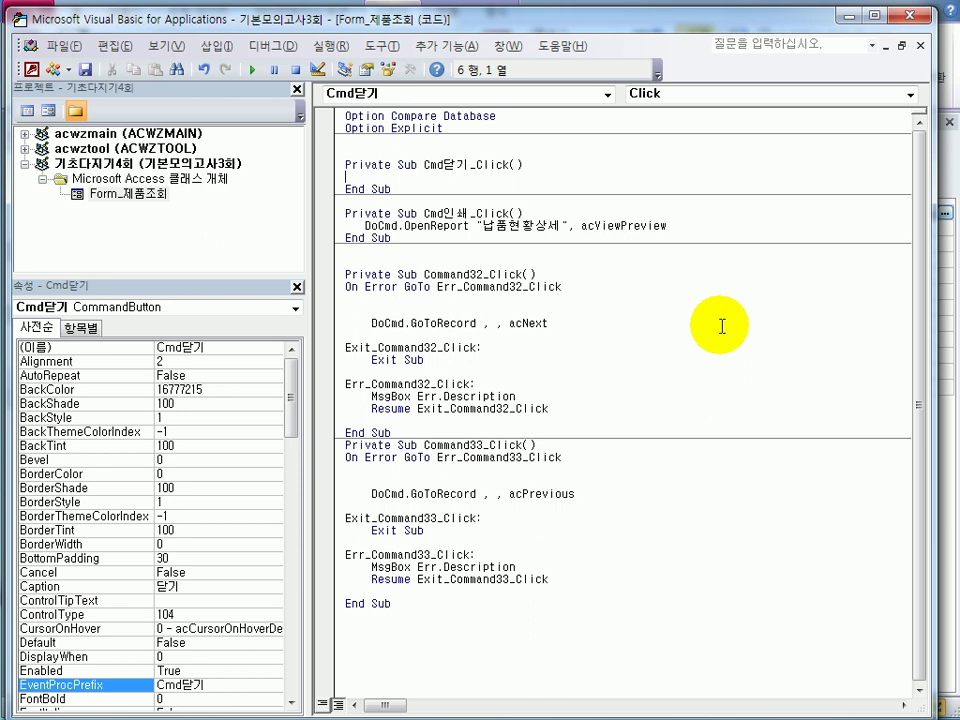
Declare a variable with Dim a in the Cmd닫기_Click procedure
key(Return)
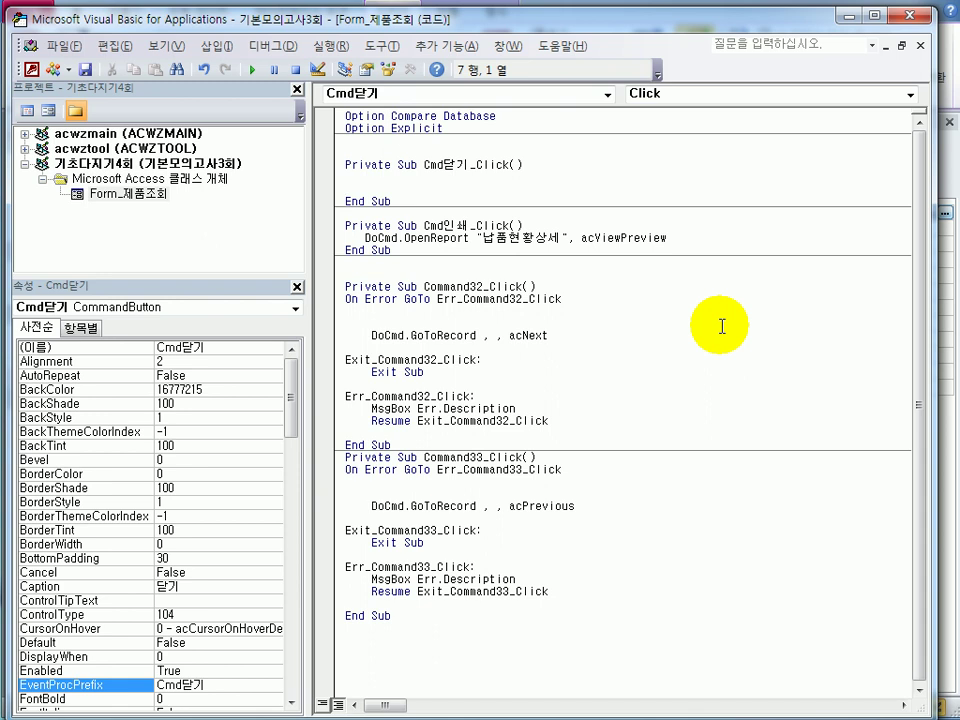
text(ㅇ)
key(BackSpace)
text(dim a)
key(Return)
key(Return)
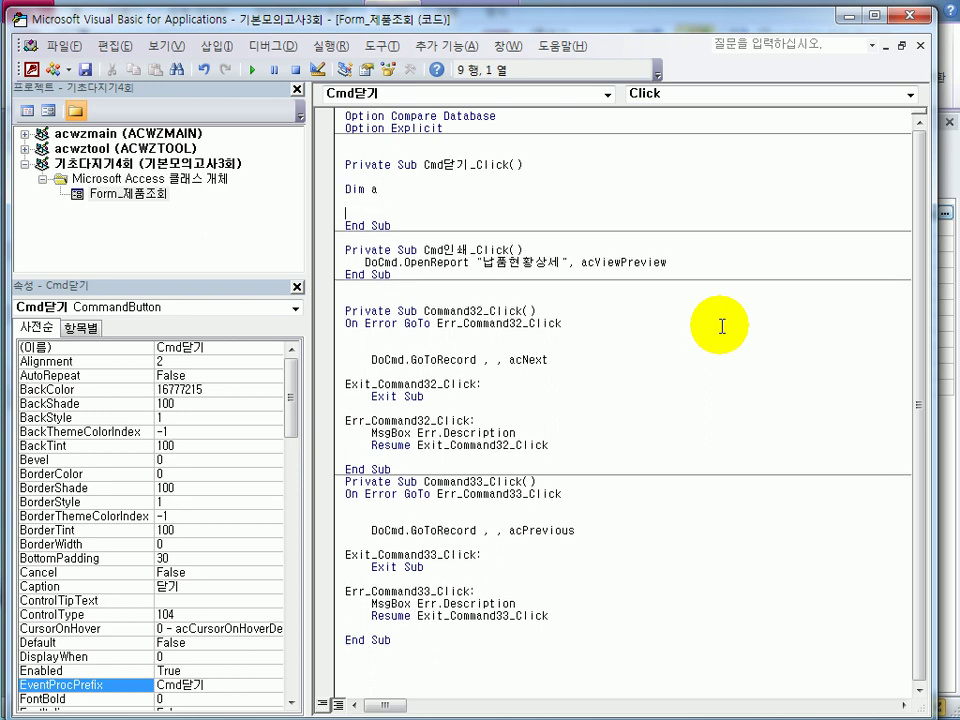
Begin assigning a message box result to a, using the prompt "현재 폼을 닫을까요?"
text(a = msgbox()
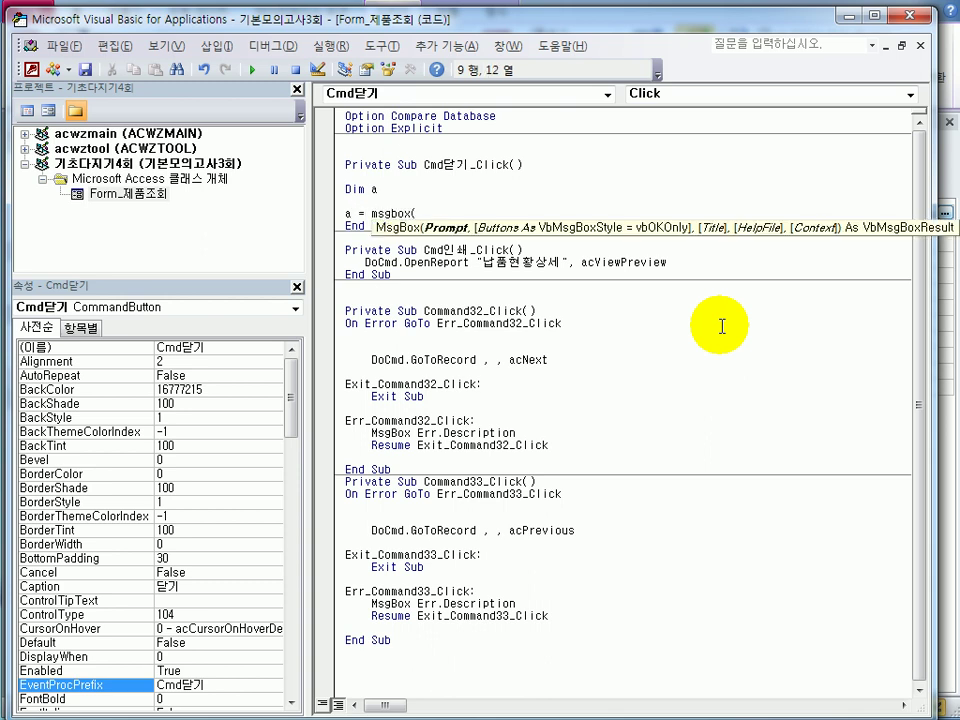
text(")
text(ㅈ)
key(BackSpace)
text(현재 폼을)
text( 닫을까요)
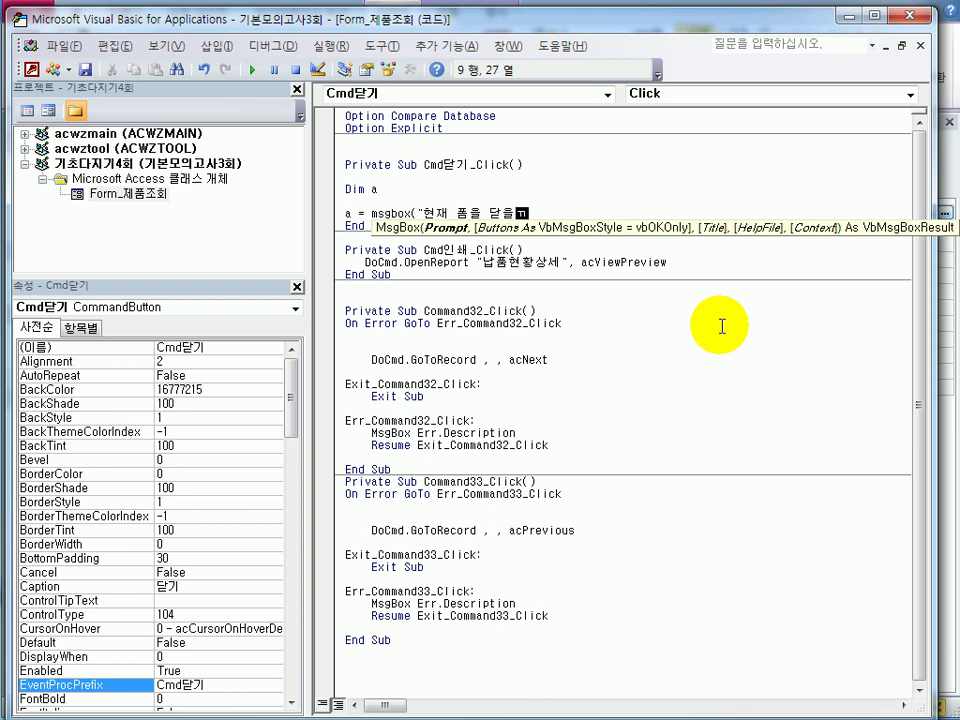
text(?",)
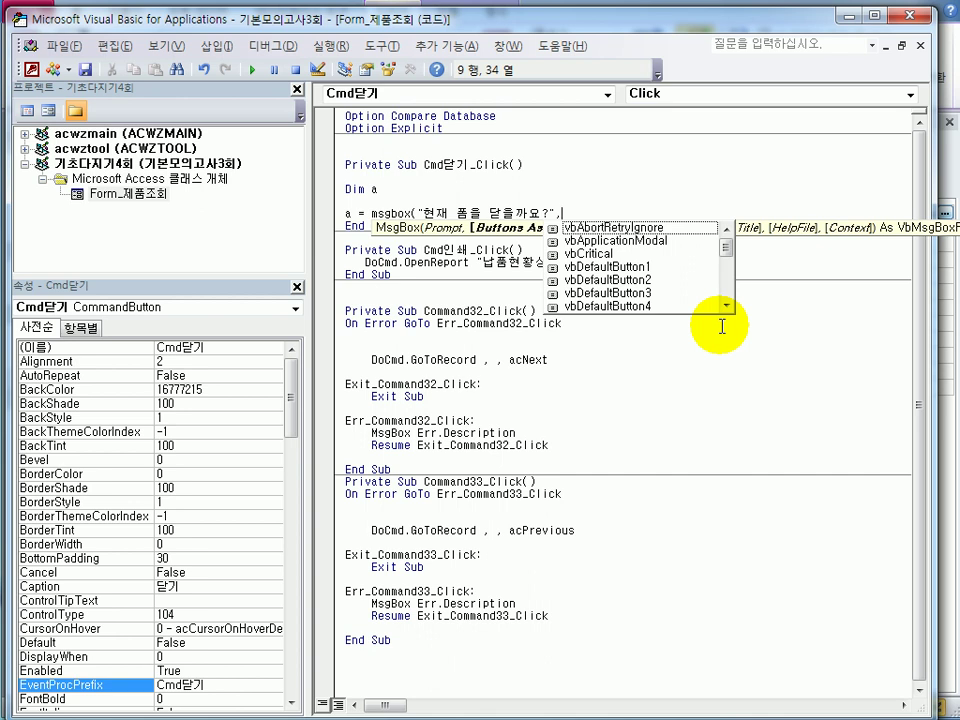
Give the message box the buttons argument vbQuestion + vbYesNo, followed by a comma for the title argument
text(ㅍ)
key(BackSpace)
key(Hangul)
text(vb)
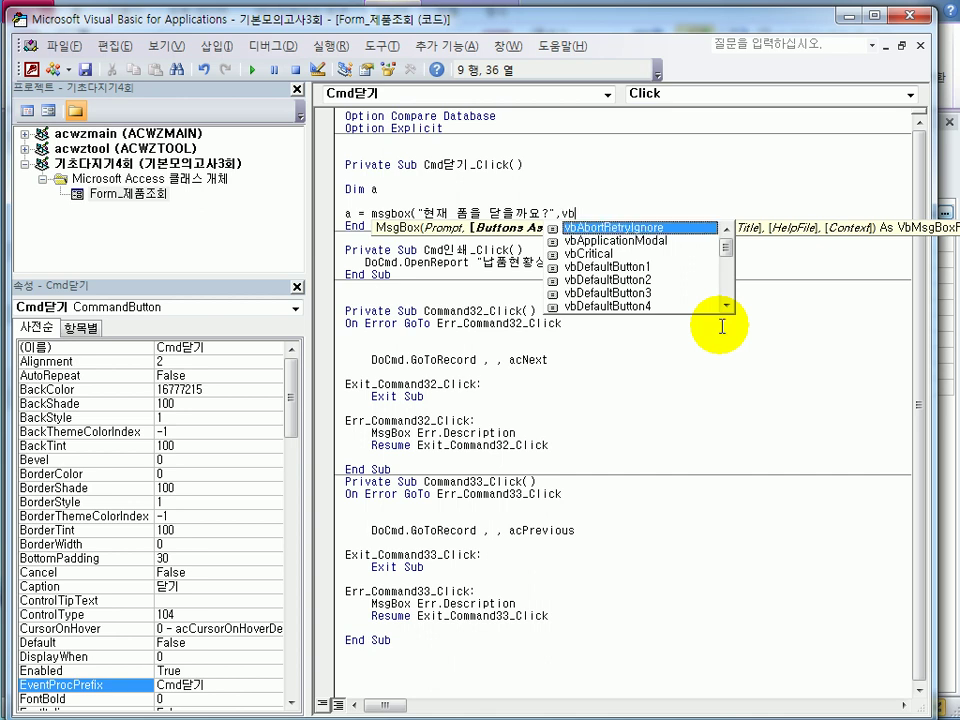
text(q)
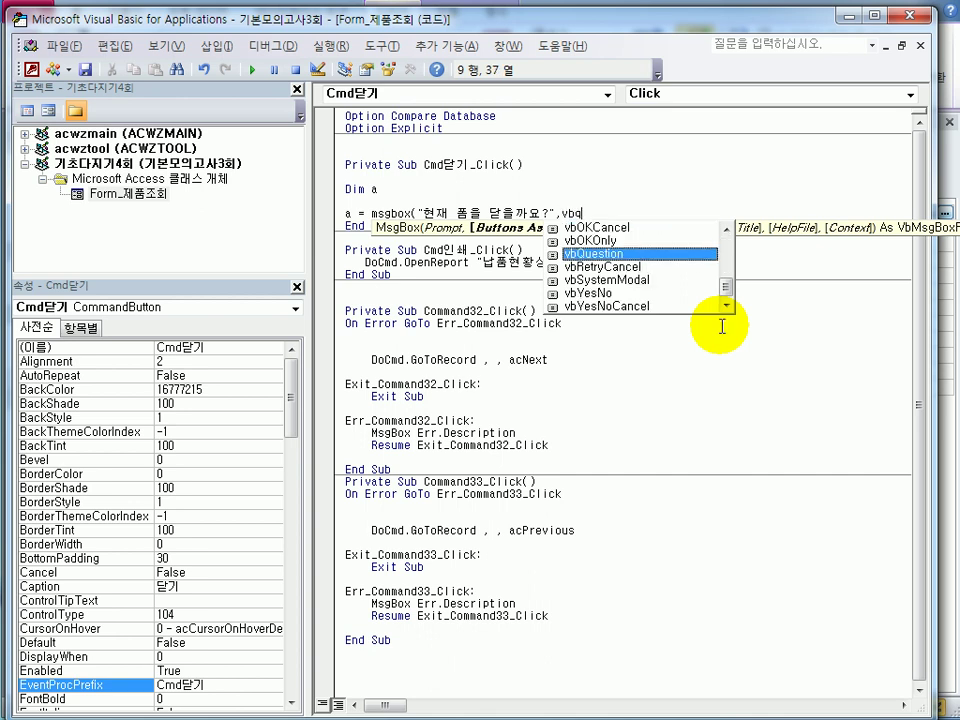
key(Tab)
text(+ )
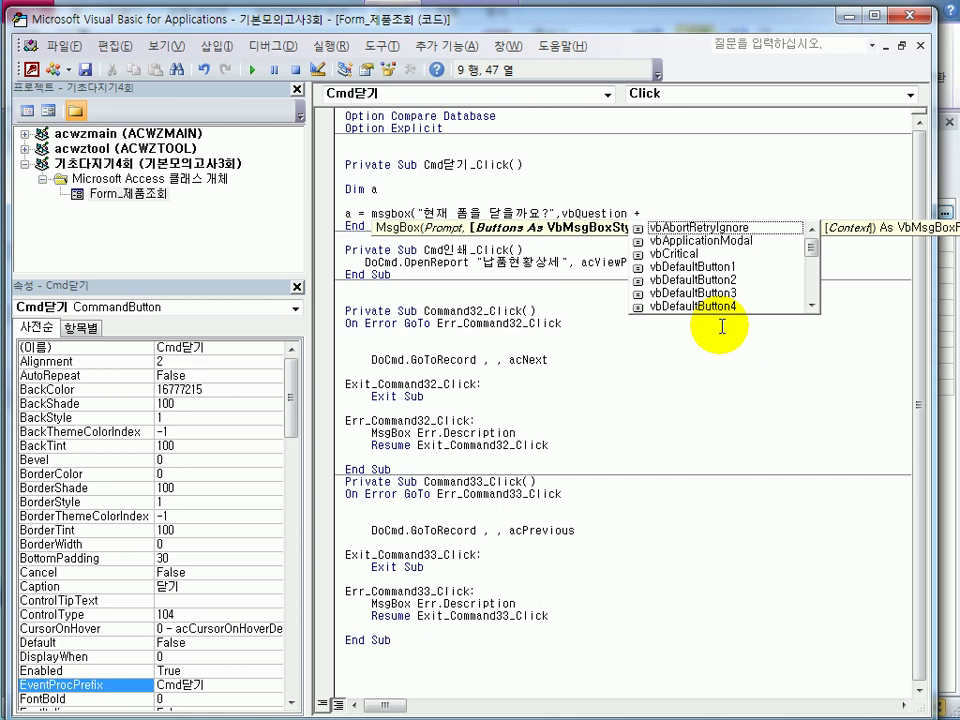
text(vby)
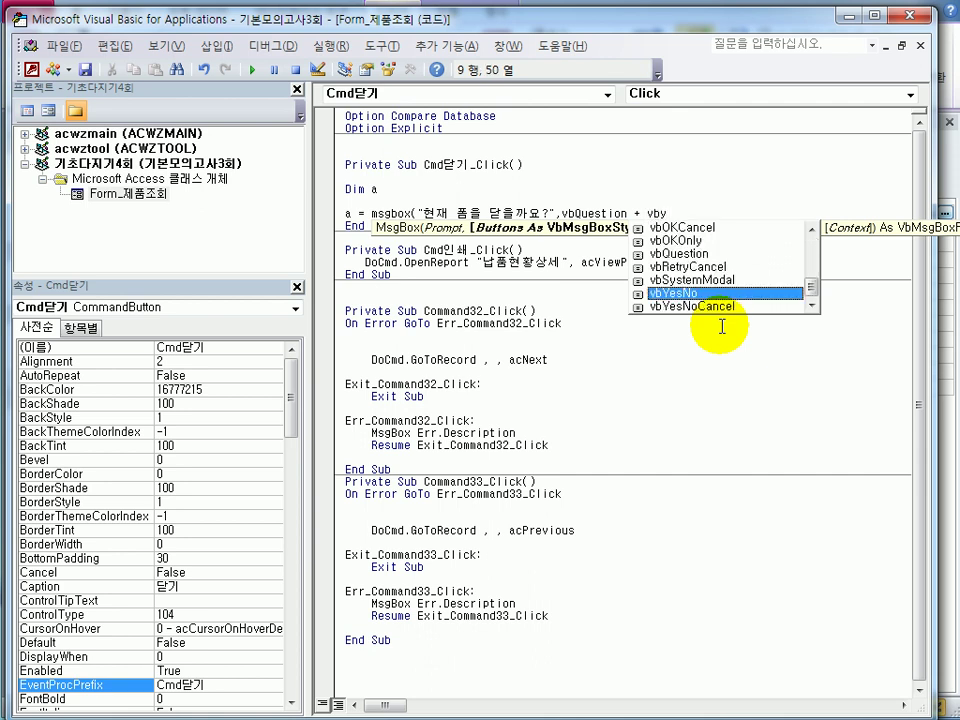
key(Tab)
text(,)
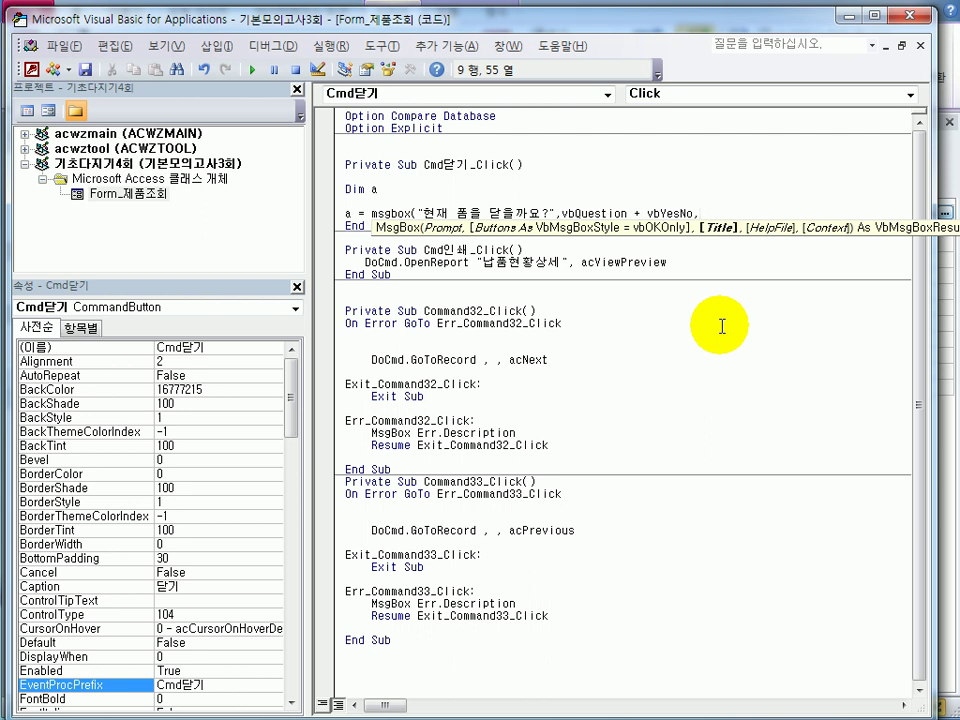
Finish the MsgBox call in Cmd닫기_Click with the title "작업종료" and its closing parenthesis
text("wk)
text(rdjqwhd)
text(fy")
text())
key(Return)
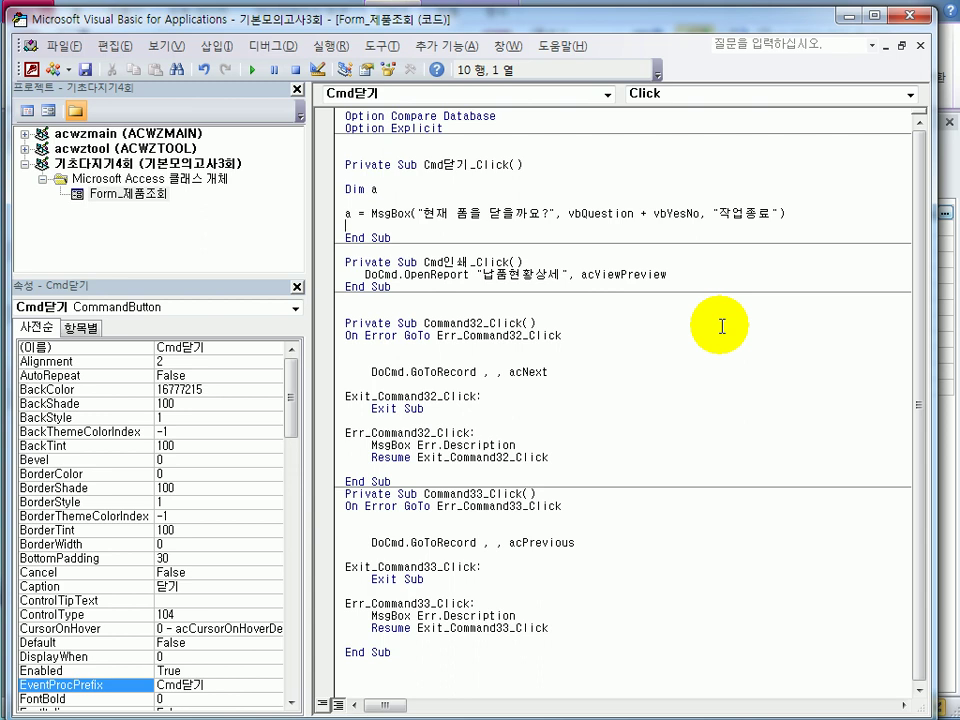
key(Return)
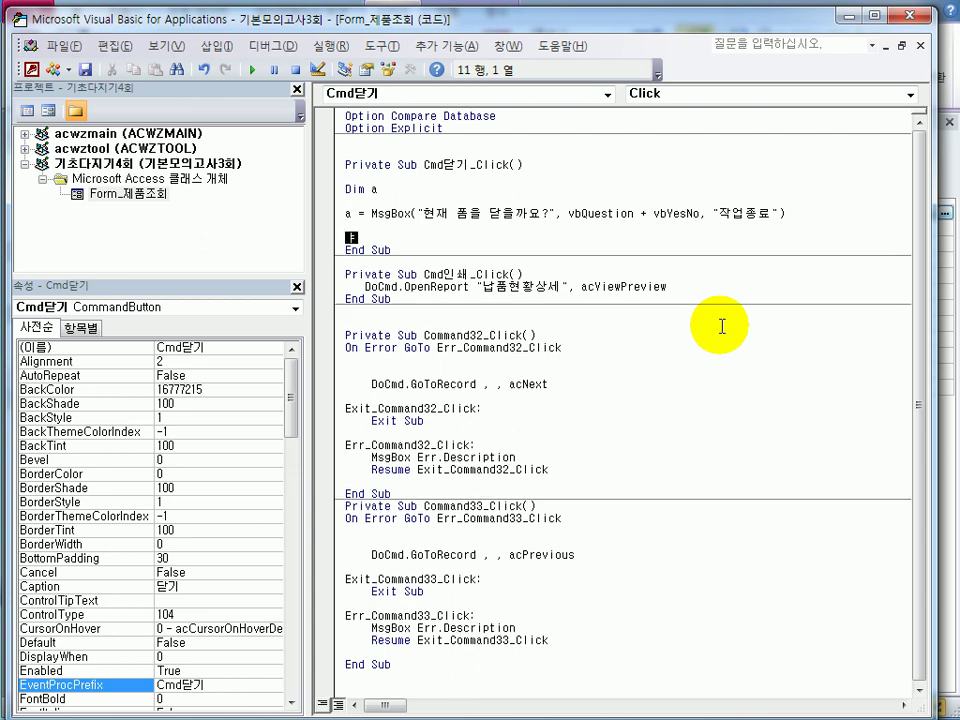
Add the condition If a = vbYes Then below the message box line
text(if)
key(Hangul)
text(a = vbyes)
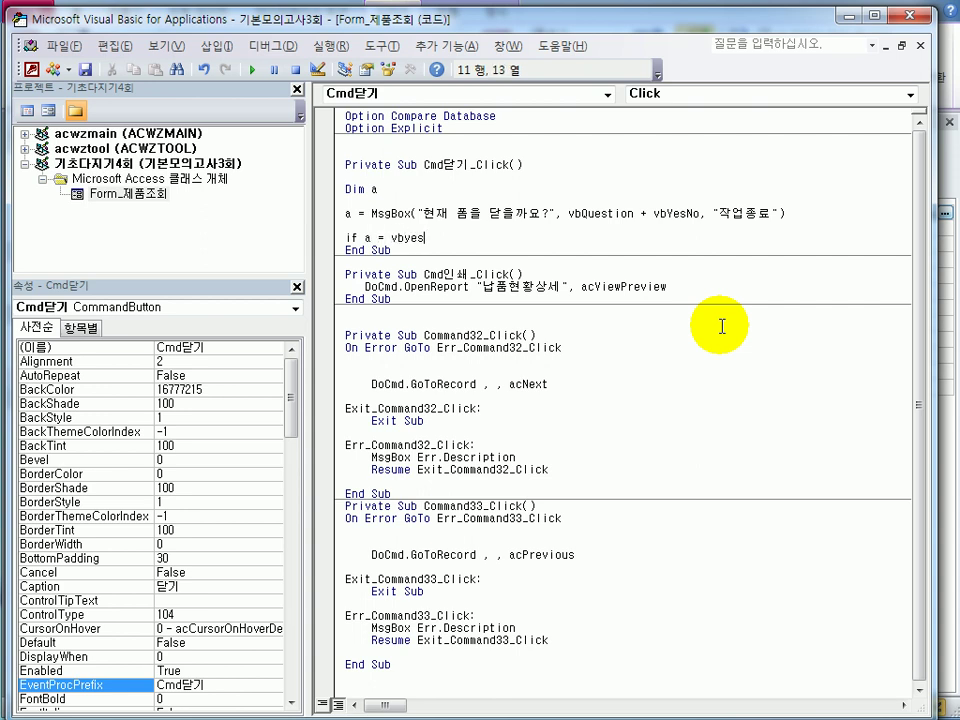
text( then)
key(Return)
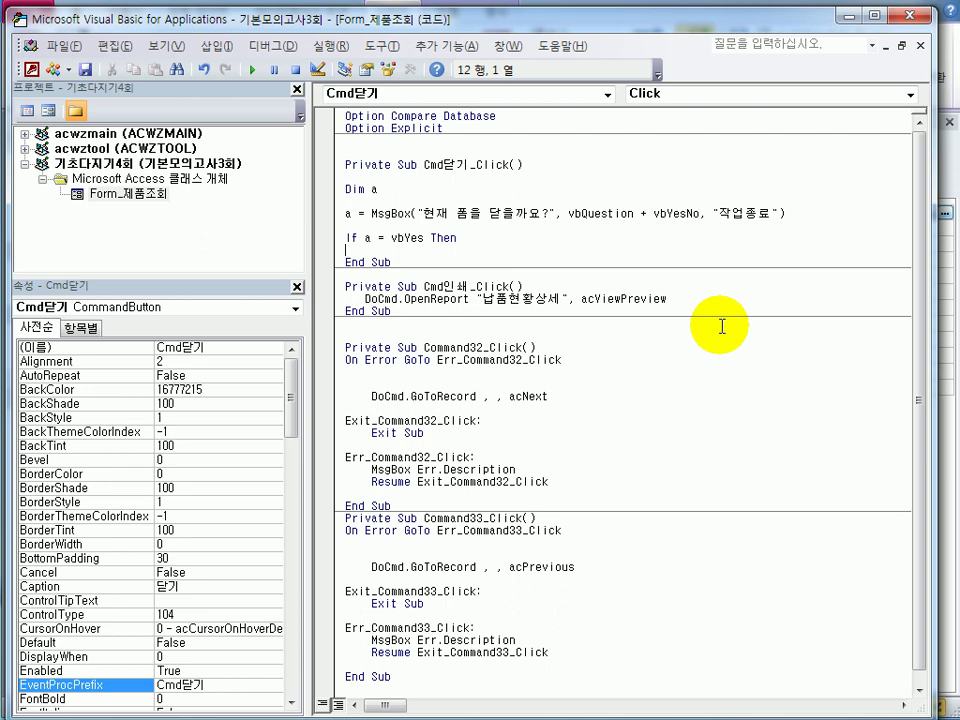
Add an indented DoCmd.Close inside the If block and end the block with End If
key(Tab)
text(docmd.cl)
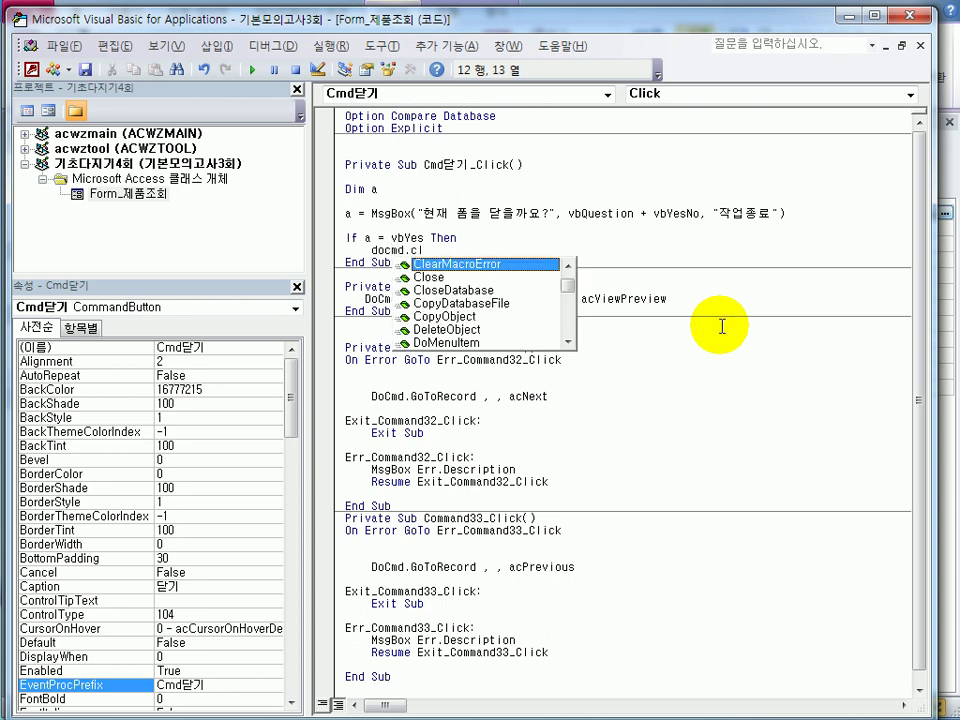
text(o)
key(Tab)
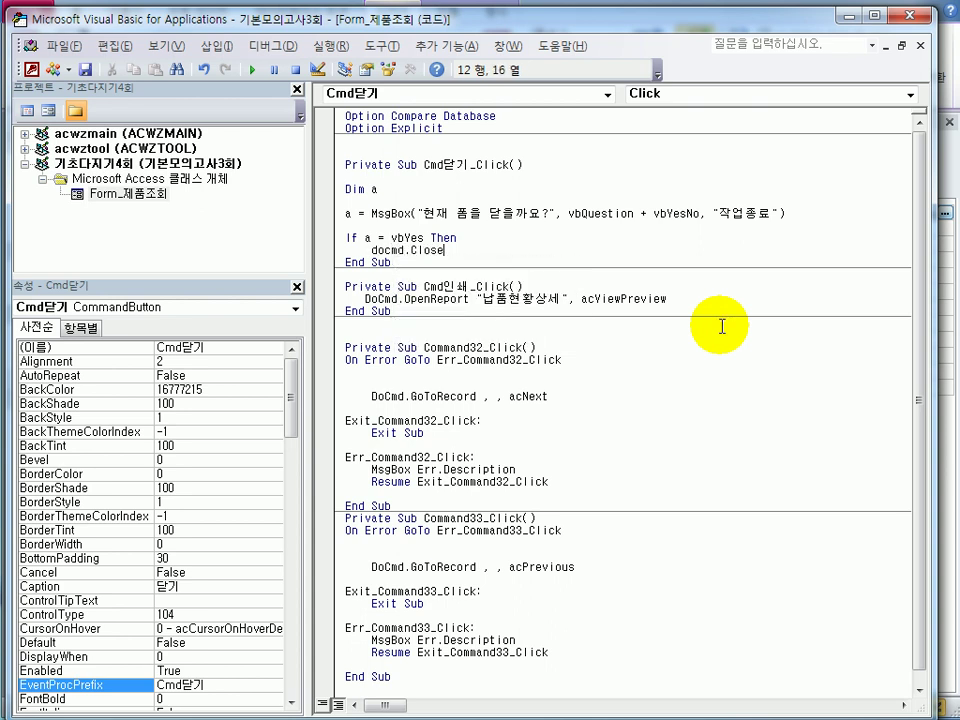
key(Return)
key(BackSpace)
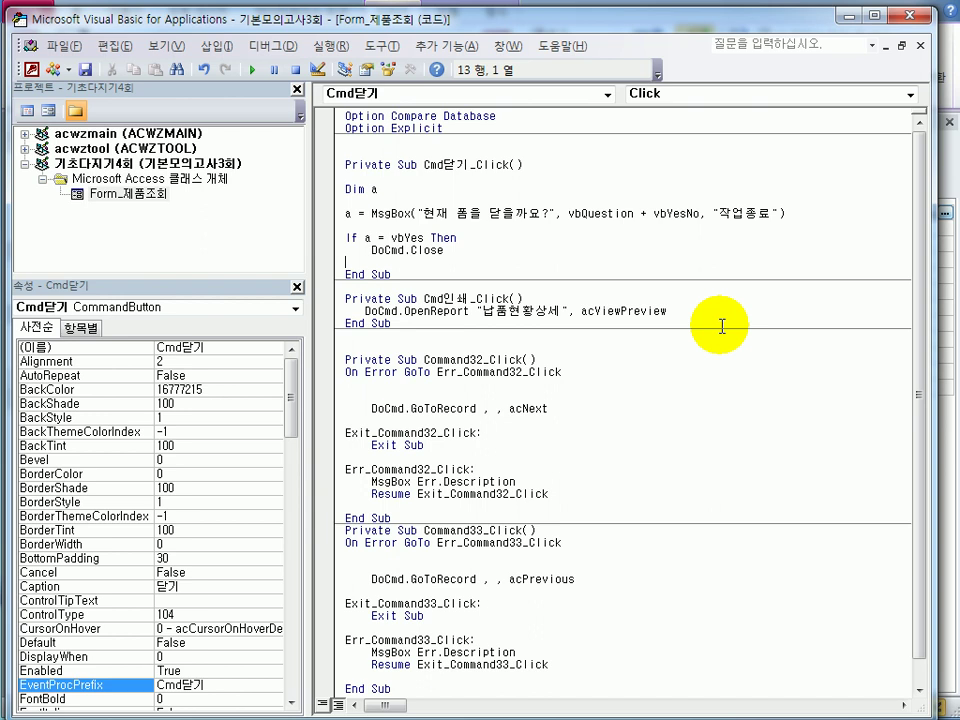
text(end if)
key(Return)
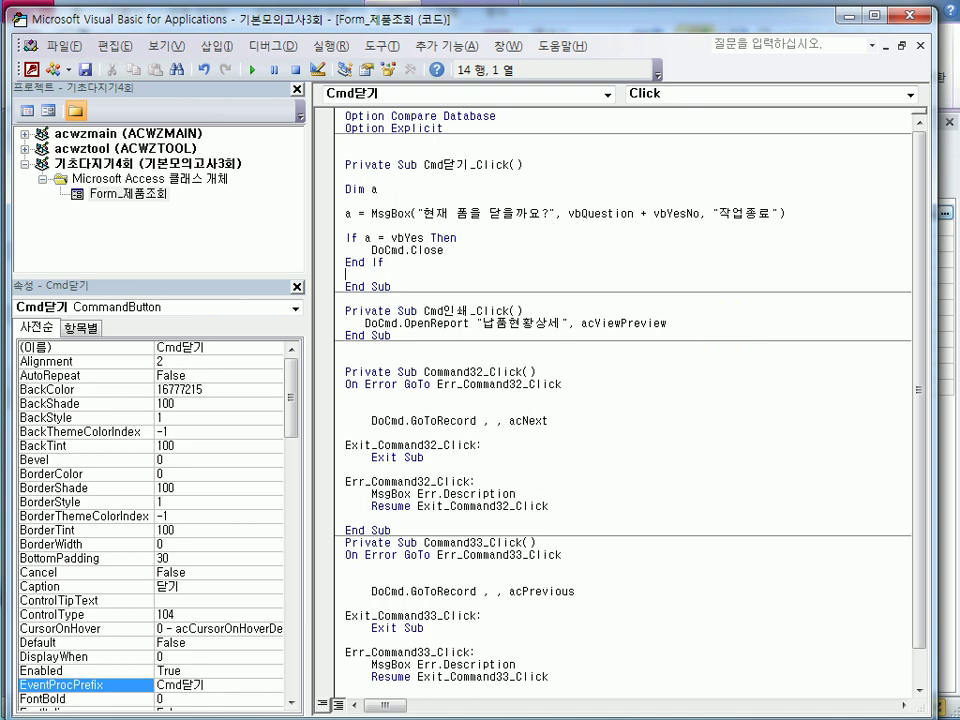
Return to the 제품조회 form in form view, close it with its 닫기 button by answering yes, and save the design changes
click(917, 16)
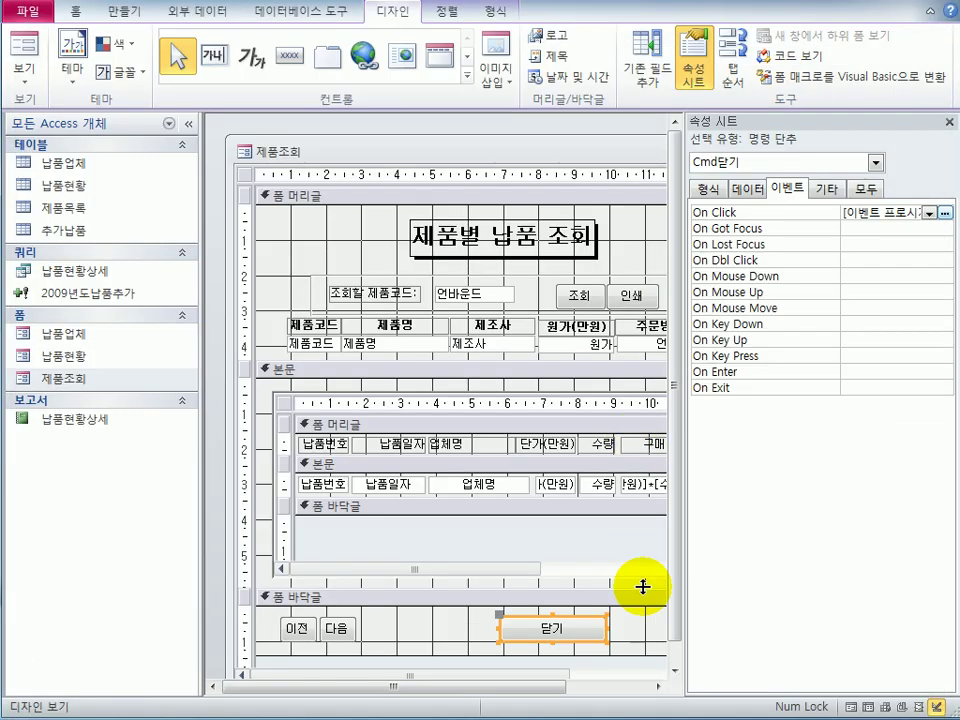
click(22, 42)
click(546, 563)
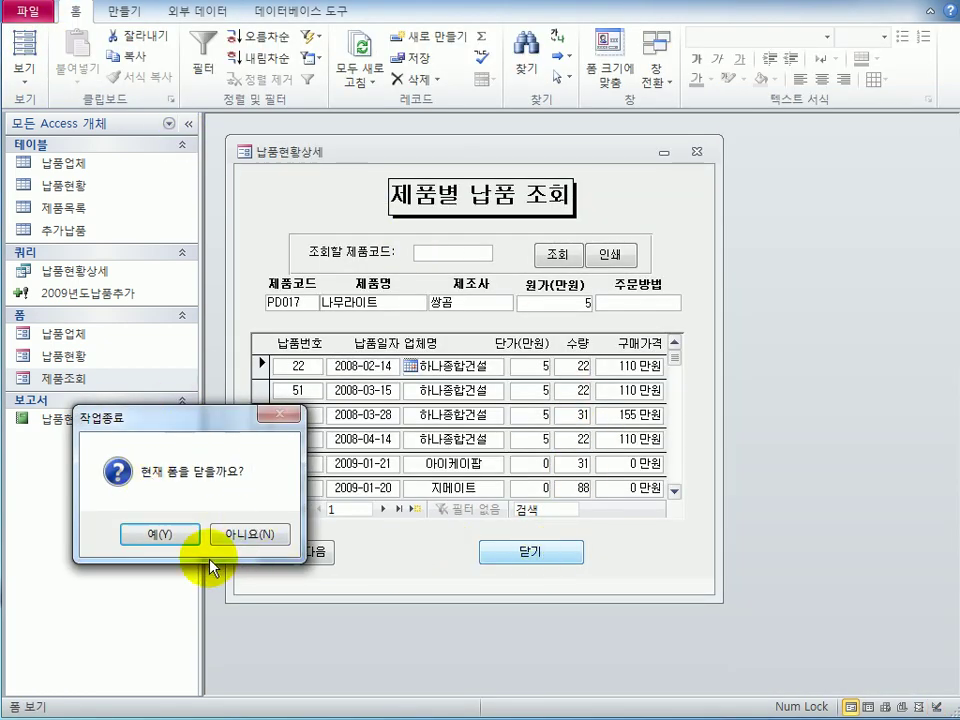
click(152, 537)
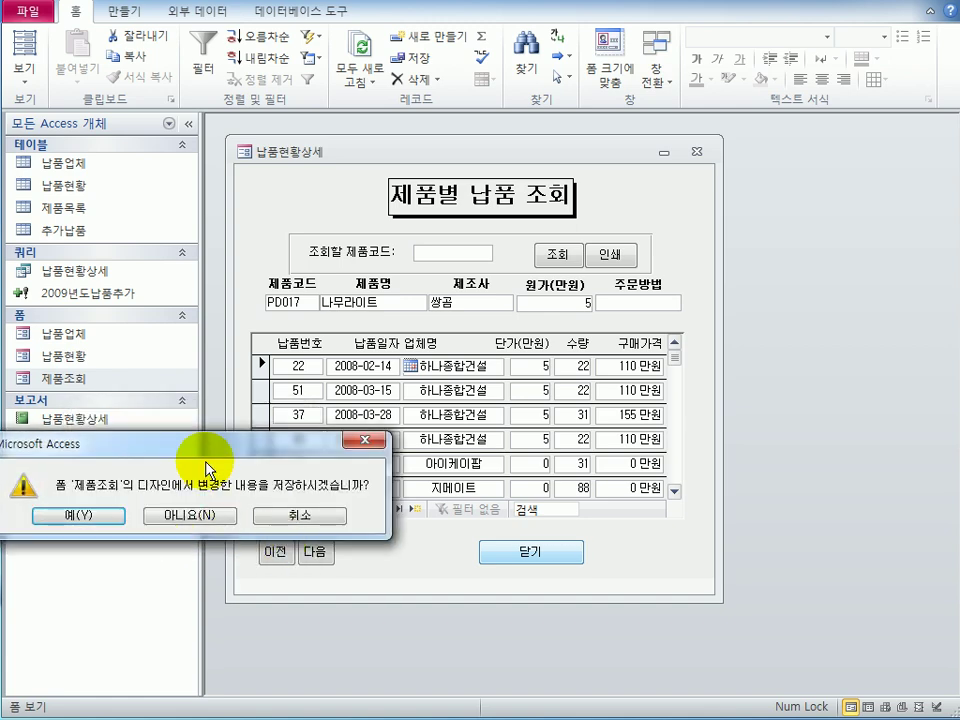
drag(215, 447, 487, 389)
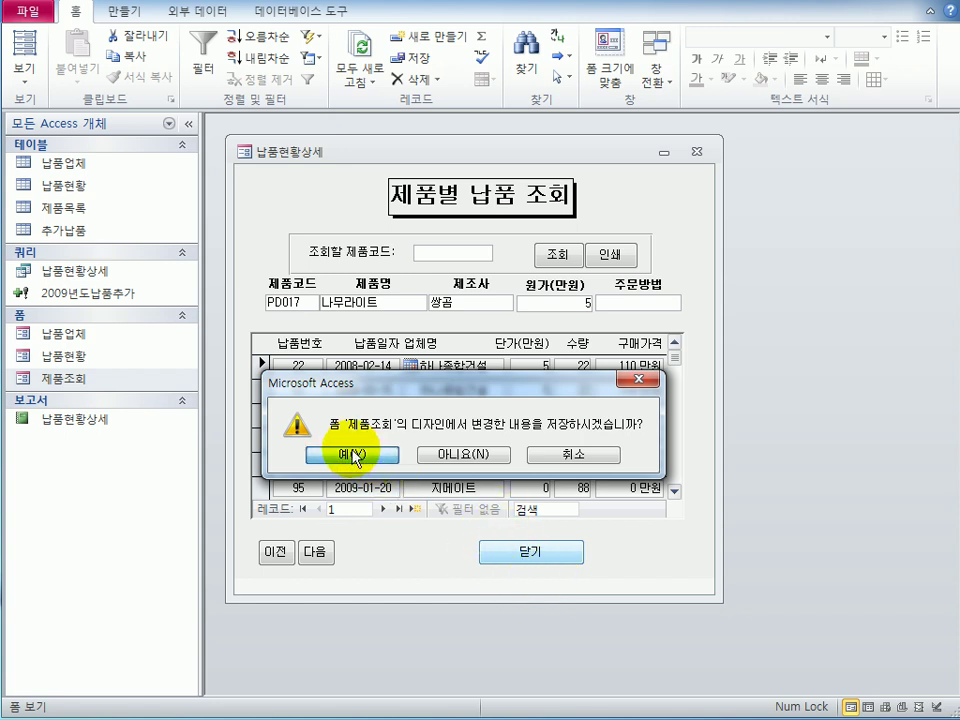
click(387, 476)
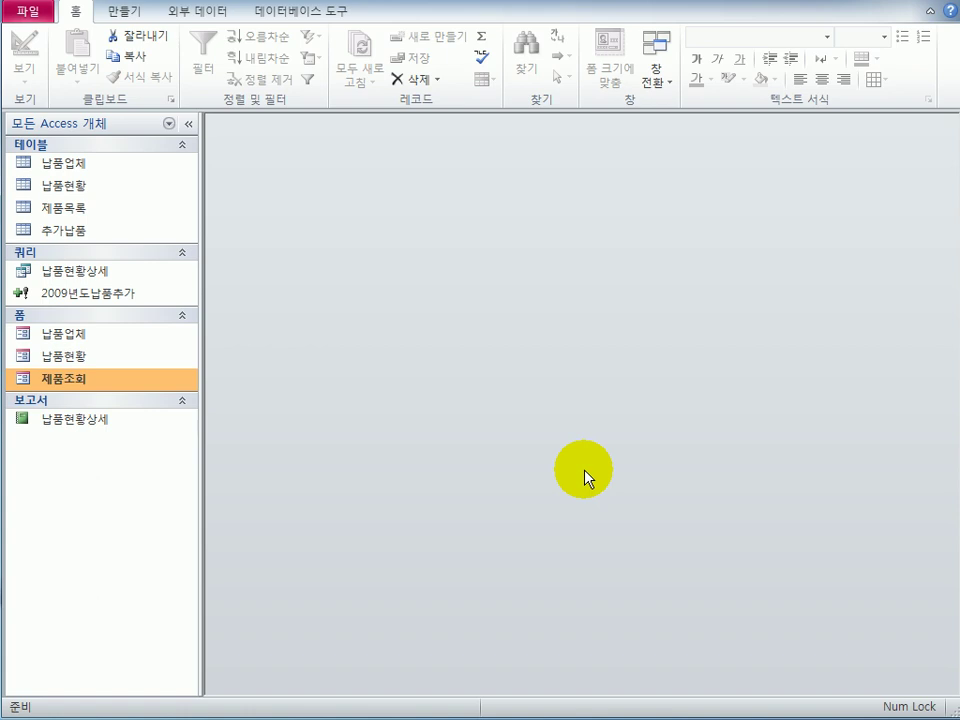
Open the 제품조회 form in design view and select the Txt주문방법 text box
right_click(118, 393)
click(246, 441)
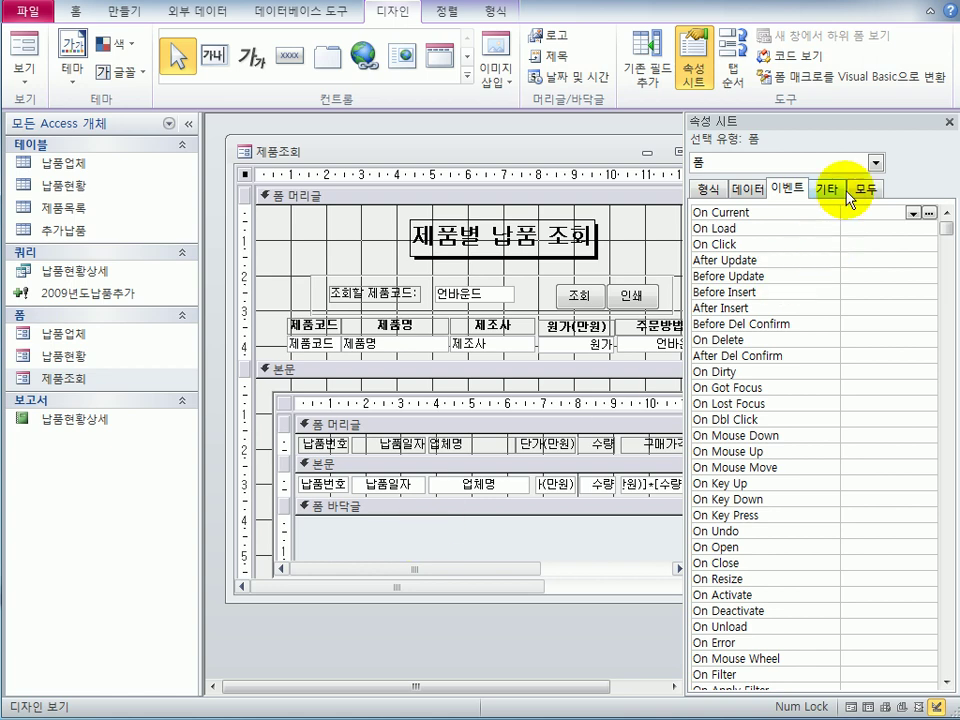
click(876, 162)
click(795, 410)
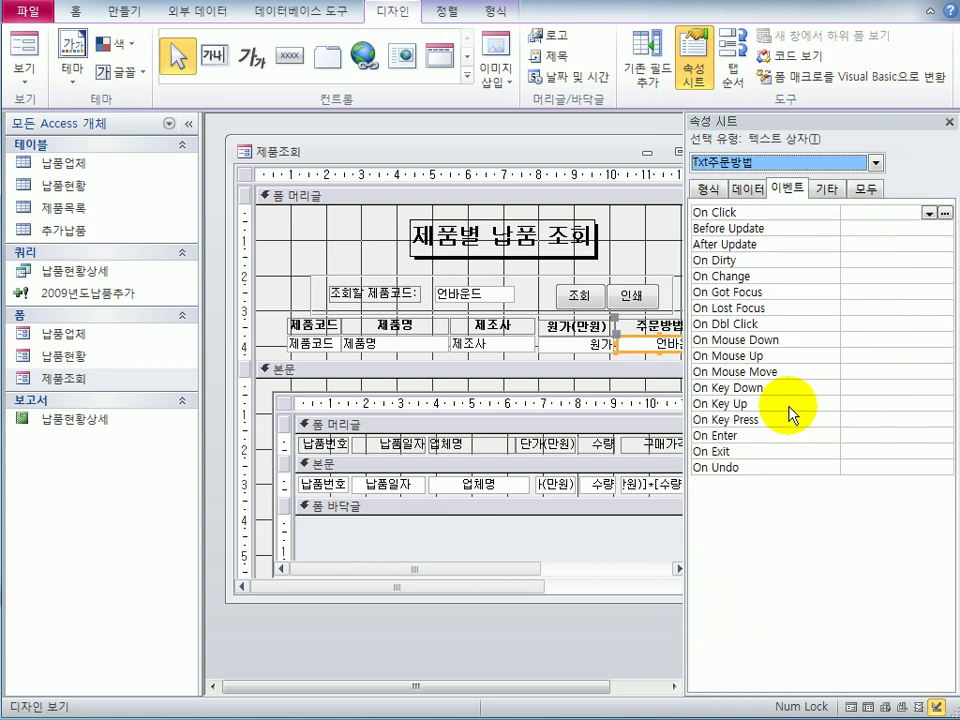
drag(580, 693, 585, 688)
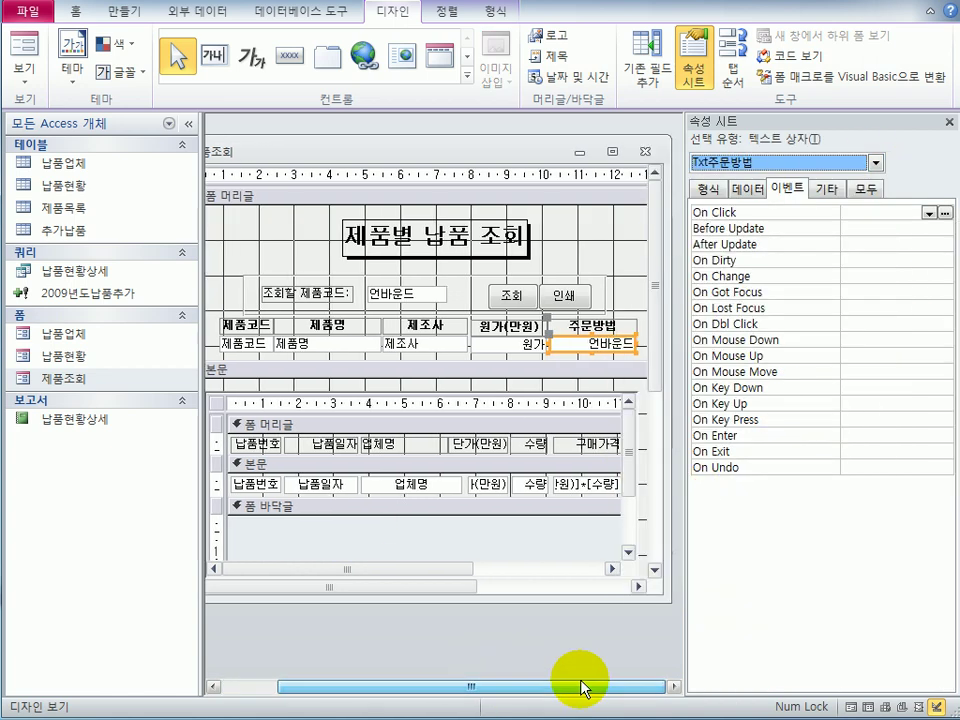
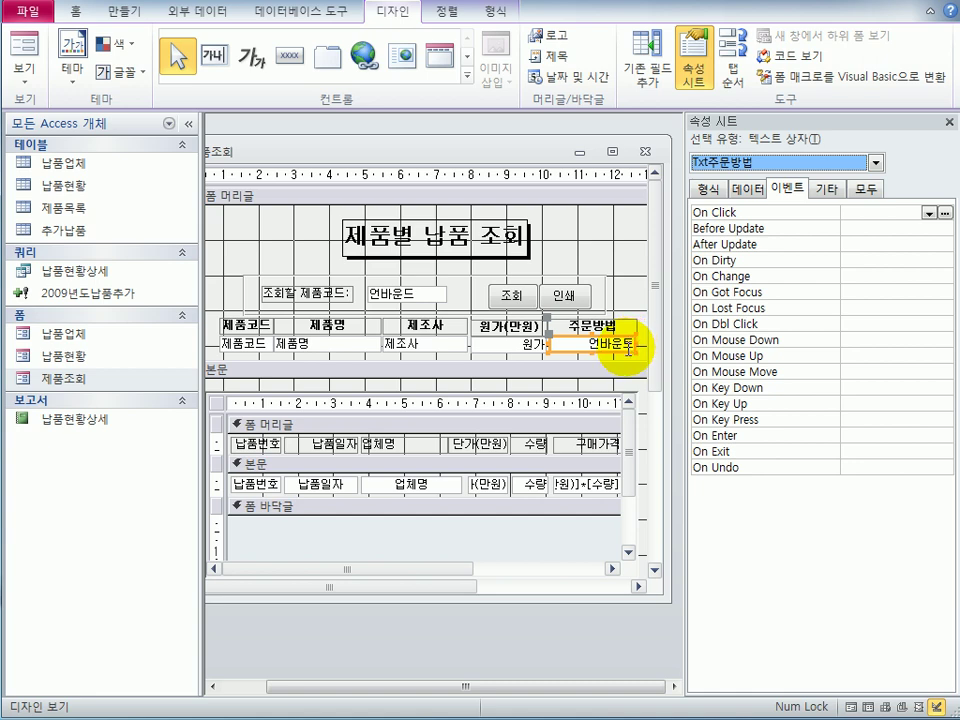
Set the control source of Txt주문방법 to =IIf([원가]>=10,"본사주문","개별주문")
click(749, 188)
click(855, 212)
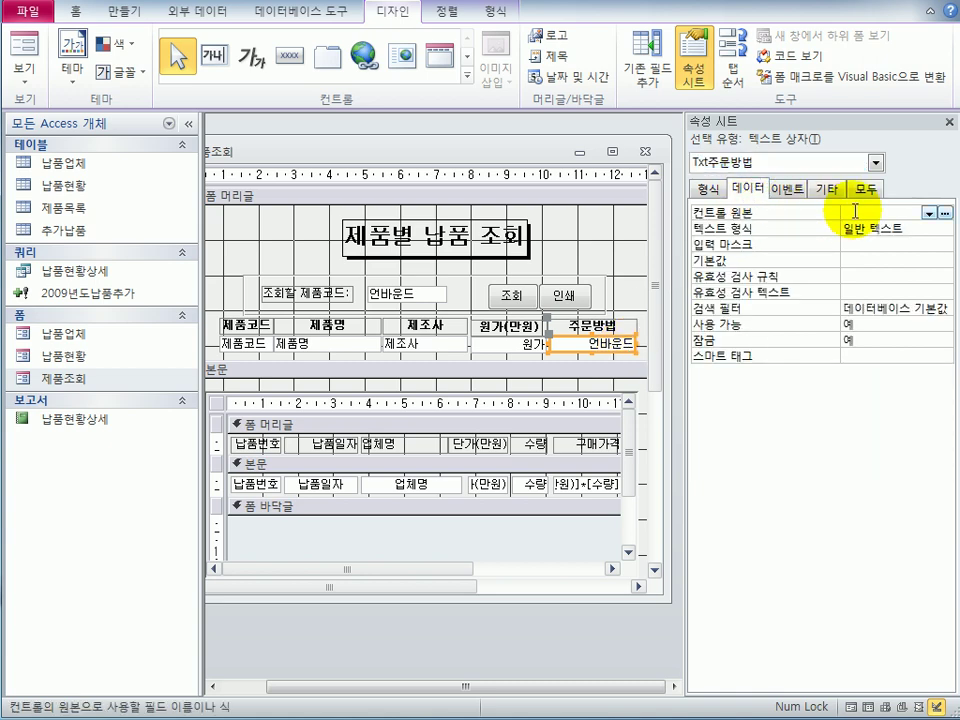
key(shift+F2)
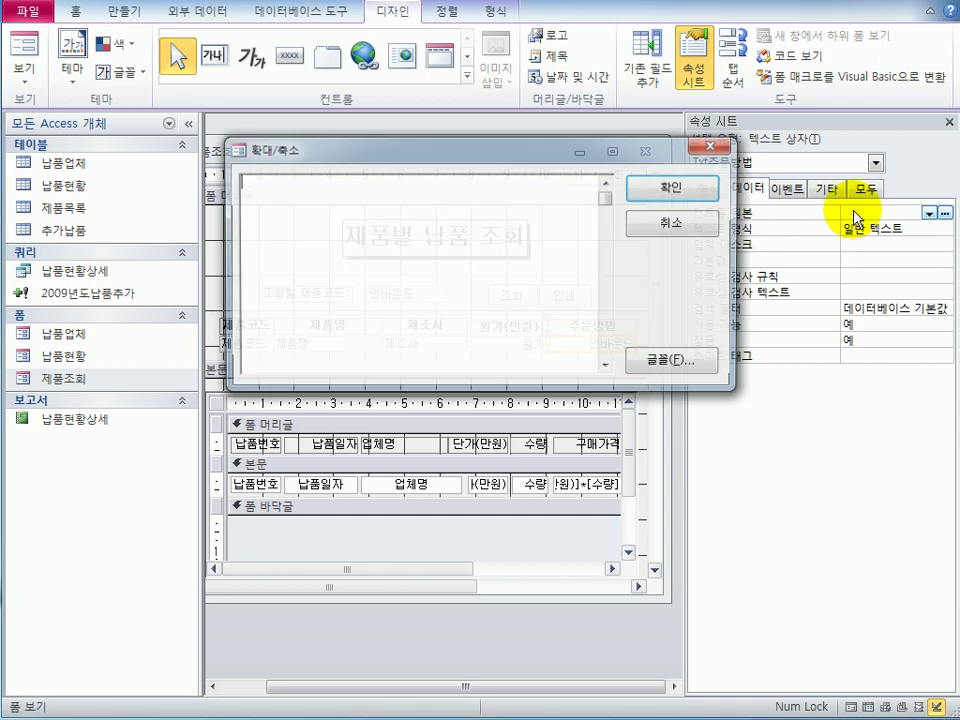
drag(417, 170, 419, 257)
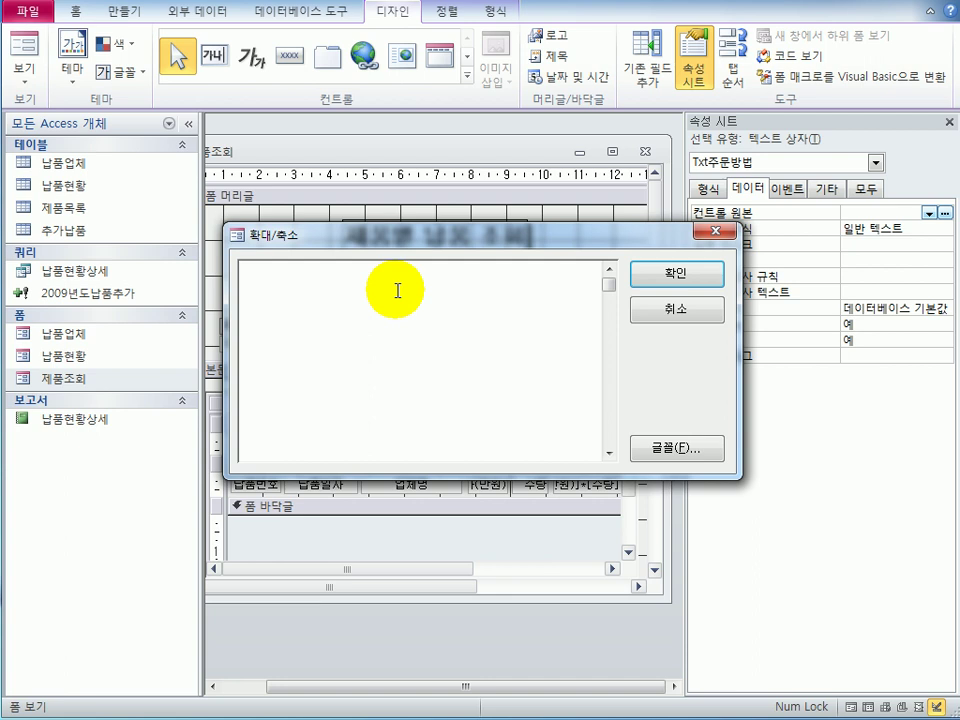
text(=Iif([원가]>=10,")
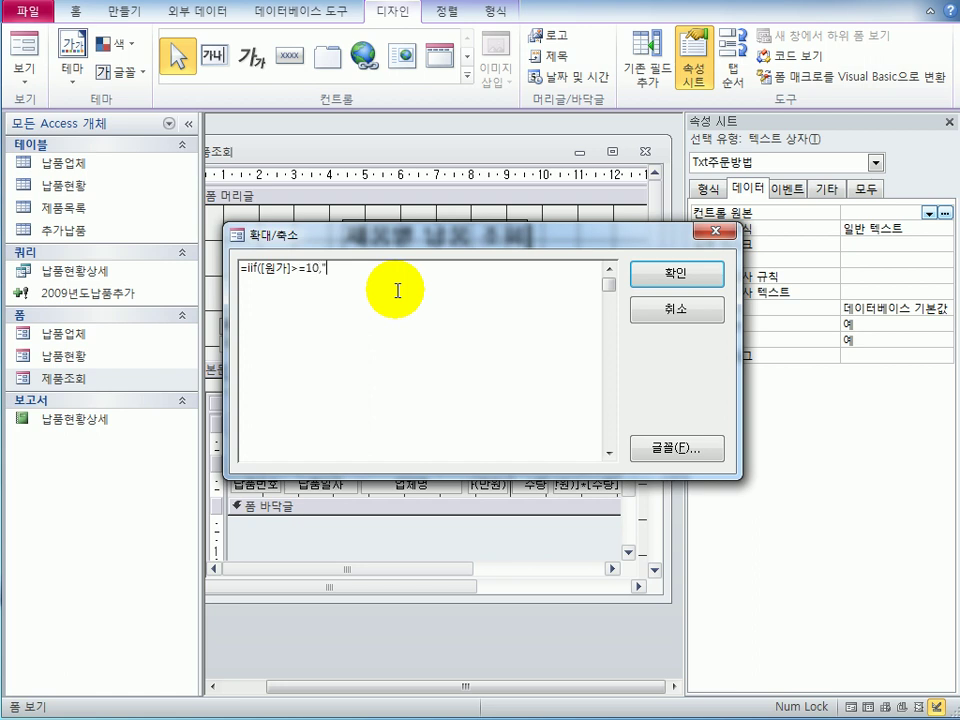
text(대)
key(BackSpace)
key(BackSpace)
text(본사주문","개별주문"))
click(652, 292)
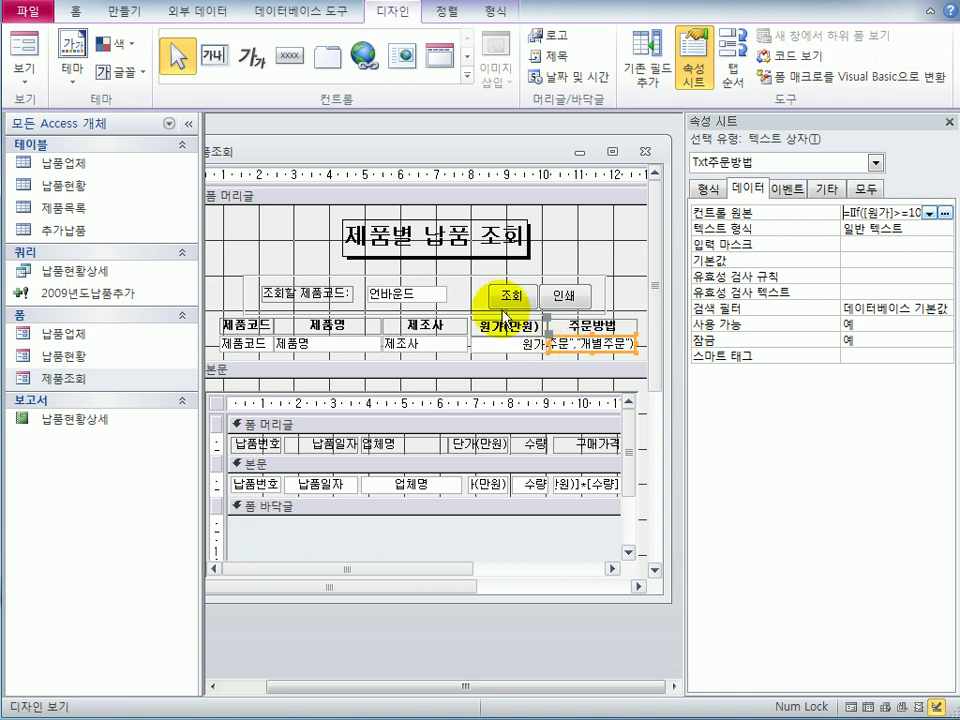
Check the 주문방법 value of the 제품조회 form in form view and close the form, saving its design changes
click(24, 55)
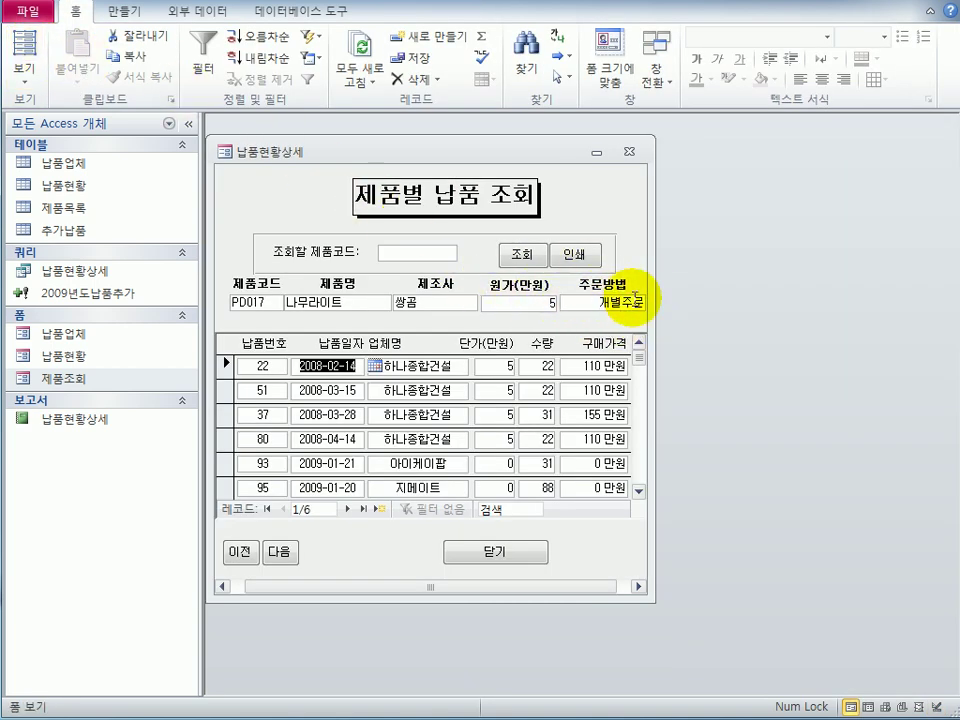
click(628, 152)
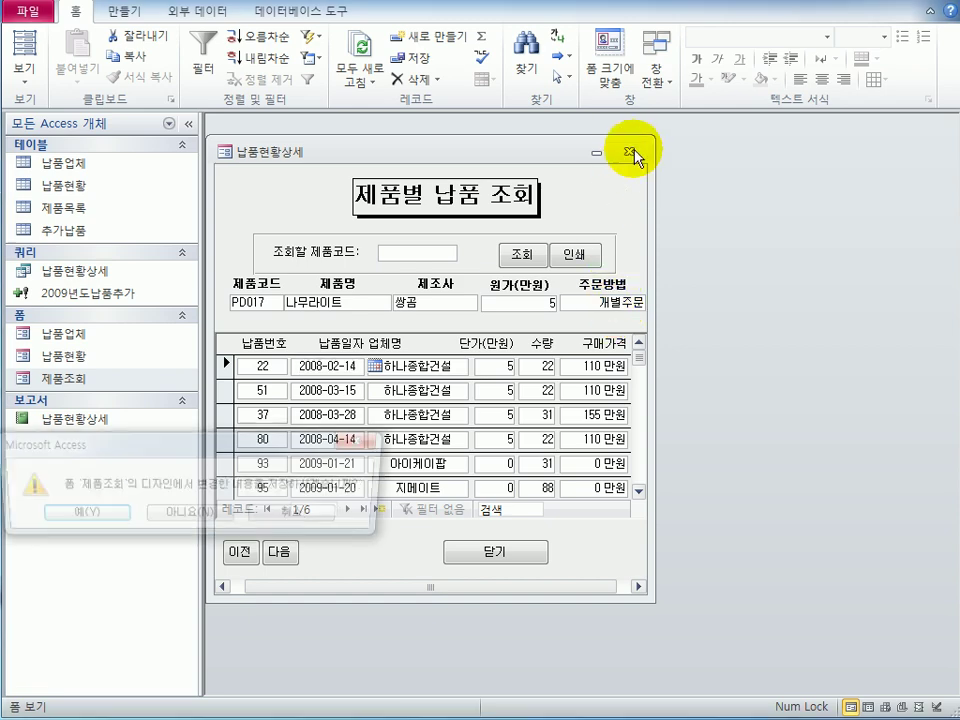
drag(265, 441, 605, 285)
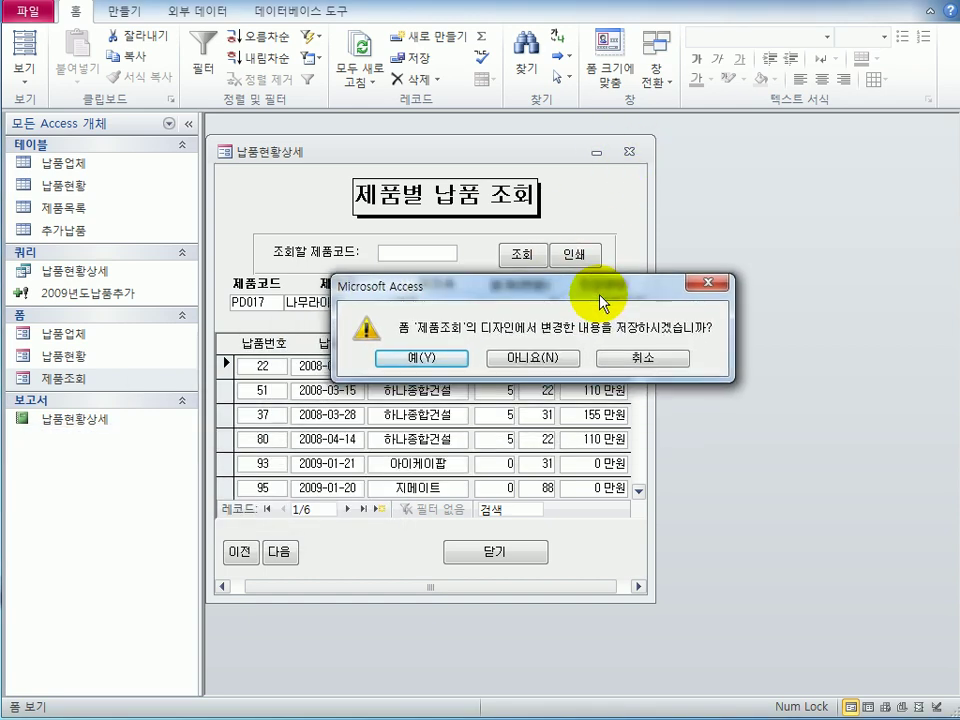
click(424, 357)
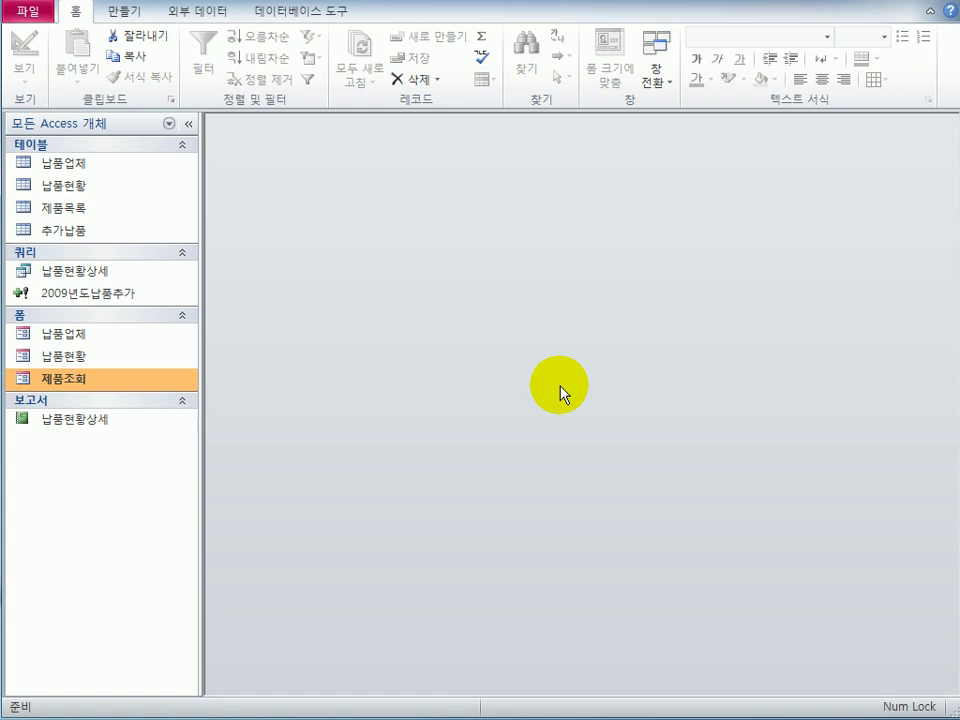
Open the 납품현황상세 report in design view and reposition its window within the work area
click(99, 420)
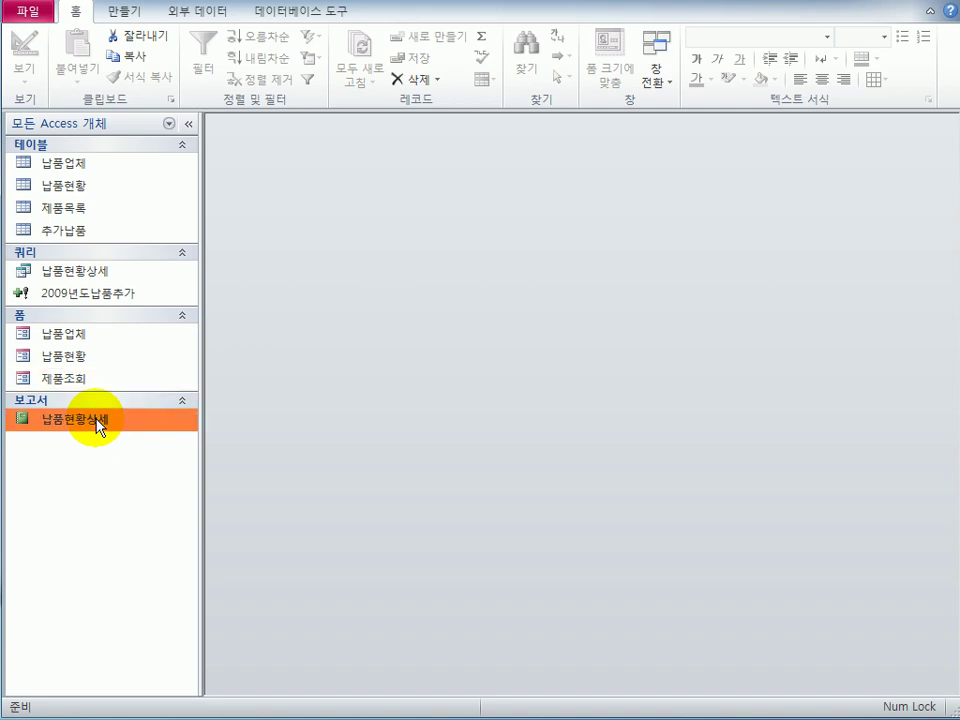
right_click(99, 420)
click(182, 476)
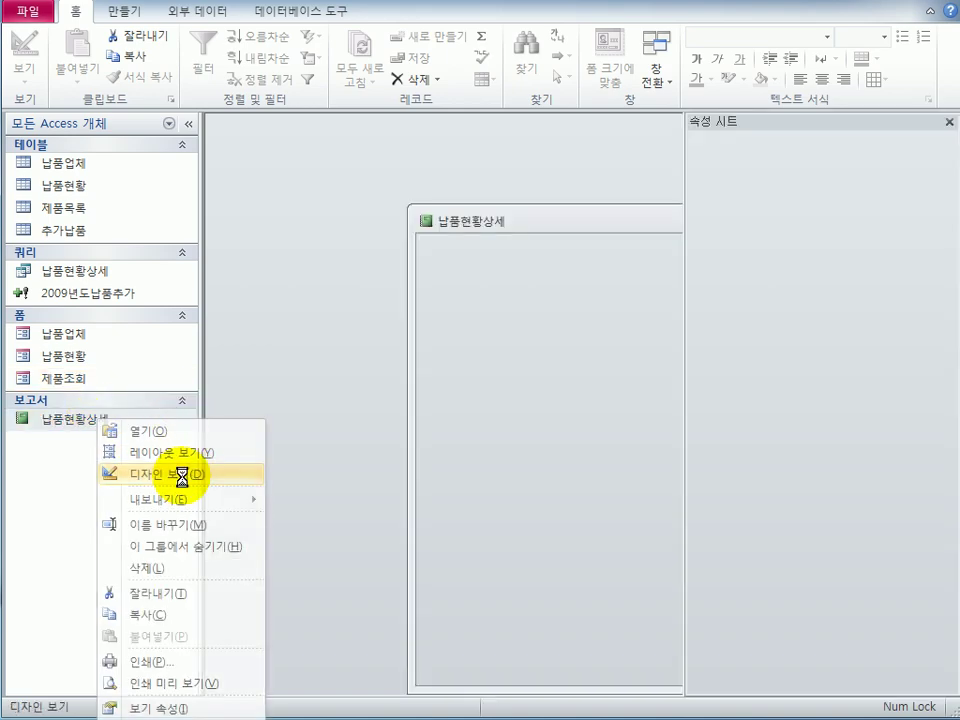
drag(577, 209, 395, 152)
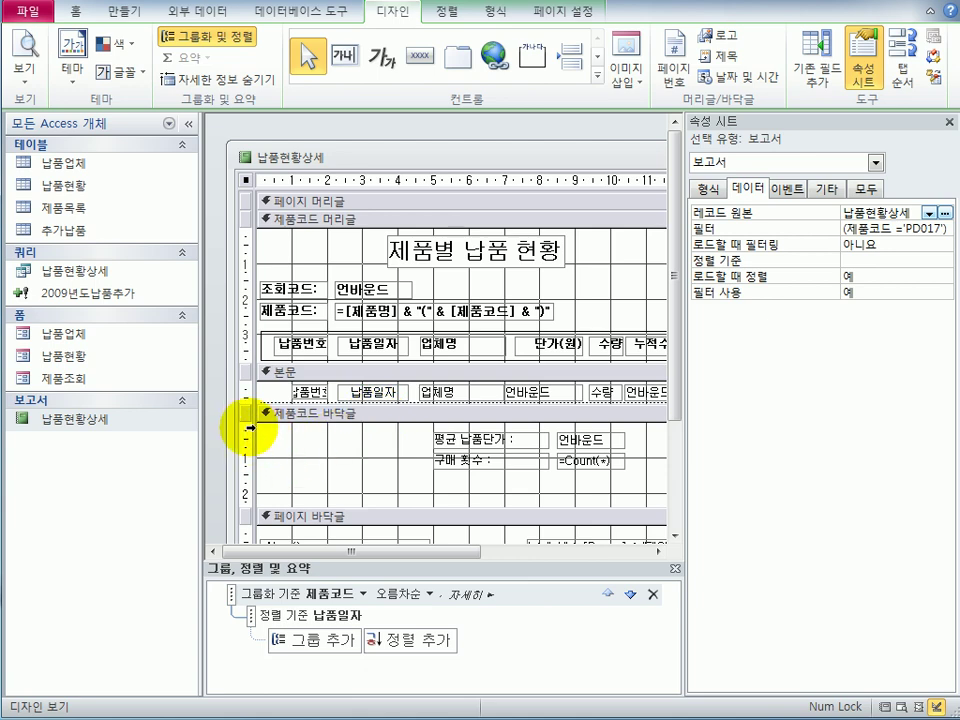
Set the font weight (글꼴 두께) of all controls in the report's 제품코드 바닥글 section to 굵게
drag(244, 428, 254, 503)
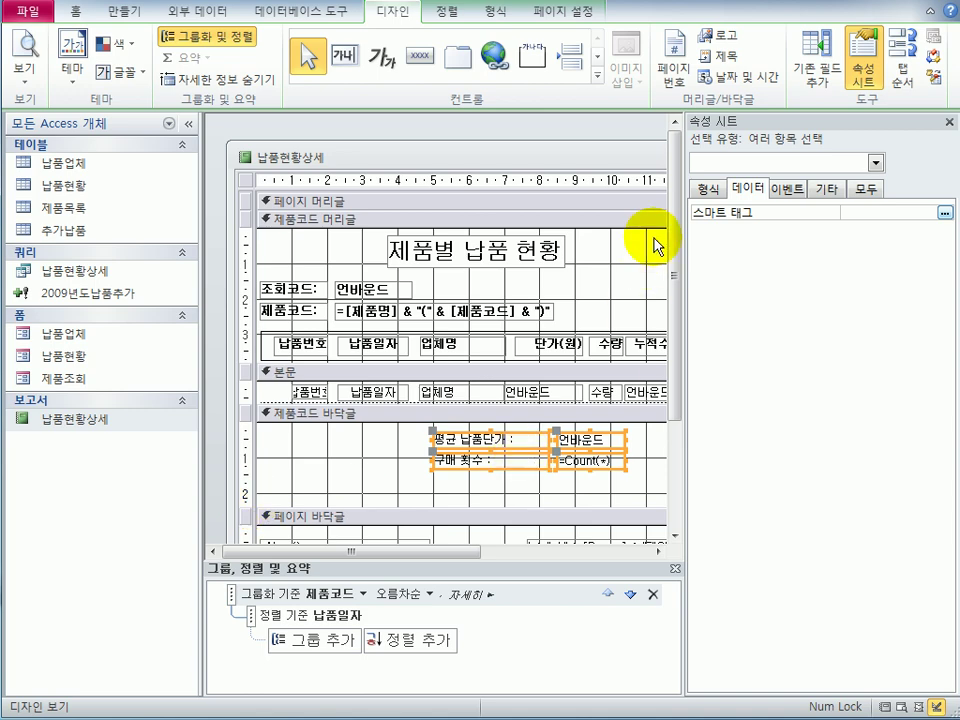
click(712, 191)
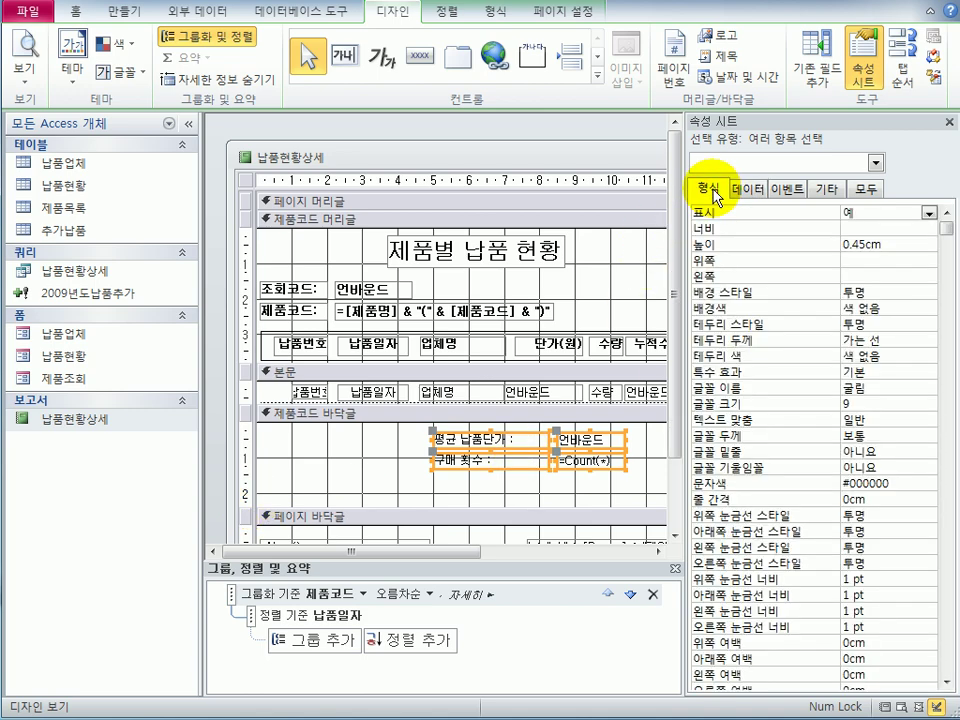
click(883, 438)
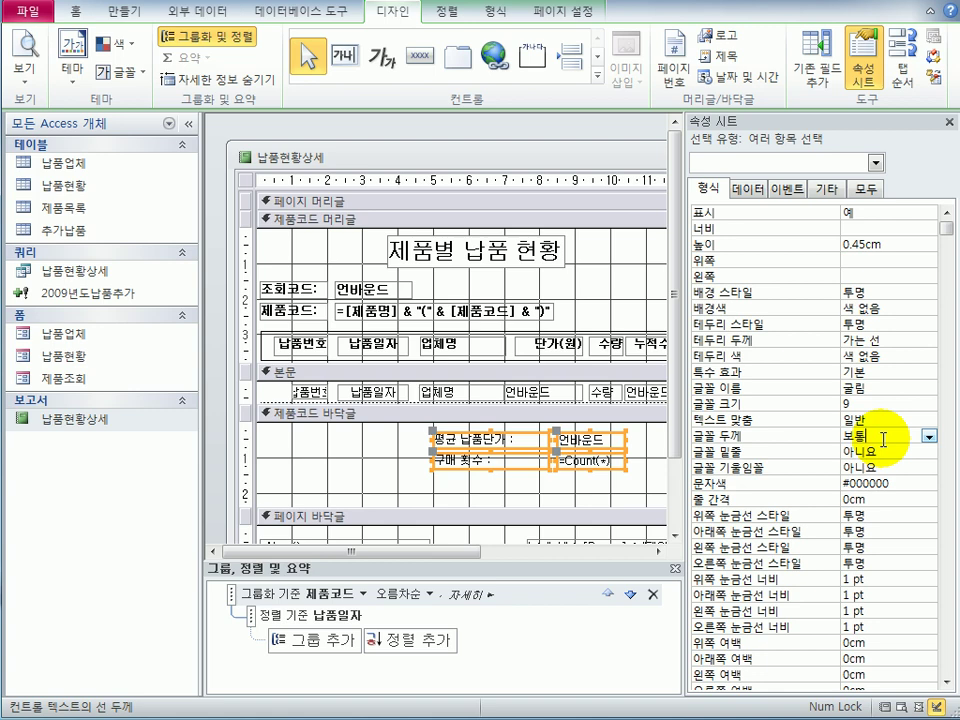
click(929, 437)
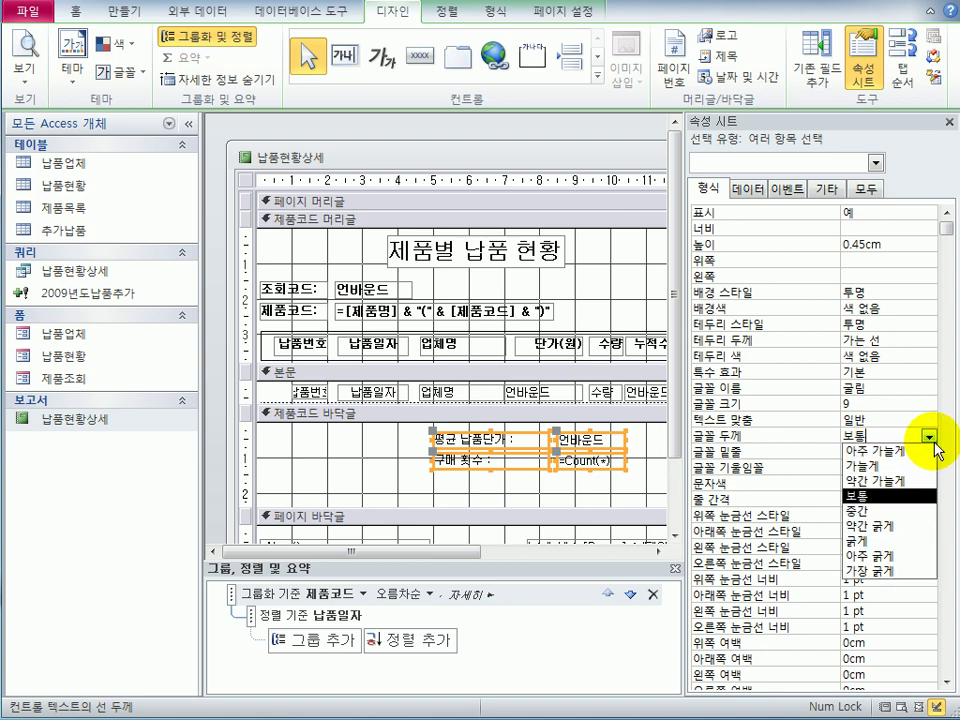
click(893, 540)
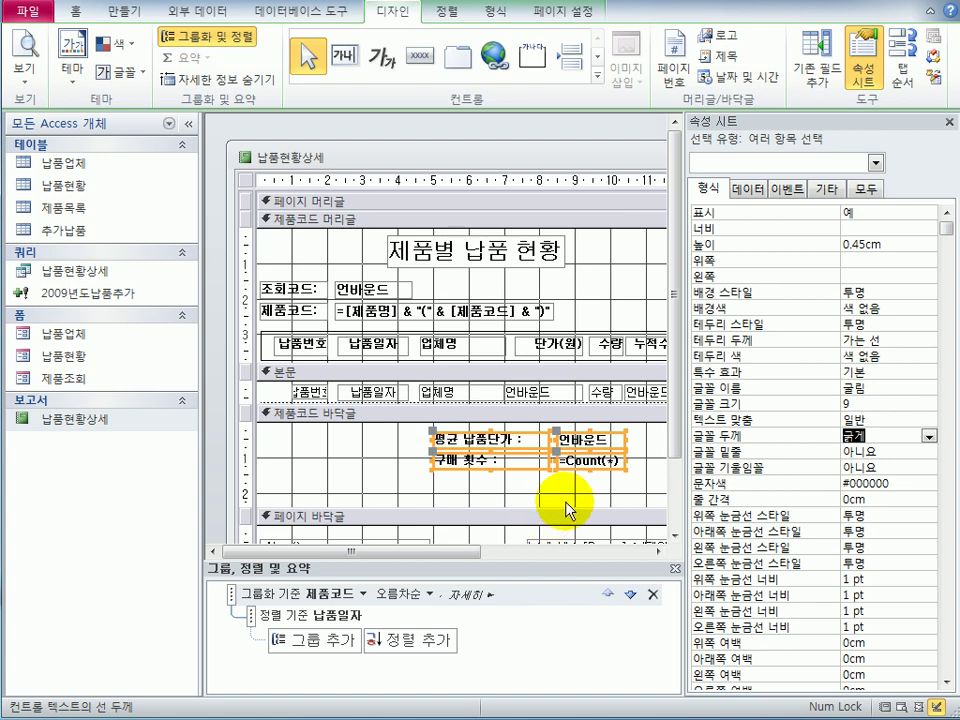
click(515, 503)
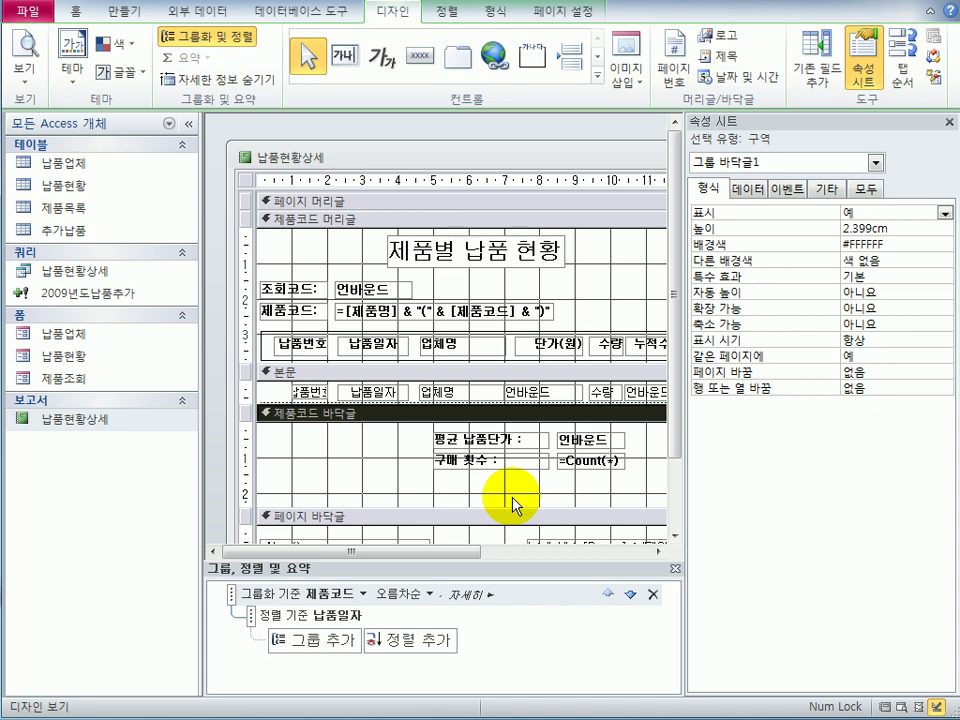
Draw a horizontal line about 11.2 cm wide in the 제품코드 바닥글 section, below the 구매 횟수 control
click(599, 78)
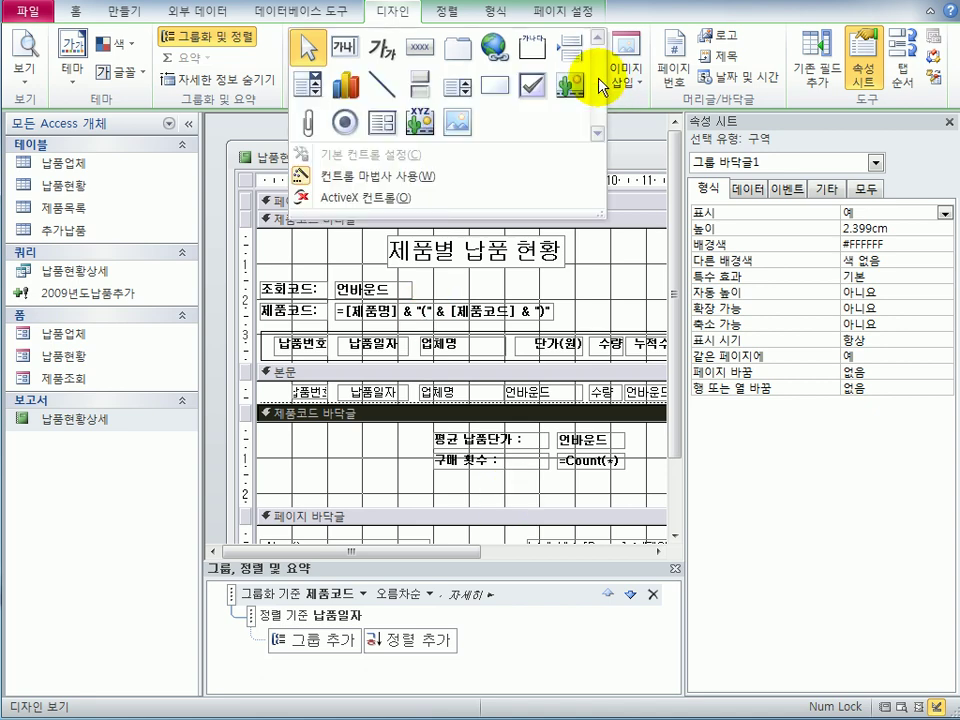
click(378, 86)
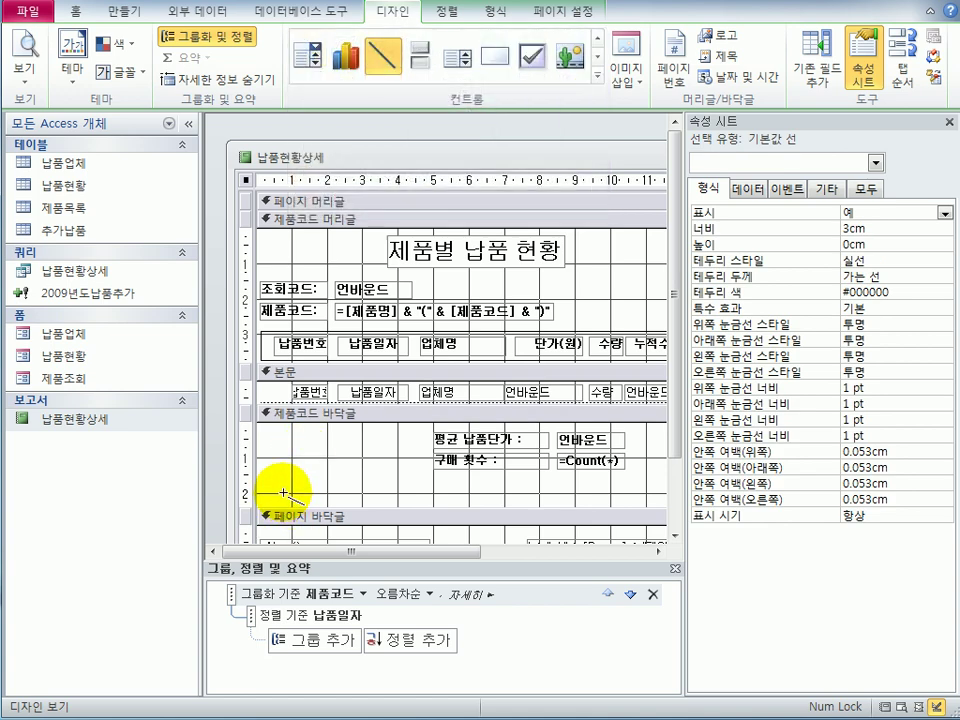
drag(280, 484, 281, 486)
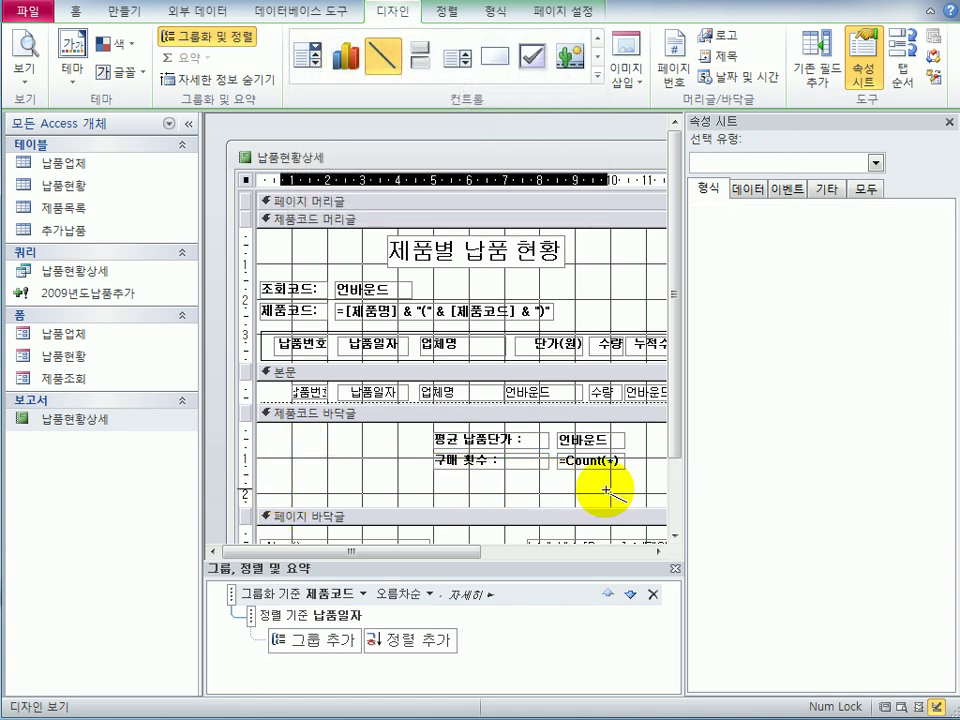
drag(660, 489, 671, 489)
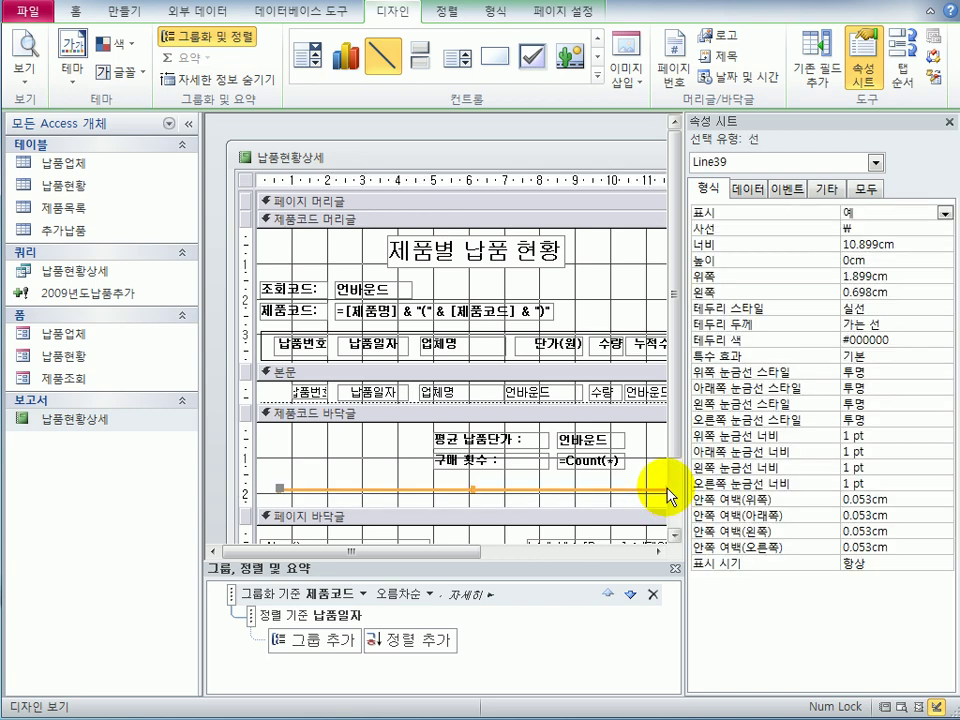
drag(486, 554, 570, 558)
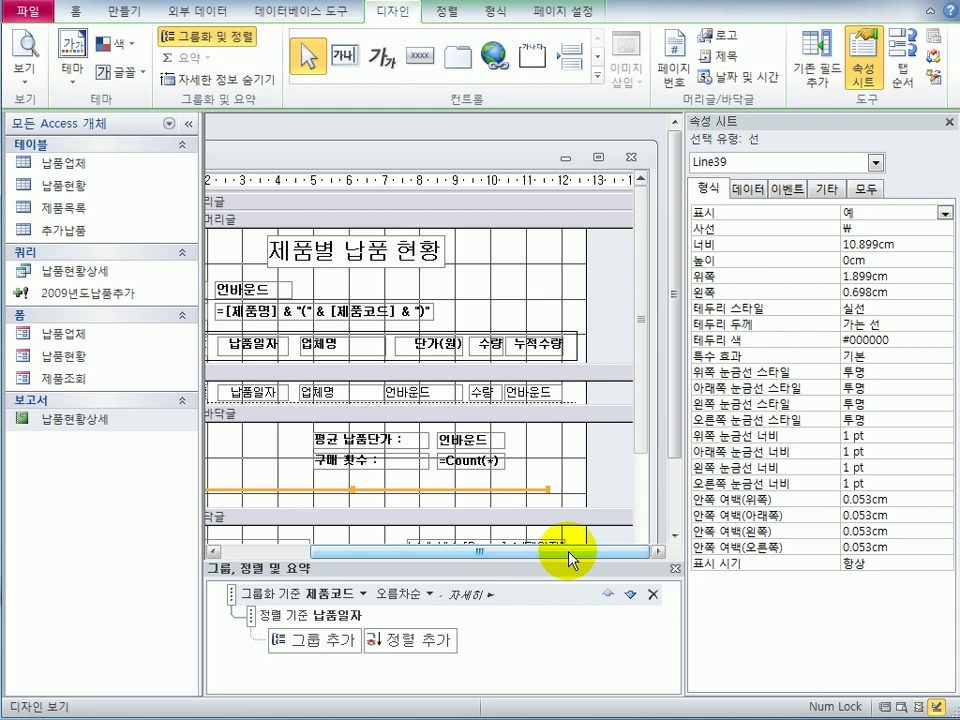
drag(546, 488, 558, 488)
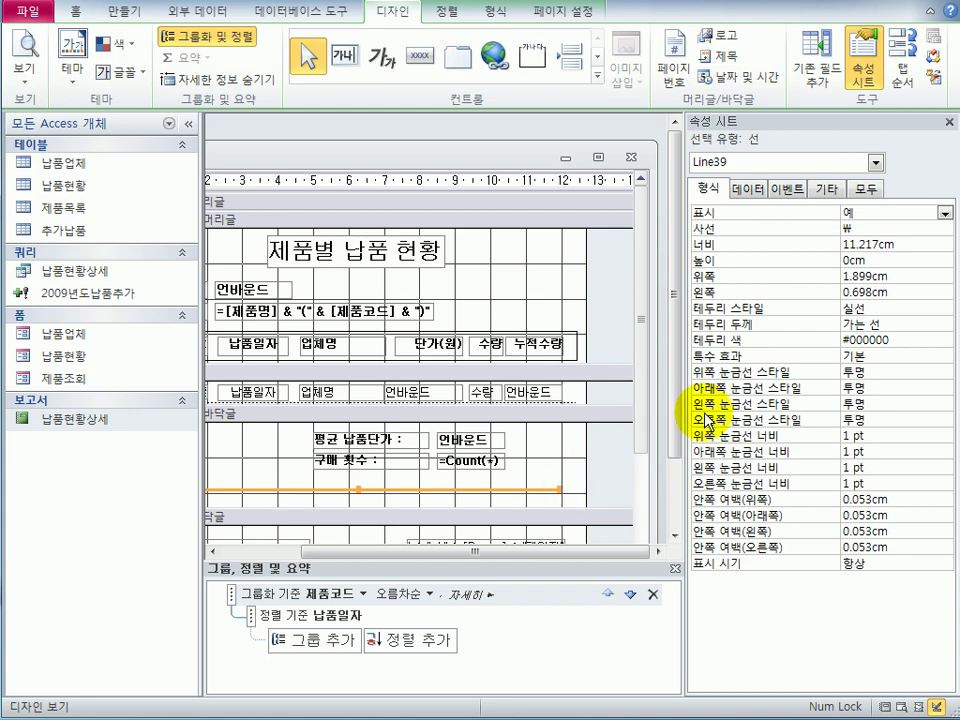
Name the line in the 제품코드 바닥글 section Line바닥글
click(865, 188)
drag(893, 215, 761, 221)
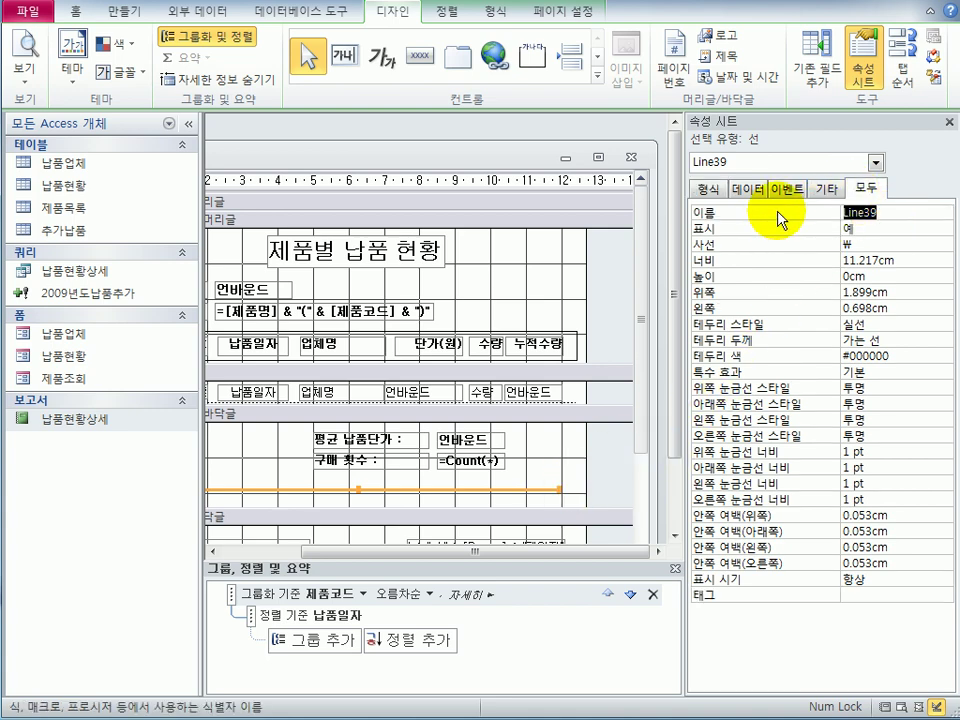
text(ㅣ)
text(Line)
text(바다)
text(ㄱ글)
key(Return)
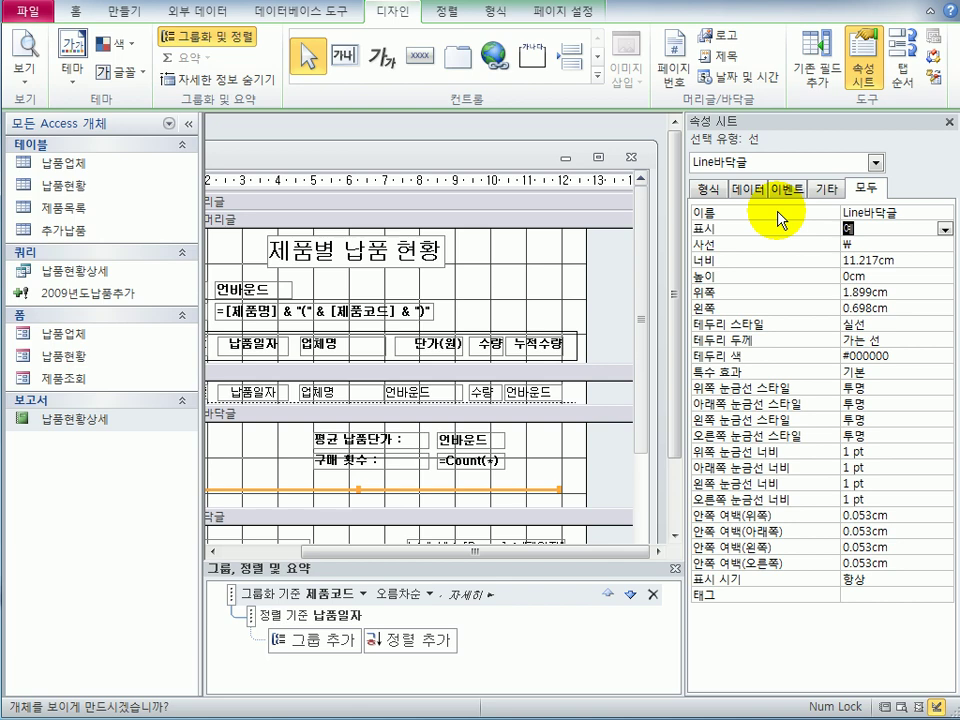
Select the Txt구매가 text box and begin its control source (컨트롤 원본) expression with =
click(876, 162)
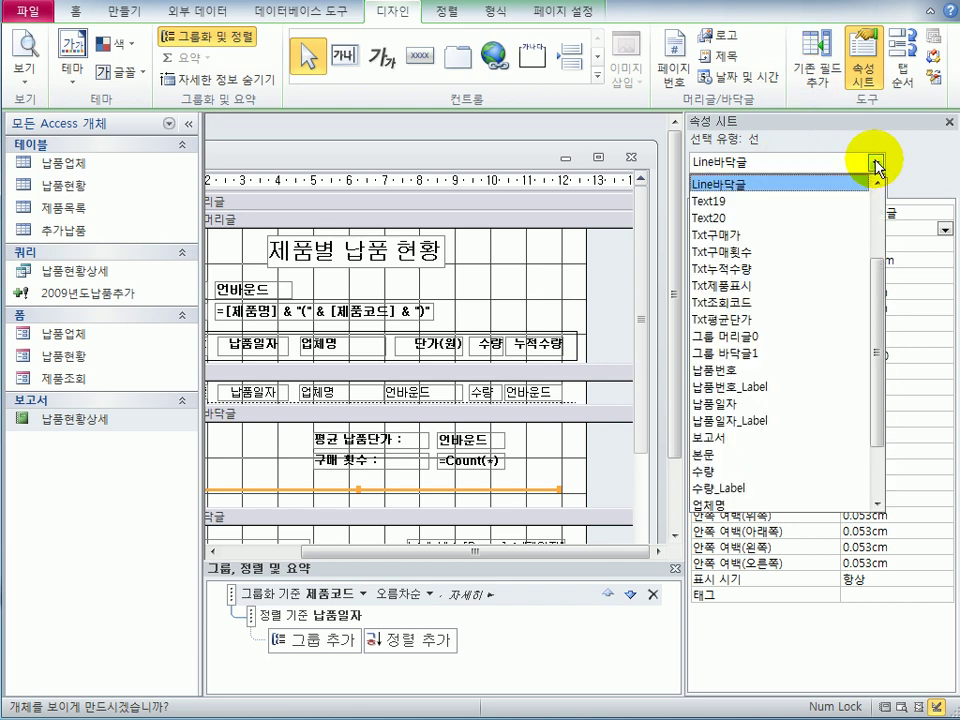
click(846, 236)
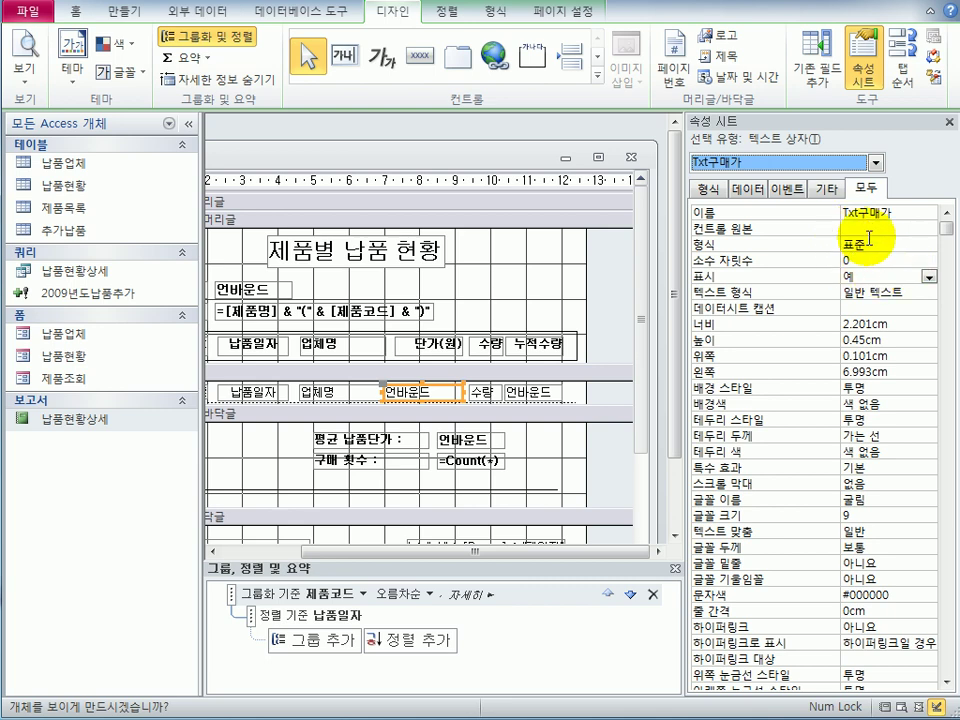
click(859, 230)
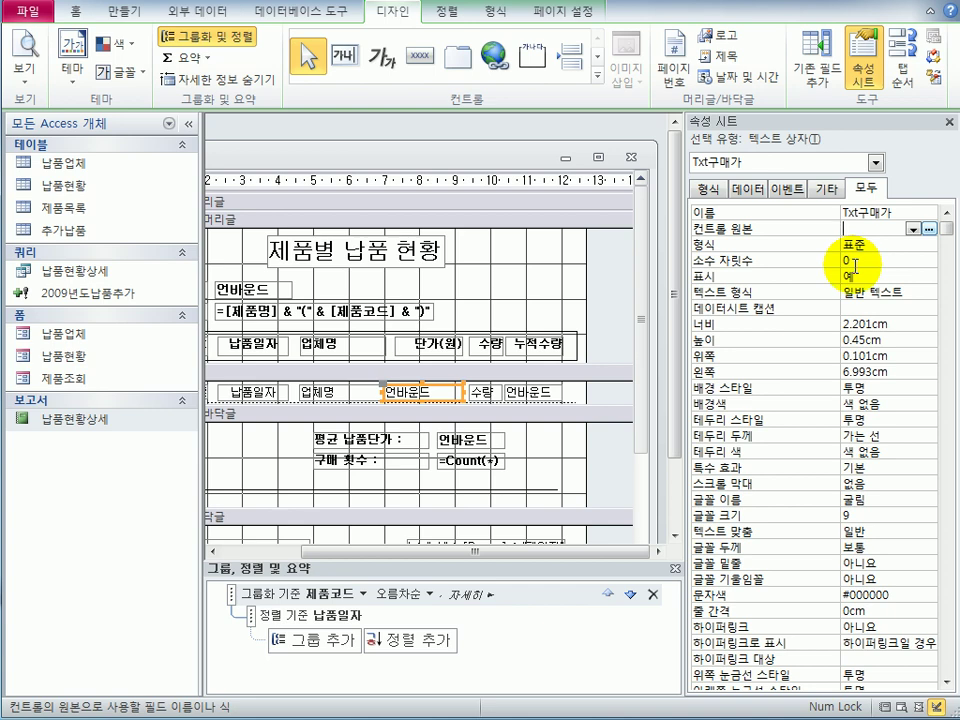
text(=[폐)
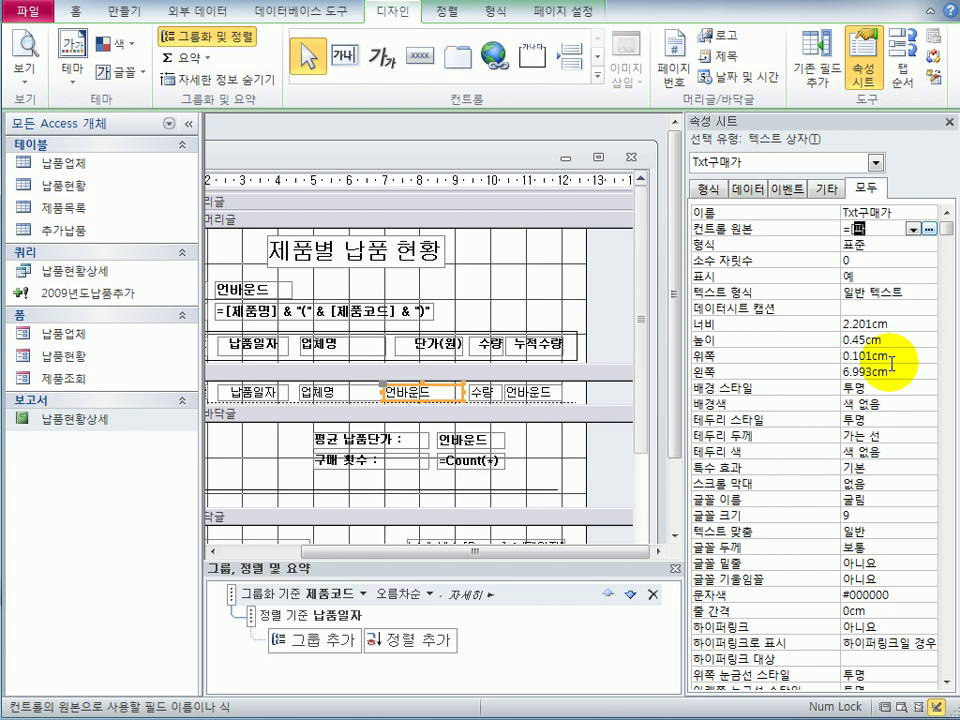
text(eks)
key(BackSpace)
key(BackSpace)
key(BackSpace)
key(BackSpace)
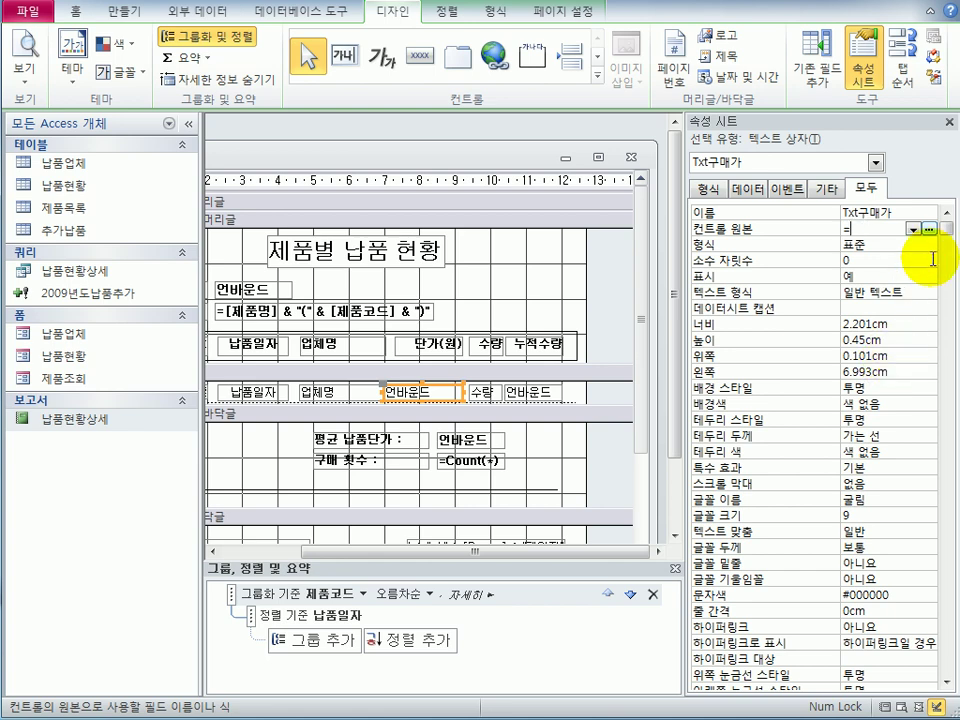
Complete the control source expression of Txt구매가 as =[단가(만원)]*10000 in the enlarged editor (확대/축소)
right_click(862, 228)
click(905, 258)
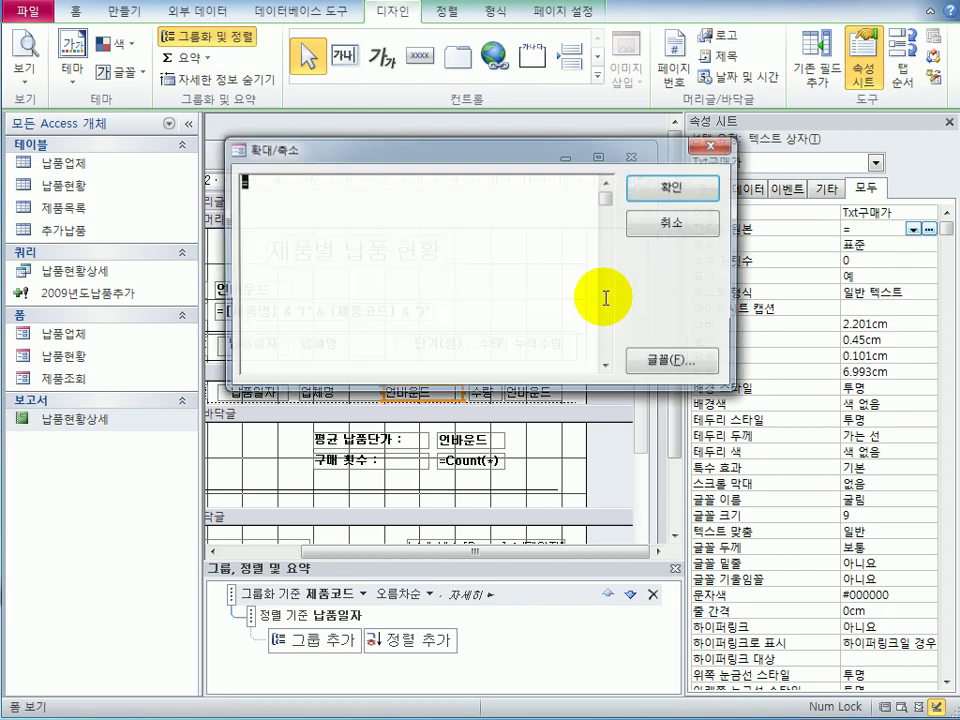
click(470, 227)
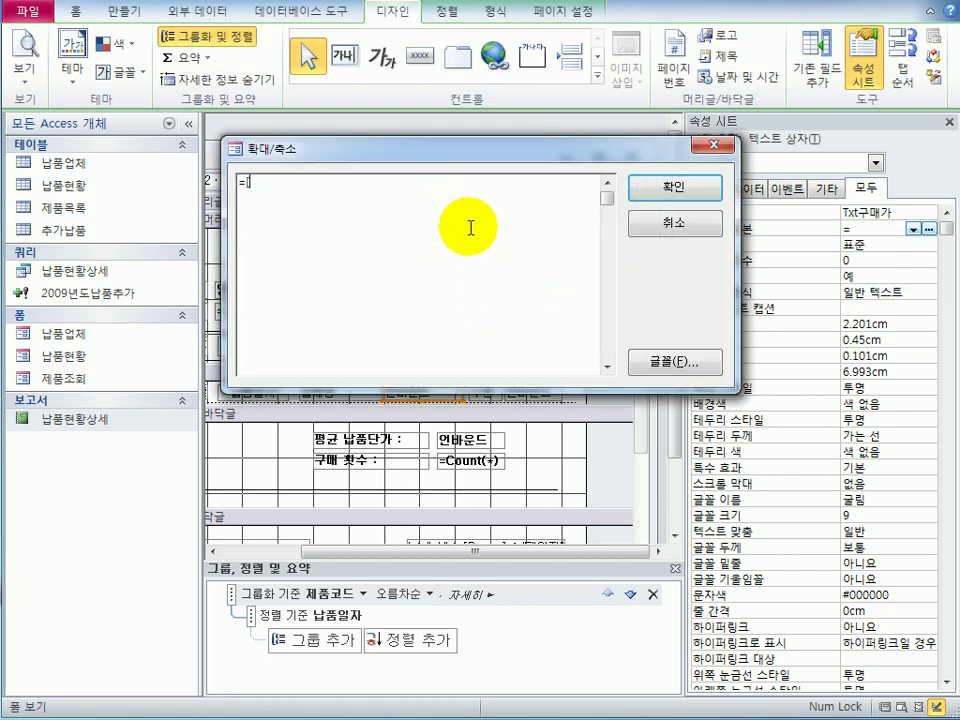
text(ㅂ)
text(단가(만원))
text(])
text(*)
text(1)
text(0000)
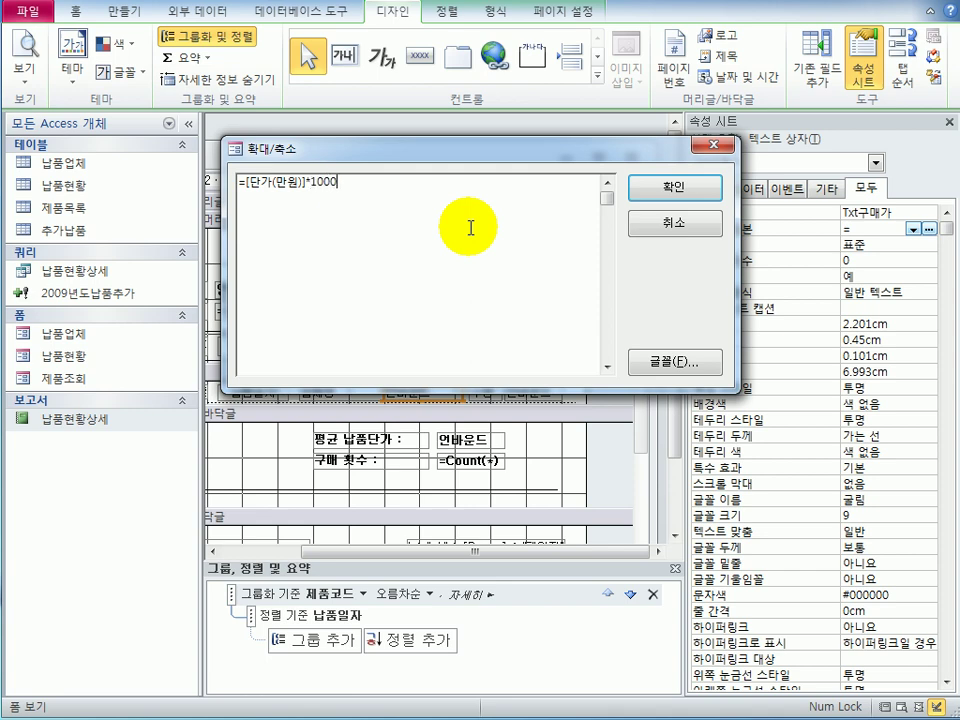
click(644, 190)
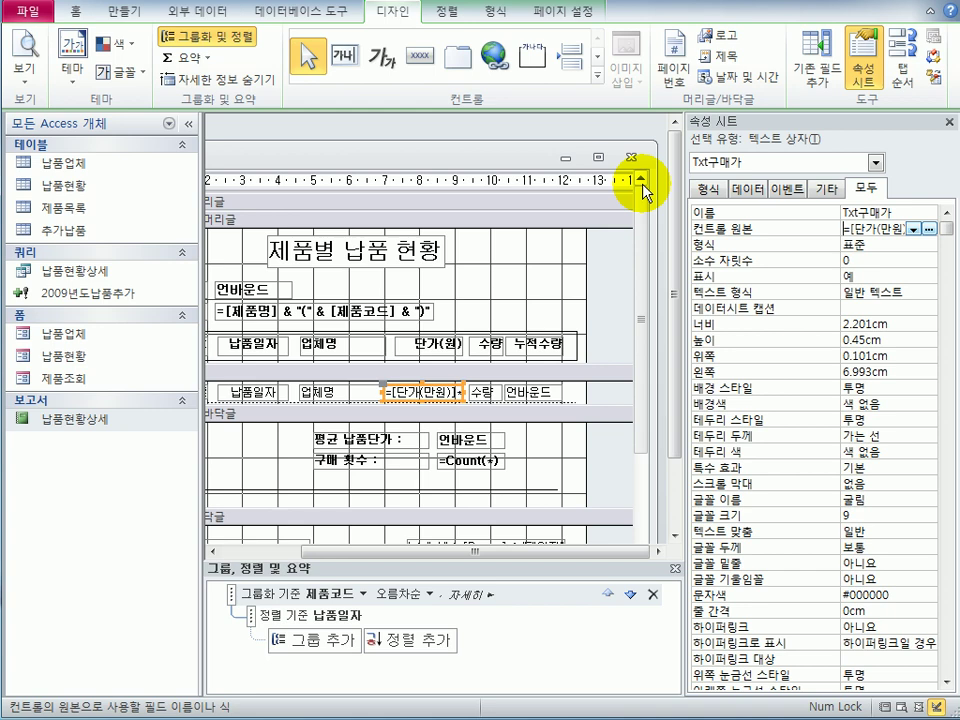
Bind Txt누적수량 in the 본문 section to the 수량 field and set its running sum (누적 합계) to 그룹
click(548, 402)
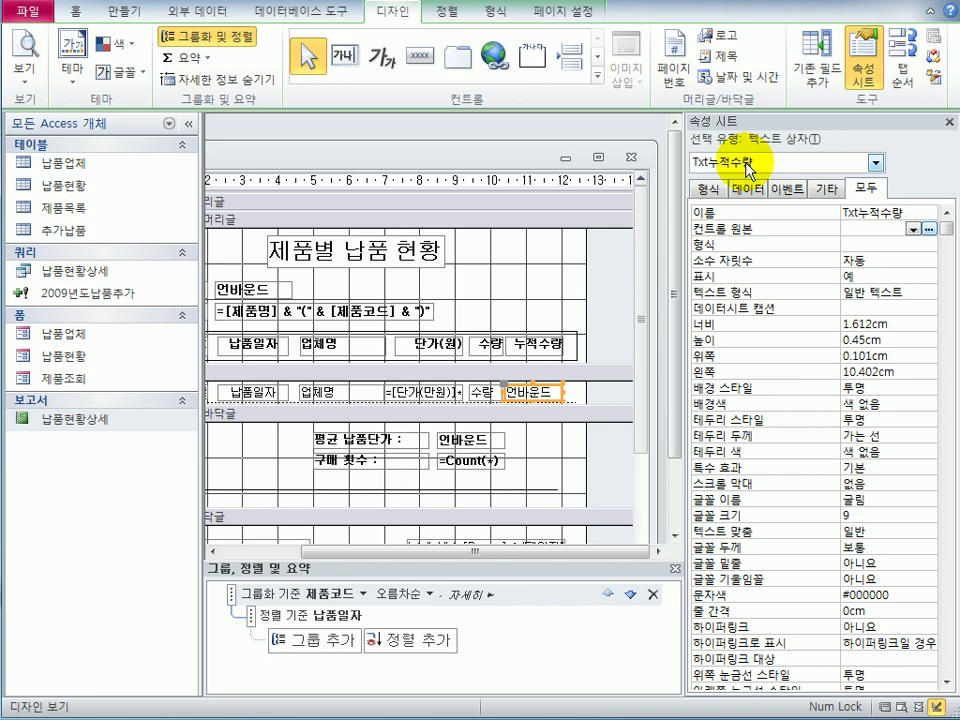
click(914, 229)
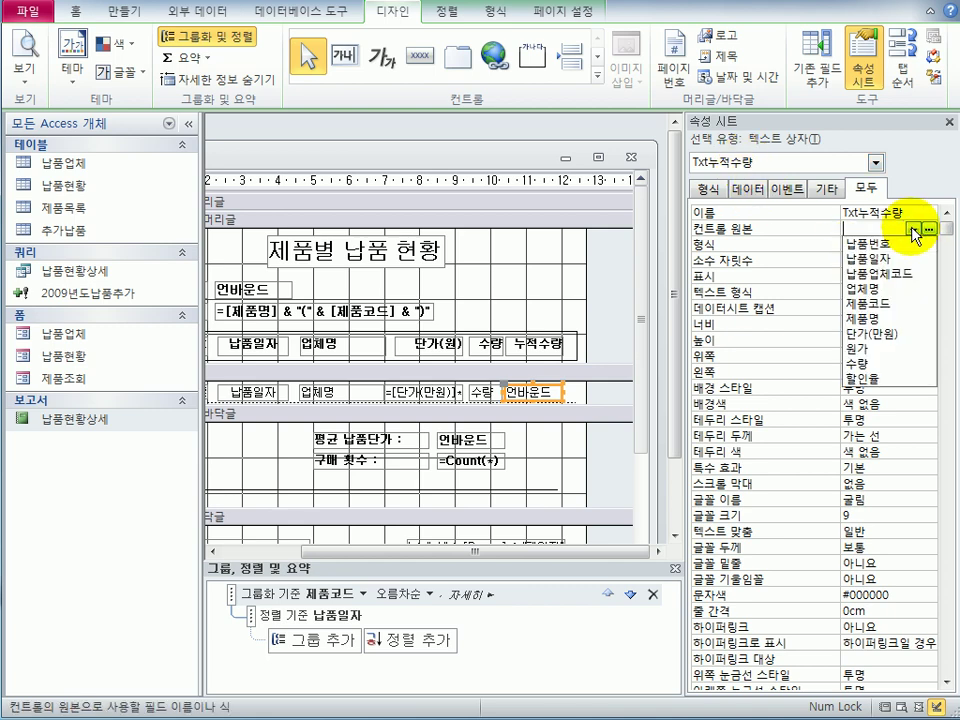
click(866, 365)
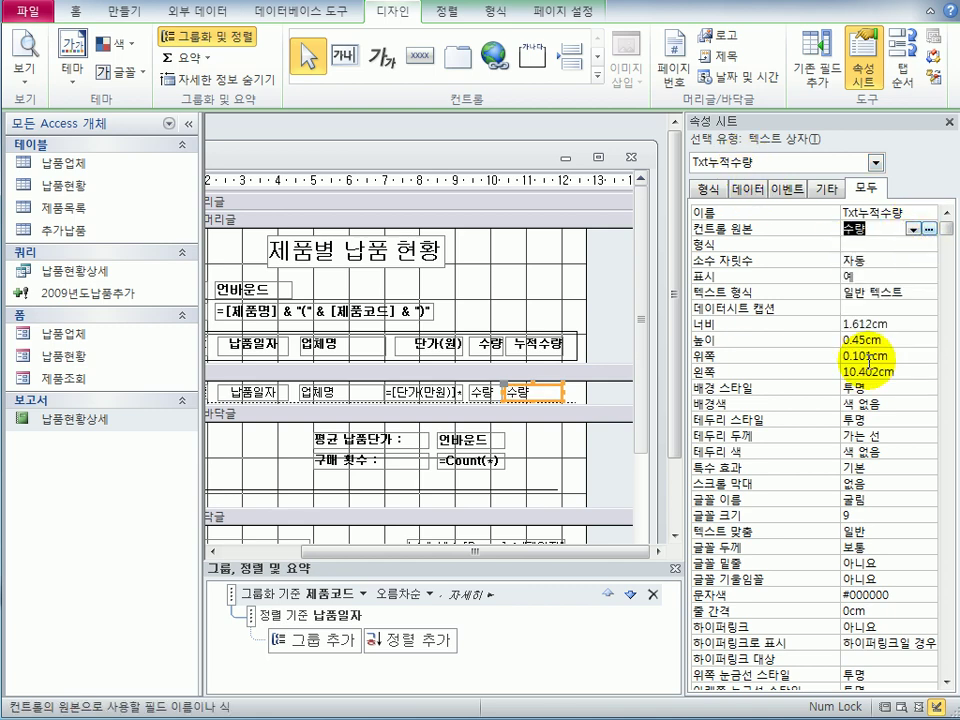
click(748, 188)
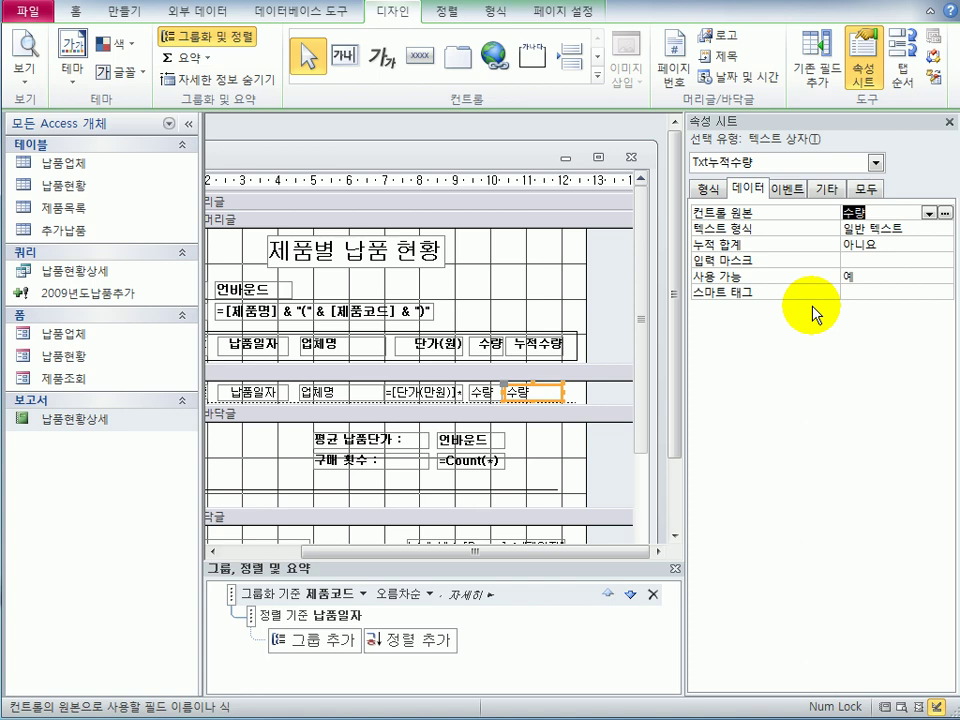
click(840, 245)
click(945, 244)
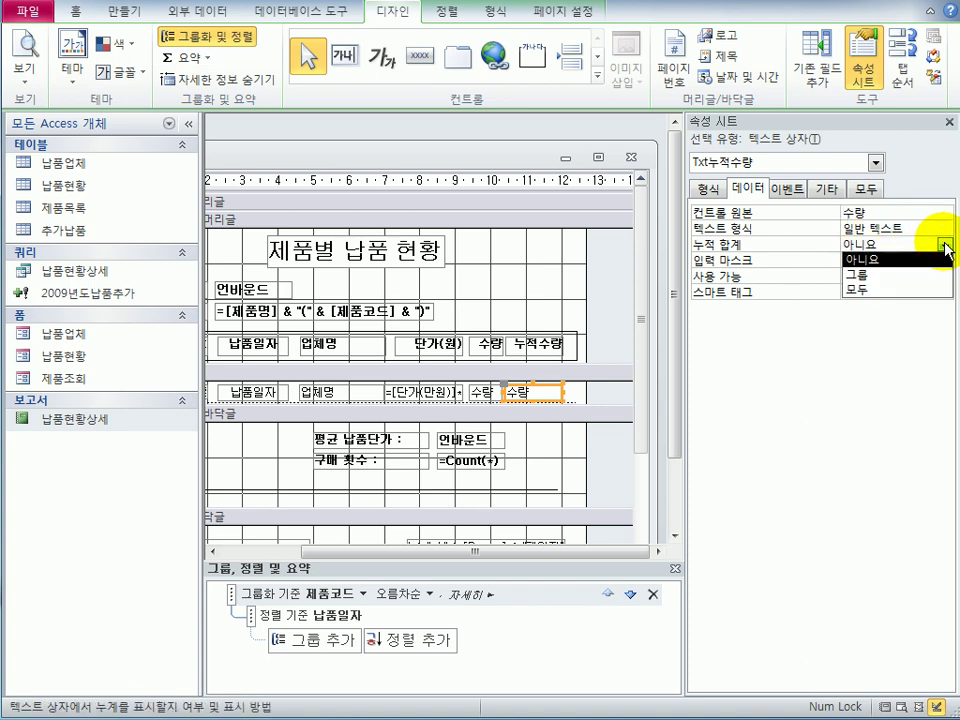
click(925, 275)
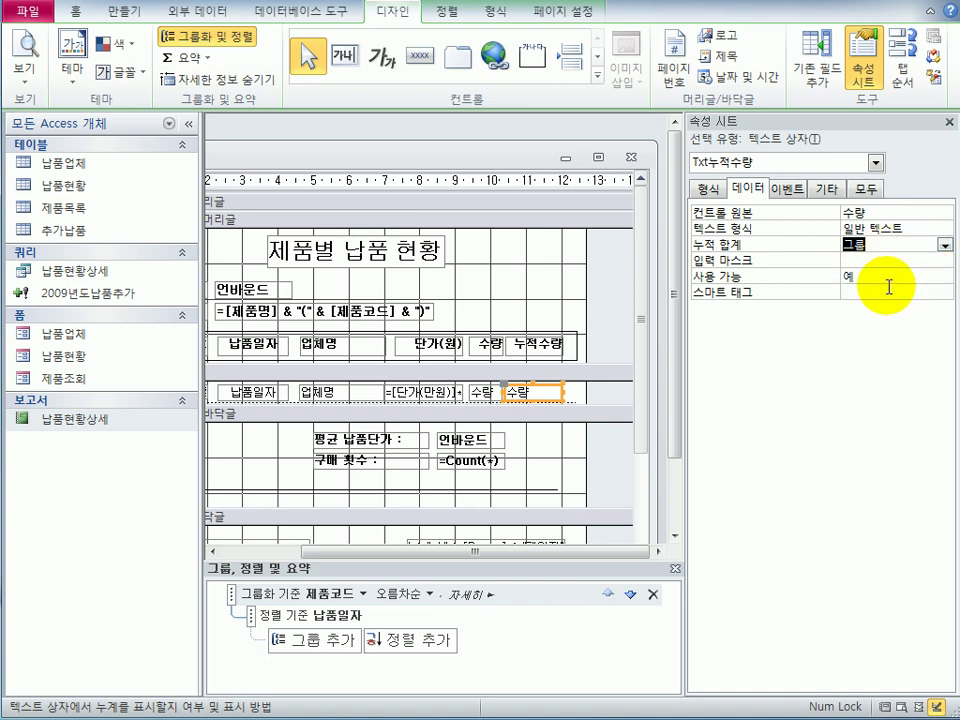
Set the control source of Txt평균단가 to =Avg([단가(만원)])*10000
click(876, 162)
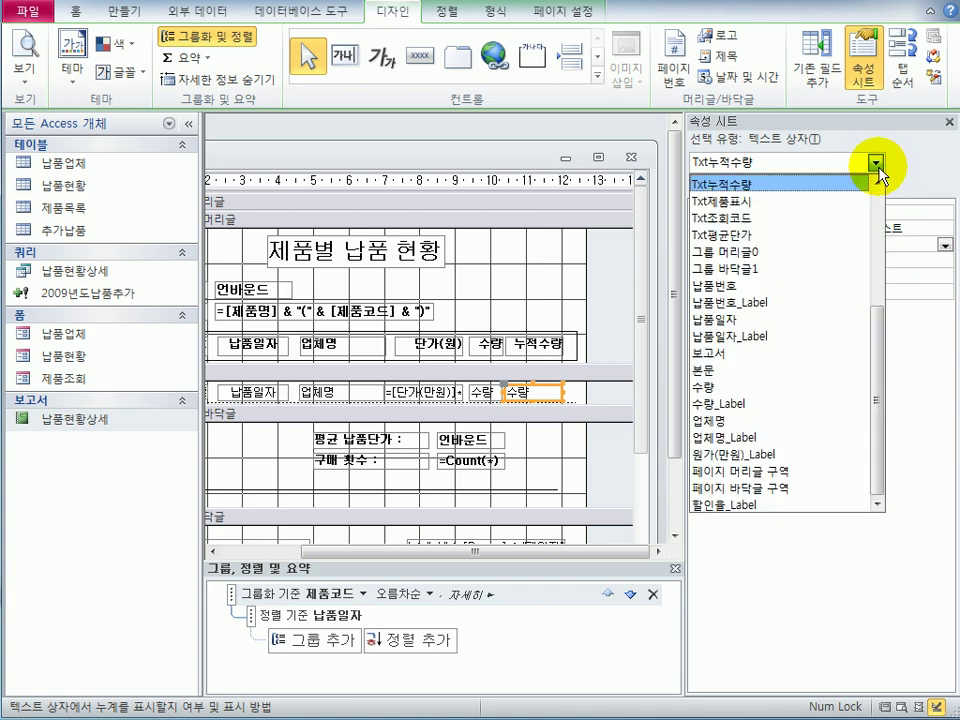
click(840, 235)
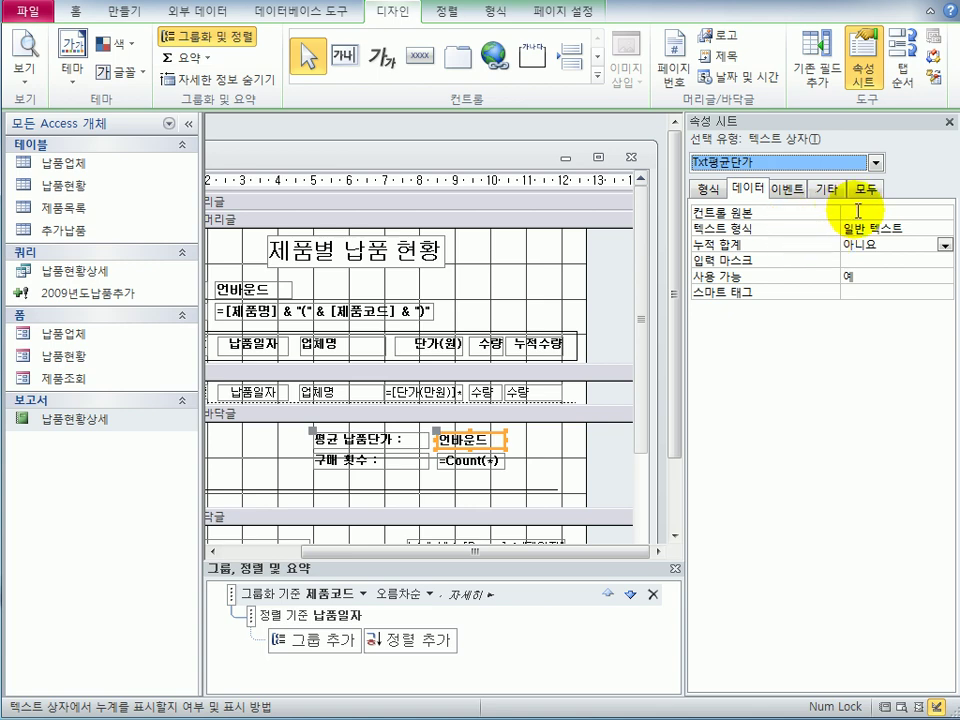
click(853, 210)
right_click(853, 218)
click(866, 240)
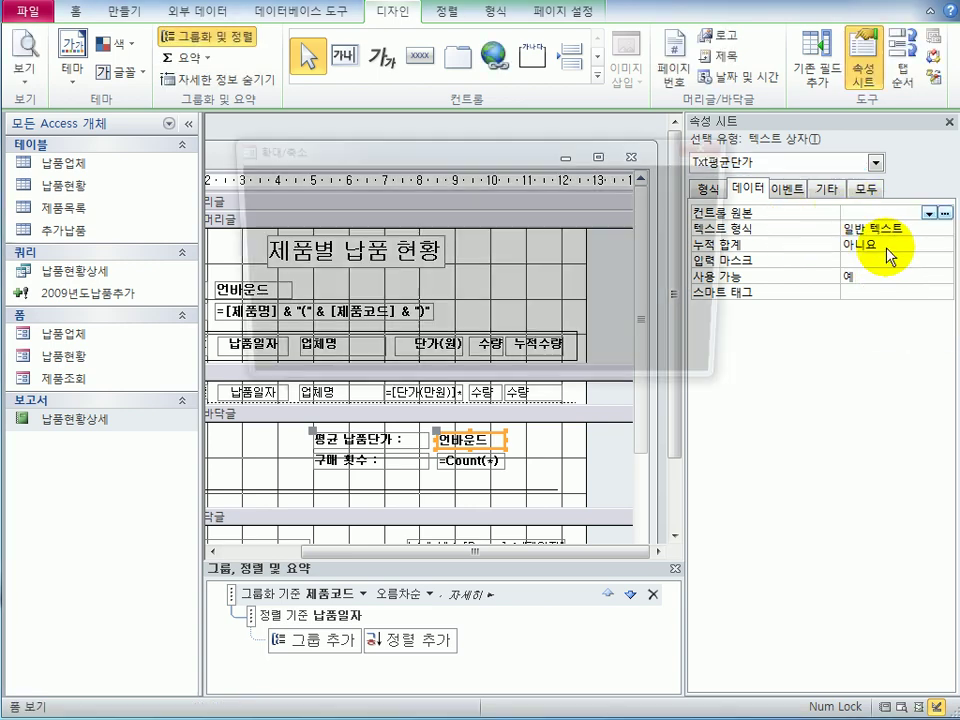
text(=)
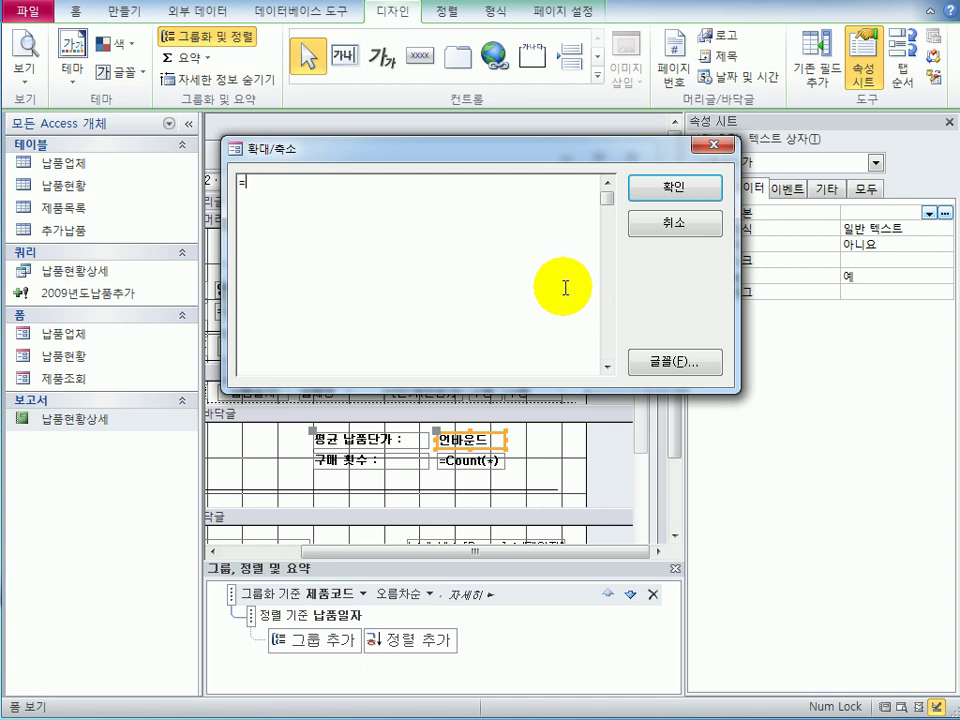
text(avg())
key(Left)
text([단가(만원))
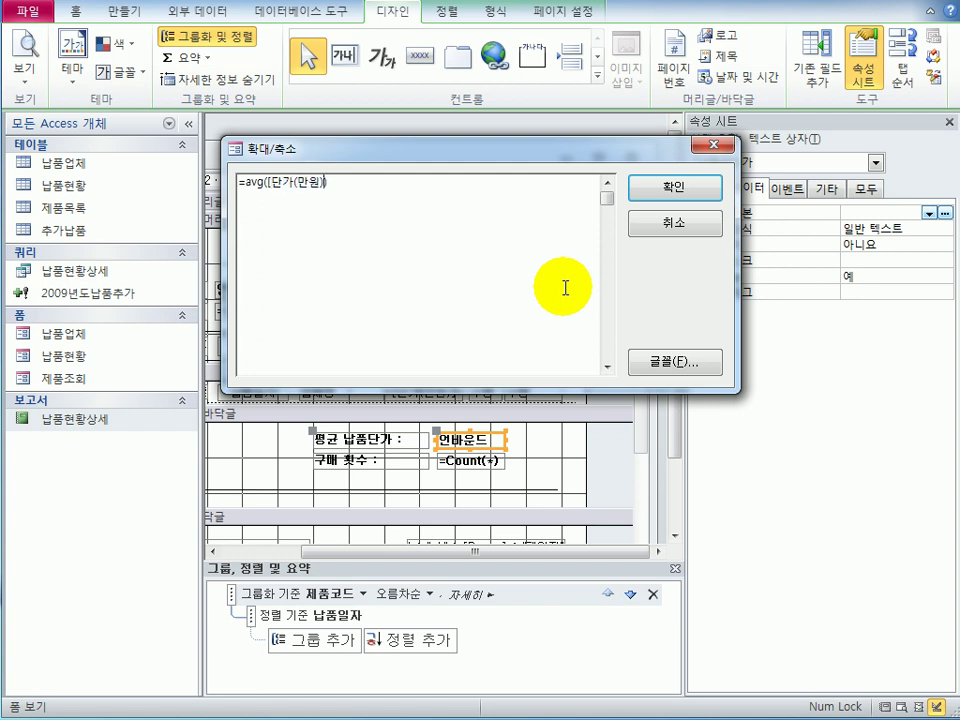
text(])*10000)
click(658, 197)
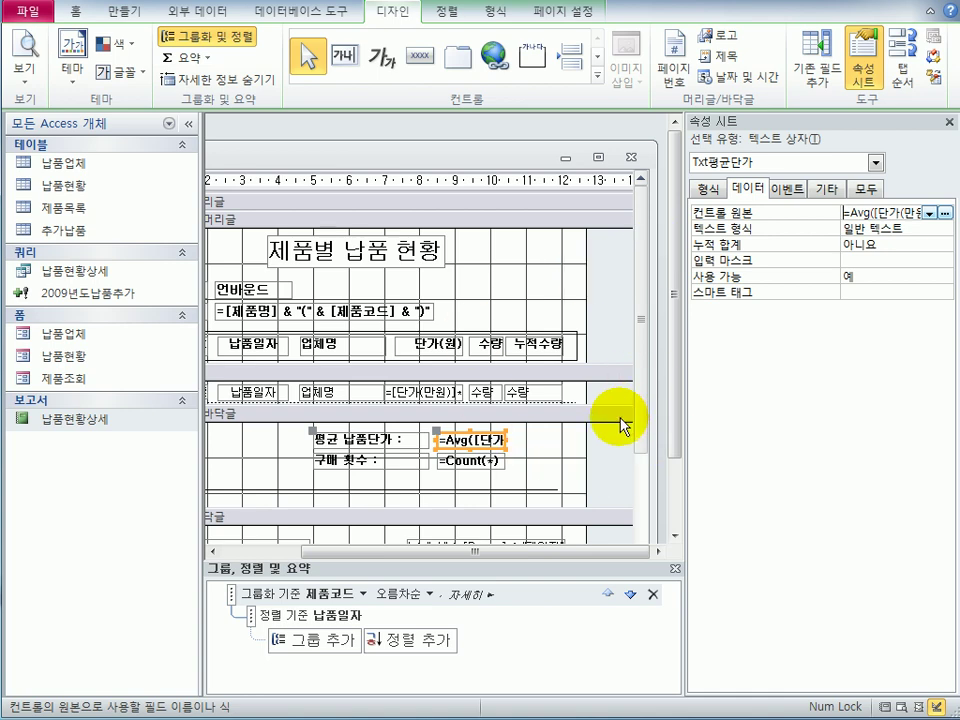
Check the 단가, 누적수량 and 평균 납품단가 values and the footer line in print preview, enlarging the report window, and return to design view
click(27, 55)
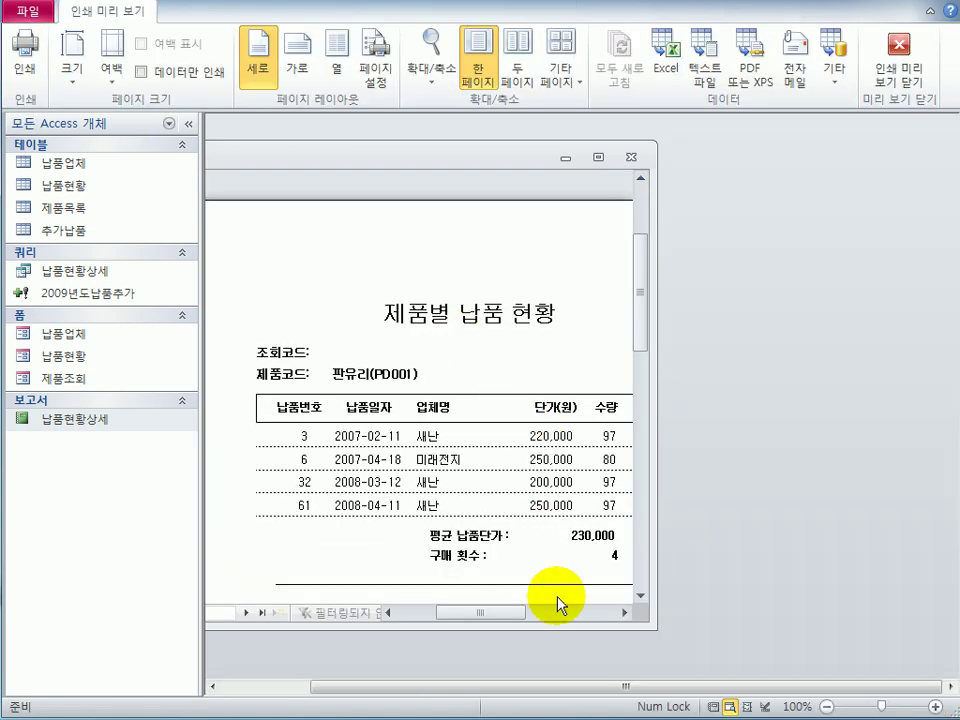
drag(644, 625, 791, 677)
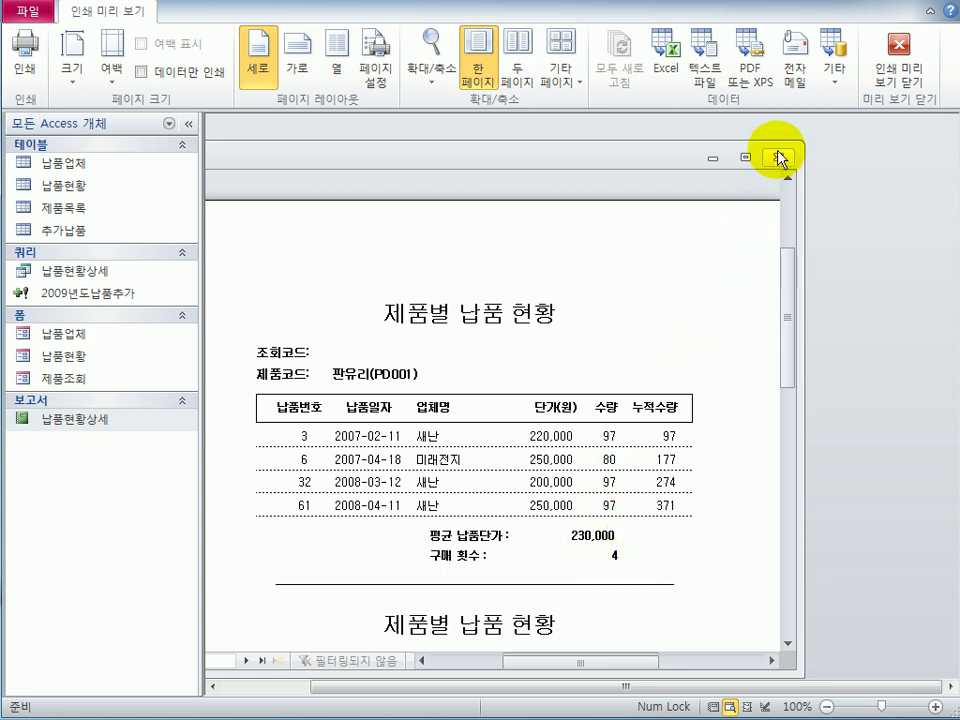
click(893, 40)
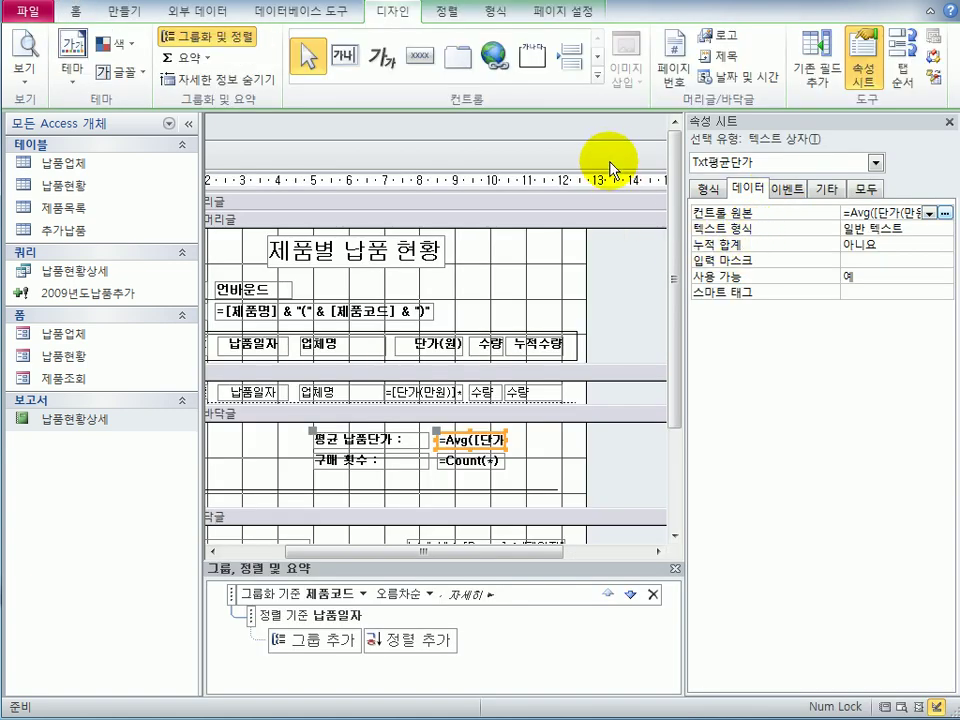
Close the property sheet and the 납품현황상세 report, saving its design changes
click(950, 121)
click(777, 160)
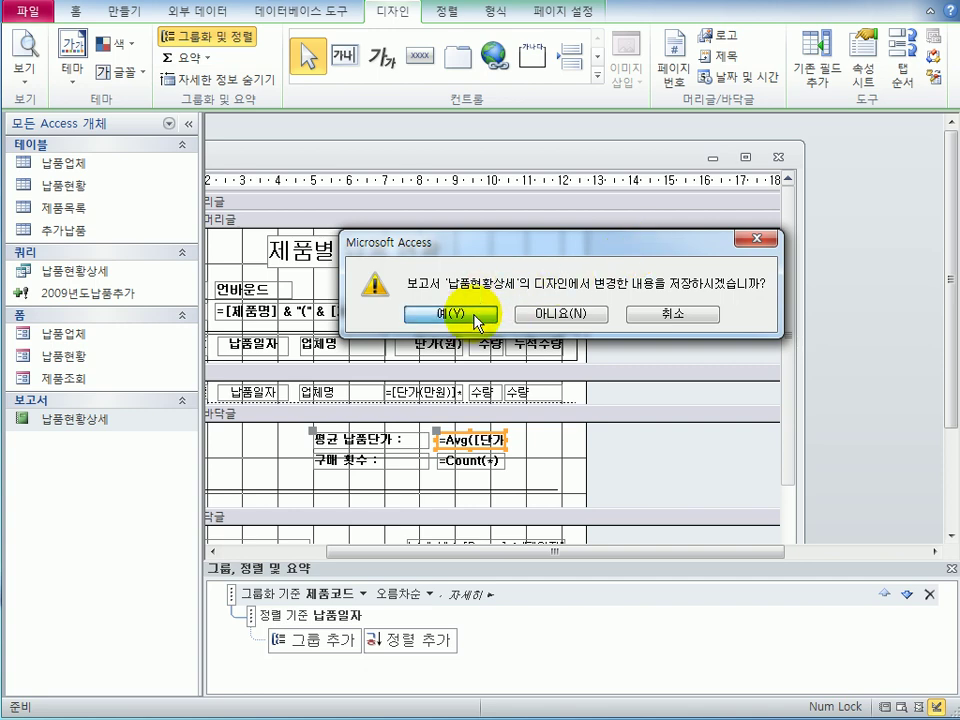
click(476, 318)
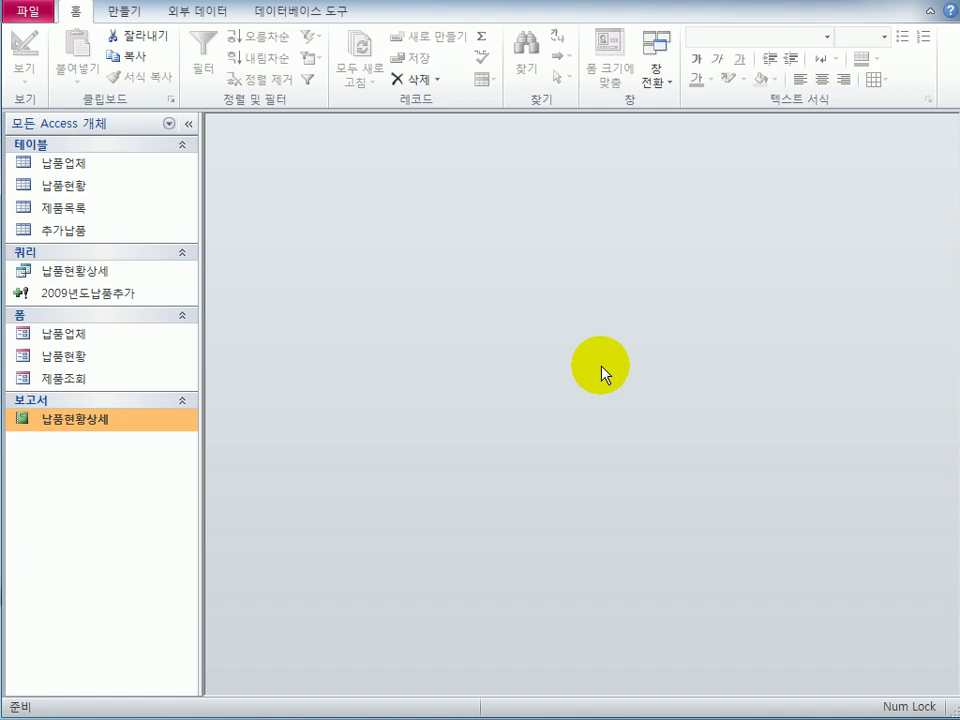
Open the 제품조회 form in design view and enlarge its window to show the full form layout
click(122, 385)
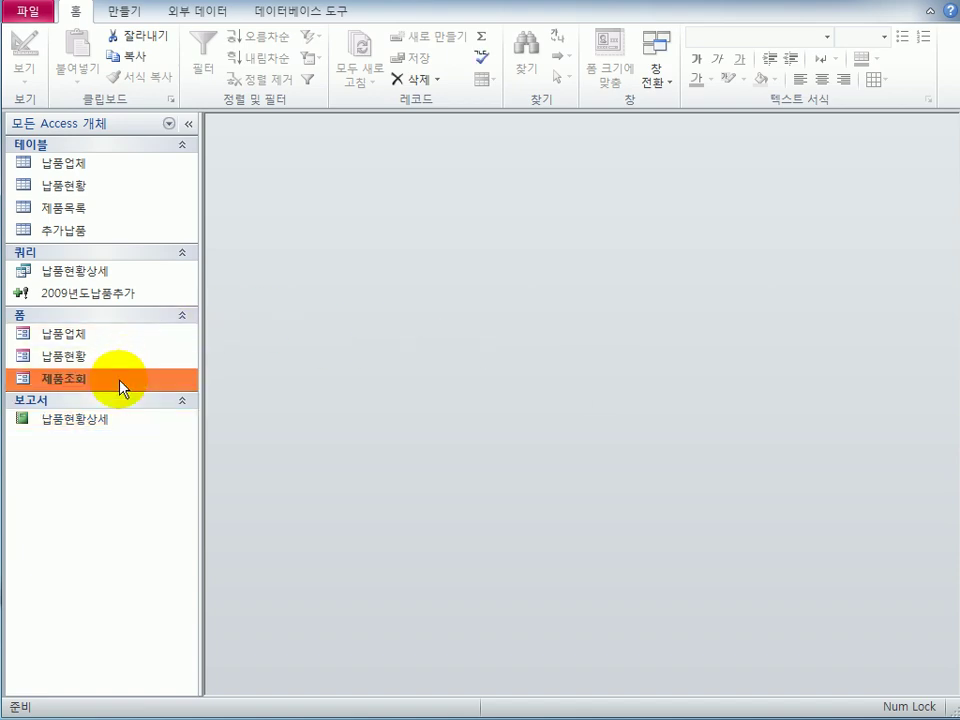
right_click(122, 387)
click(276, 431)
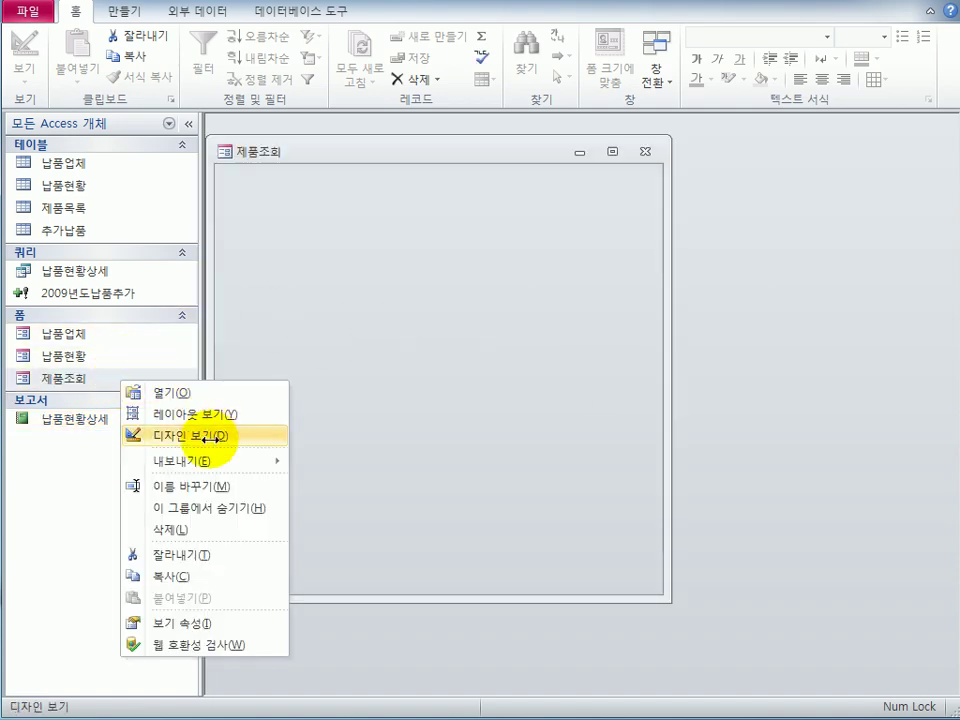
drag(664, 598, 952, 650)
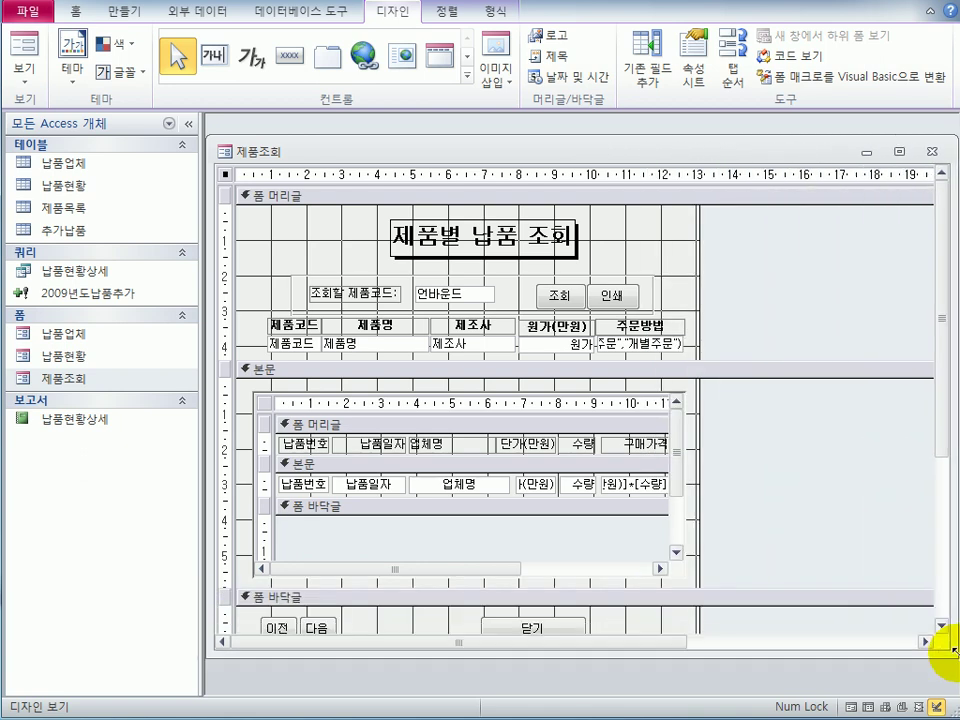
Assign an event procedure to the On Click event of the 조회 button (Cmd조회) and open its code
click(547, 305)
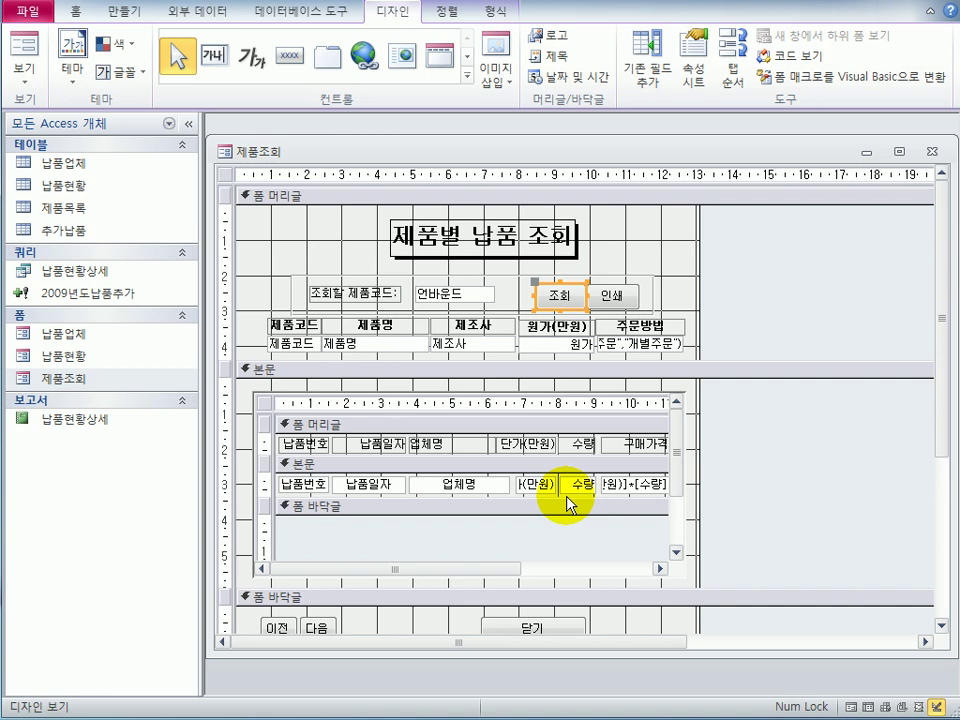
click(692, 66)
click(787, 190)
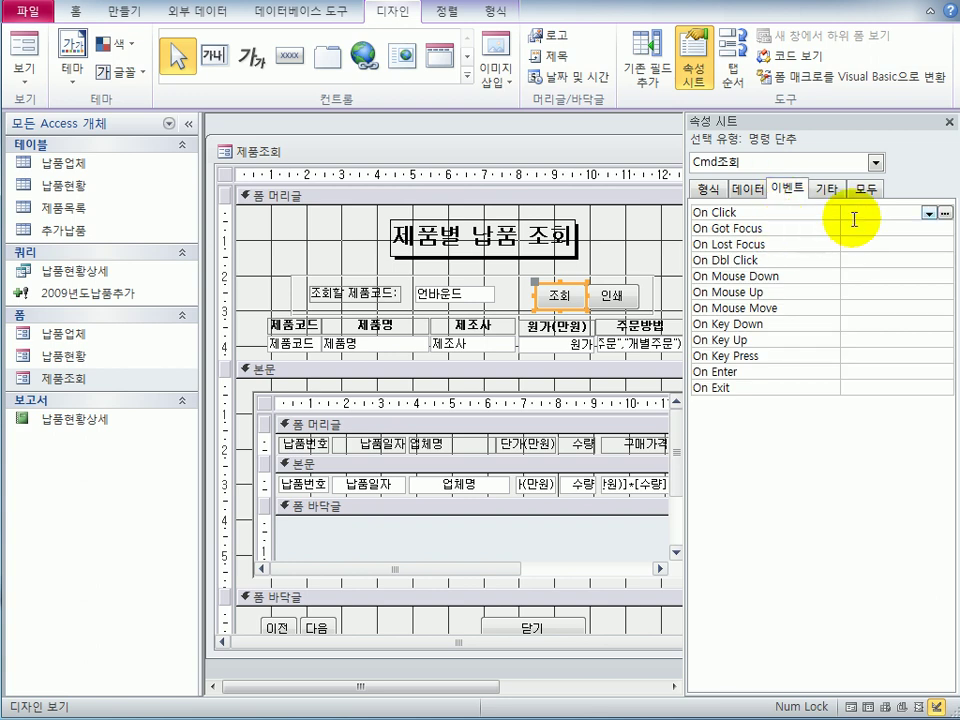
click(929, 213)
click(925, 229)
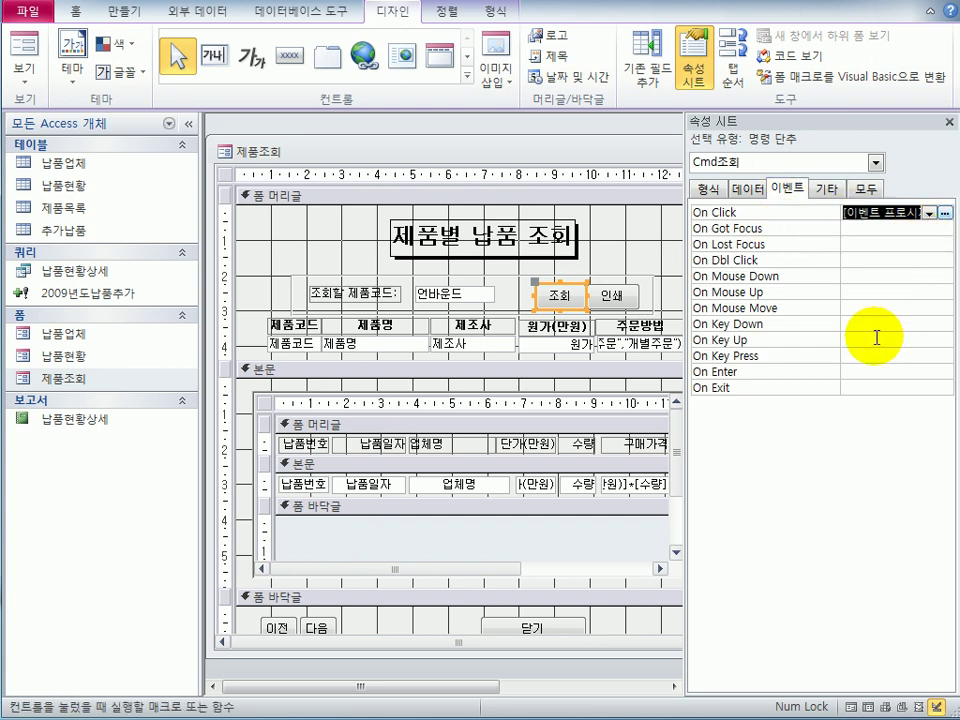
click(944, 213)
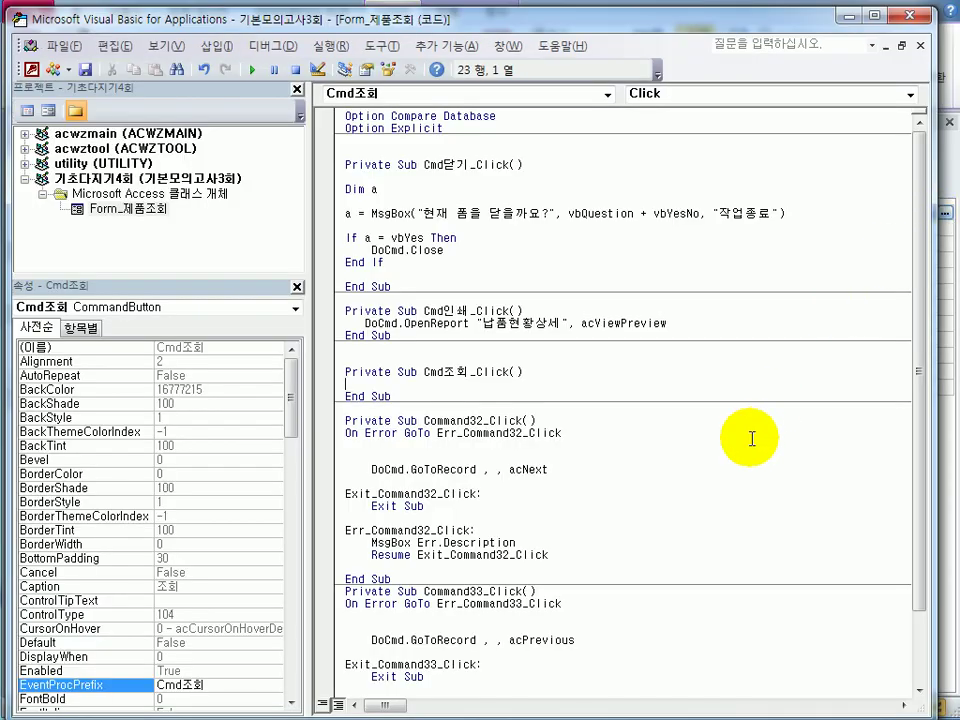
In the Cmd조회_Click procedure, write the line Me.Filter = "제품코드 = Txt조회코드"
key(Tab)
text(me.Fil)
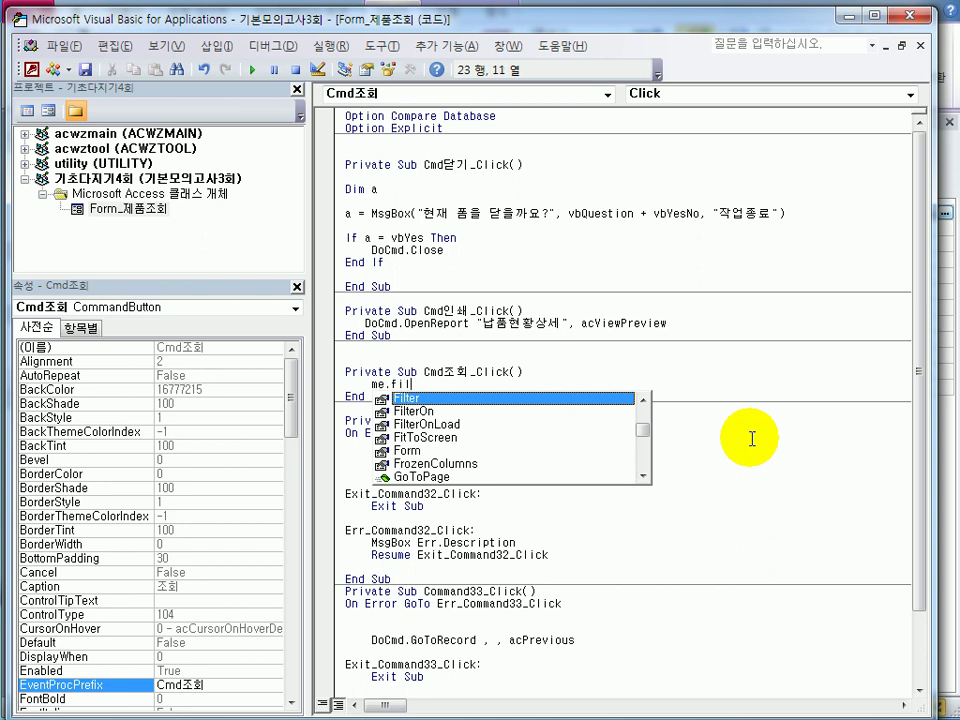
key(Tab)
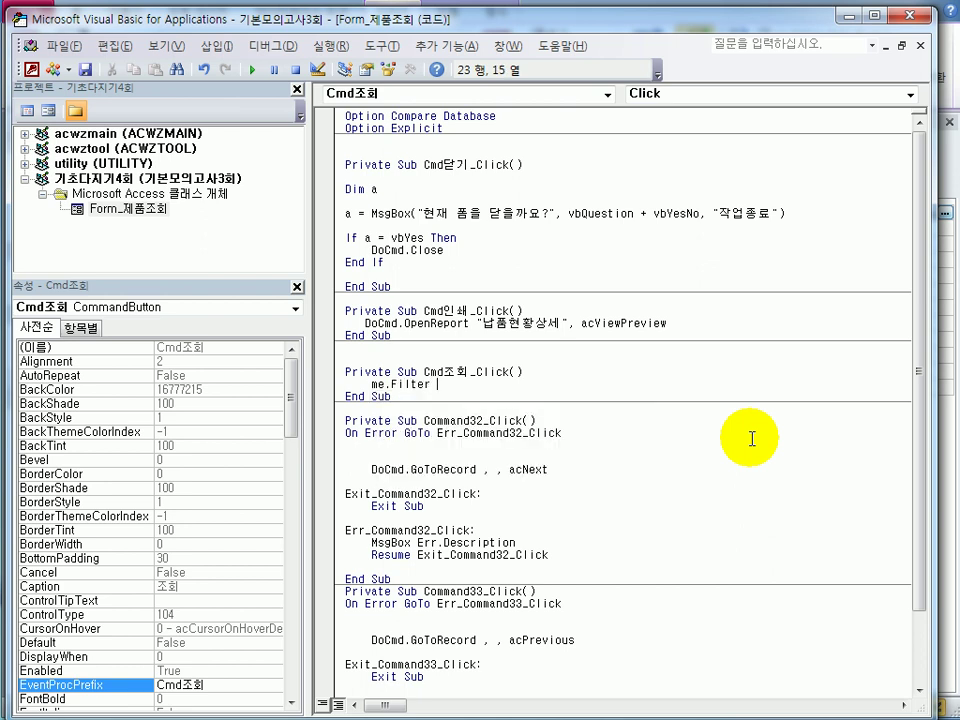
text(= ")
key(Left)
text(제품코드 = ')
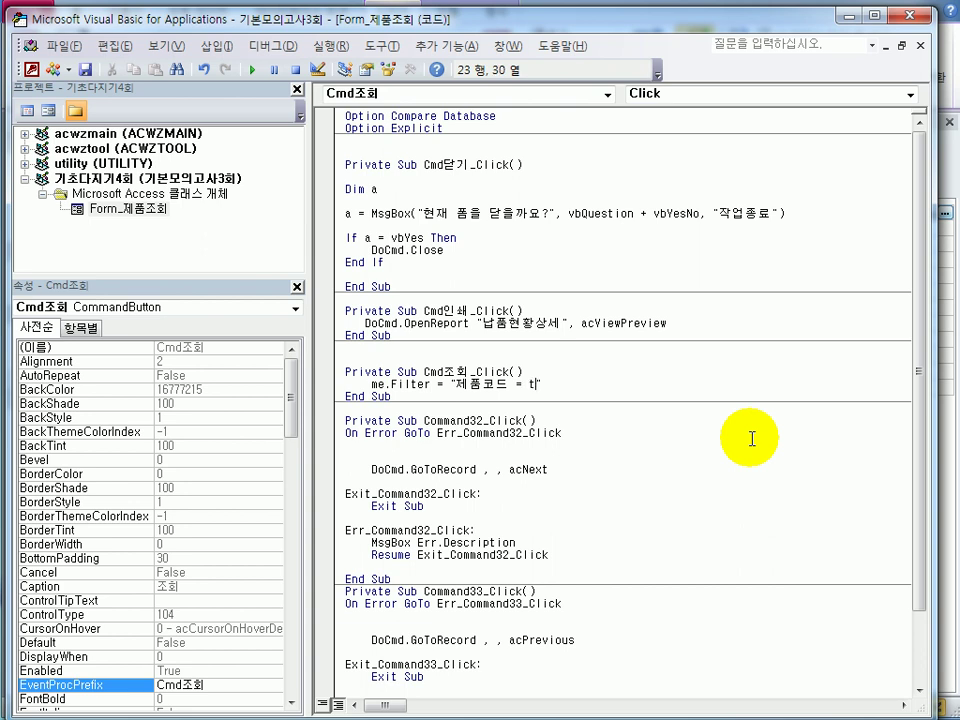
text(Txt조회코드)
key(Down)
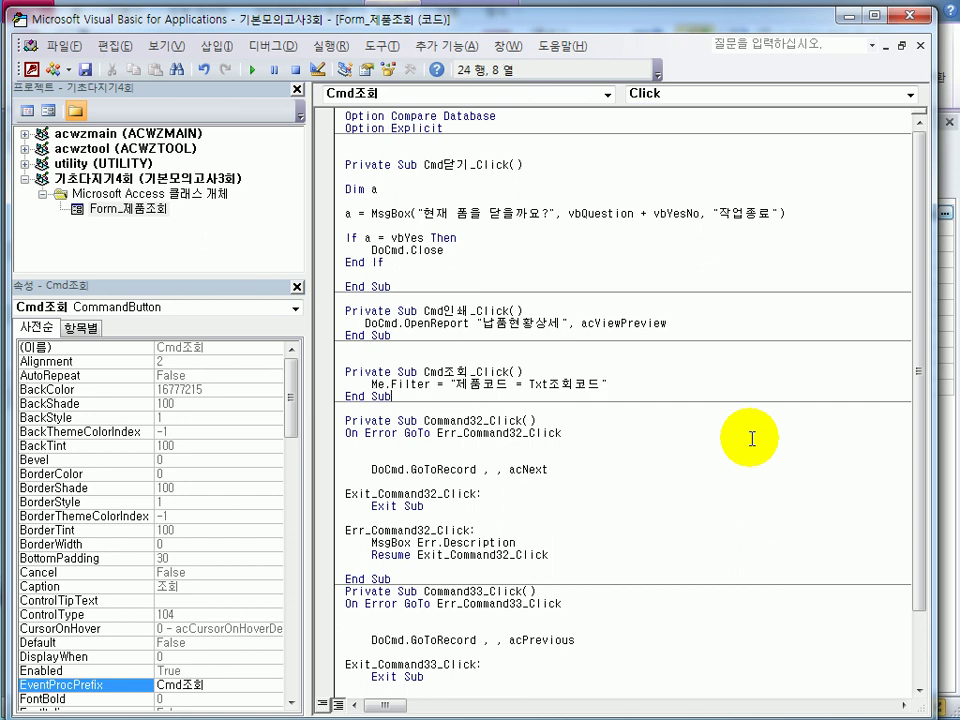
Enclose Txt조회코드 in single quotation marks inside the filter string
key(Up)
key(Left)
key(Left)
key(Left)
key(Left)
key(Left)
key(Left)
text(')
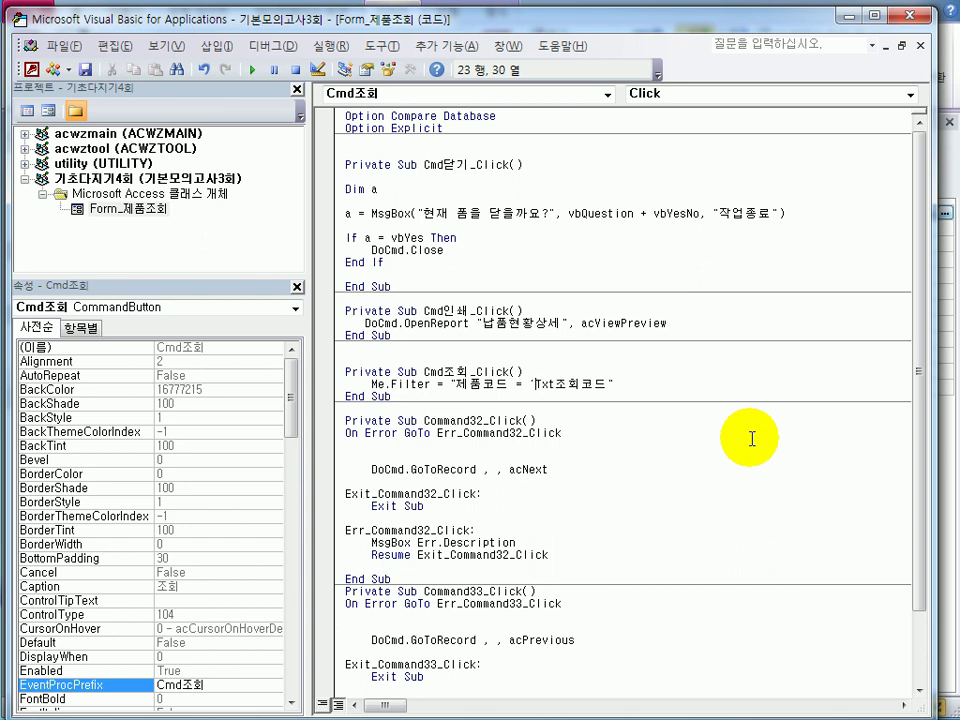
key(Right)
key(Right)
key(Right)
key(Right)
key(Right)
key(Right)
key(Right)
text(')
Split the filter string to concatenate the control value, making the line Me.Filter = "제품코드 = '" & Txt조회코드 & "'"
key(Left)
key(Left)
key(Left)
key(Left)
key(Left)
key(Left)
key(Left)
key(Left)
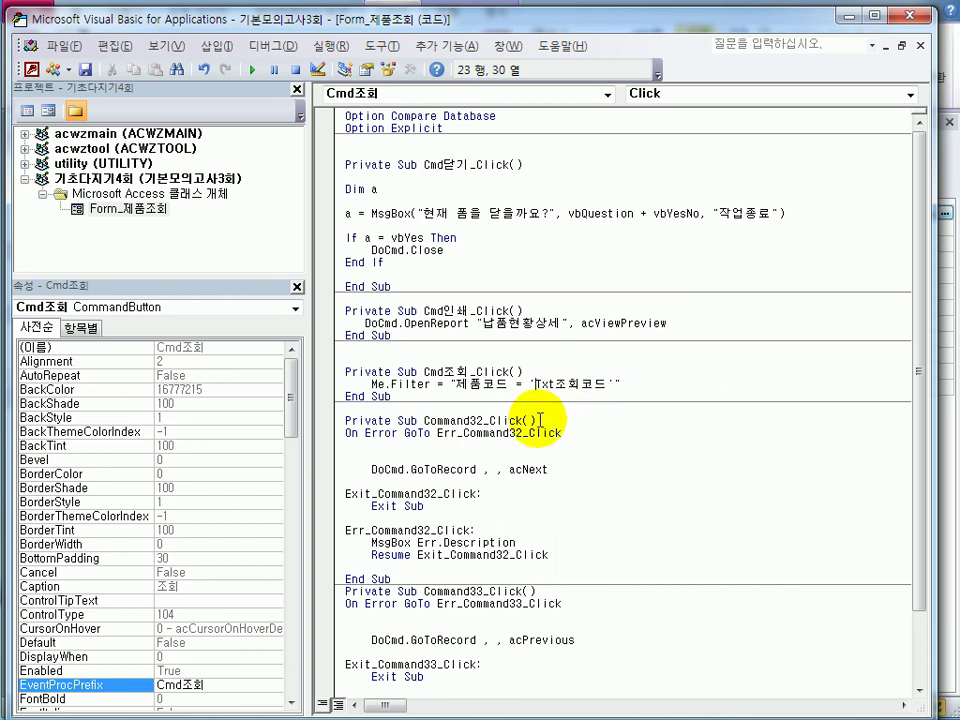
click(456, 384)
drag(456, 384, 493, 379)
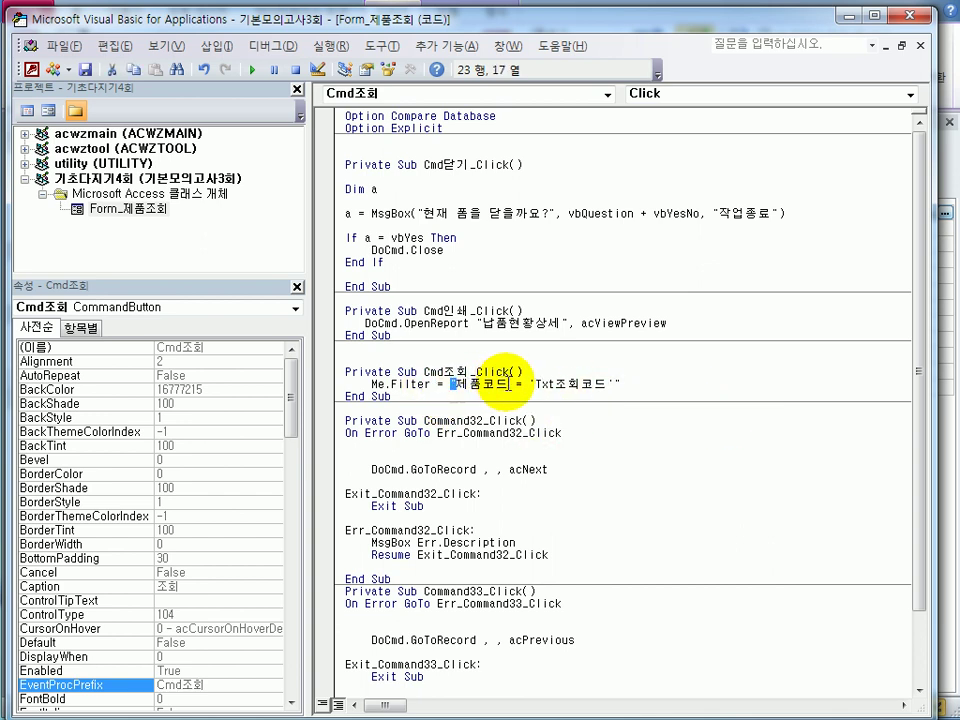
click(535, 381)
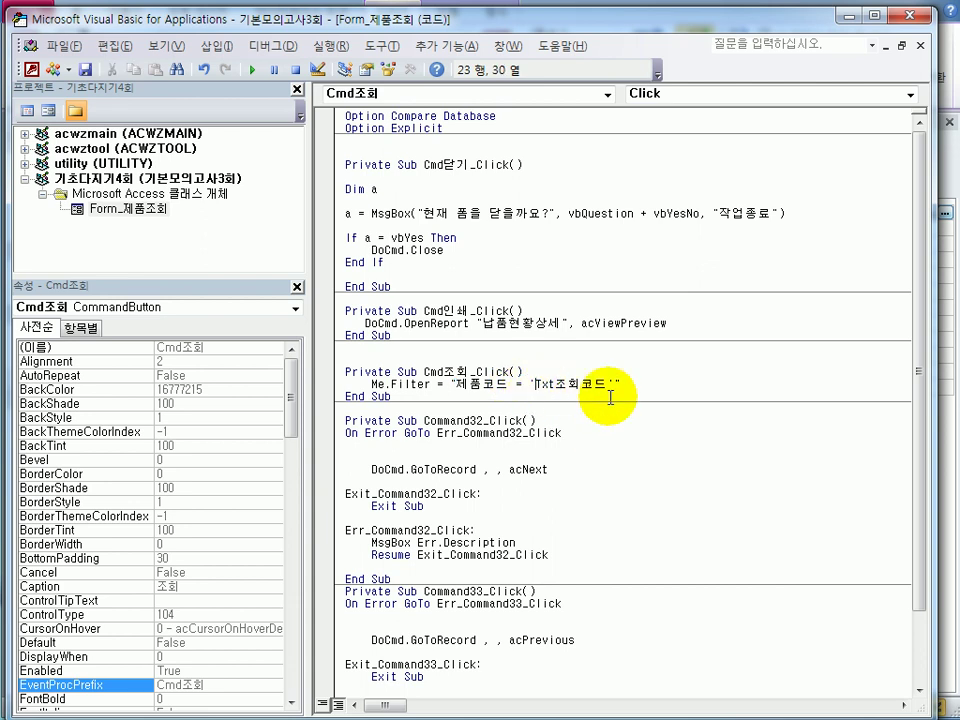
text(")
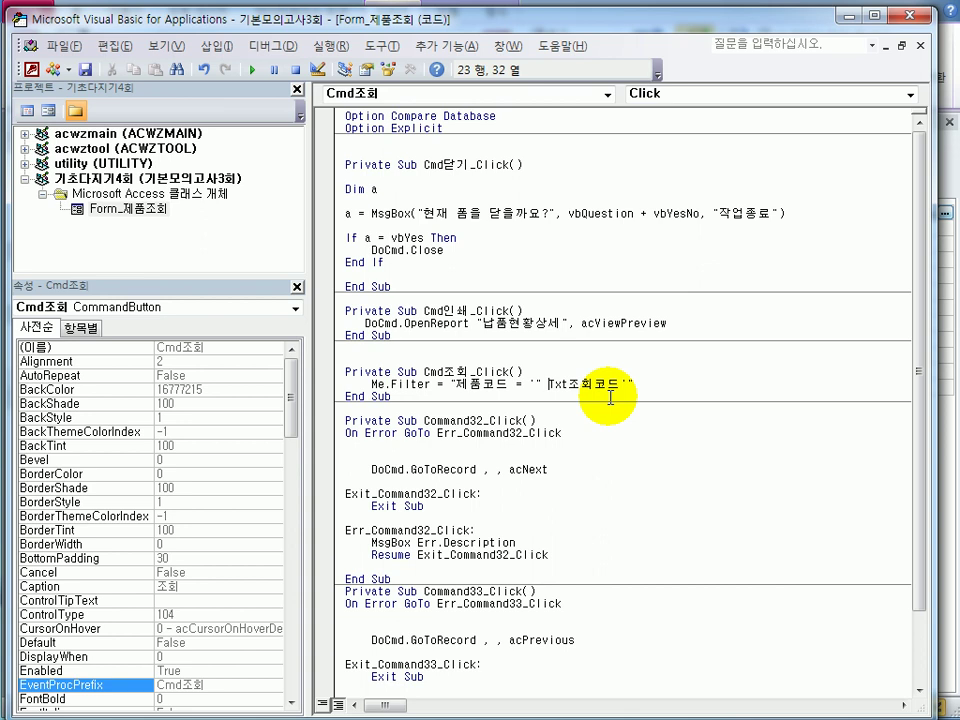
text( &)
key(Right)
key(Right)
key(Right)
key(Right)
key(Right)
key(Right)
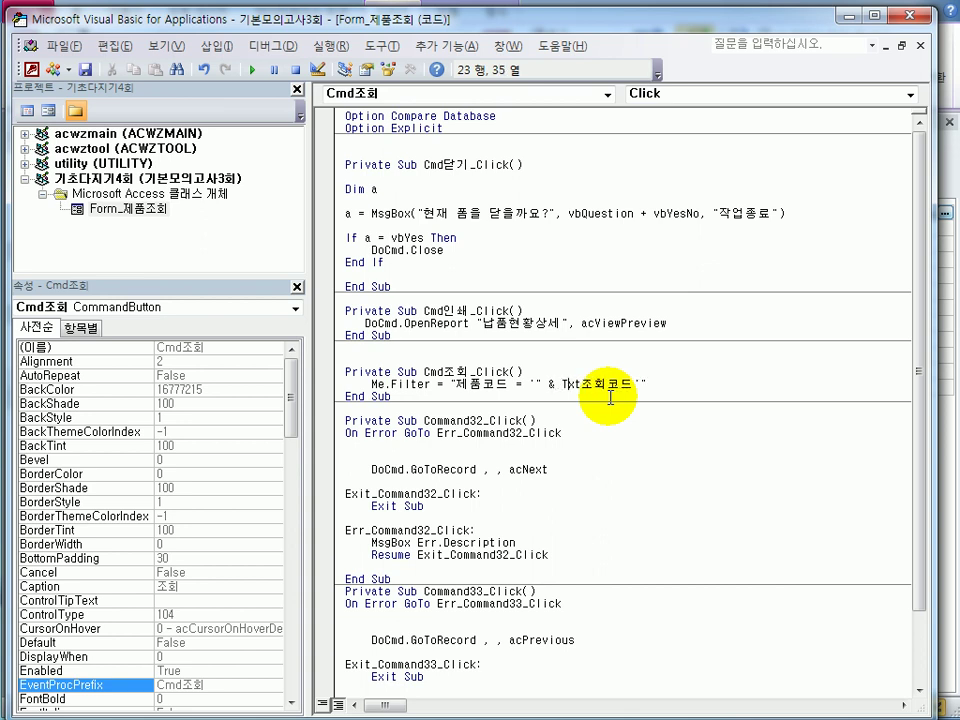
key(Right)
text(& ")
key(shift+Right)
key(shift+Right)
key(End)
Add the line Me.FilterOn = True below the filter line and close the Visual Basic editor
key(Return)
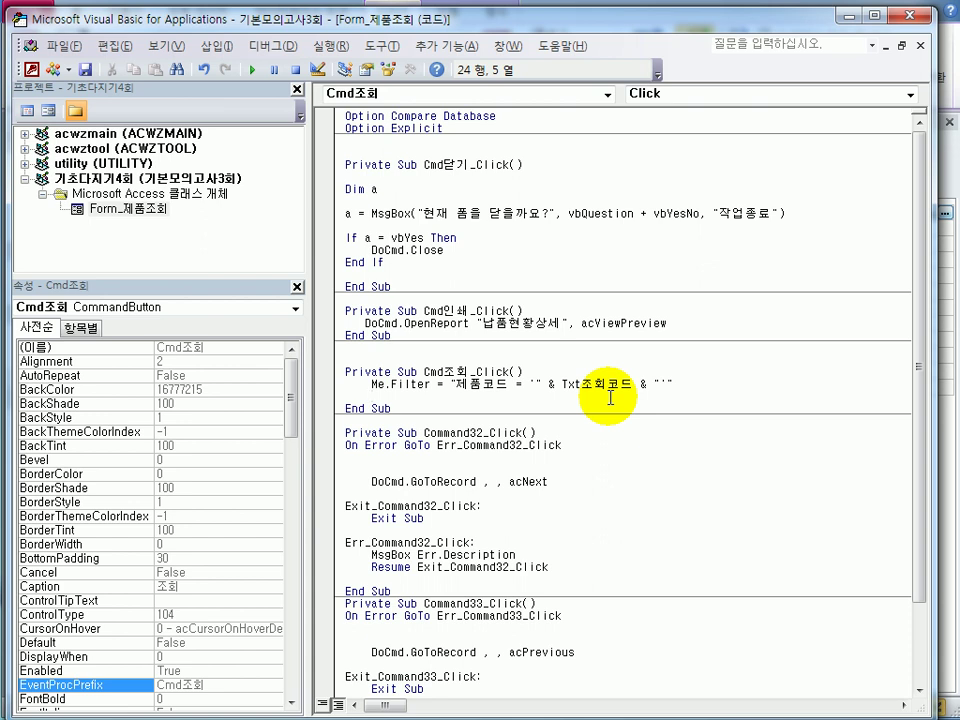
text(me.f)
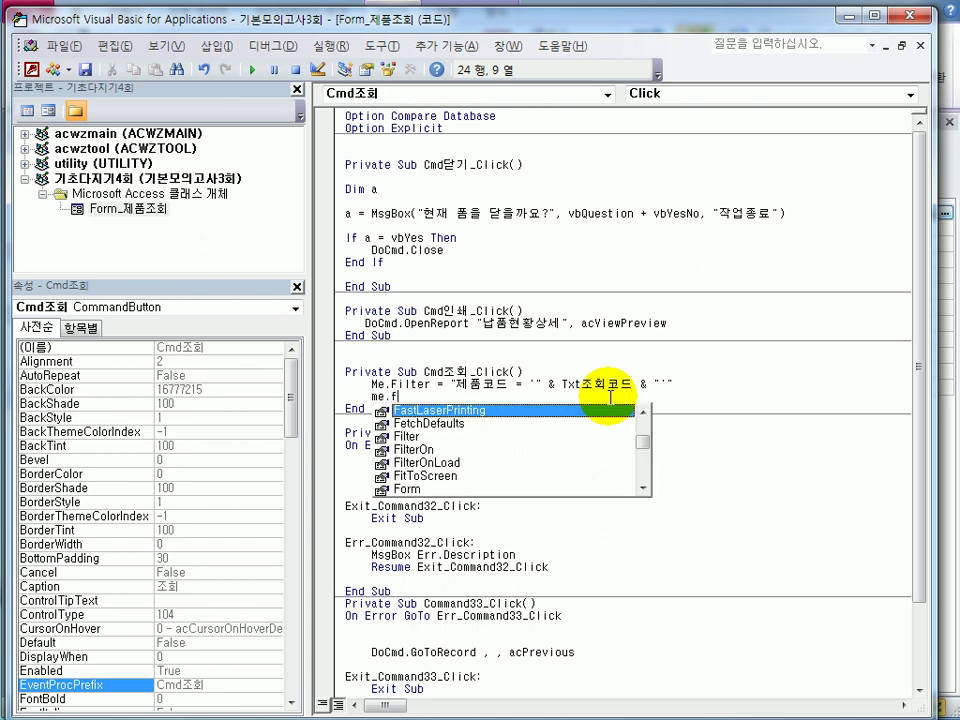
text(il)
key(Down)
key(Tab)
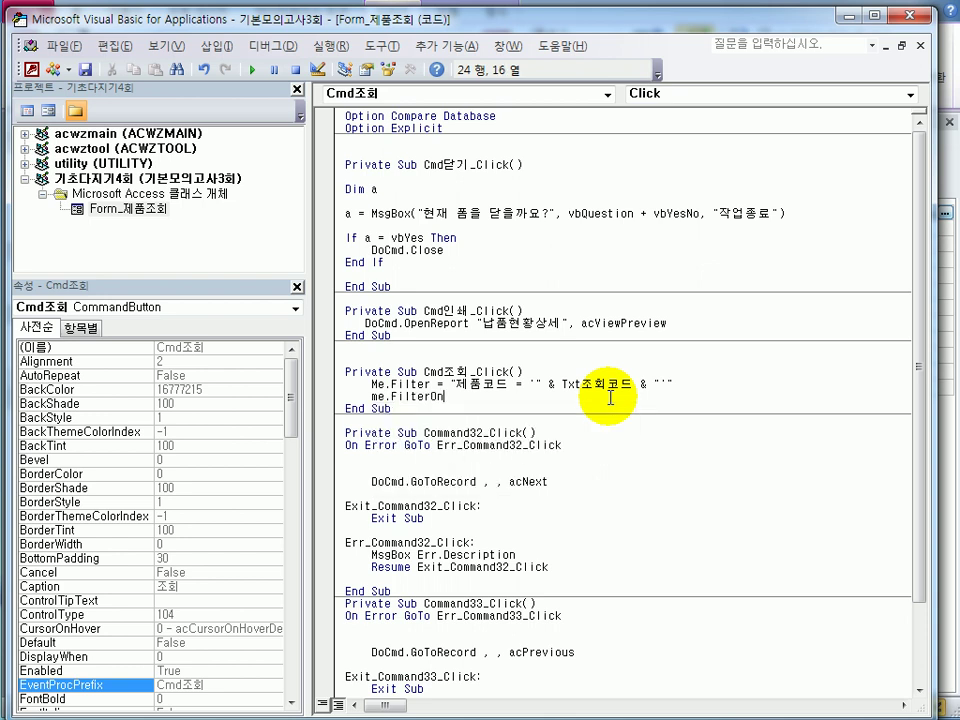
text(=t)
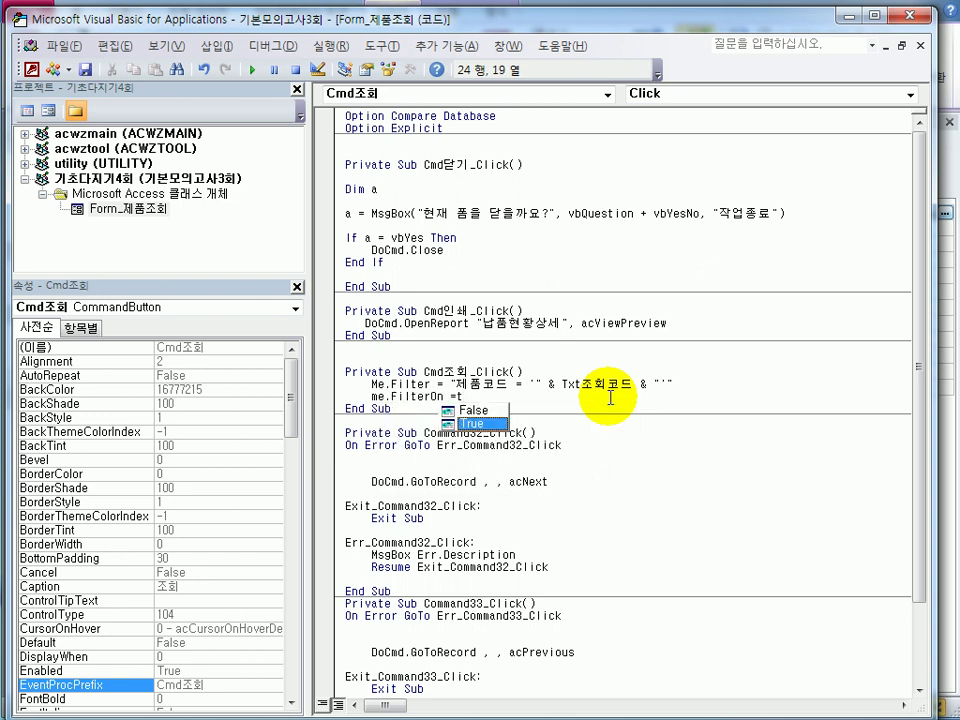
key(Tab)
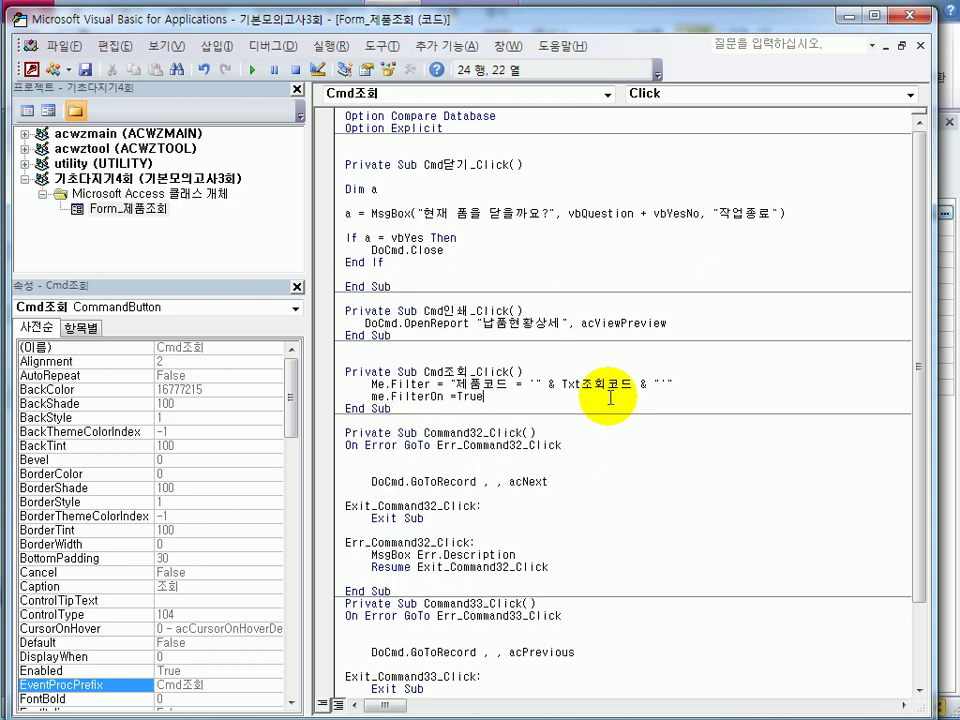
click(916, 24)
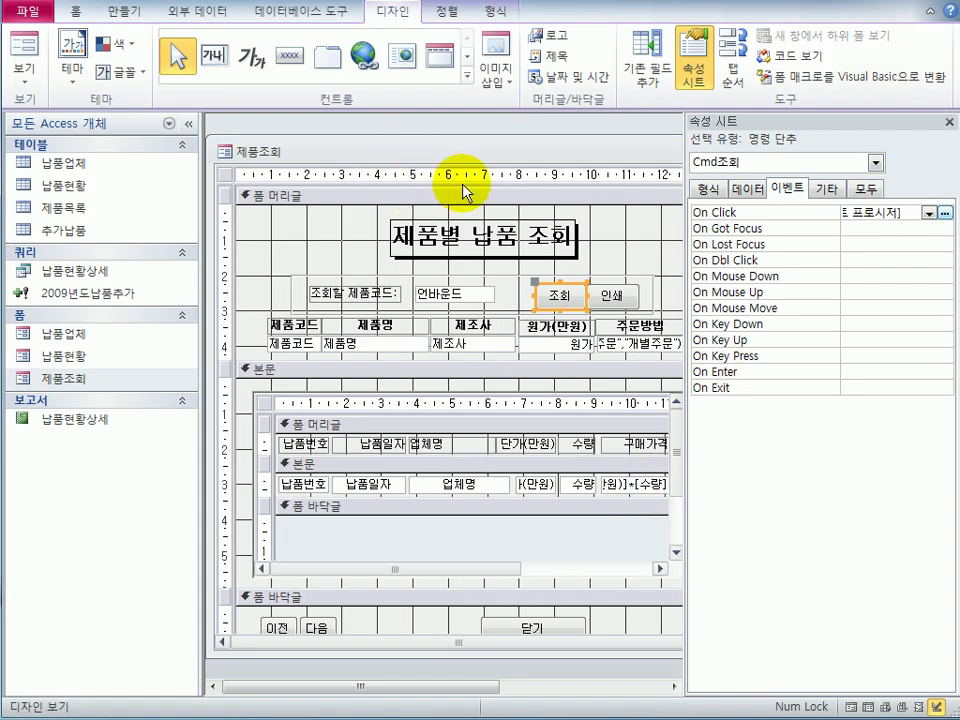
Switch the 제품조회 form to form view and consult the 제품목록 table for a product code to test, closing the table again
click(17, 45)
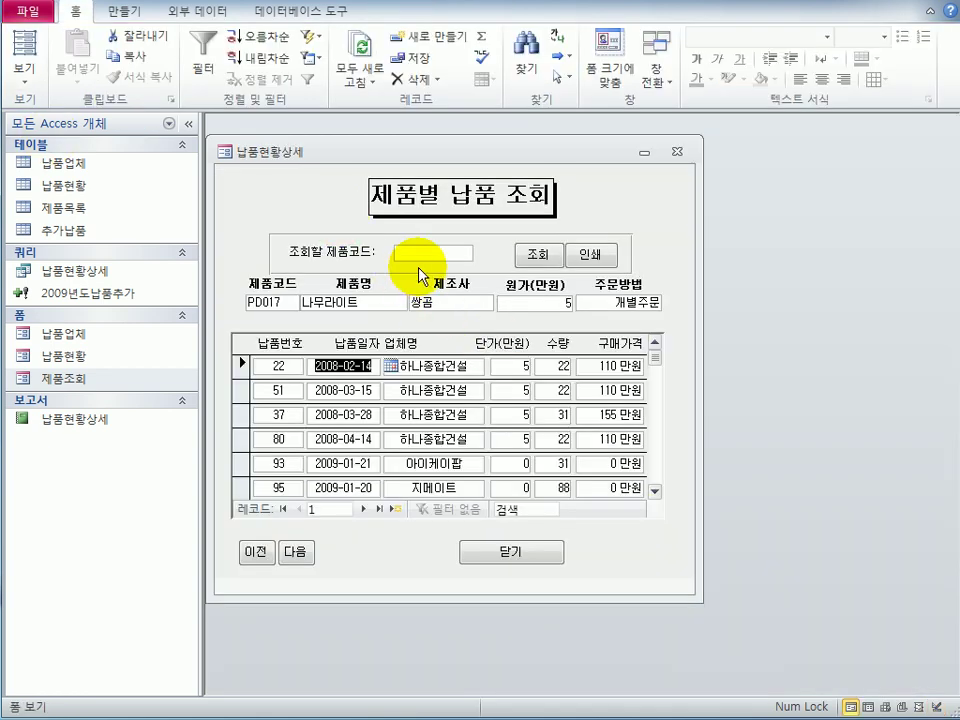
click(425, 259)
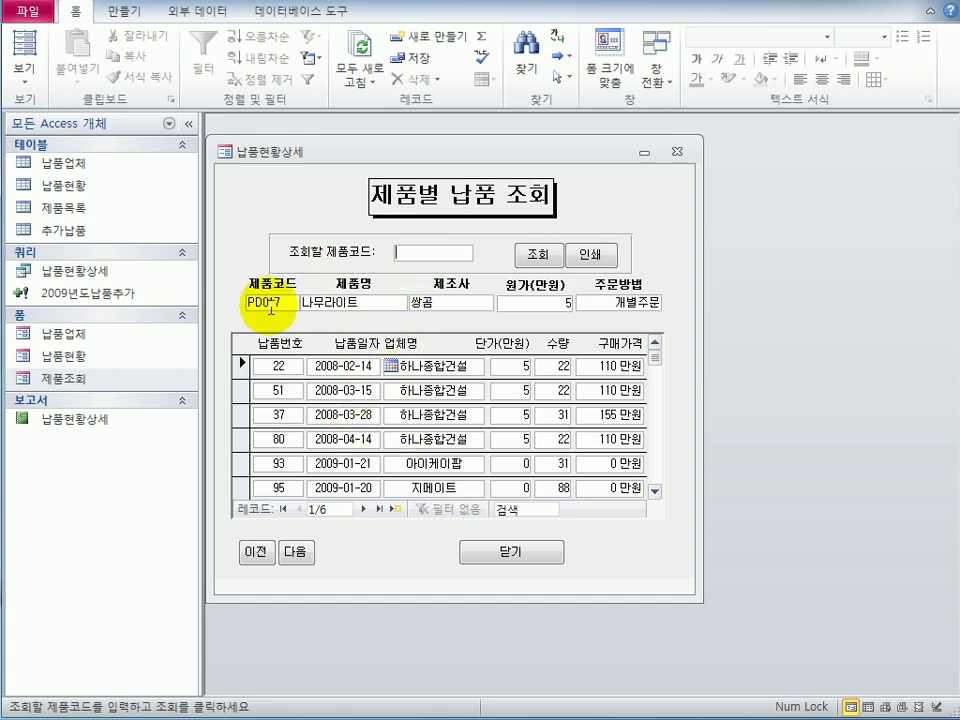
double_click(81, 208)
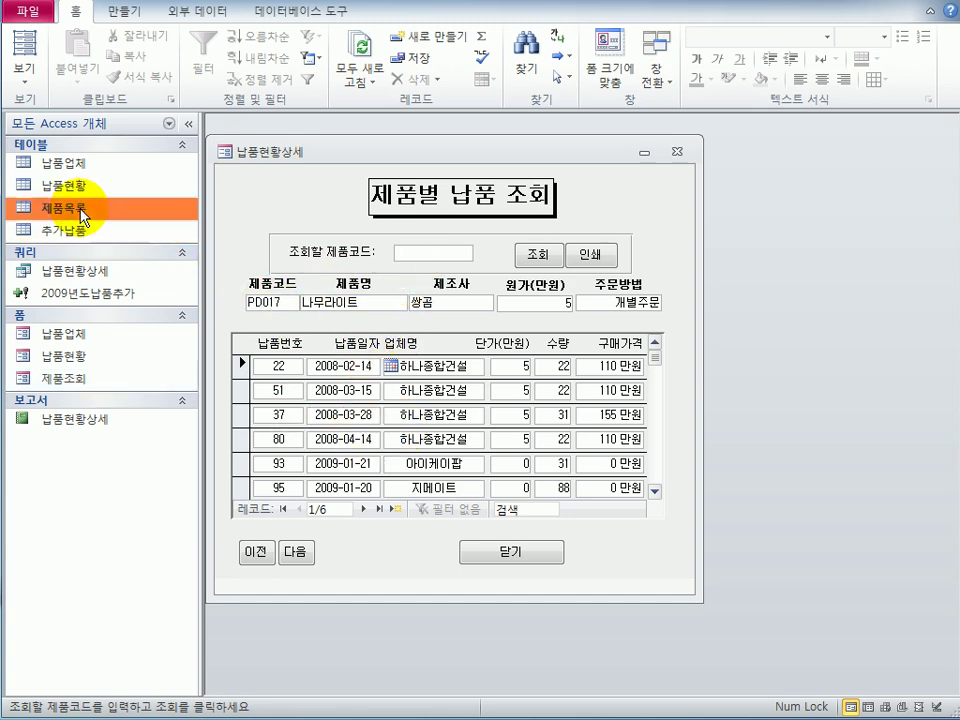
click(303, 274)
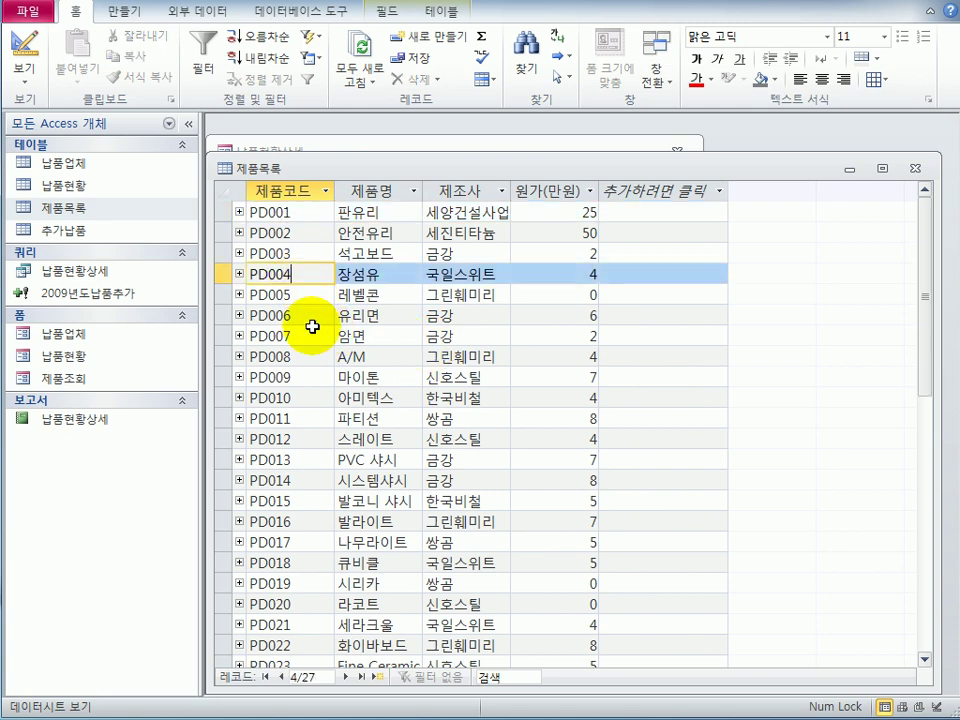
click(915, 169)
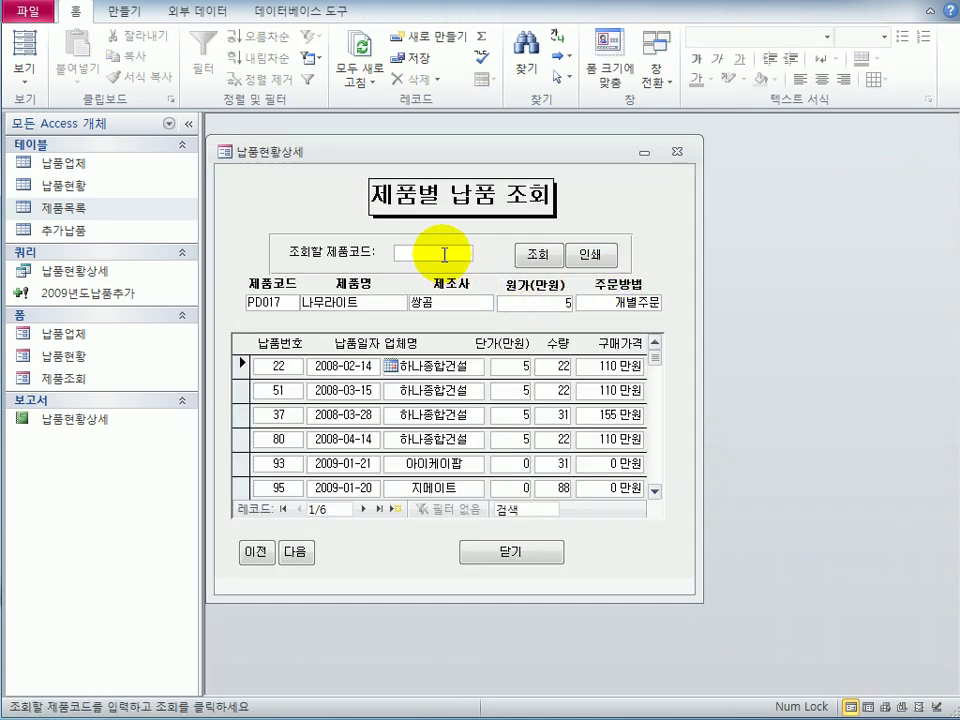
Test the 조회 button by querying the form for product code PD004
text(p)
key(BackSpace)
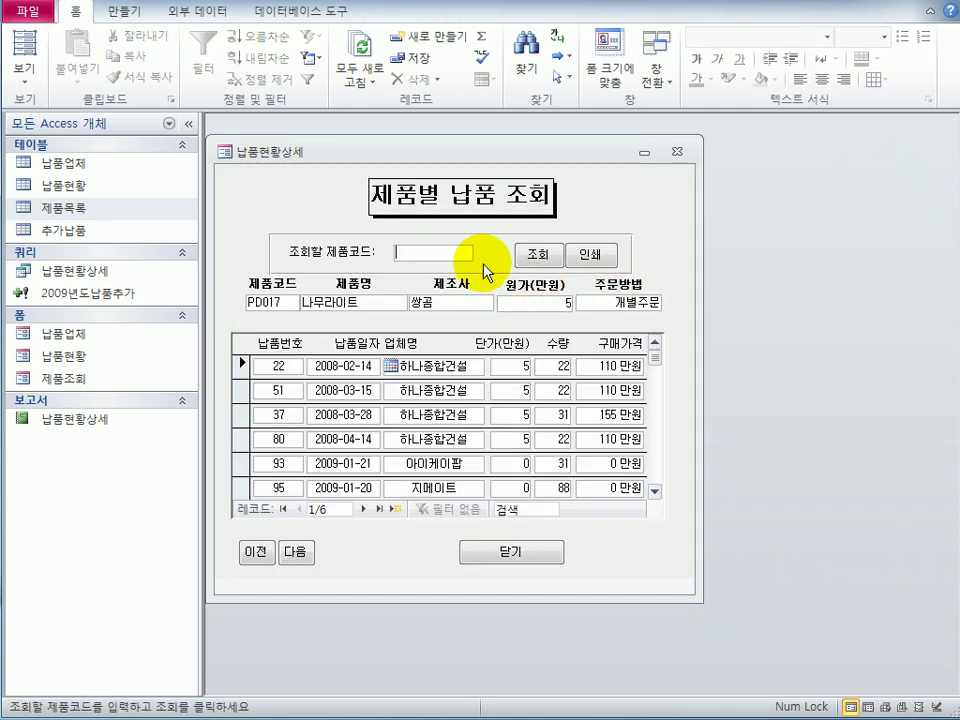
text(PD004)
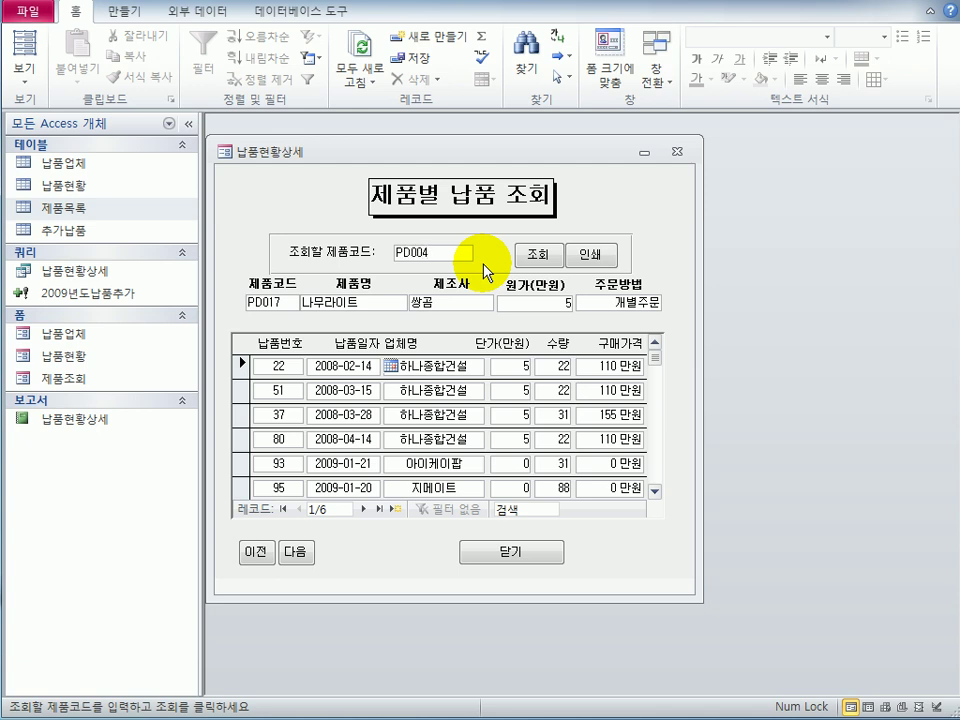
click(545, 256)
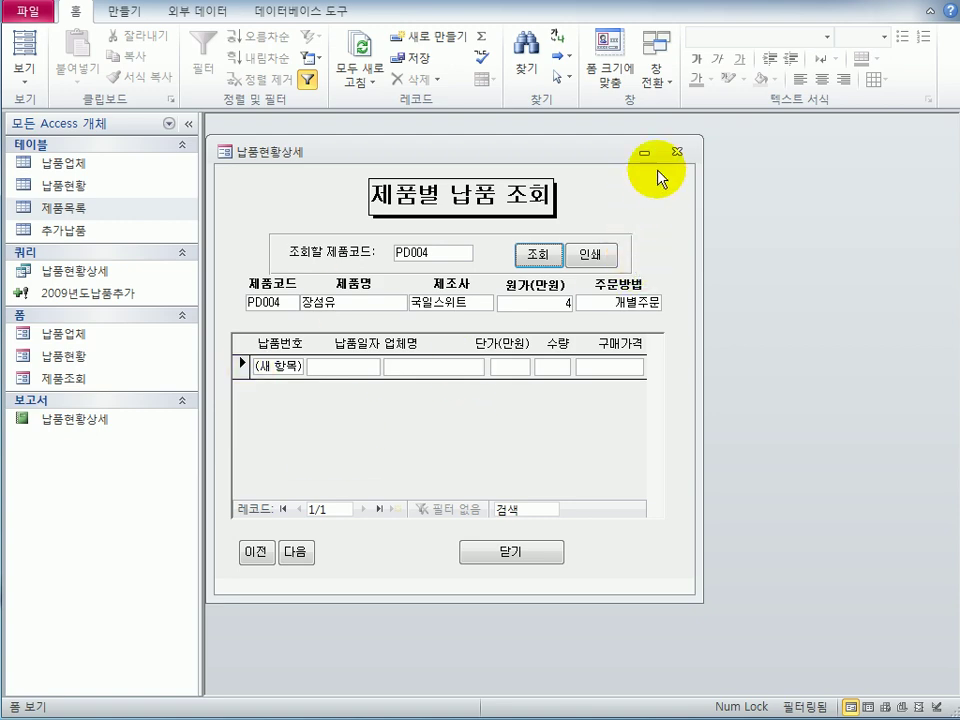
Close the 제품조회 form, saving its design changes
click(677, 153)
drag(257, 443, 583, 274)
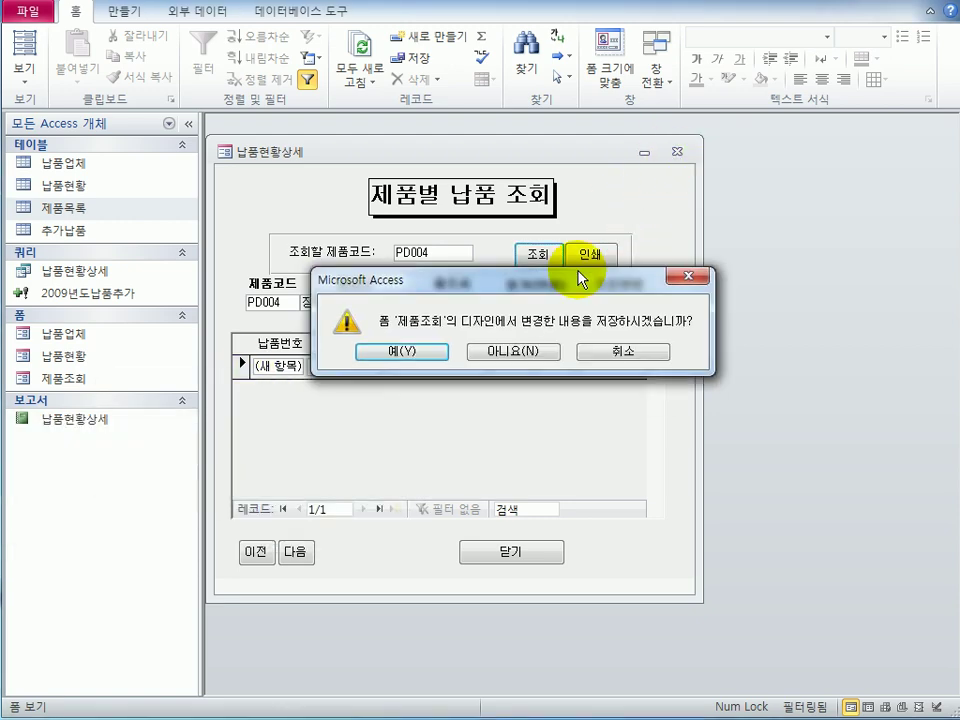
click(410, 352)
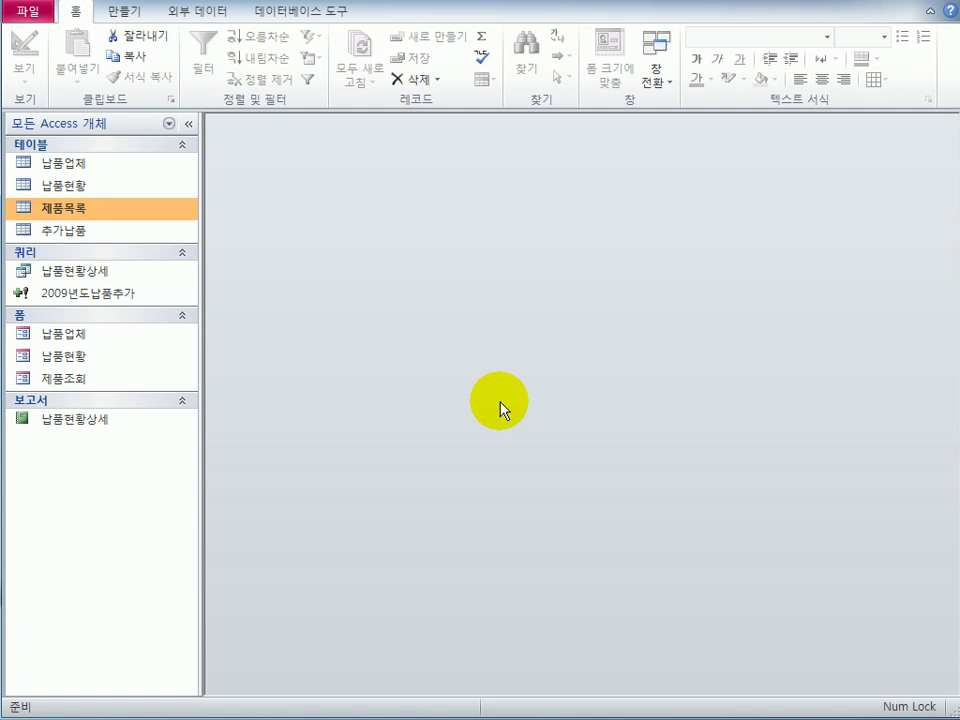
Open the 납품현황상세 report in design view and select its Txt조회코드 text box
click(128, 430)
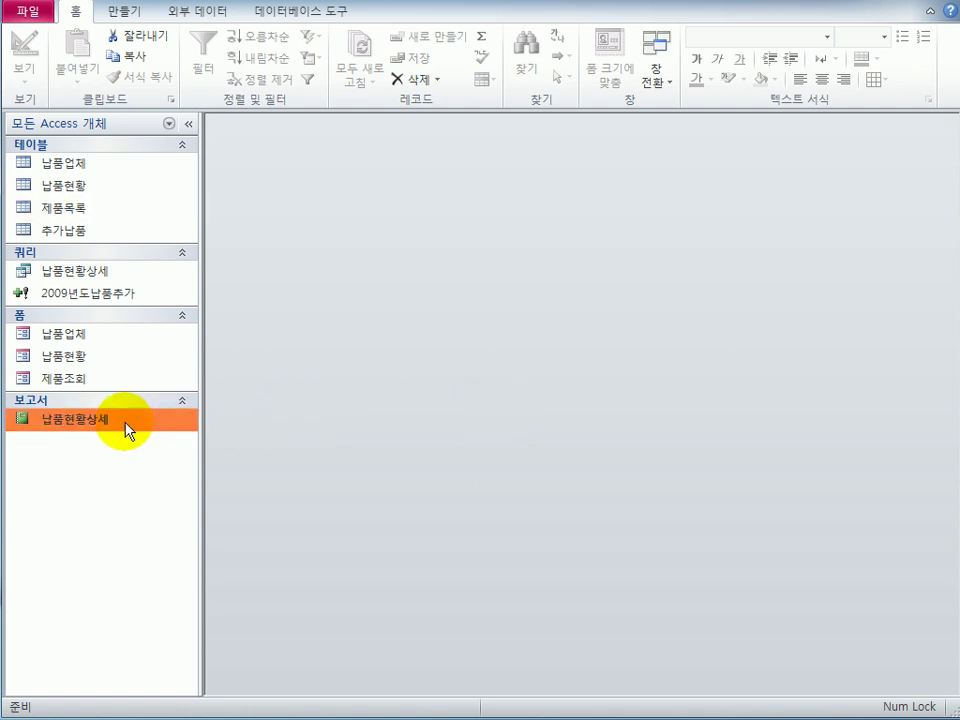
right_click(104, 432)
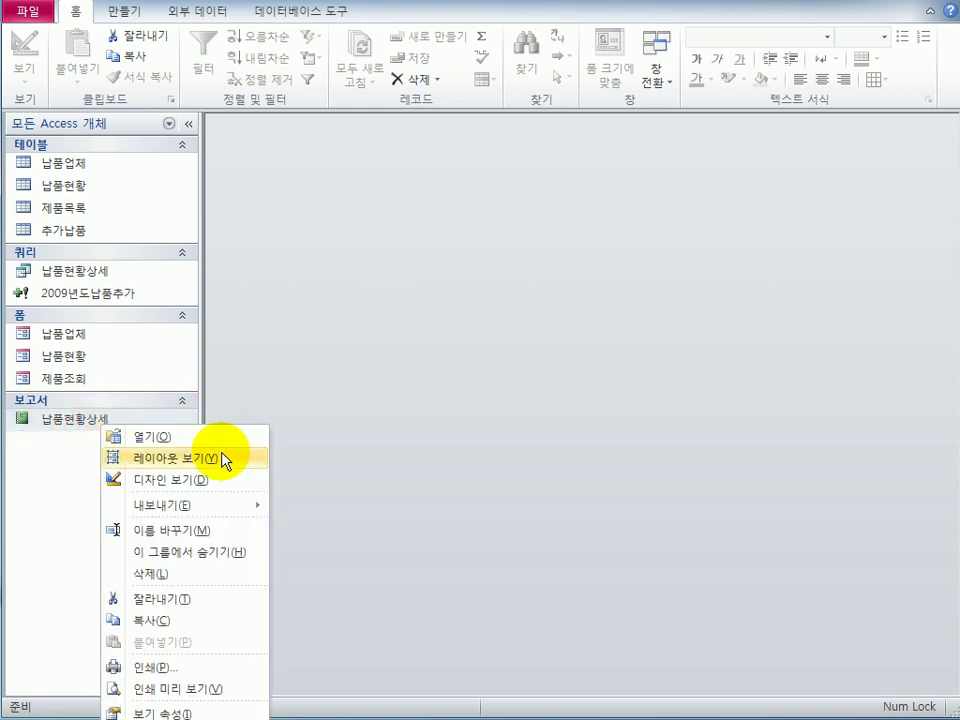
click(285, 480)
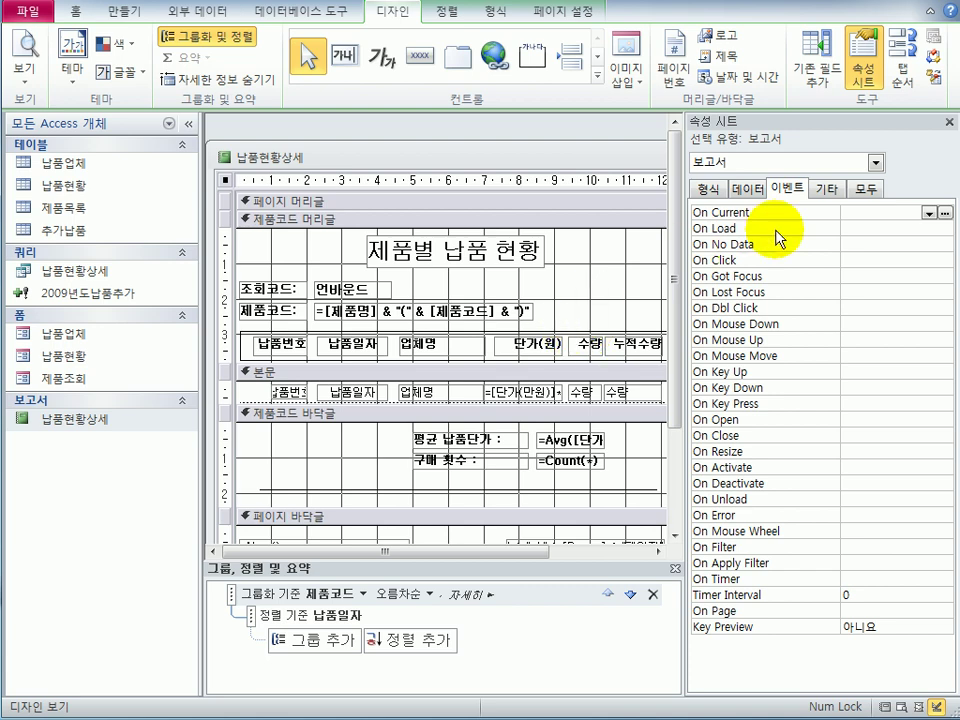
click(875, 162)
drag(874, 364, 875, 265)
click(765, 403)
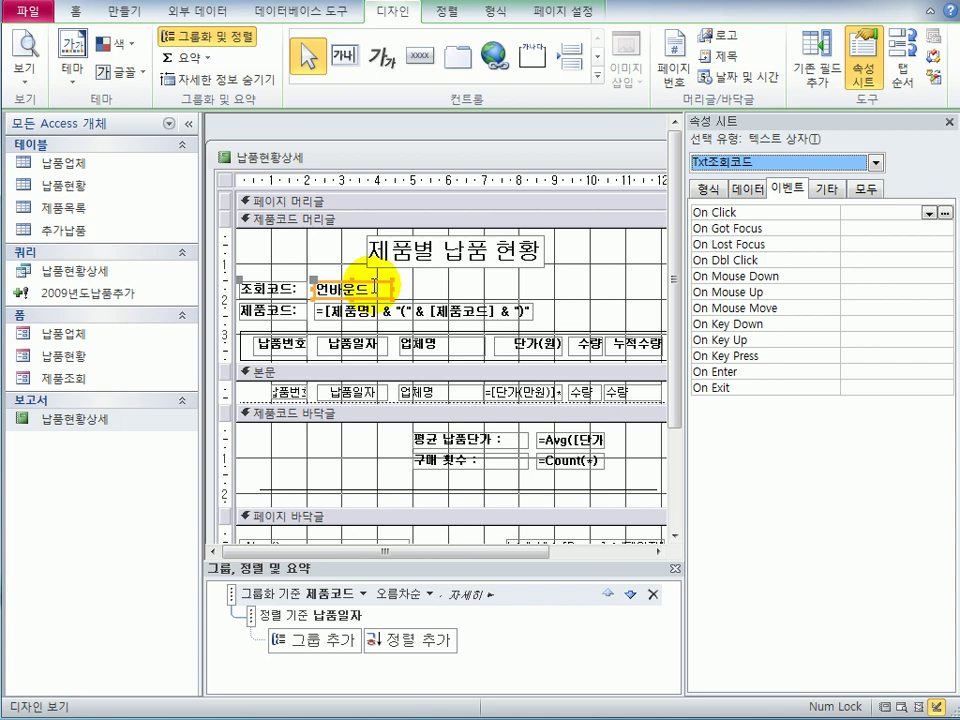
Set the control source of Txt조회코드 to Forms![제품조회]![Txt조회코드] using the expression builder
click(750, 188)
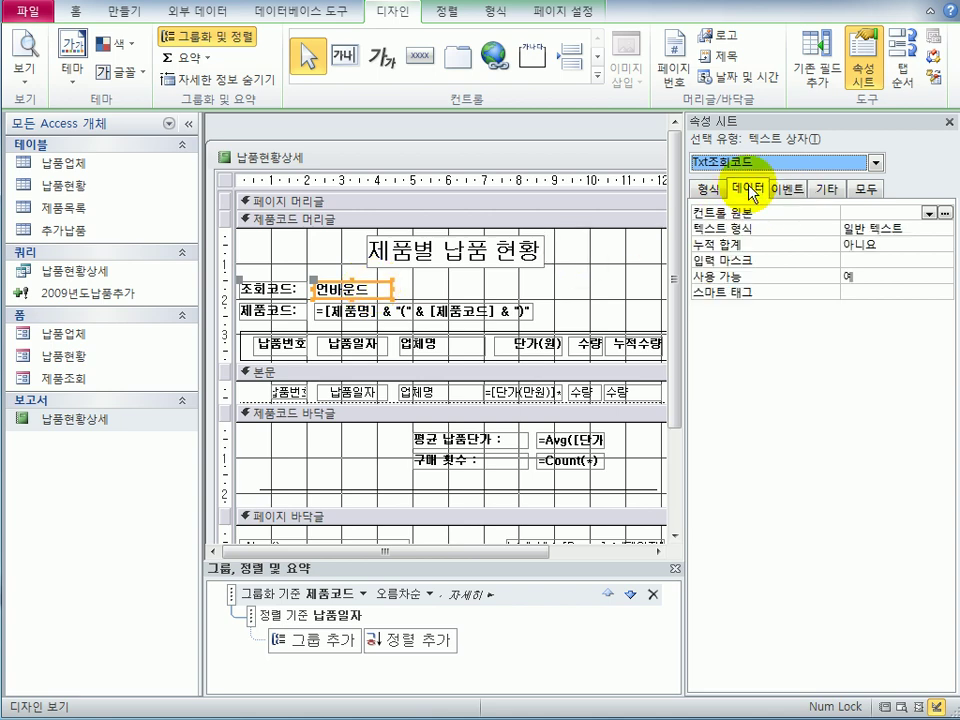
click(862, 211)
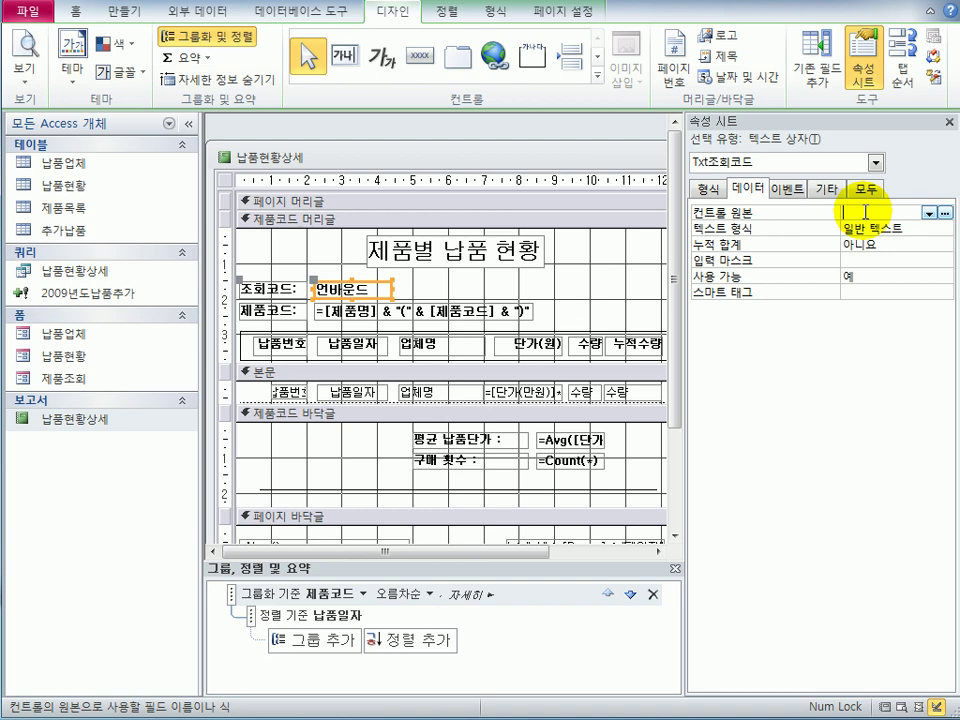
click(945, 214)
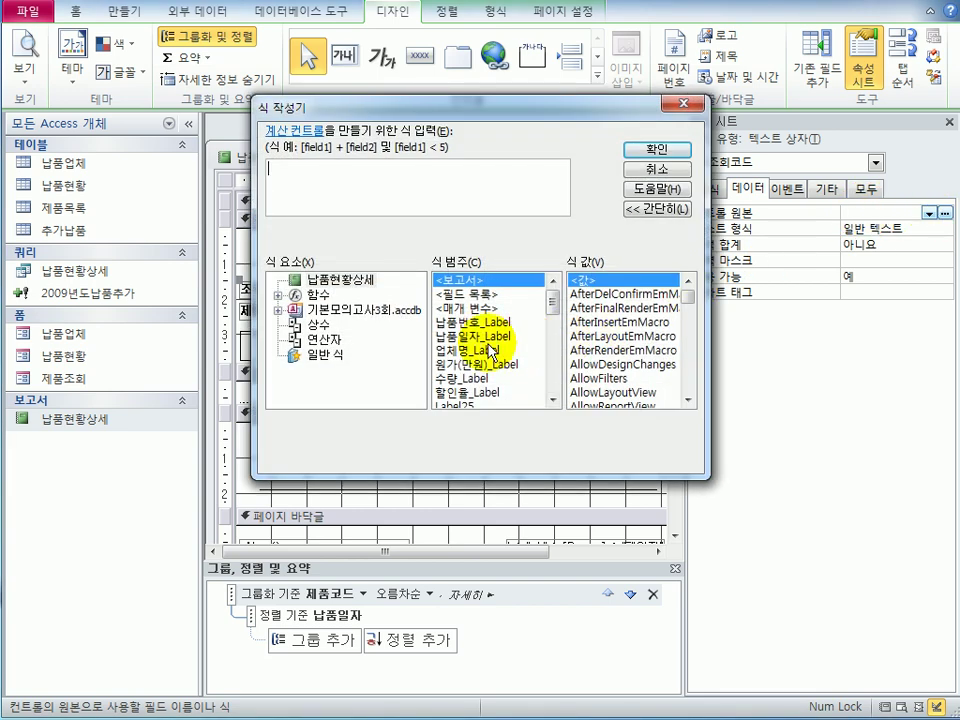
double_click(303, 311)
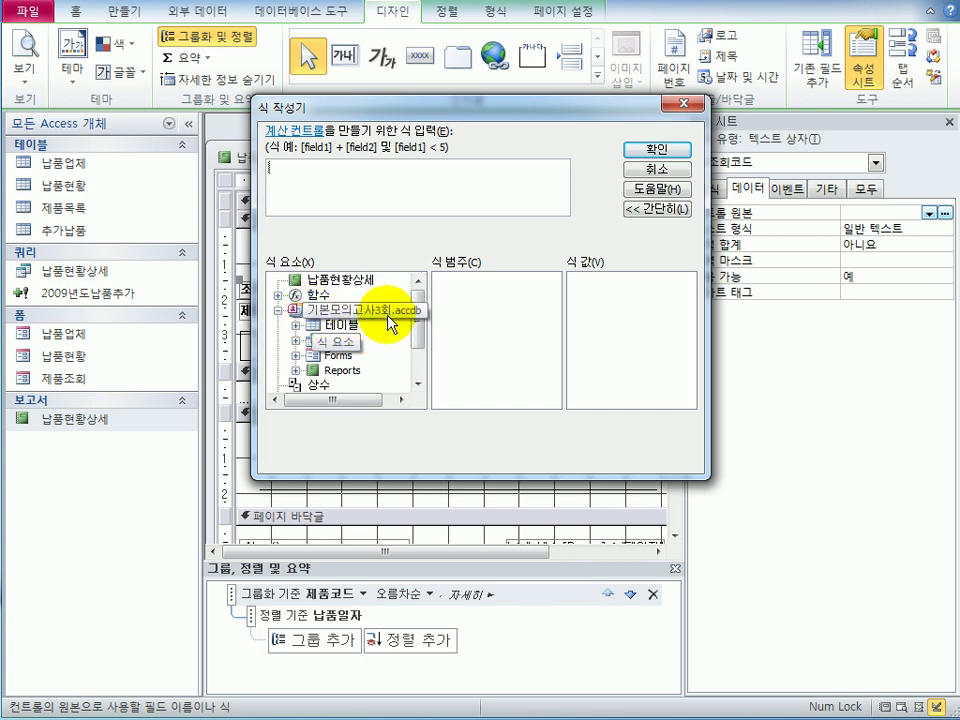
click(340, 358)
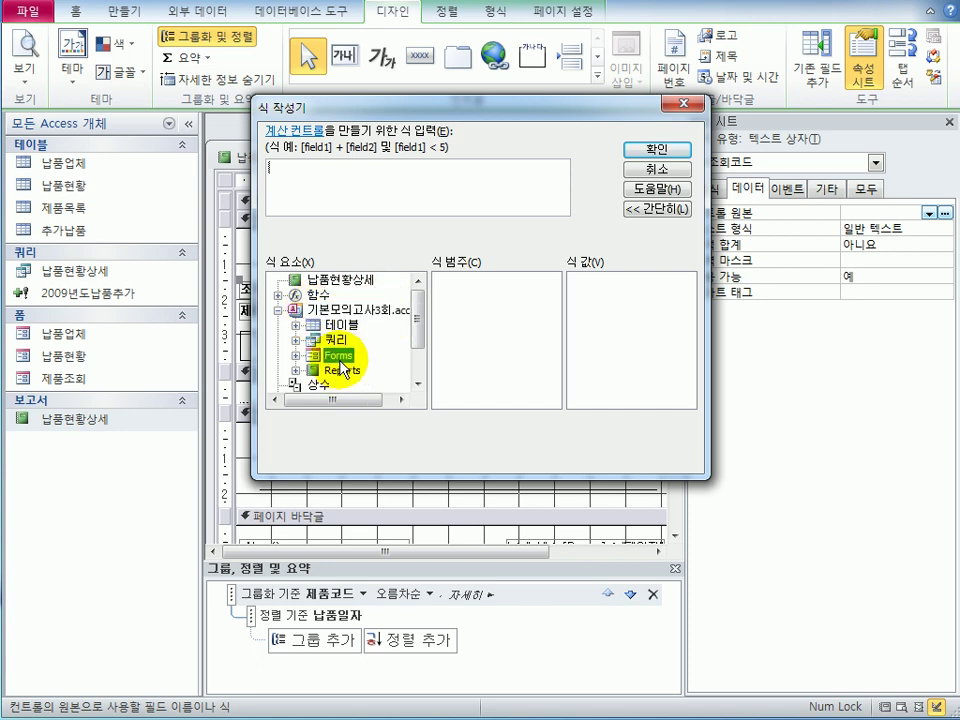
double_click(341, 358)
double_click(349, 369)
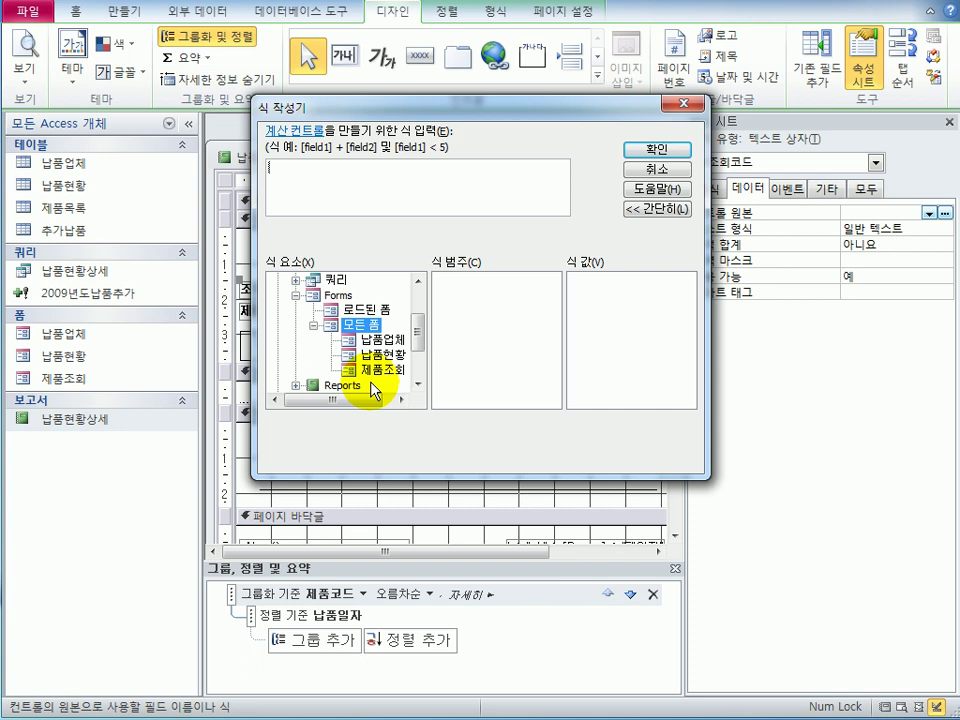
click(385, 372)
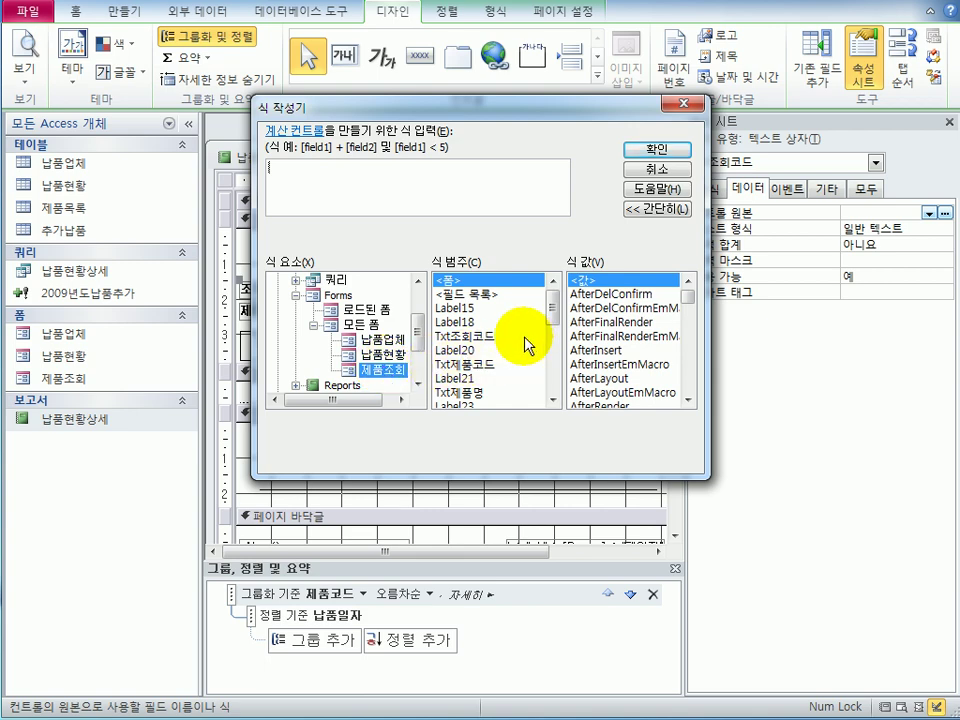
click(490, 337)
double_click(490, 340)
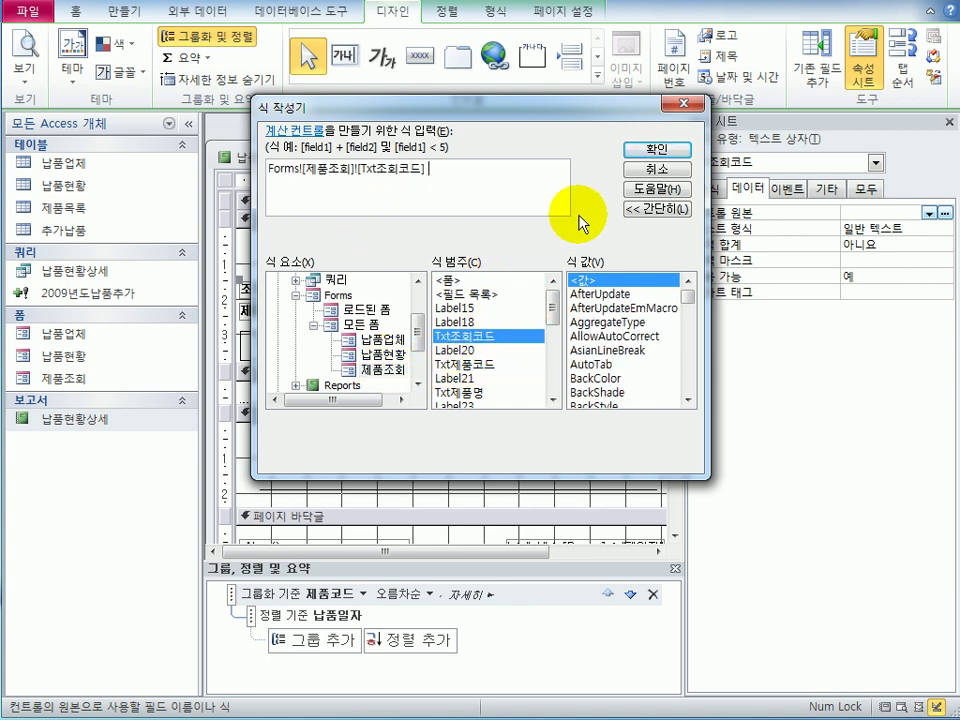
click(656, 152)
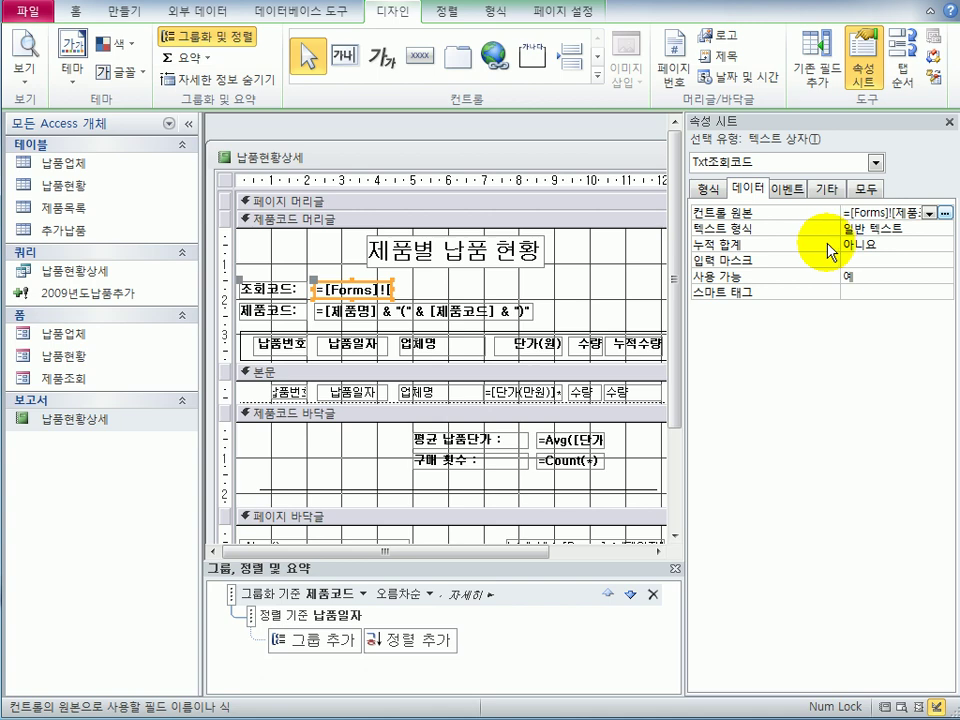
Close the property sheet and the 납품현황상세 report, saving its design changes
click(948, 122)
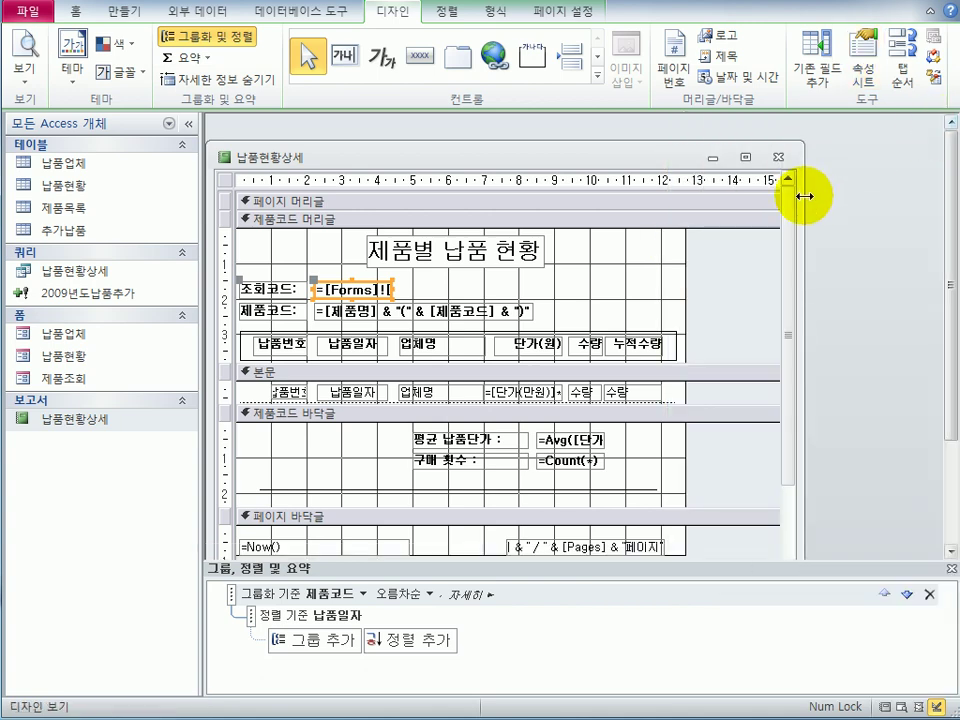
click(780, 160)
drag(204, 450, 525, 270)
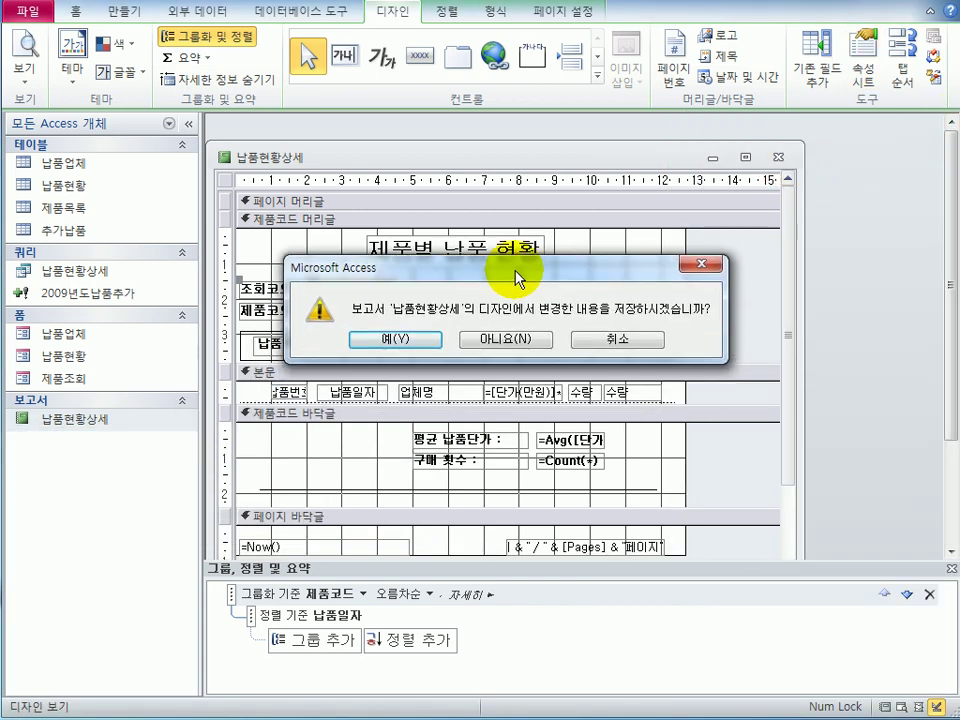
click(403, 340)
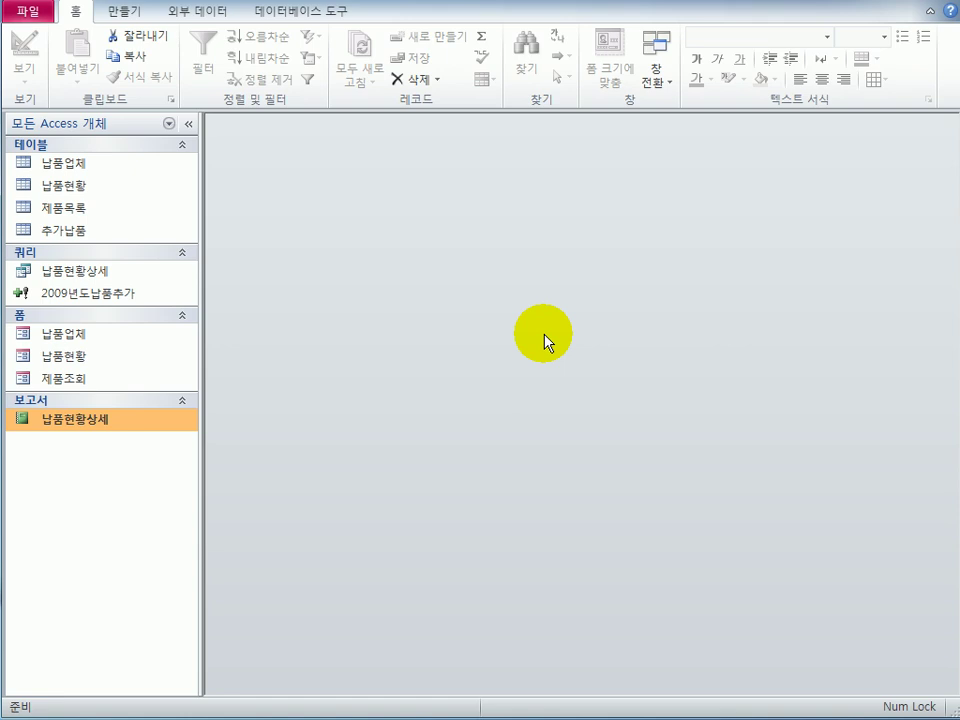
Create a new query in design view based on the 제품목록 table
click(140, 15)
click(296, 85)
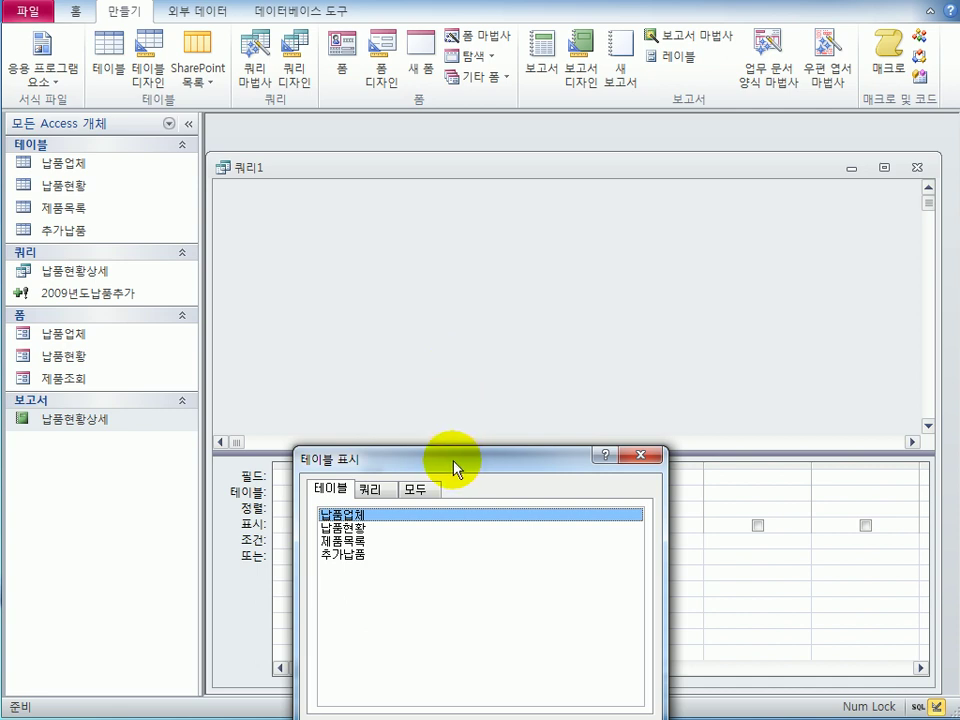
drag(455, 468, 493, 404)
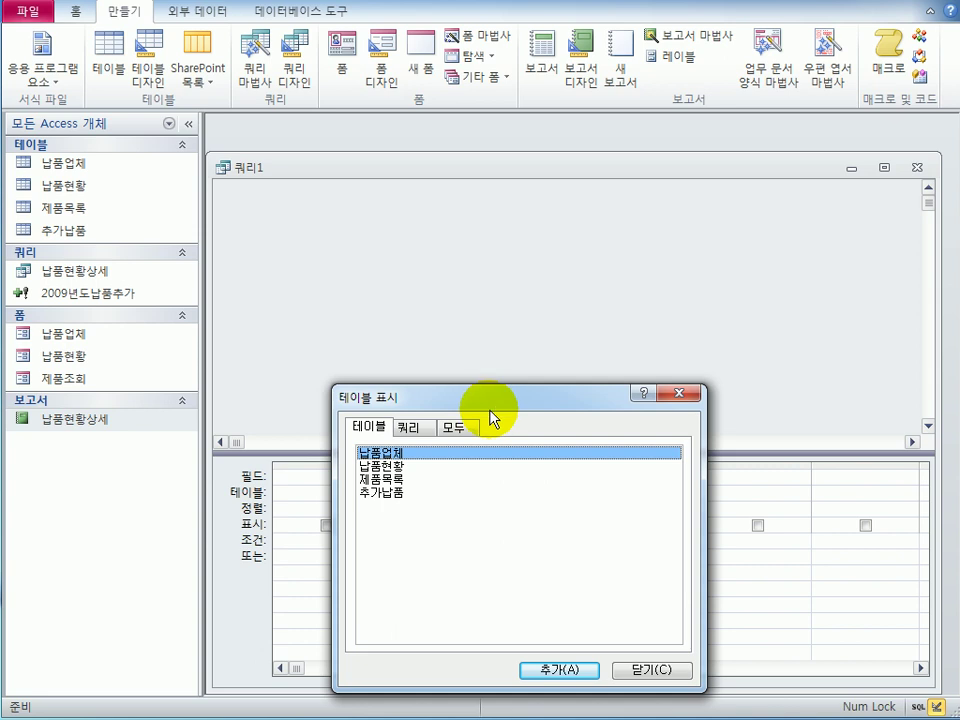
double_click(405, 480)
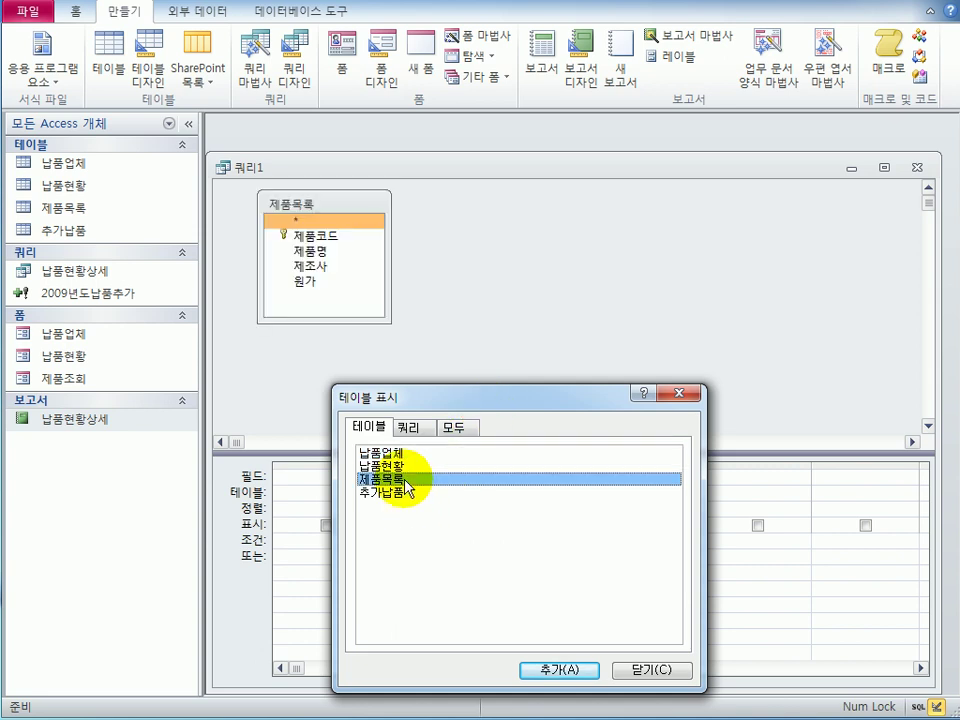
click(630, 670)
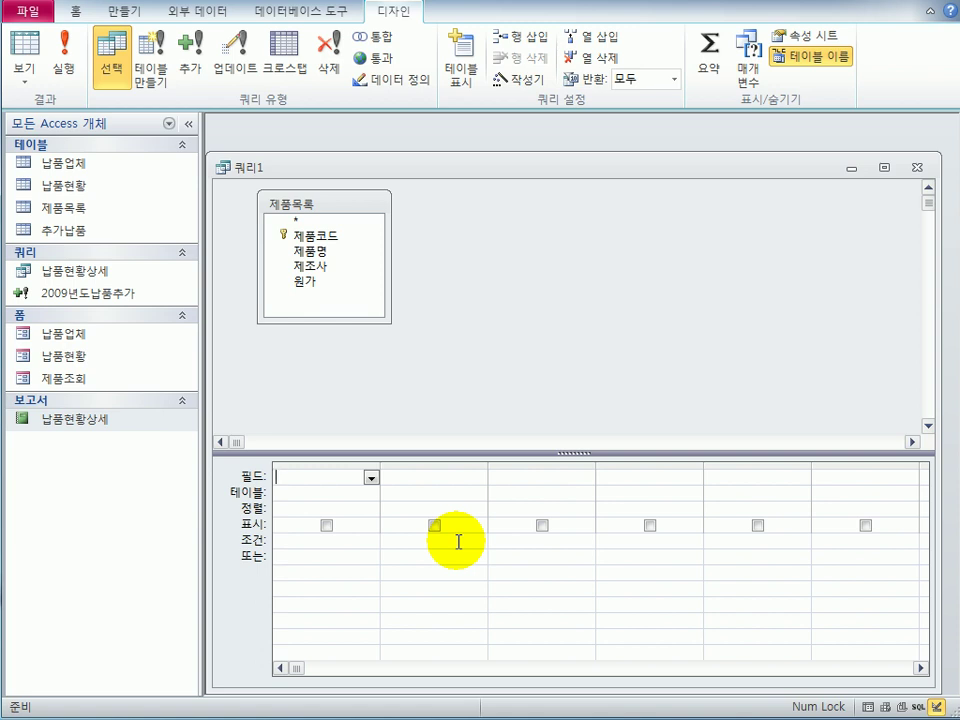
Add the fields 제품코드, 제품명, 제조사 and 원가 to the query grid
click(336, 240)
double_click(337, 241)
double_click(337, 253)
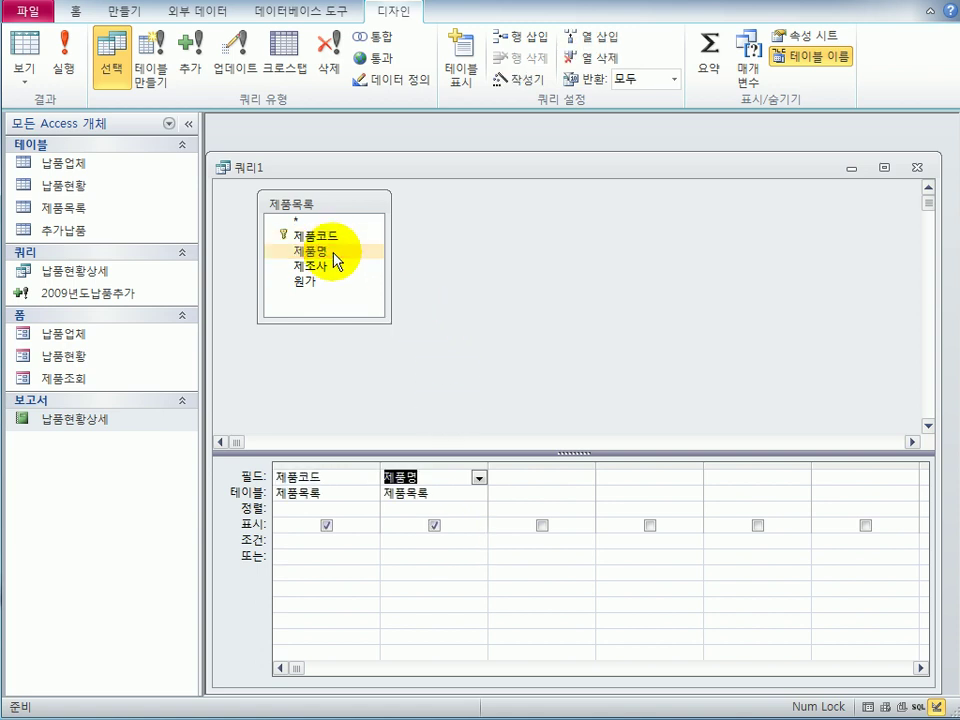
double_click(337, 268)
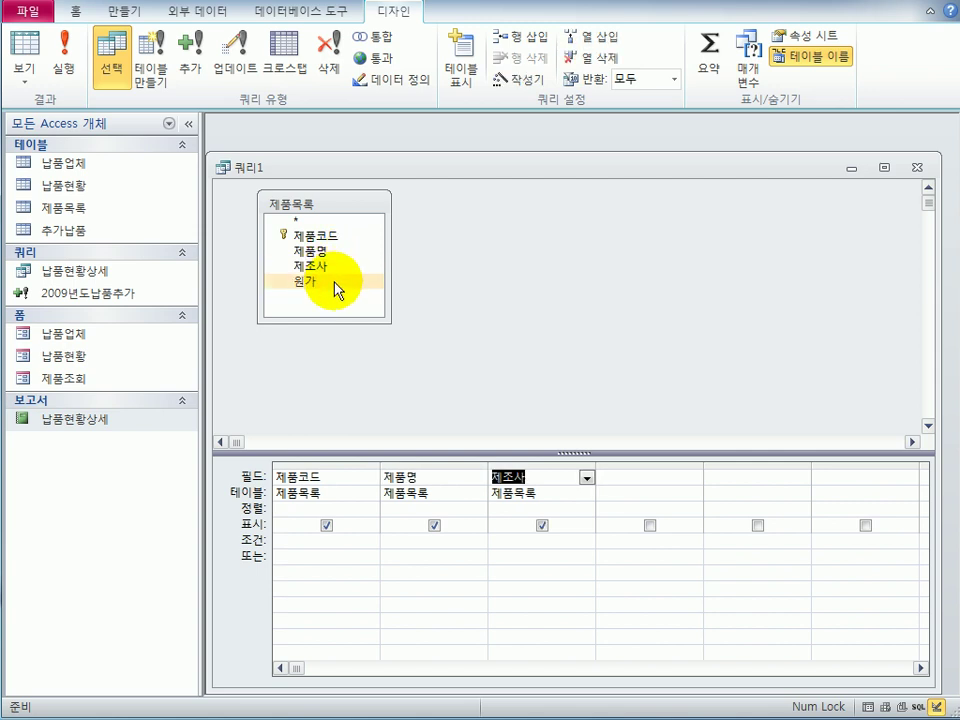
double_click(337, 283)
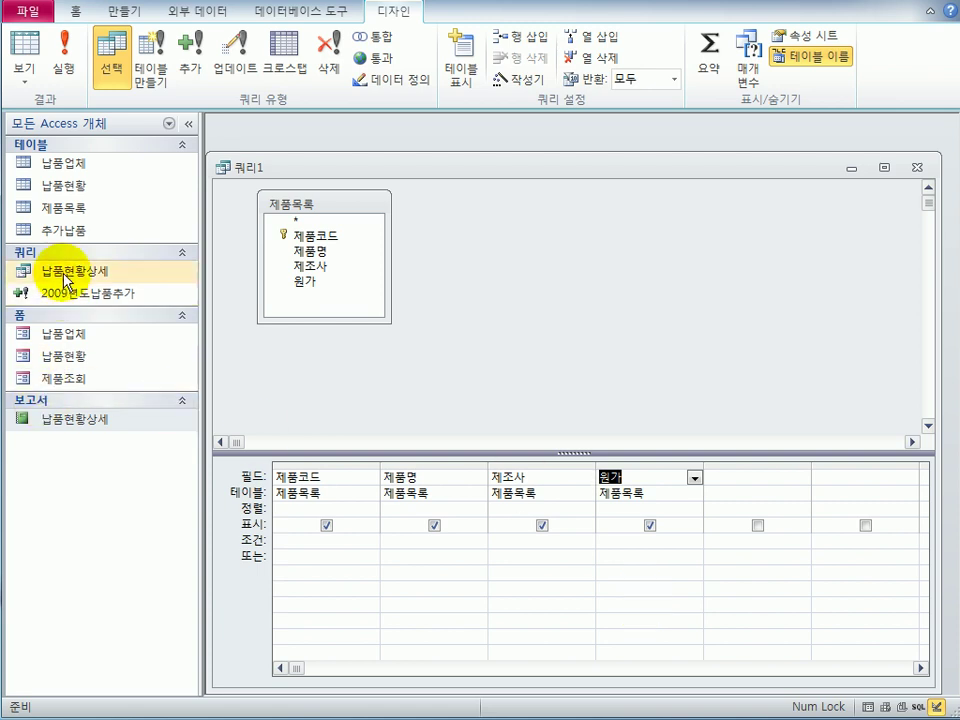
Compare the product codes in the 제품목록 and 납품현황 tables, closing both tables again
click(96, 219)
double_click(93, 212)
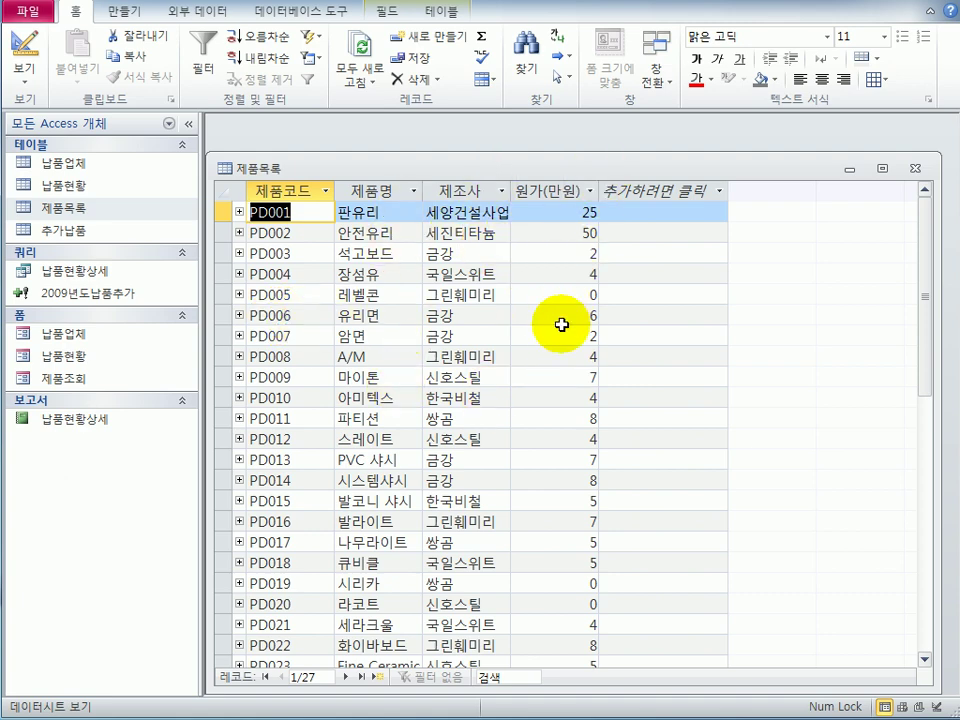
click(90, 191)
double_click(90, 191)
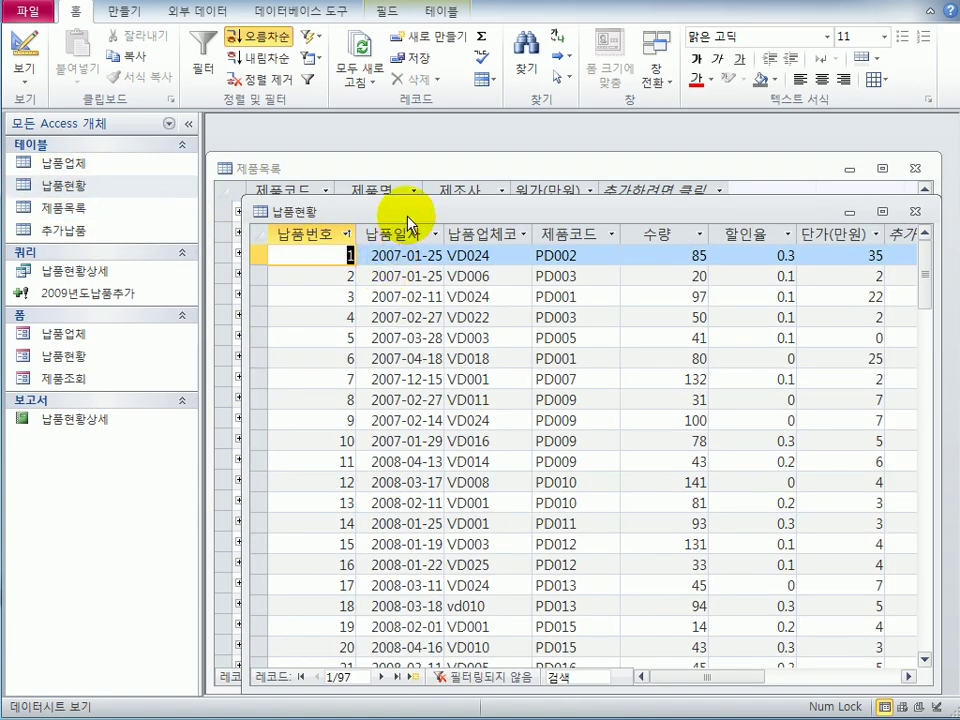
drag(408, 216, 405, 315)
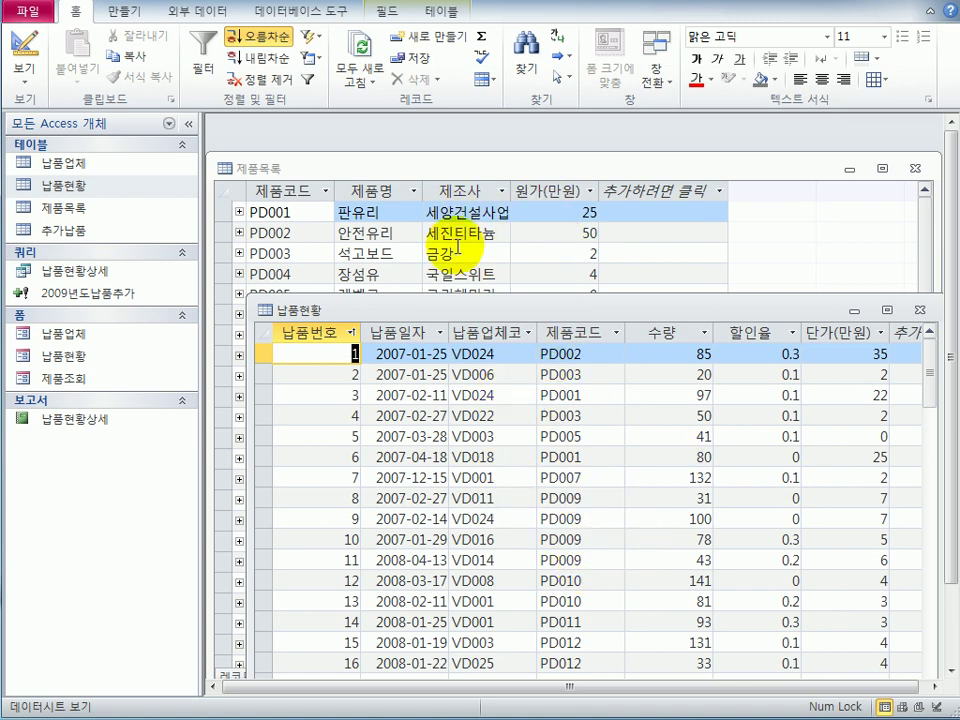
click(920, 310)
click(915, 170)
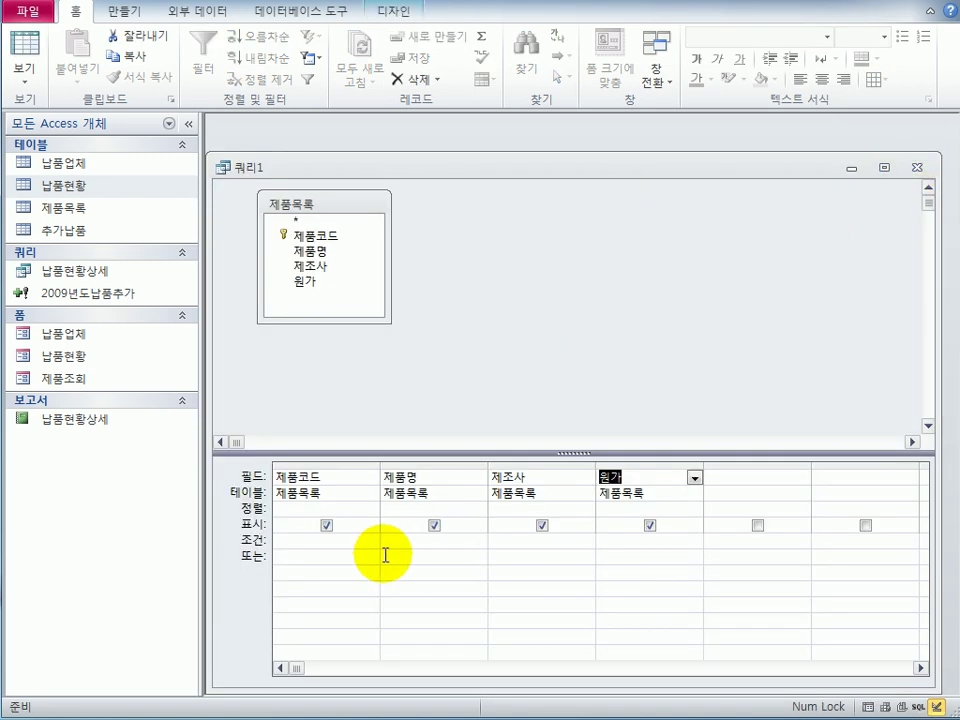
Enter the criterion not in (select 제품코드 from 납품현황) for the 제품코드 field and widen its column to show it in full
click(298, 540)
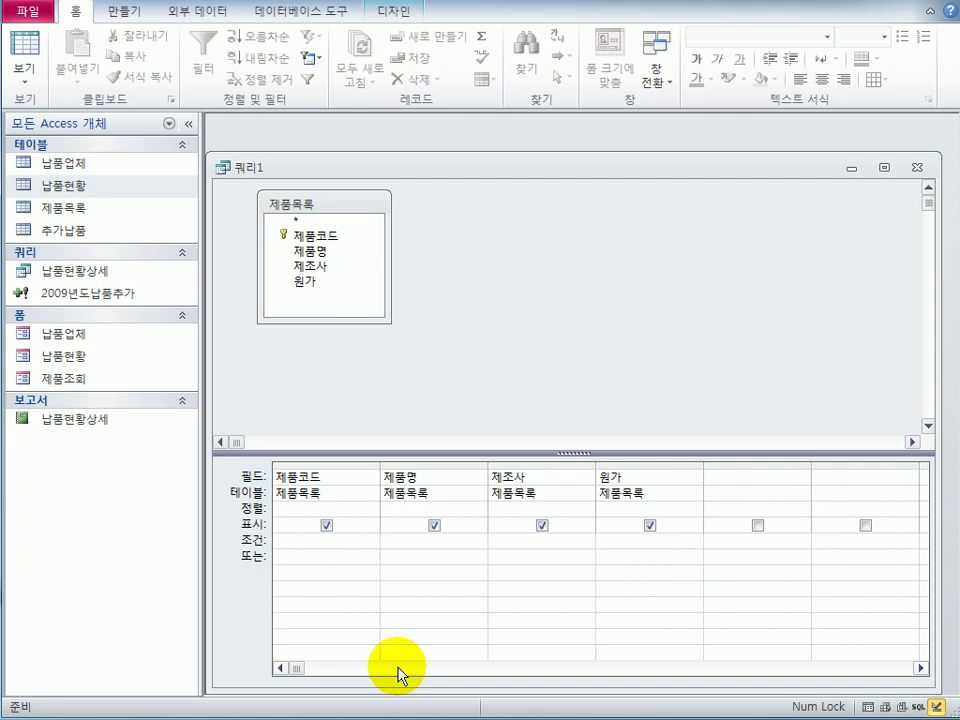
text(n)
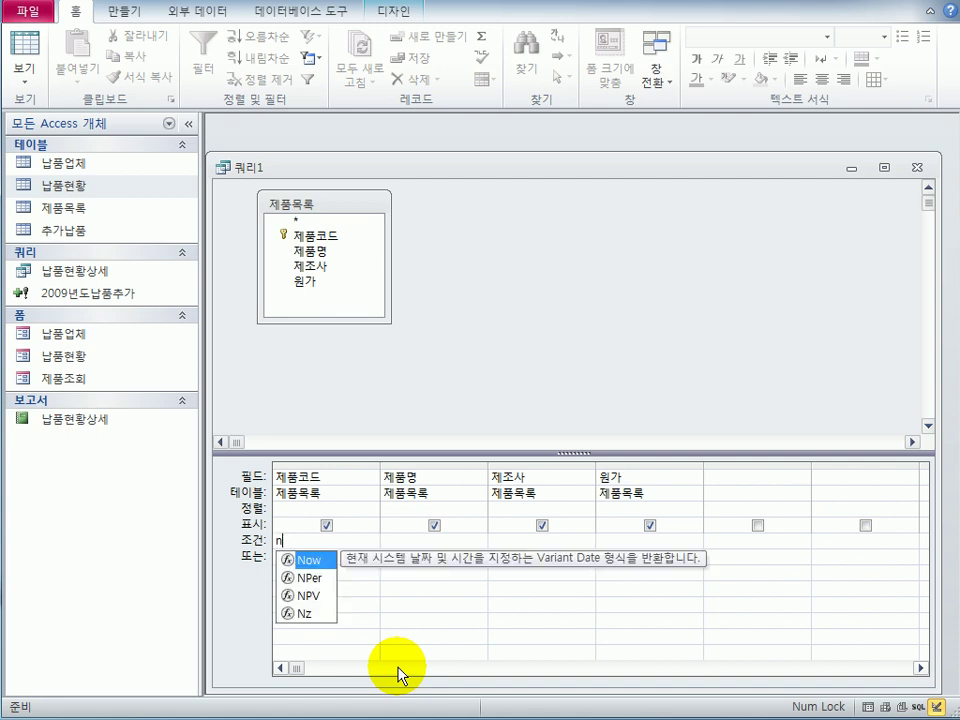
text(ot in)
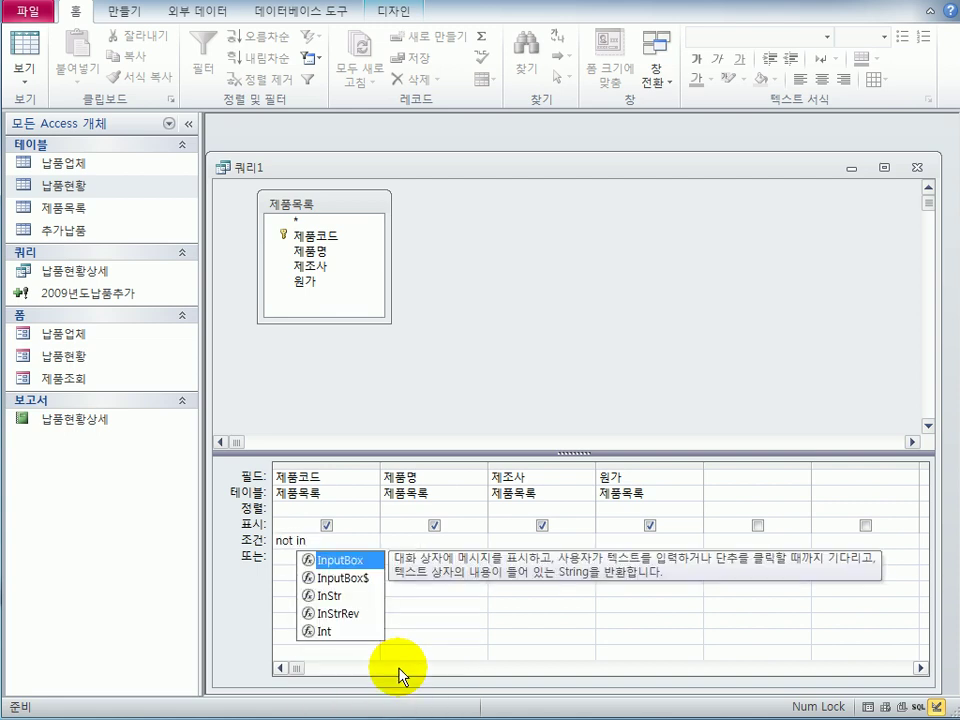
text( ()
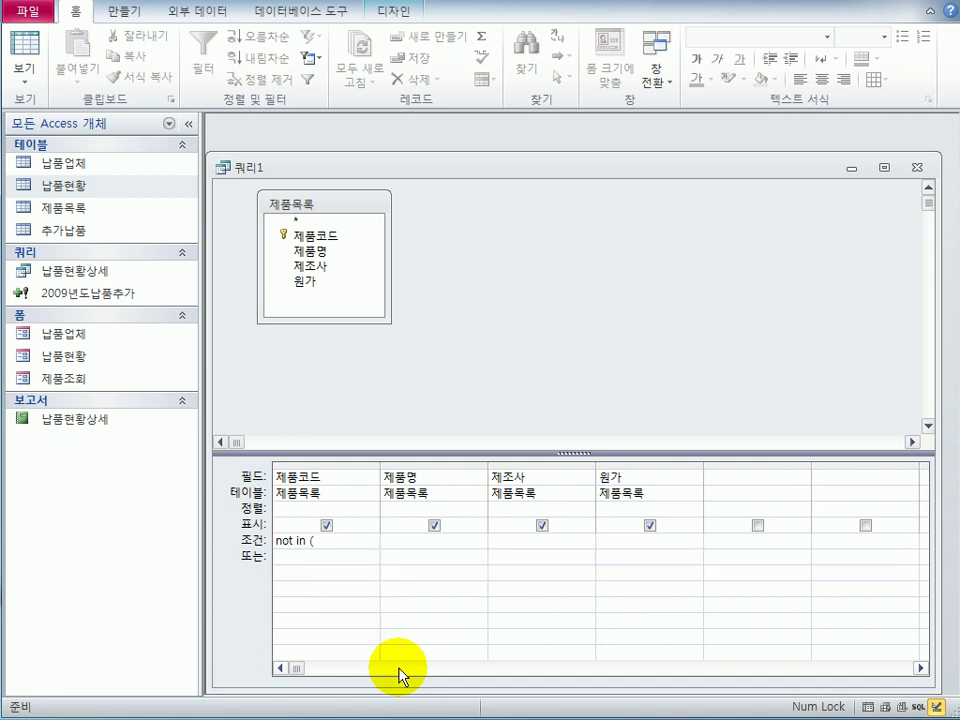
text(select )
text(wp)
key(BackSpace)
key(BackSpace)
key(Hangul)
text(제품코드)
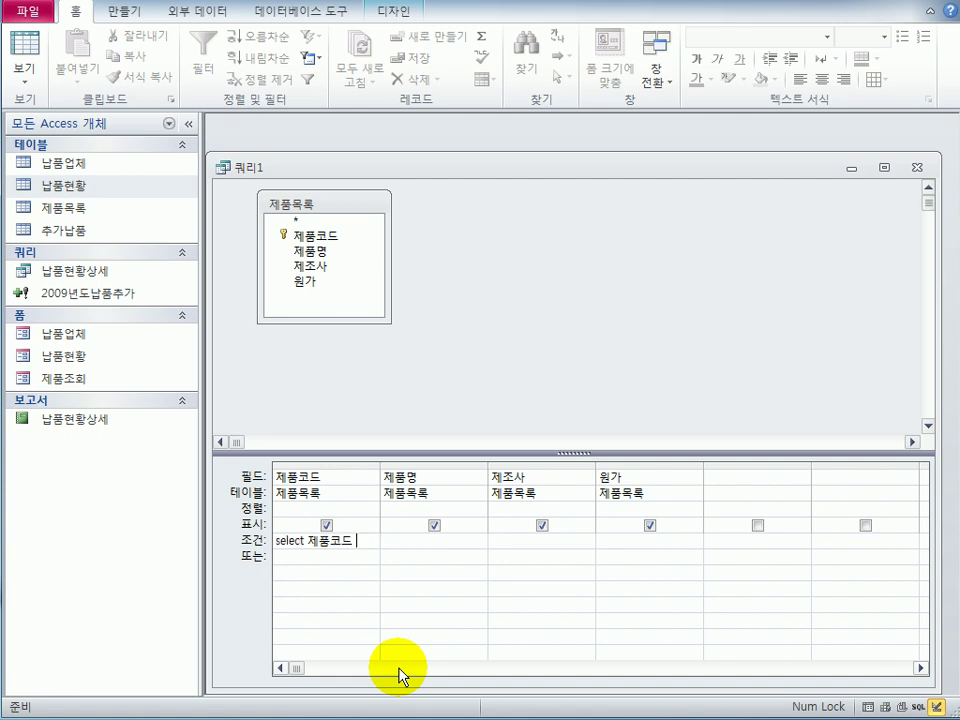
key(Hangul)
text(from)
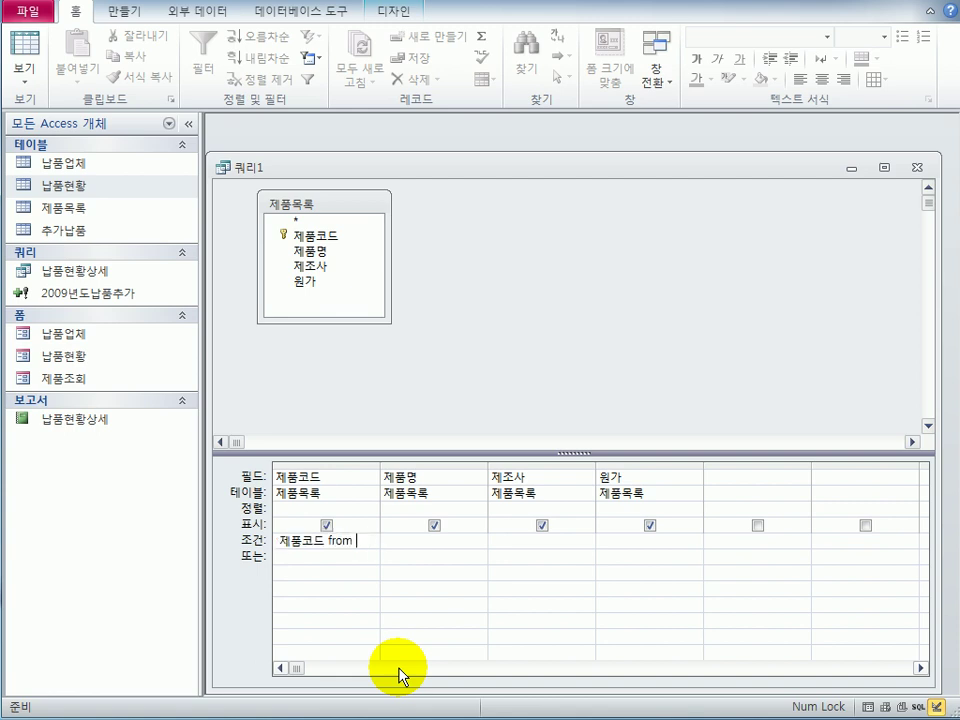
key(Hangul)
text(납품현황))
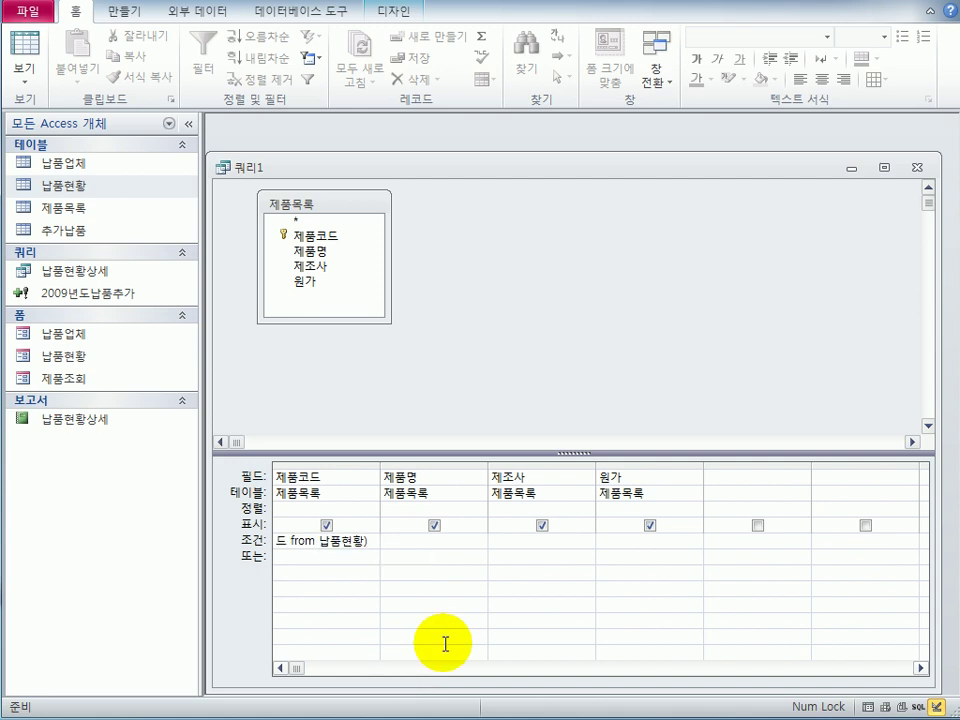
drag(379, 466, 538, 480)
click(387, 541)
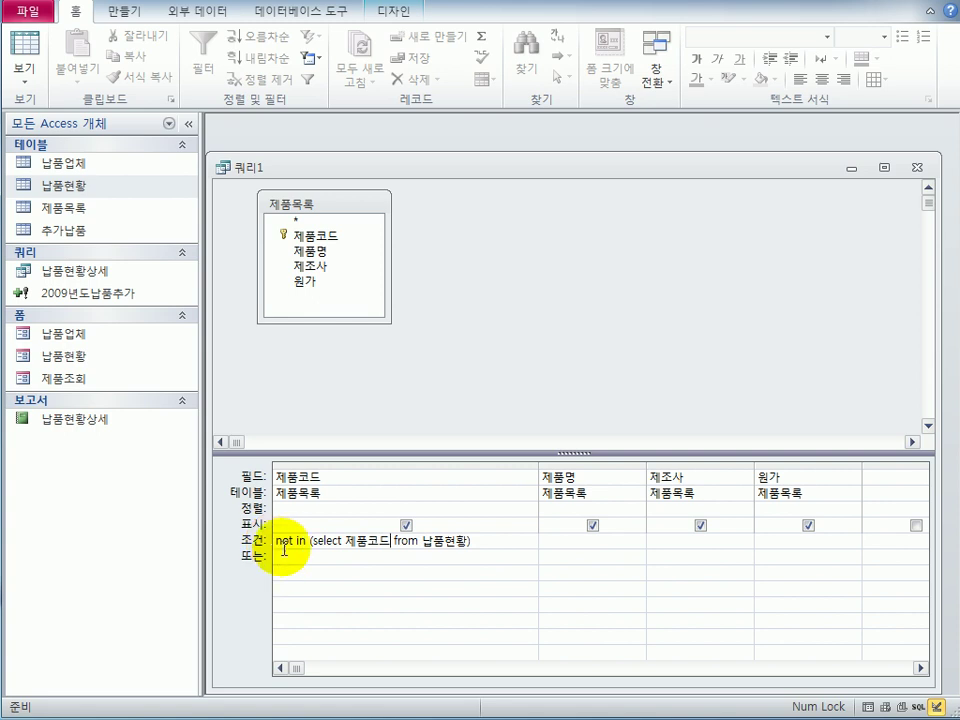
Preview the query's results, then close the query and save it under the name 미구매제품현황
click(26, 32)
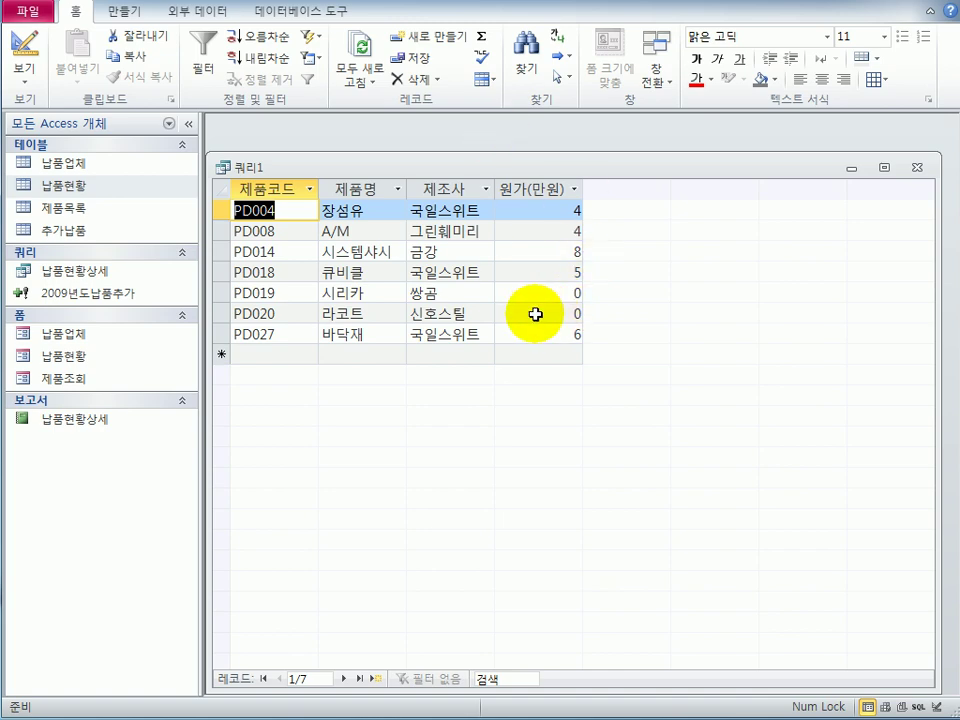
click(918, 172)
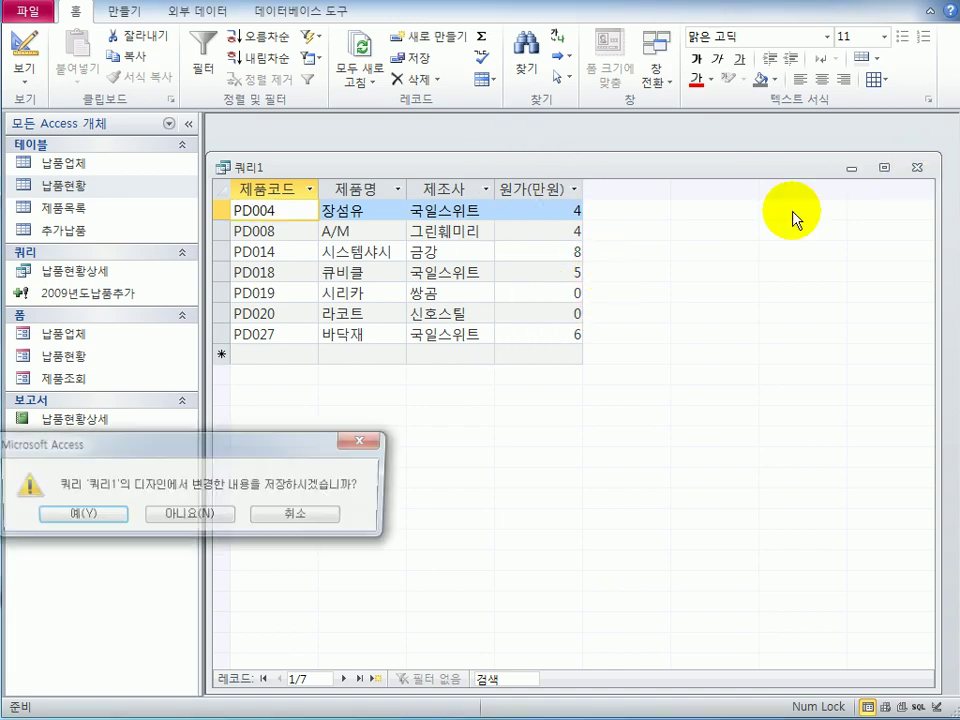
drag(296, 443, 628, 349)
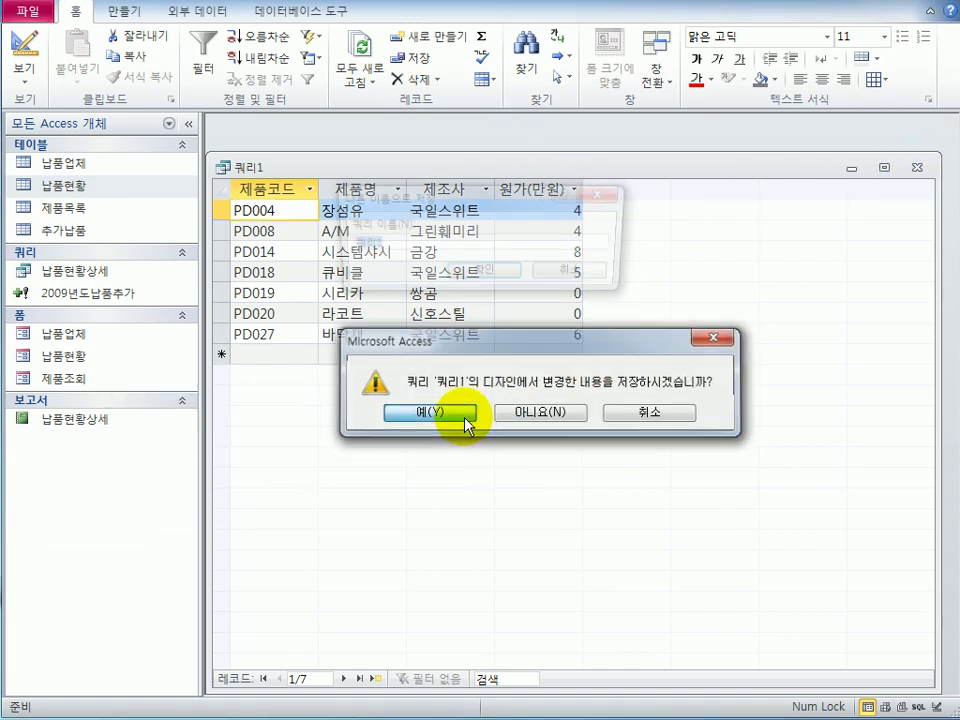
click(464, 420)
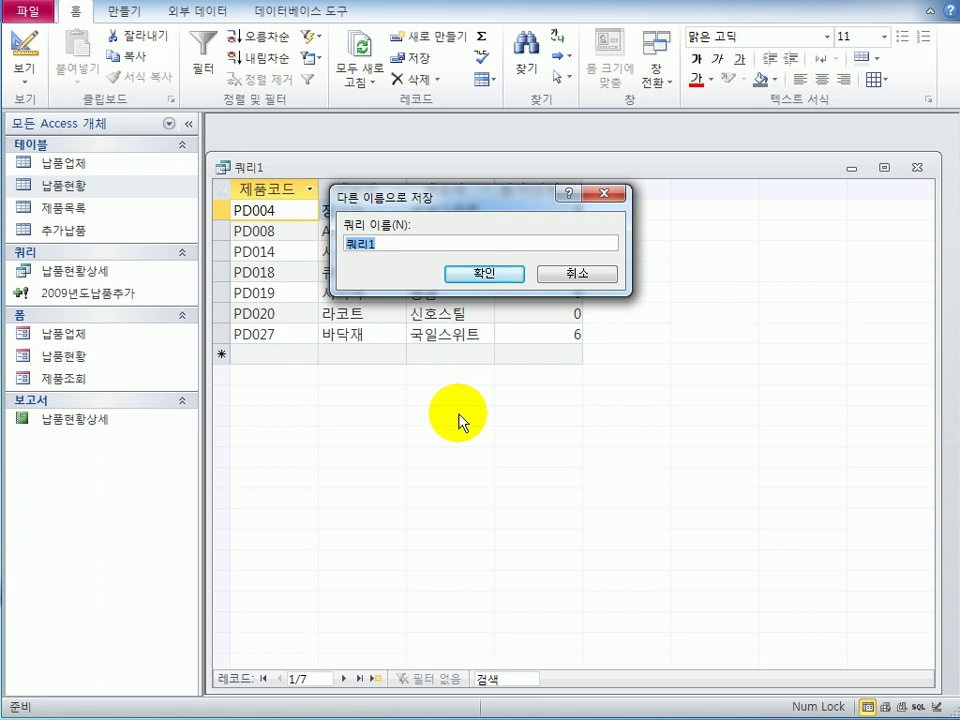
text(미구매제품현황)
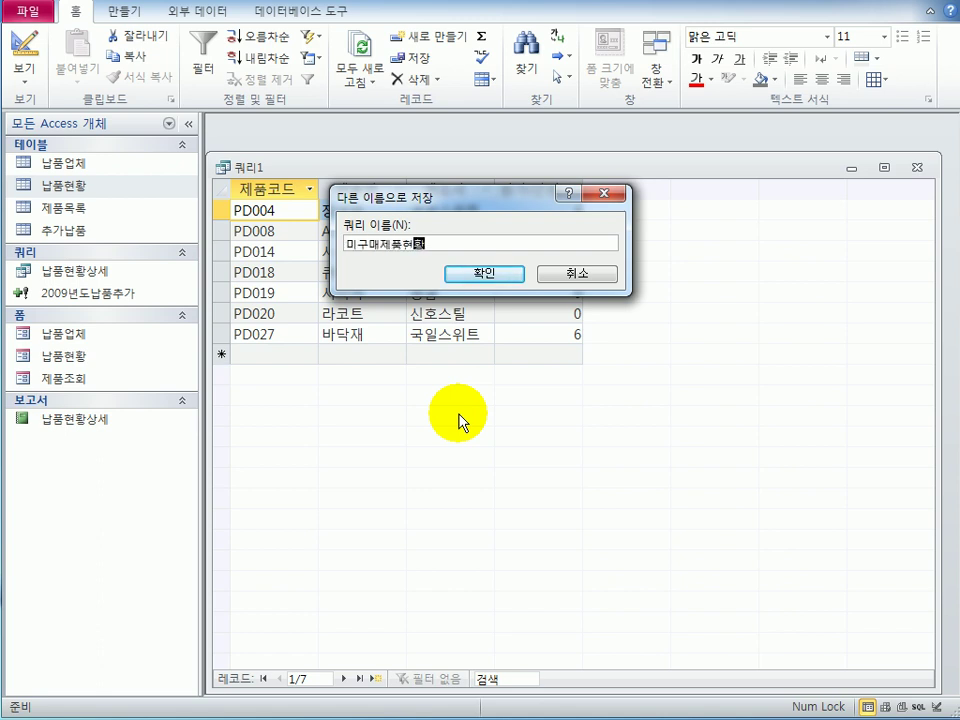
key(Return)
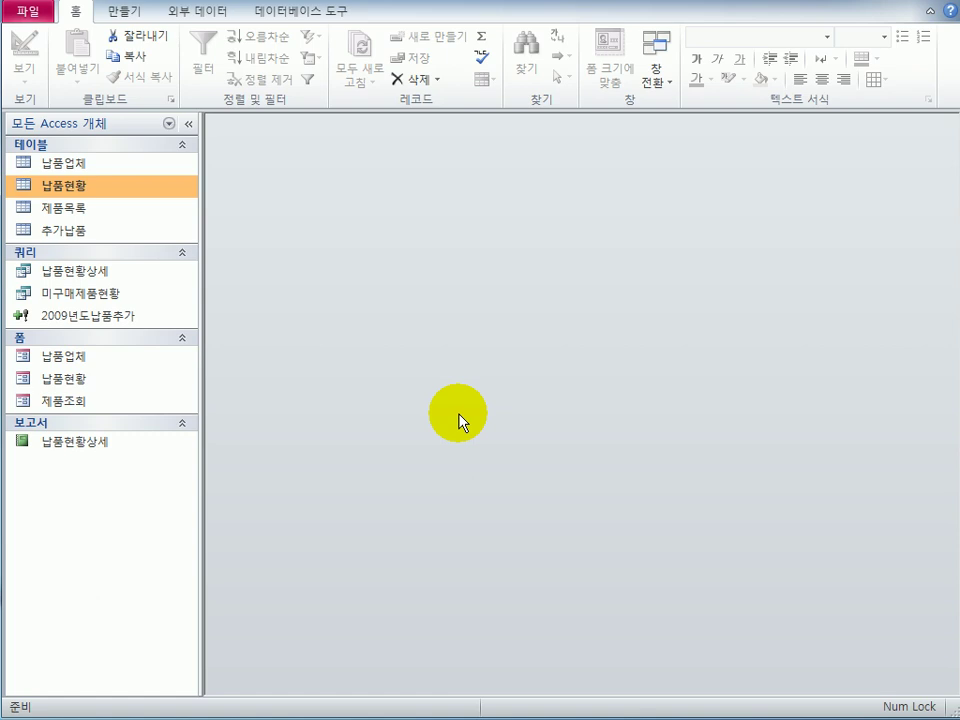
Create a new query in design view based on the 납품현황상세 query and enlarge its field list to show all fields
click(122, 14)
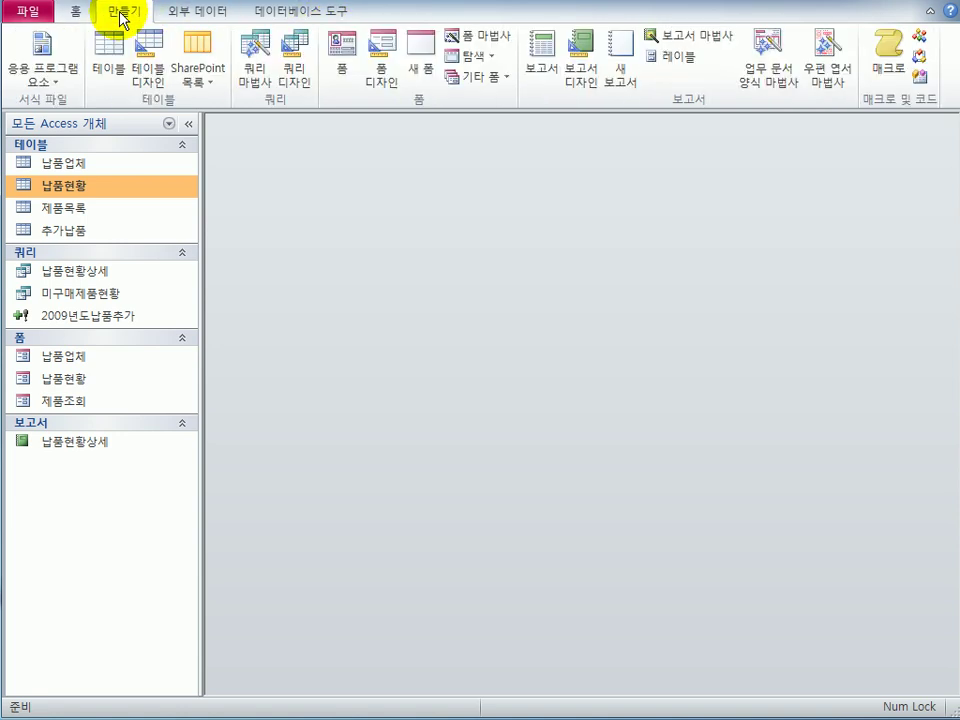
click(296, 88)
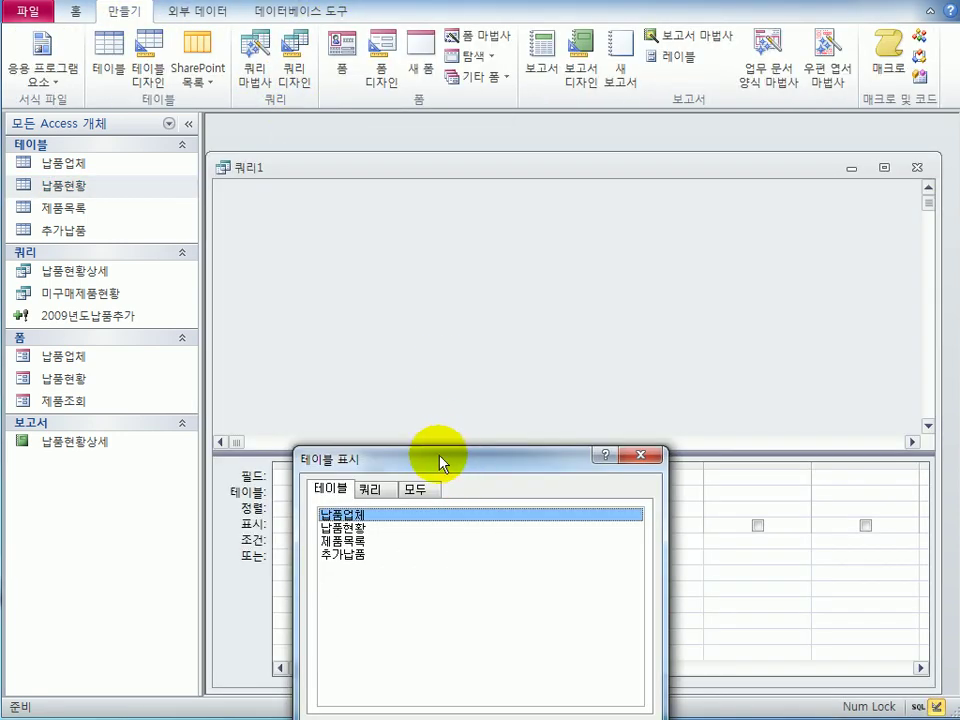
drag(441, 461, 449, 403)
click(388, 431)
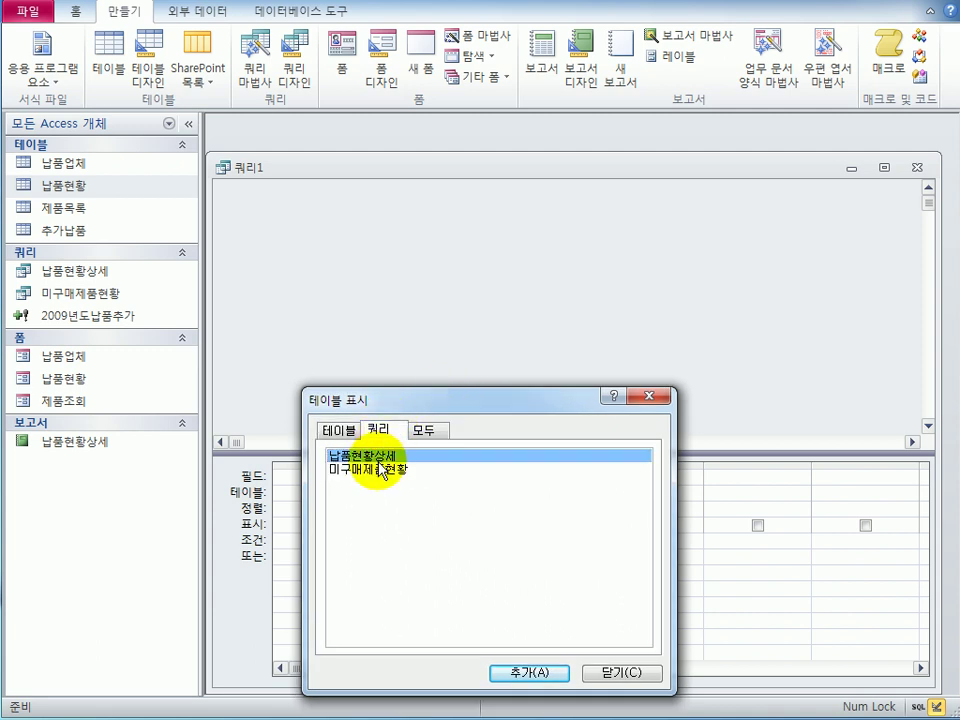
double_click(380, 460)
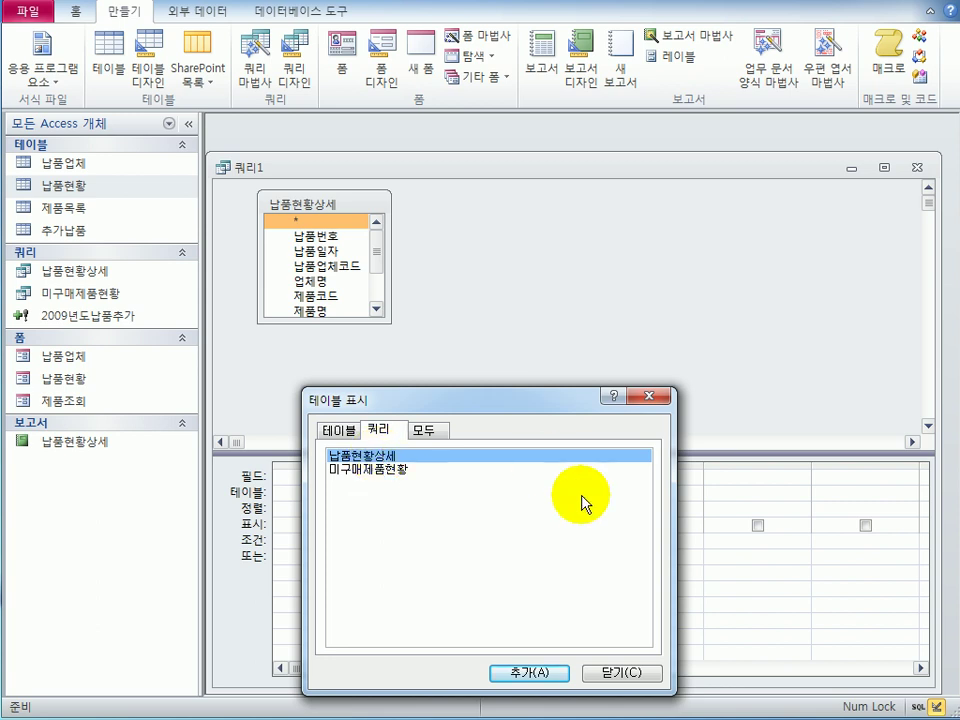
click(617, 674)
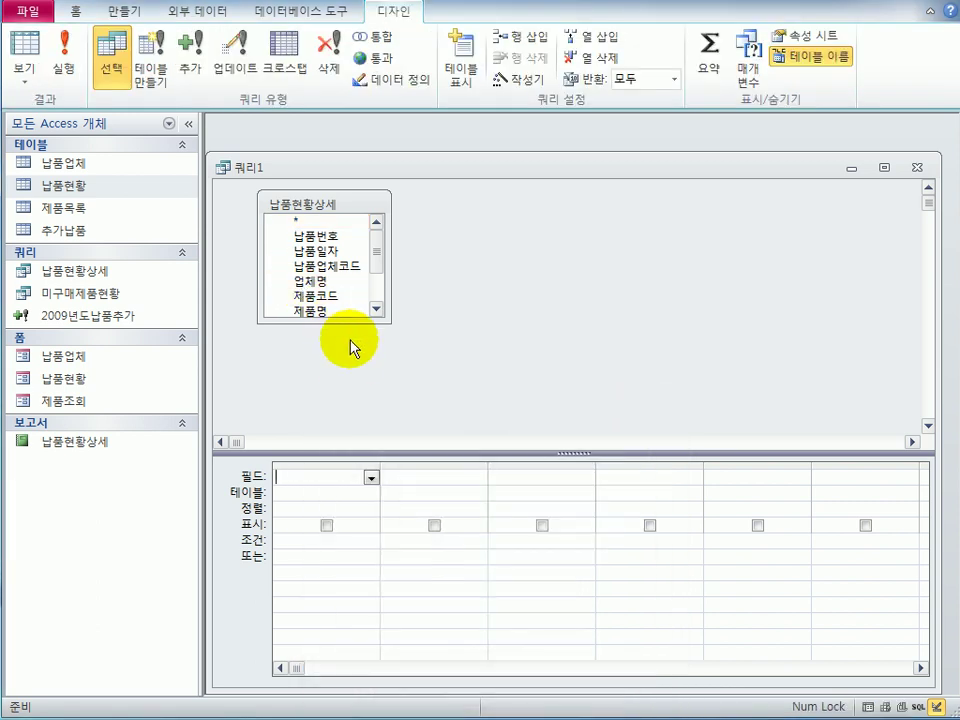
drag(349, 322, 349, 403)
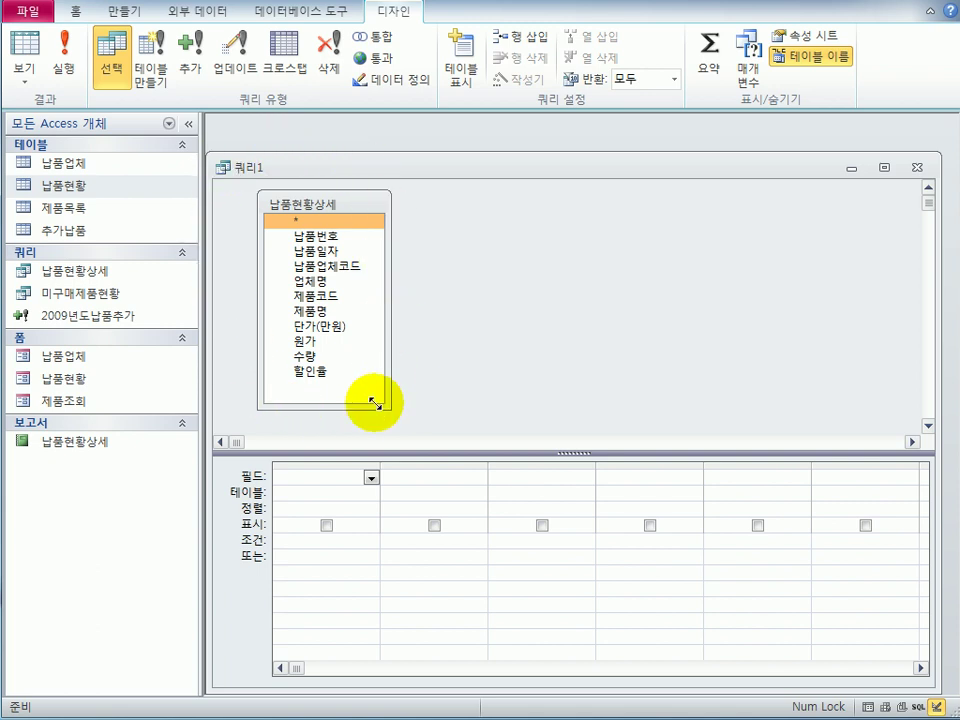
Change it to an update query that sets the 단가(만원) field to [원가]*(1-[할인율])
click(237, 55)
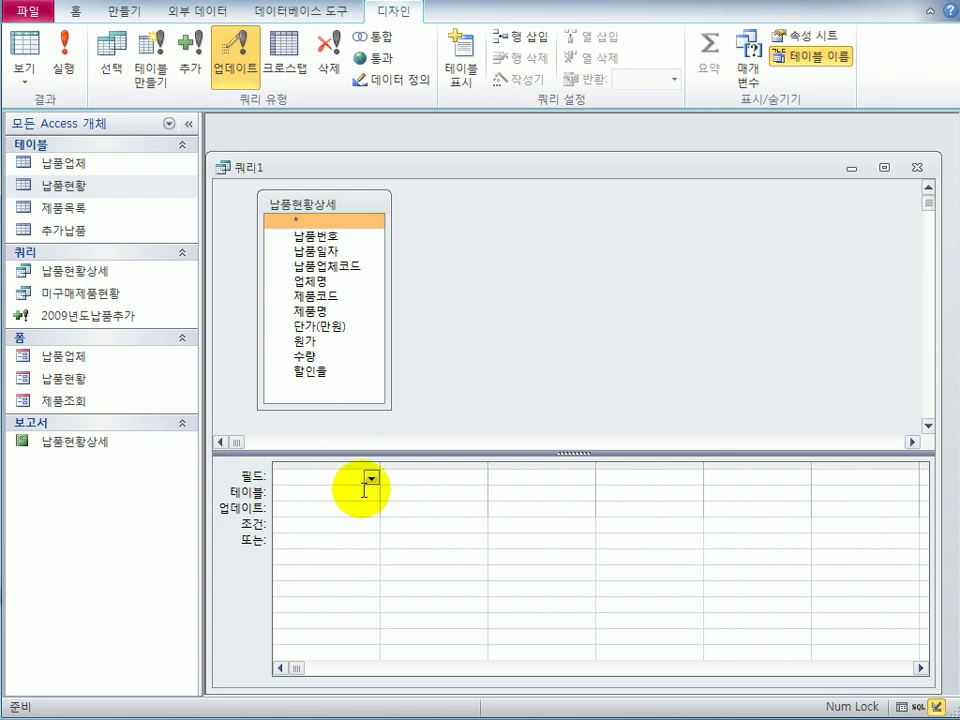
double_click(343, 324)
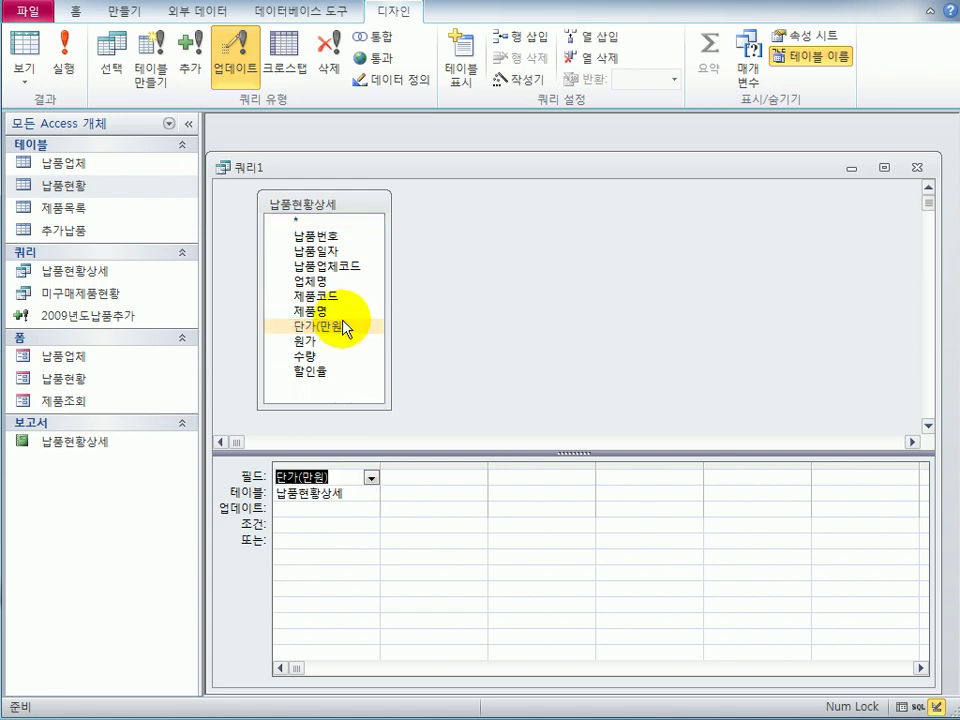
click(337, 510)
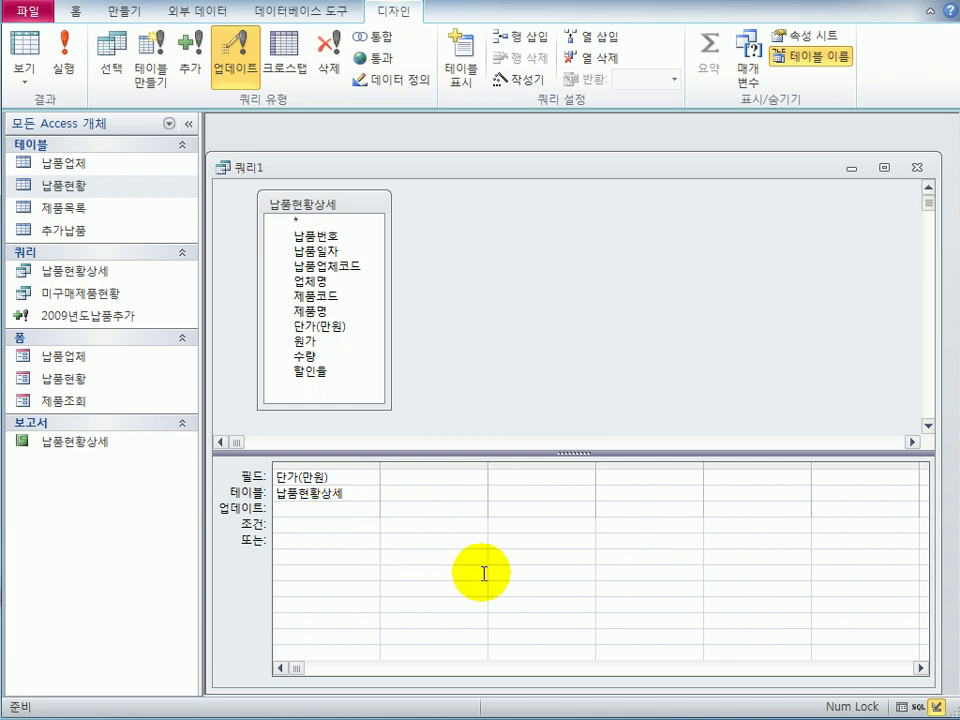
text([원가] * (1-[할인)
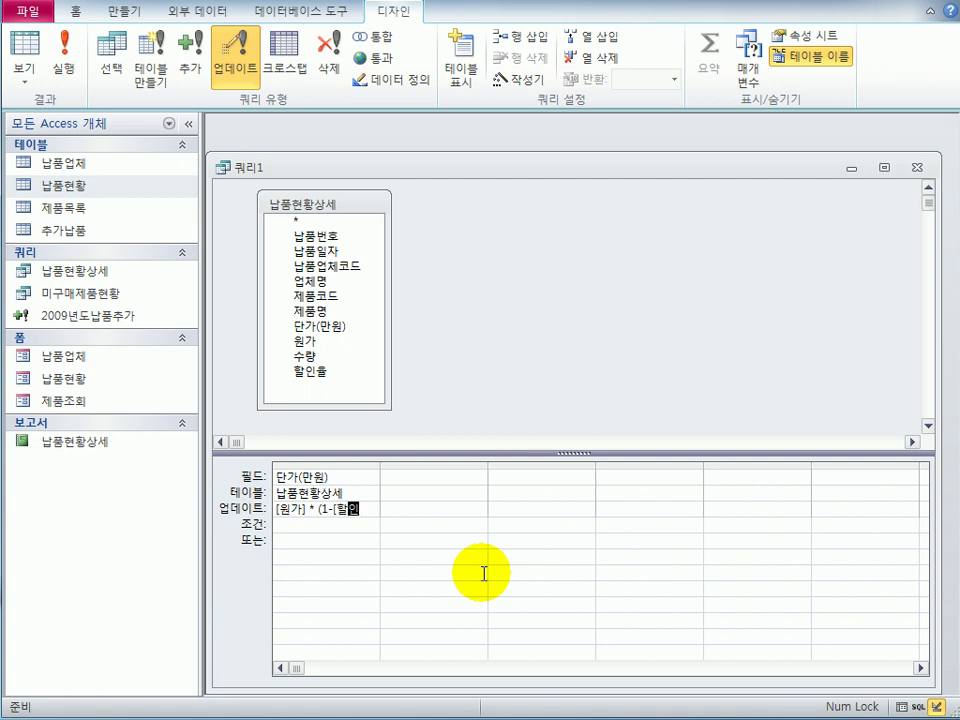
text(유ㄹ)
text(]))
drag(379, 463, 402, 466)
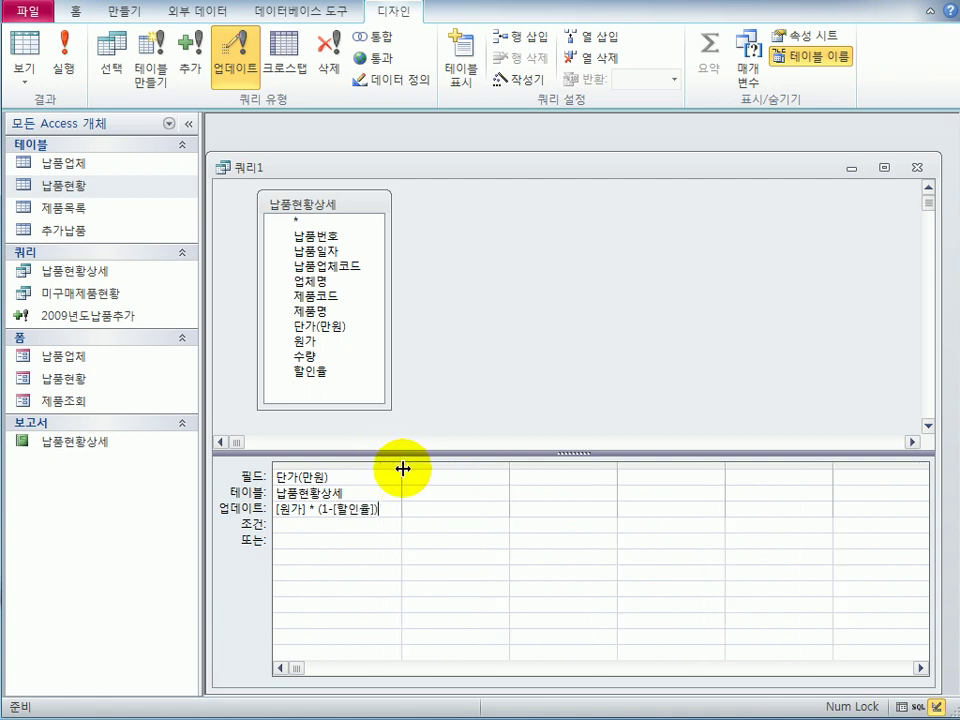
click(334, 539)
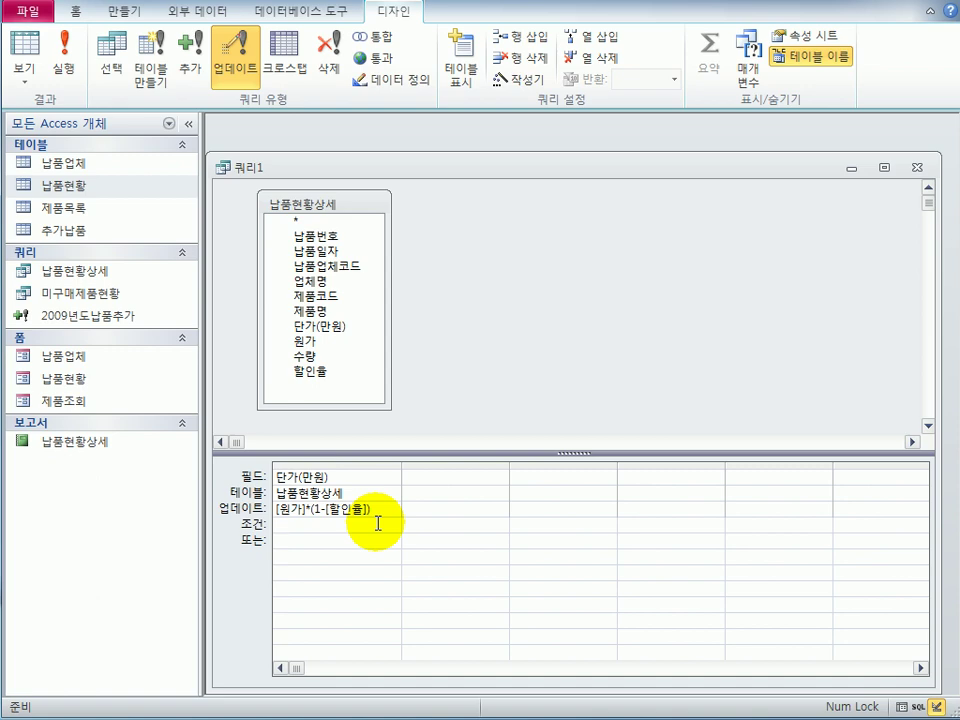
Run the update query and accept updating the records
click(63, 58)
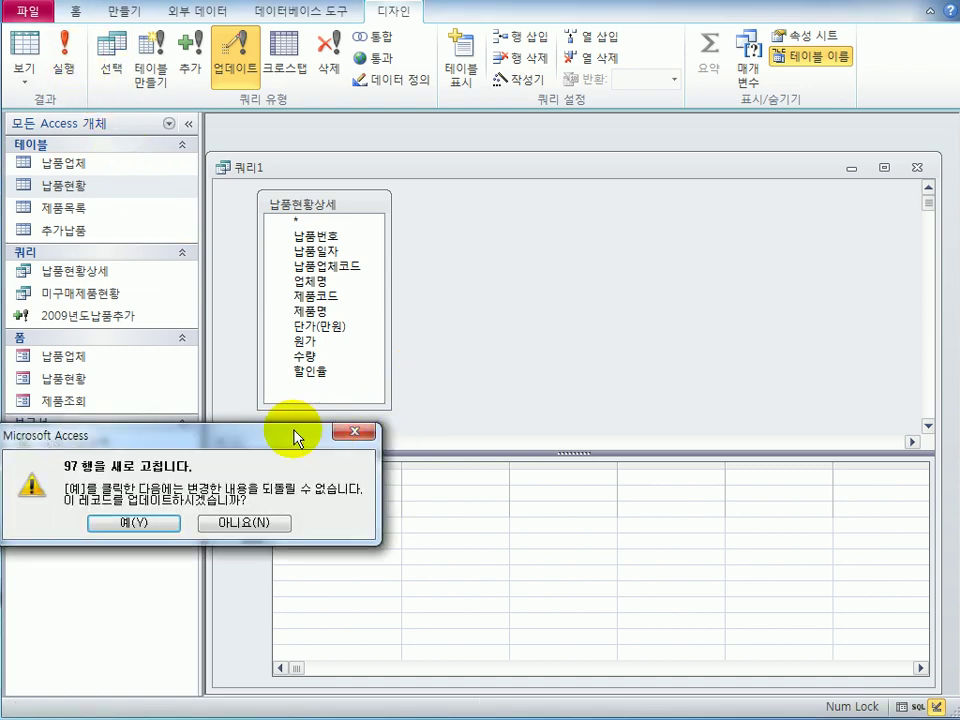
drag(297, 438, 707, 269)
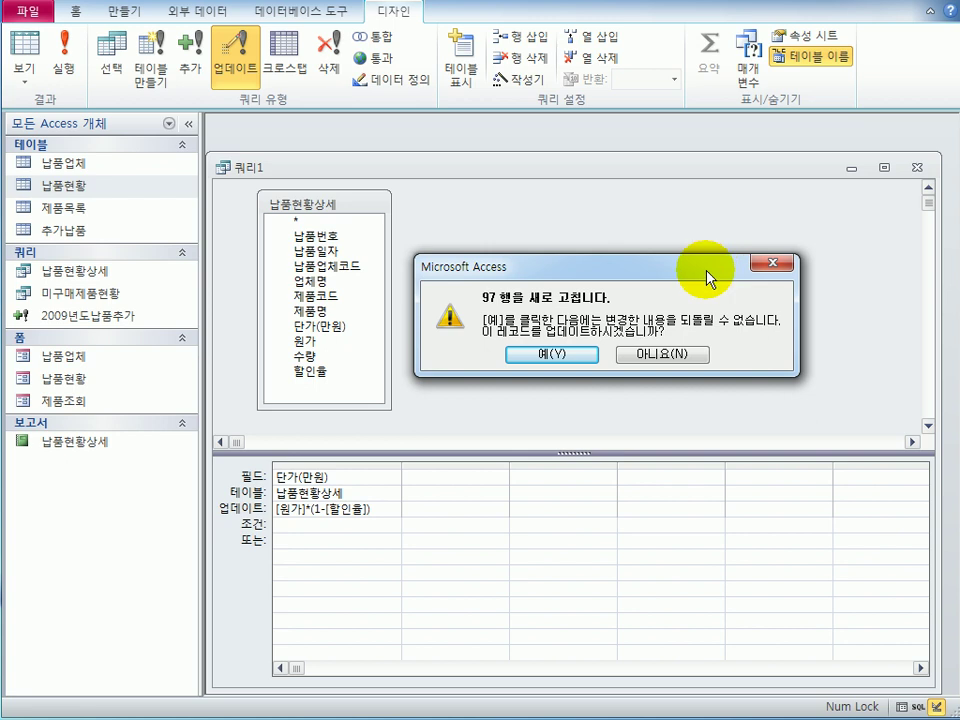
click(563, 355)
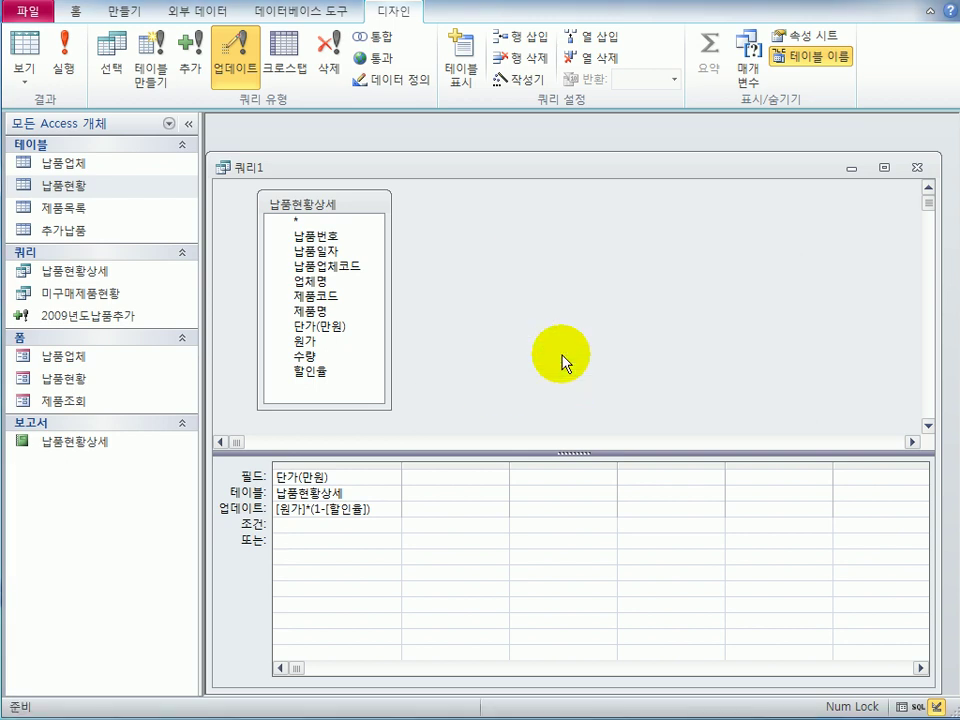
Close the update query, saving it under the name 납품단가계산
click(916, 167)
drag(328, 432, 712, 256)
click(503, 311)
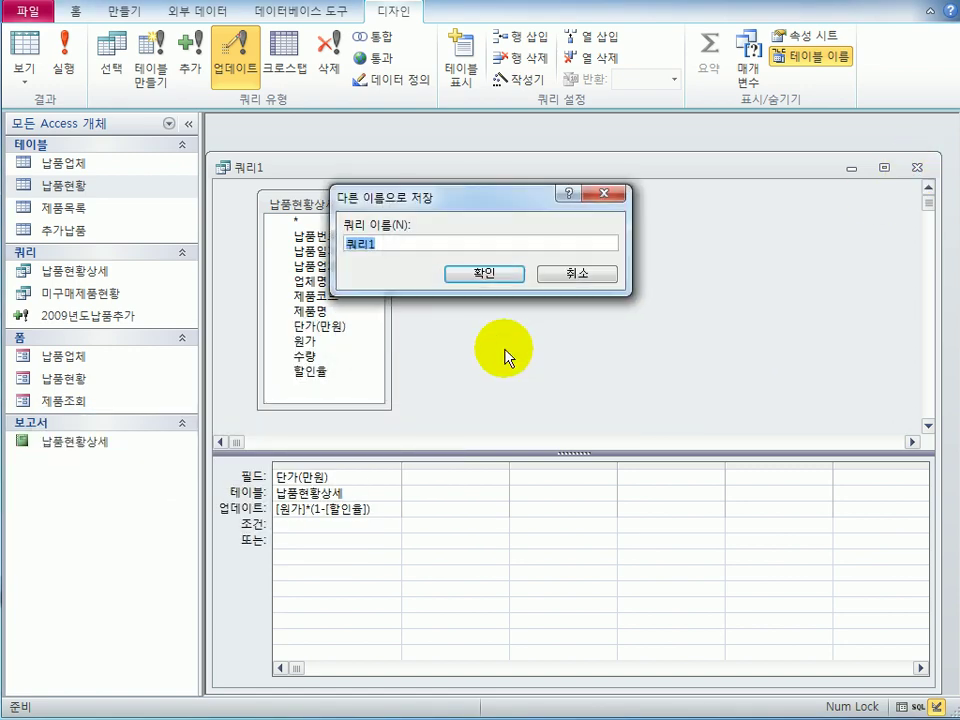
text(납품)
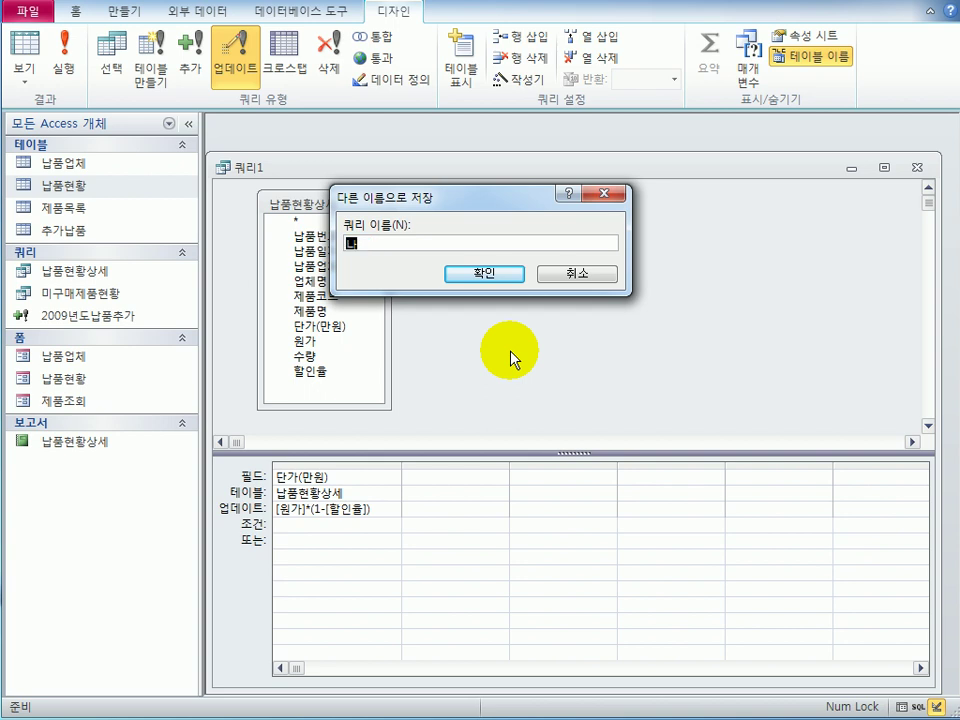
text(단가계사ㄴ)
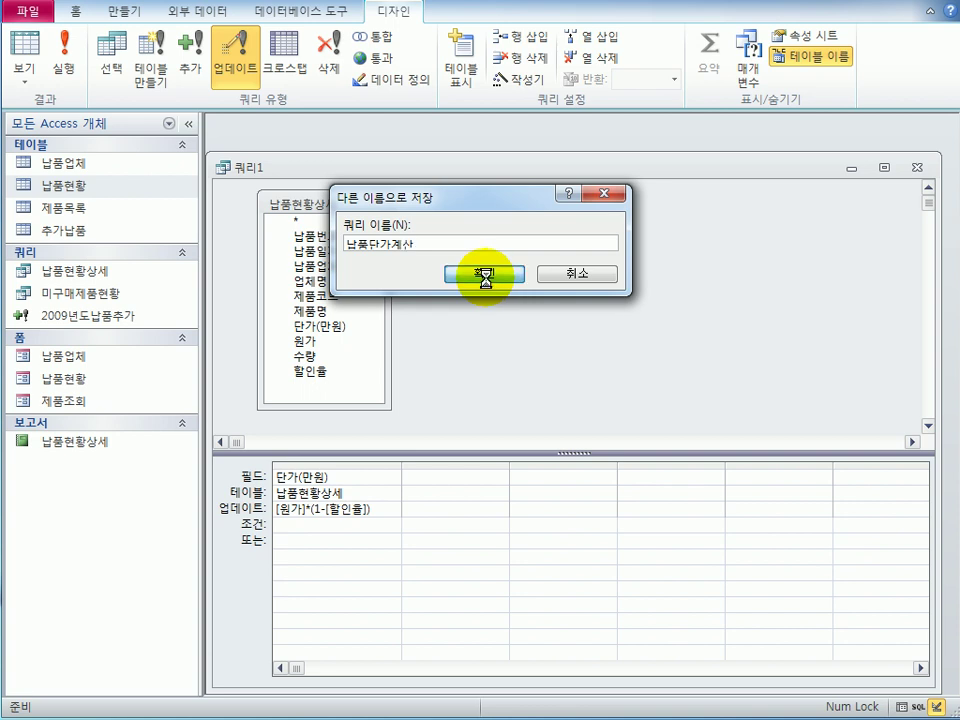
click(484, 278)
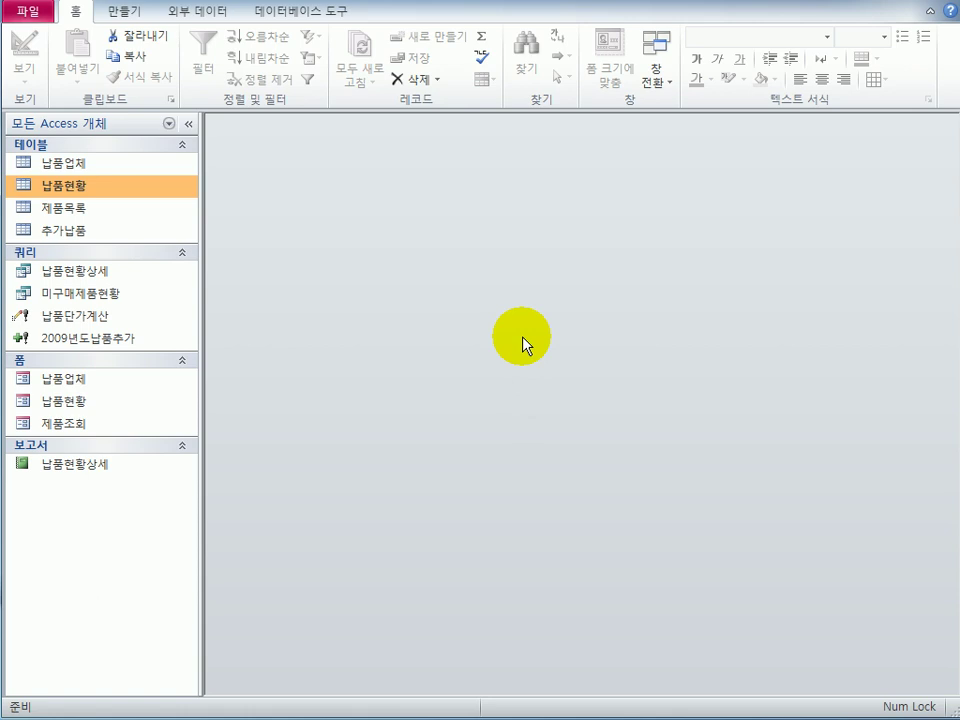
Start another query in design view with 납품현황상세 as its source and extend the field list to full length
click(126, 12)
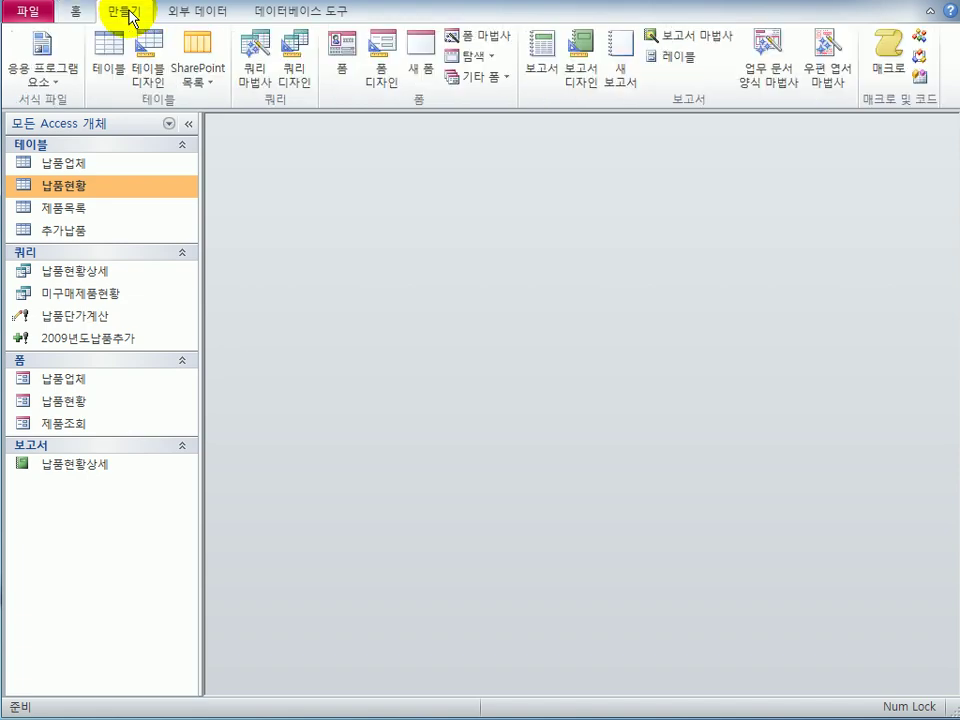
click(295, 95)
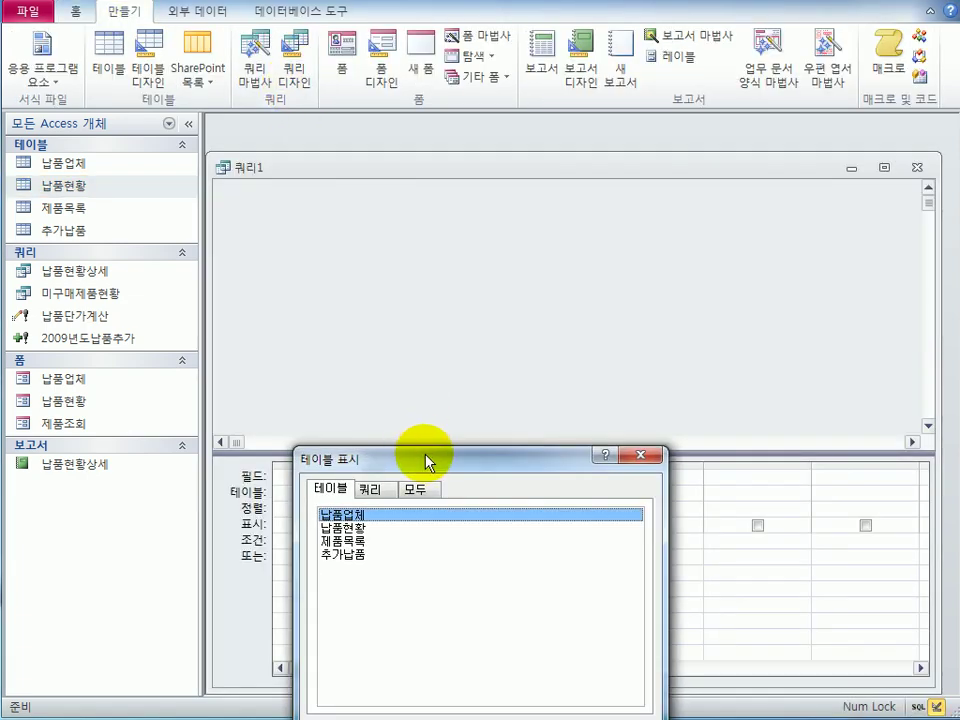
drag(428, 456, 460, 340)
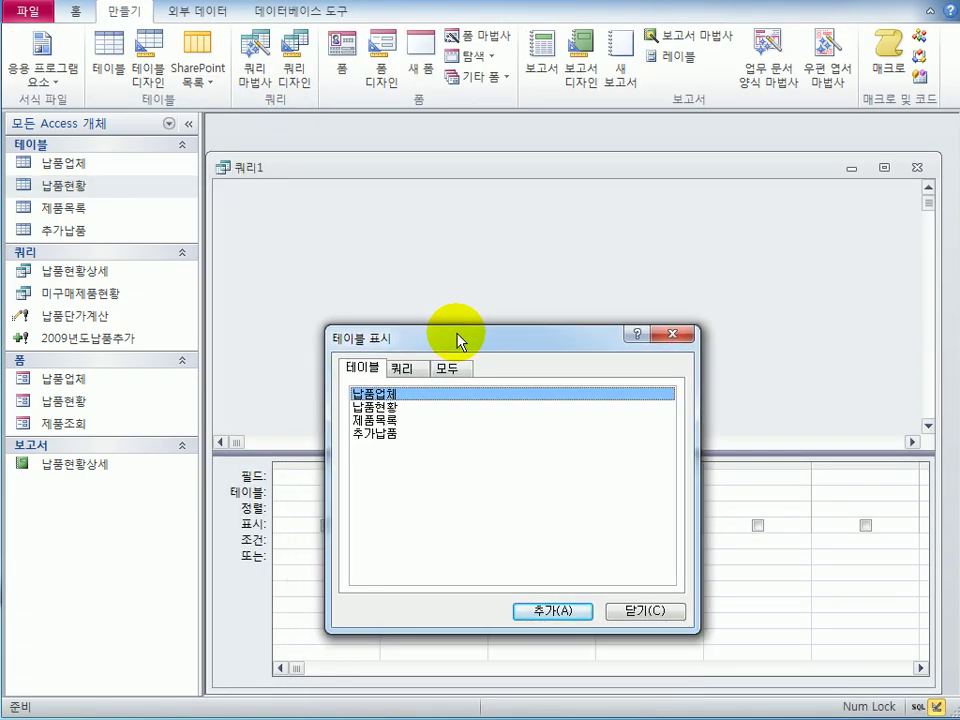
click(408, 369)
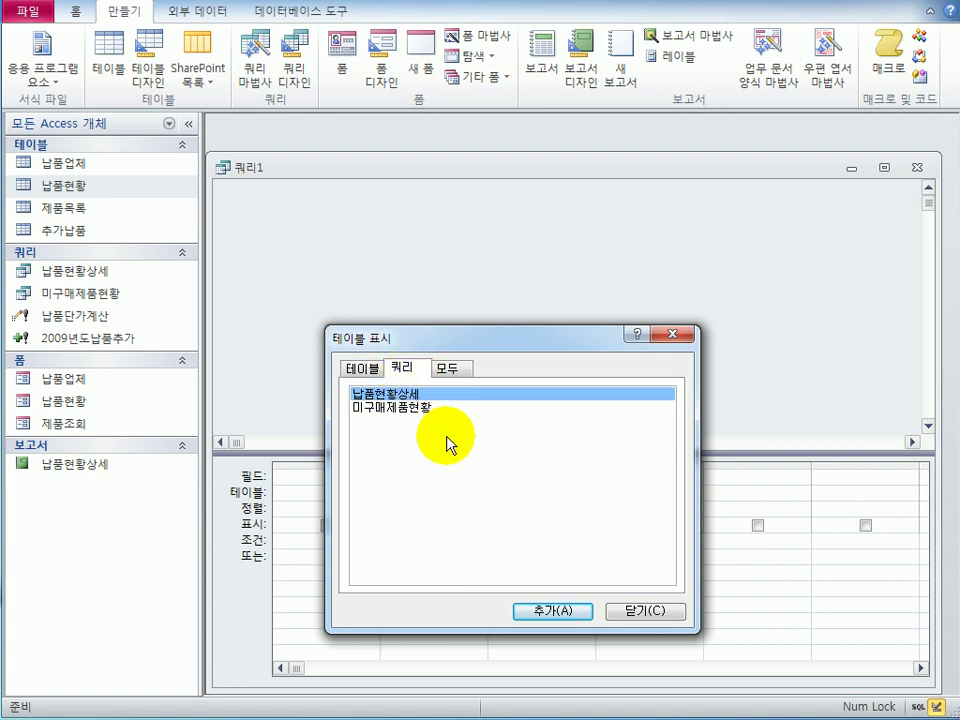
double_click(401, 395)
click(640, 610)
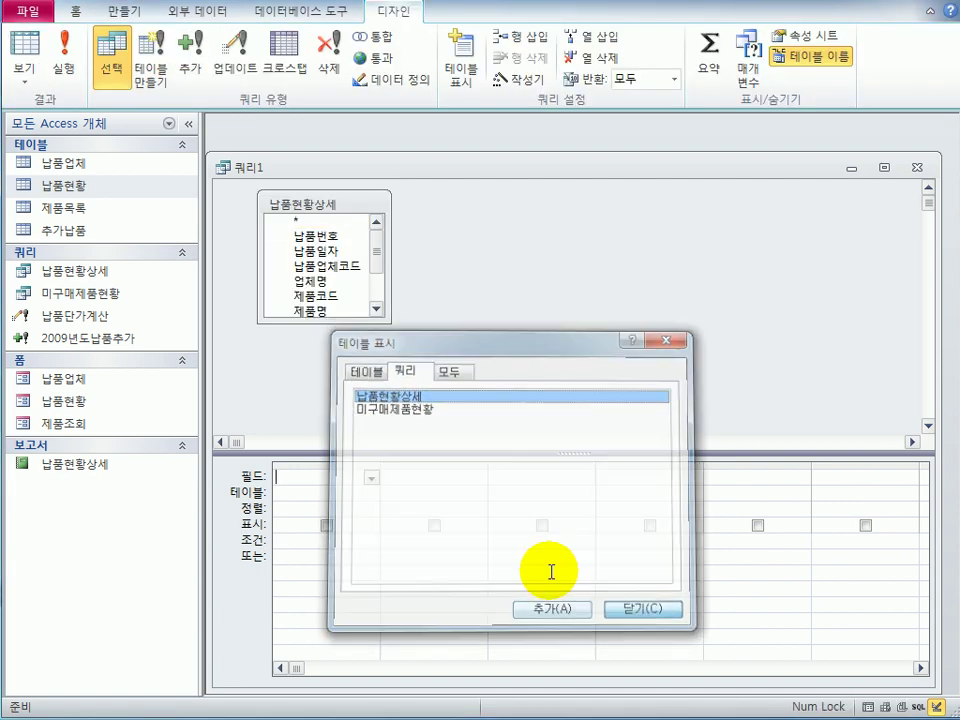
drag(354, 324, 373, 420)
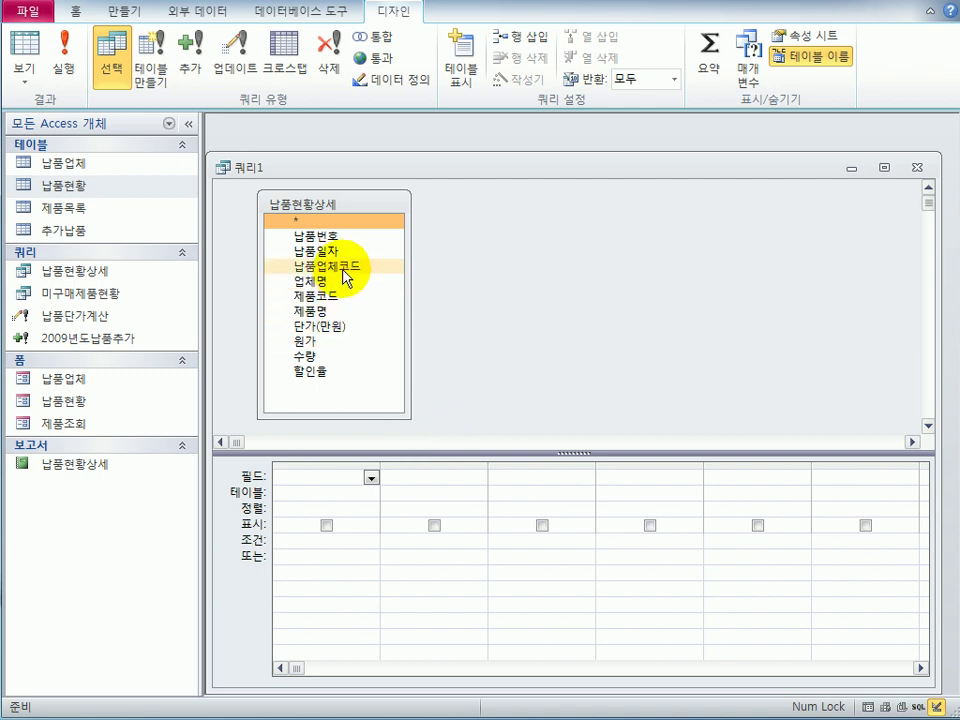
Add the fields 납품업체코드, 업체명 and 납품일자 to the query grid and hide 납품일자 from the output
double_click(345, 277)
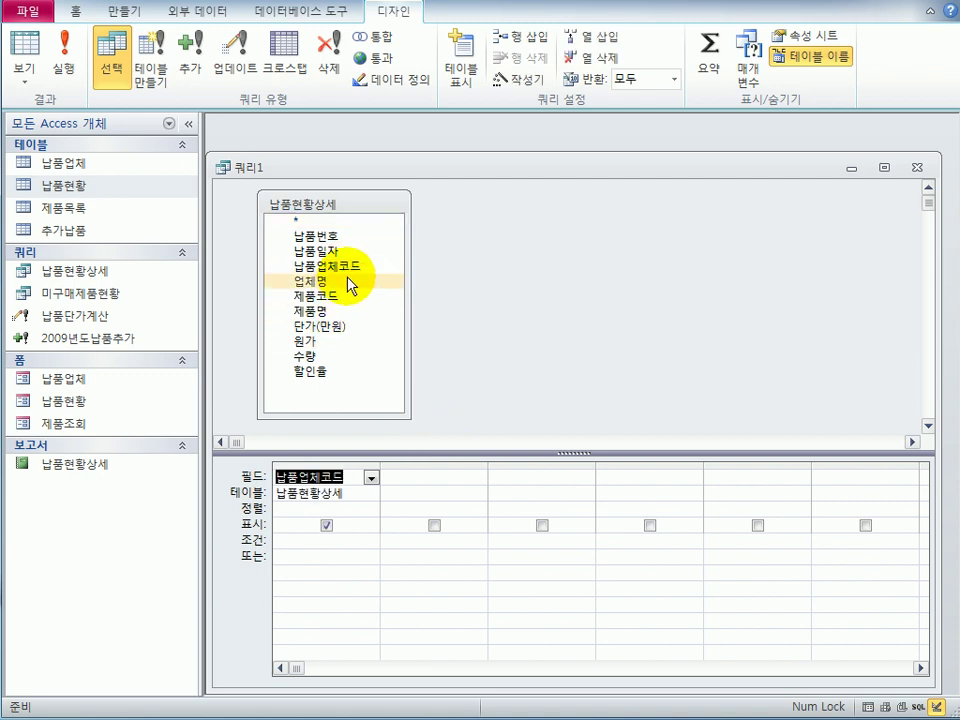
double_click(350, 283)
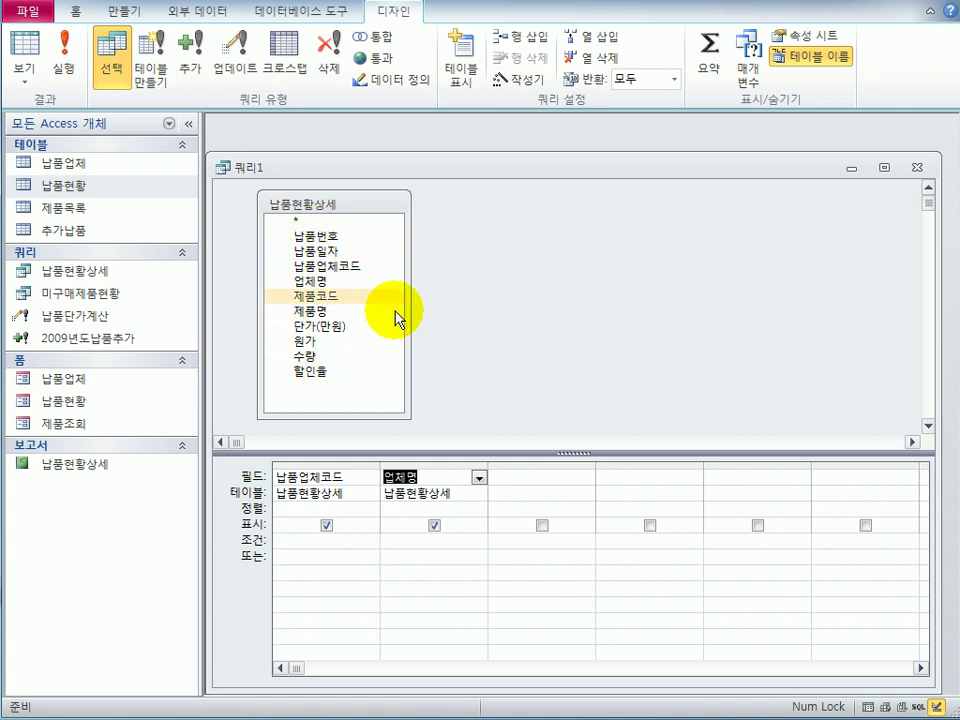
double_click(338, 252)
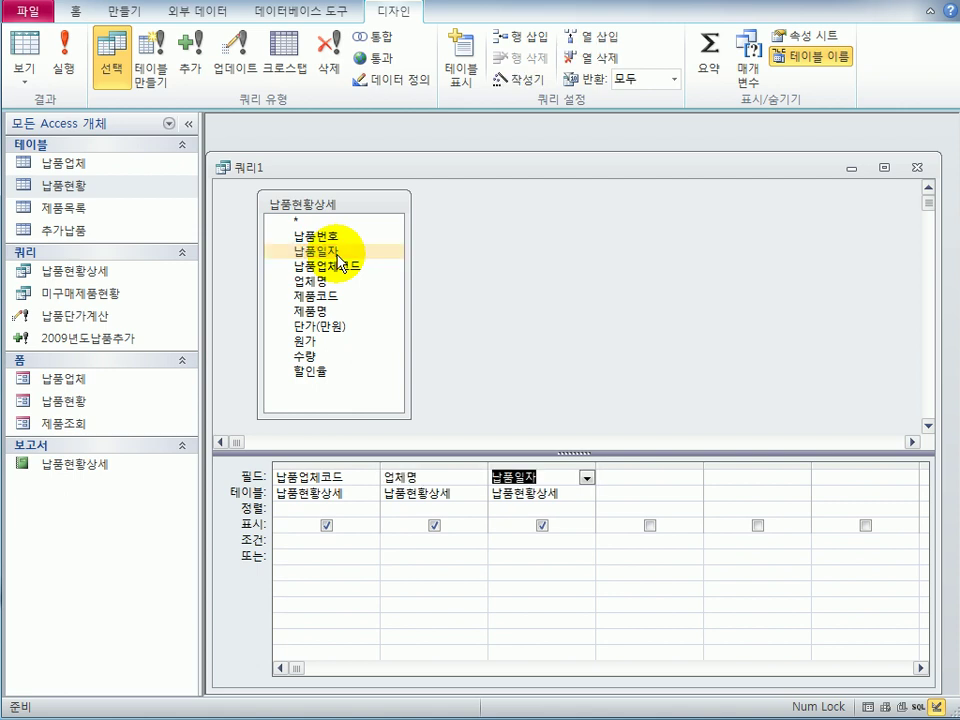
click(543, 530)
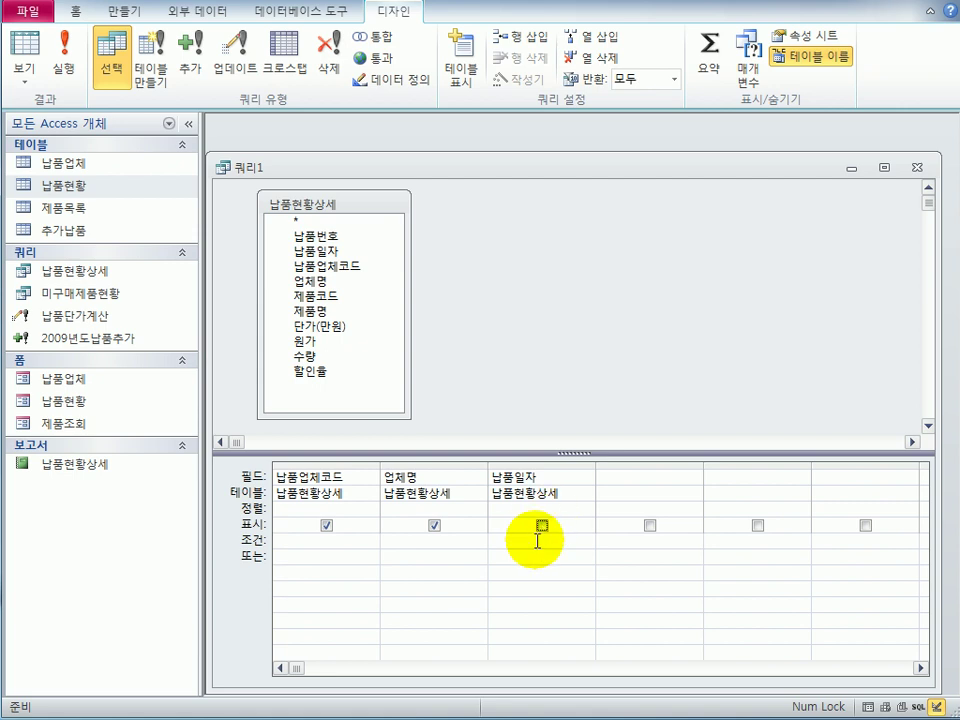
Set the 납품일자 criterion to the parameter prompt [조회할 납품연도를 입력하세요]
click(536, 542)
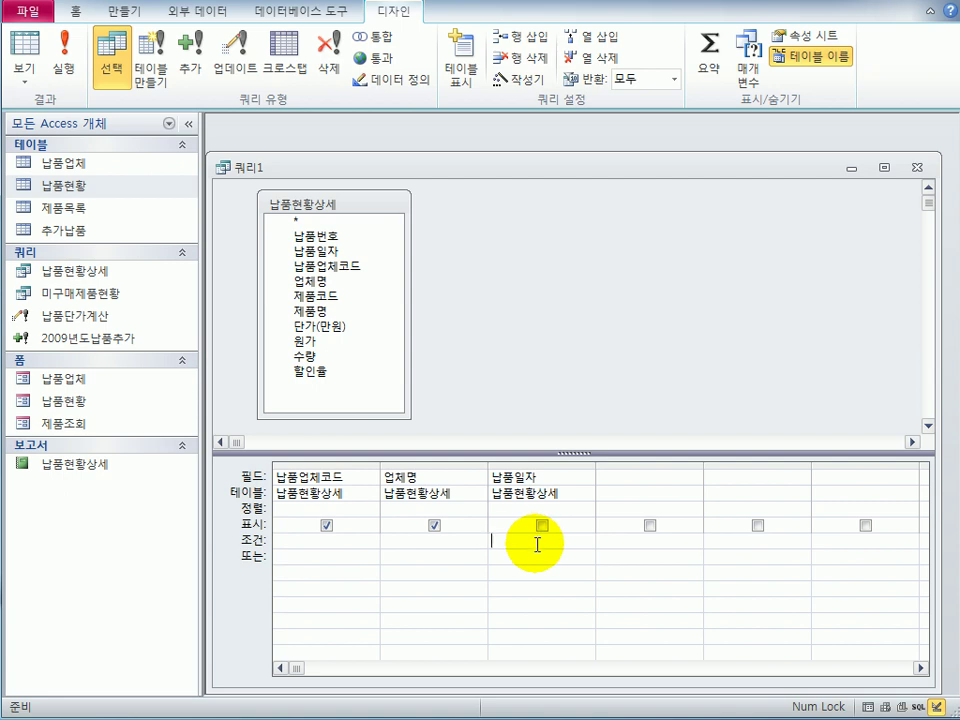
text(ㅁ)
text(조회할 )
text(납품연)
text(도를 입력해)
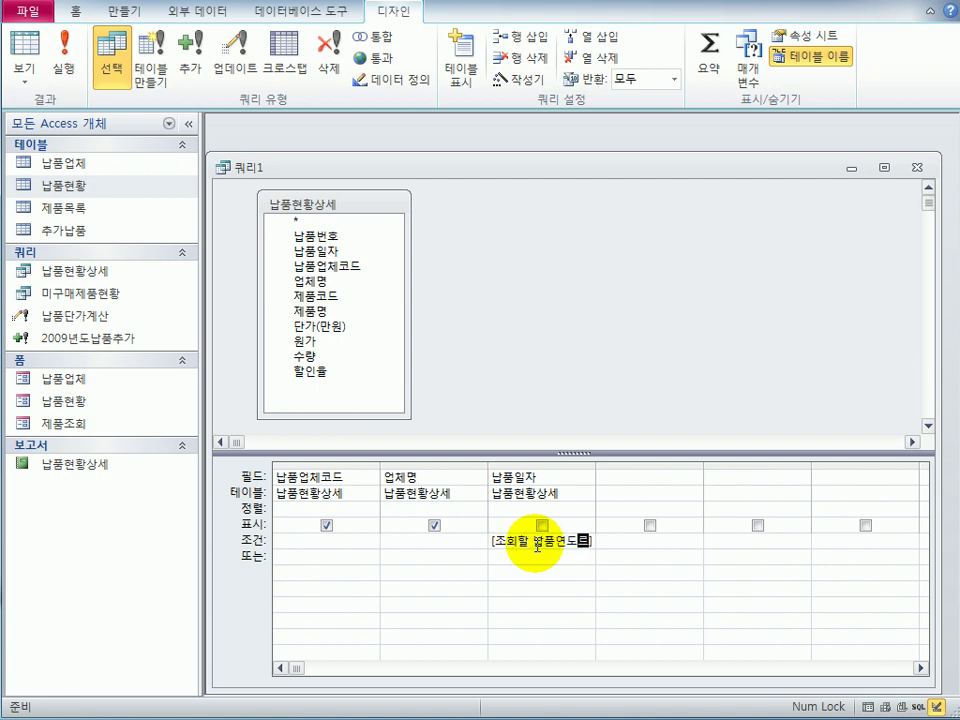
text(세요)
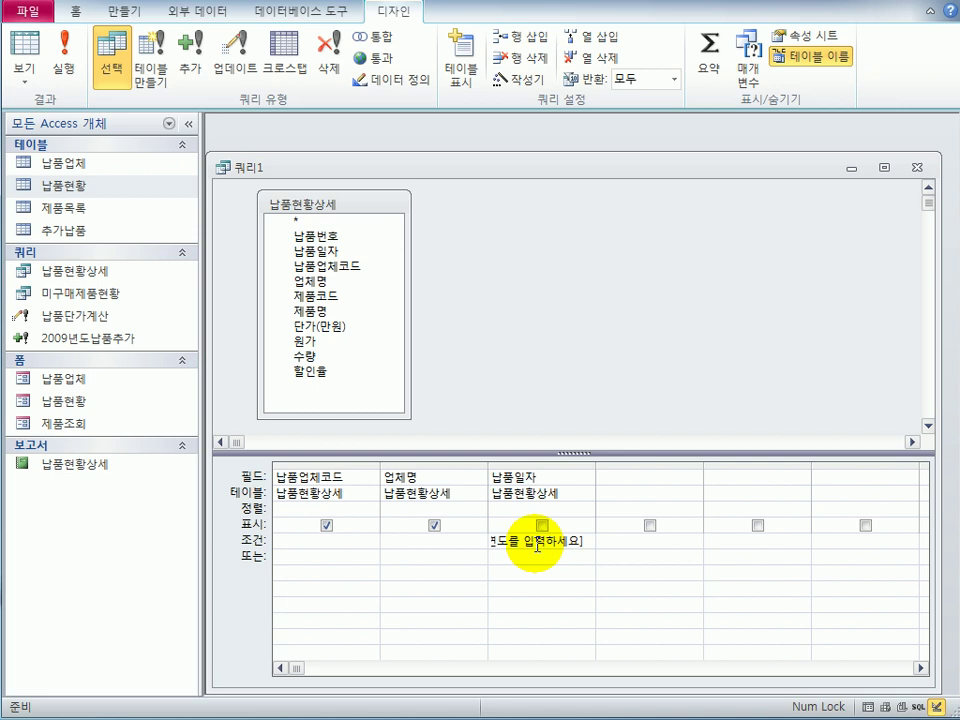
Change the 납품일자 field into the expression year([납품일자]), keeping it hidden from the output
click(544, 478)
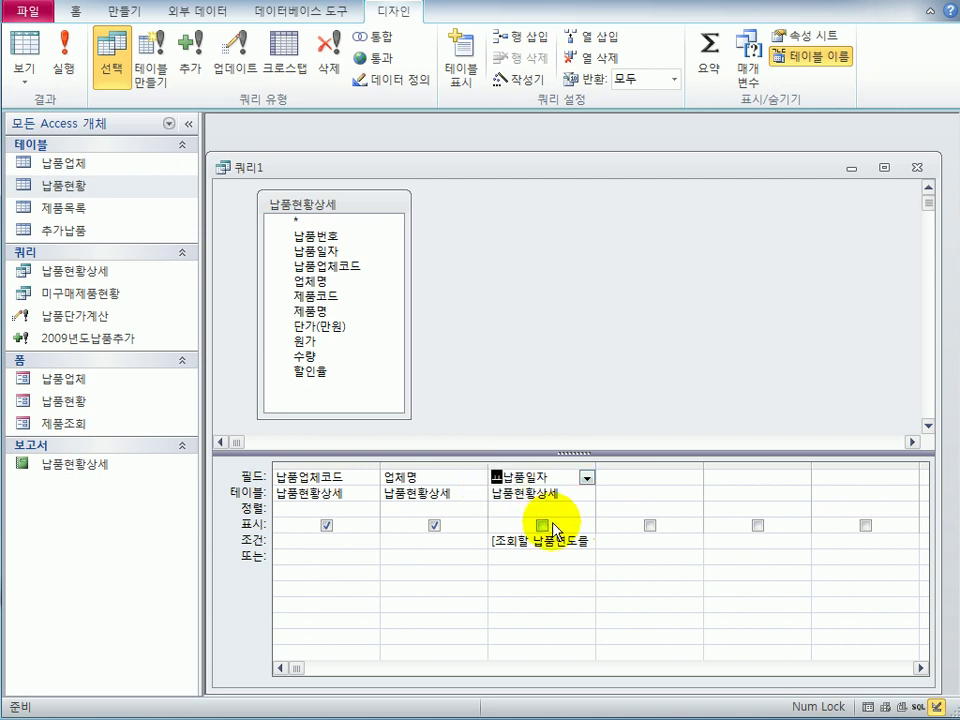
text(year([)
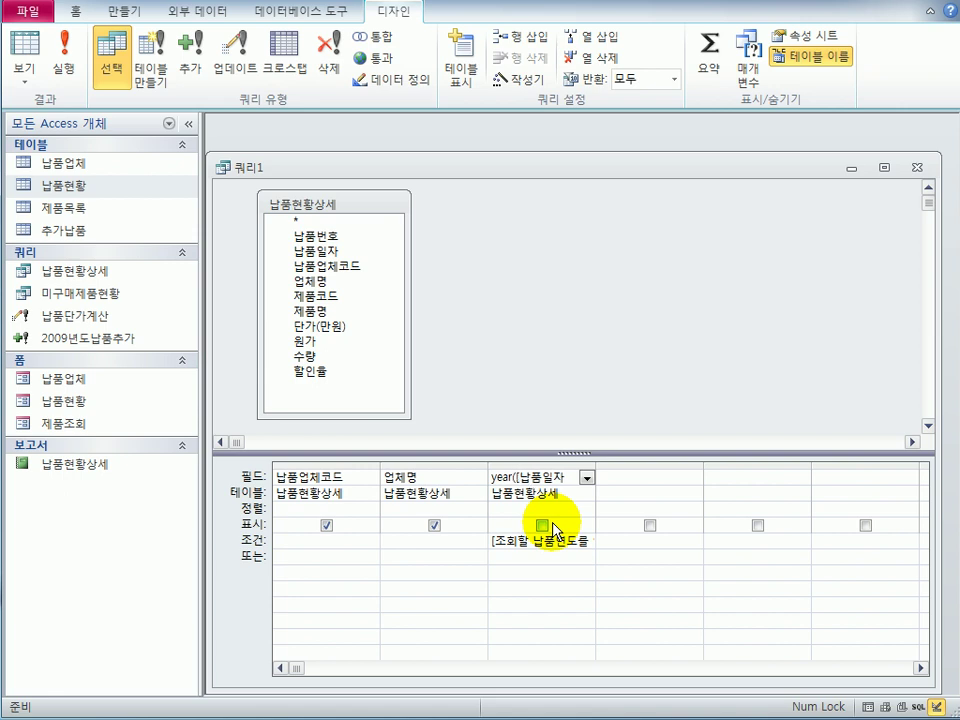
key(End)
text())
click(541, 525)
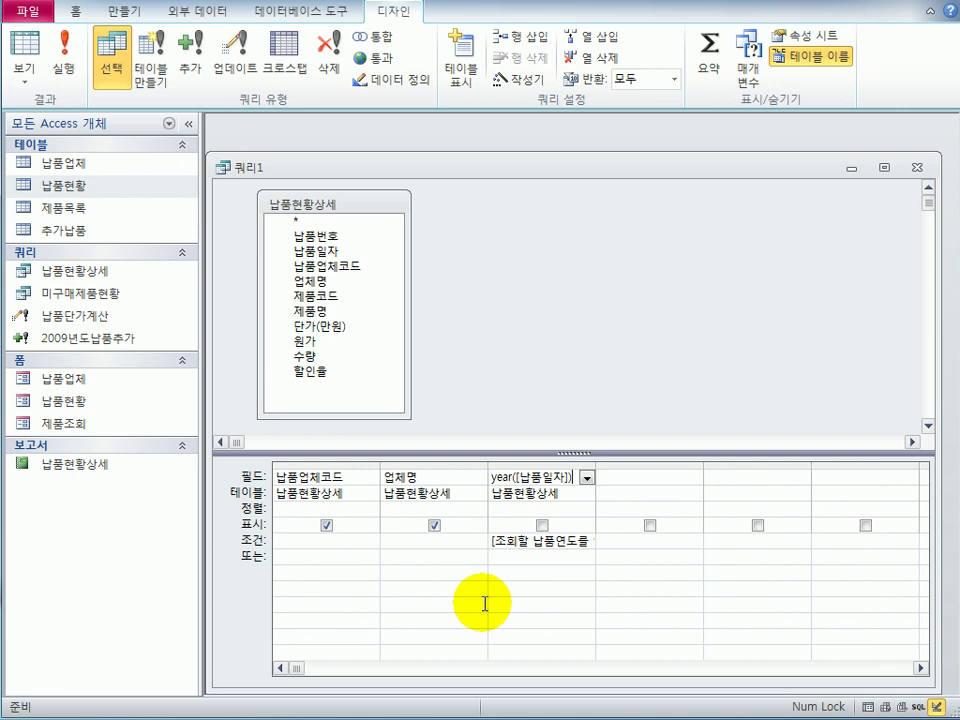
click(523, 563)
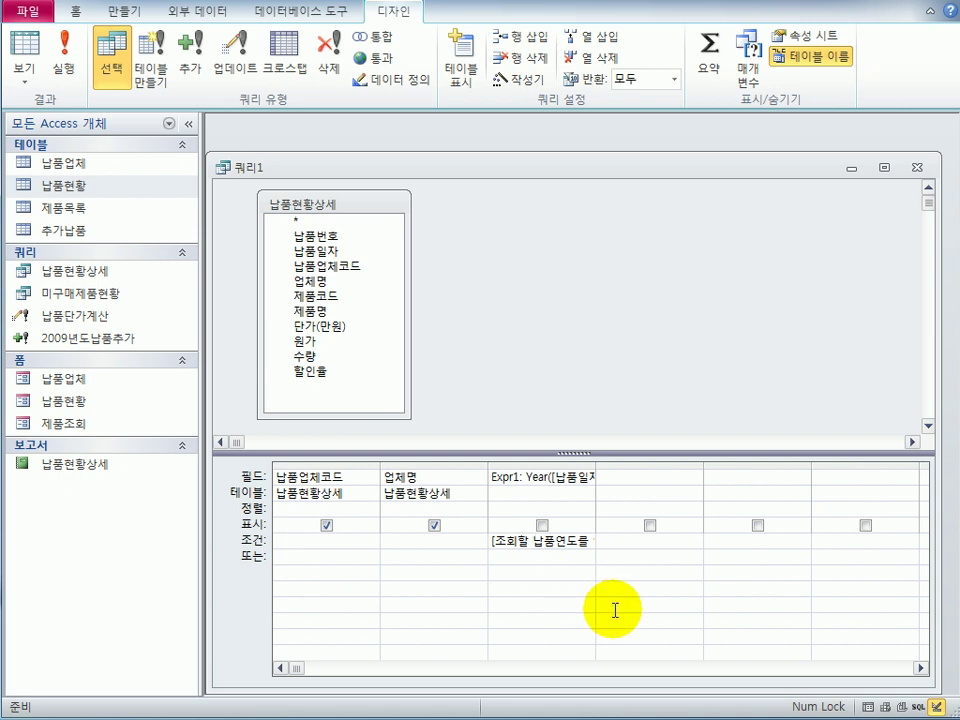
Widen the first empty grid column and name a new calculated field there 납품금액(만원)
click(644, 474)
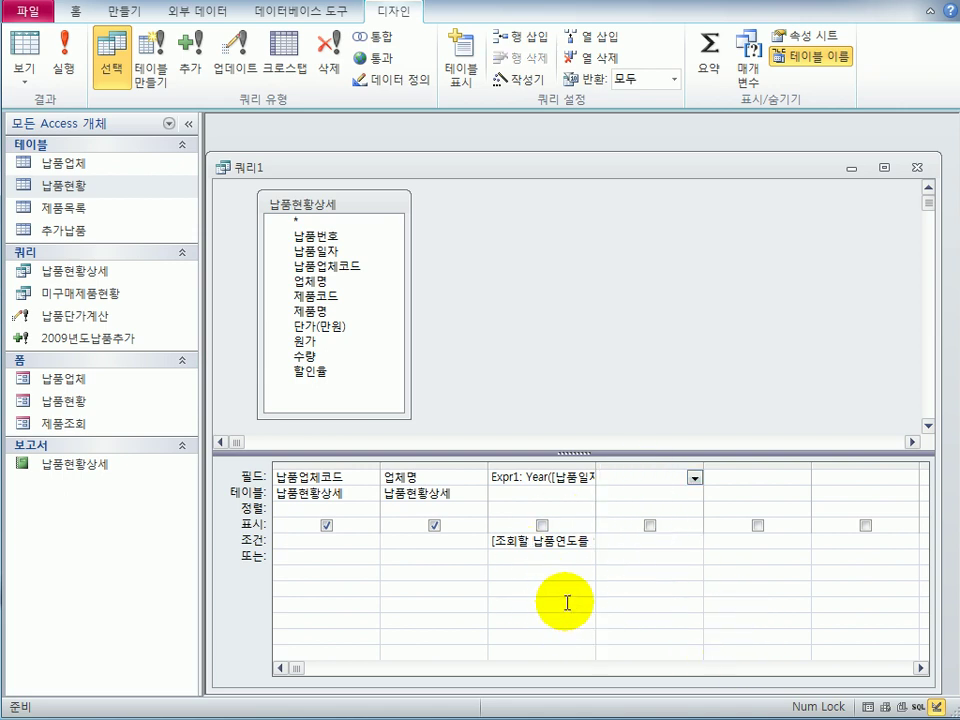
drag(701, 463, 843, 466)
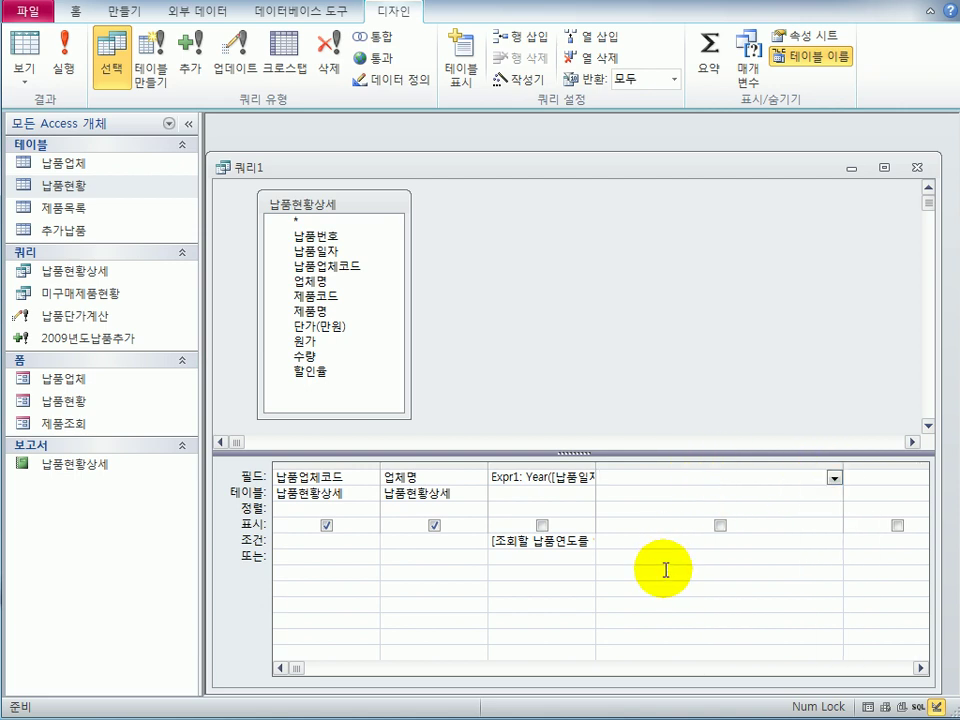
text(skq)
key(BackSpace)
key(BackSpace)
key(BackSpace)
text(납)
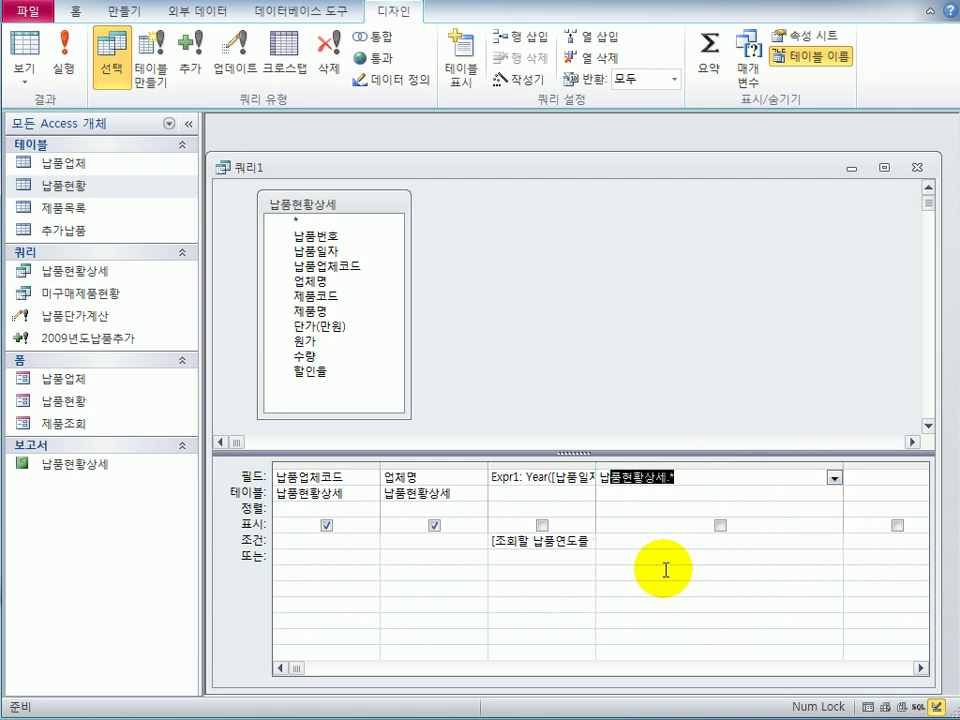
text(입금액)
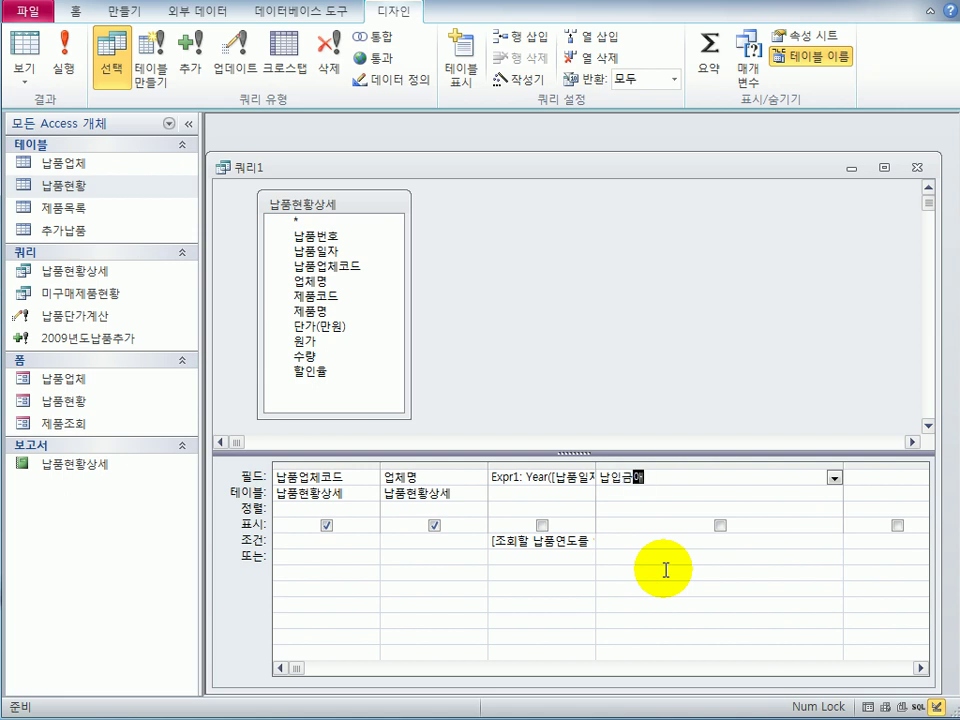
key(BackSpace)
key(BackSpace)
key(BackSpace)
text(품금액(만원):)
Define the 납품금액(만원) field as sum([단가(만원)]*[수량]) and include it in the output
text(sum()
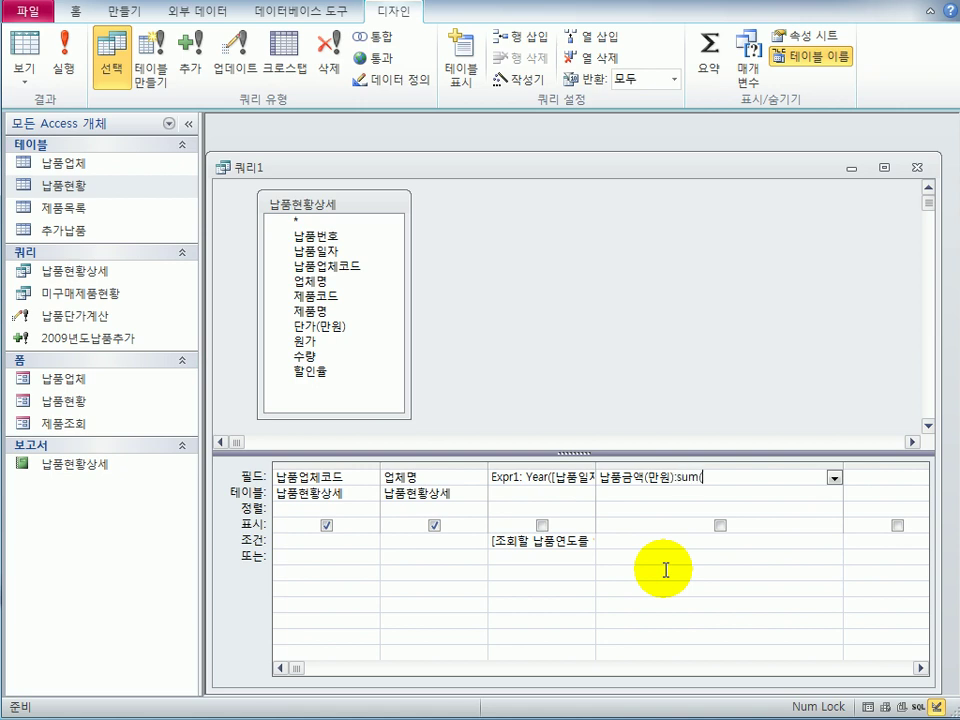
text([단가(만원)]*[수량])
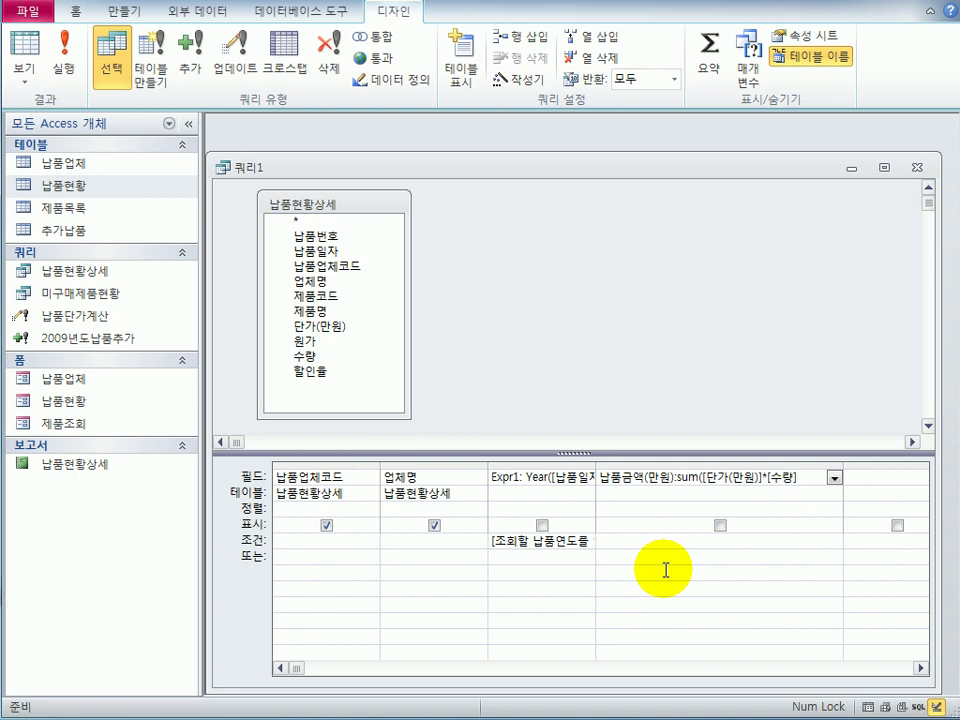
text())
click(720, 526)
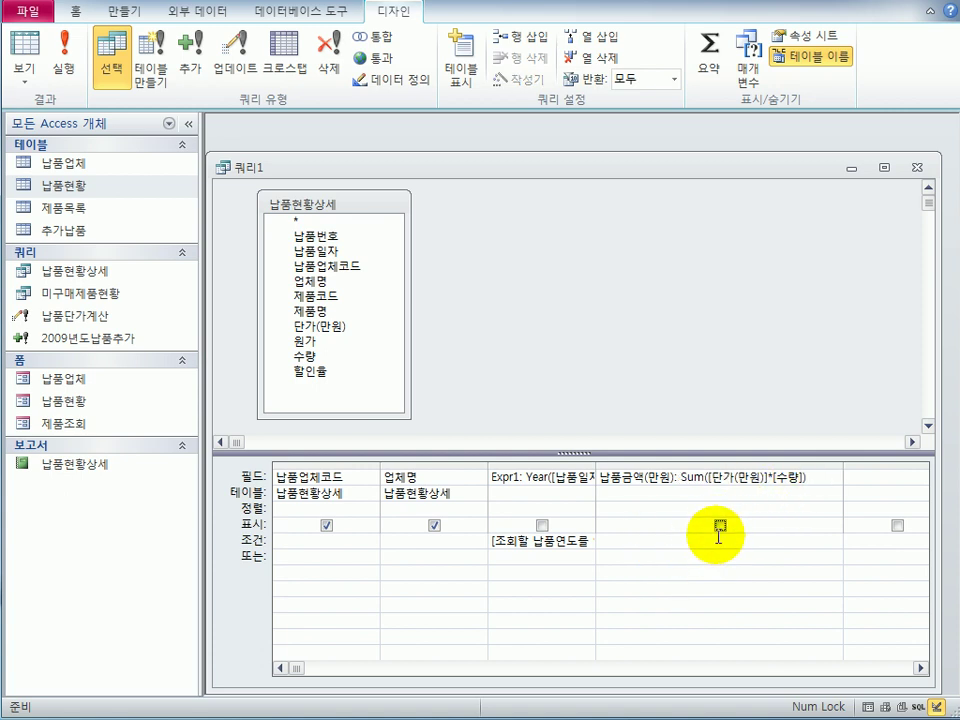
click(720, 526)
click(698, 556)
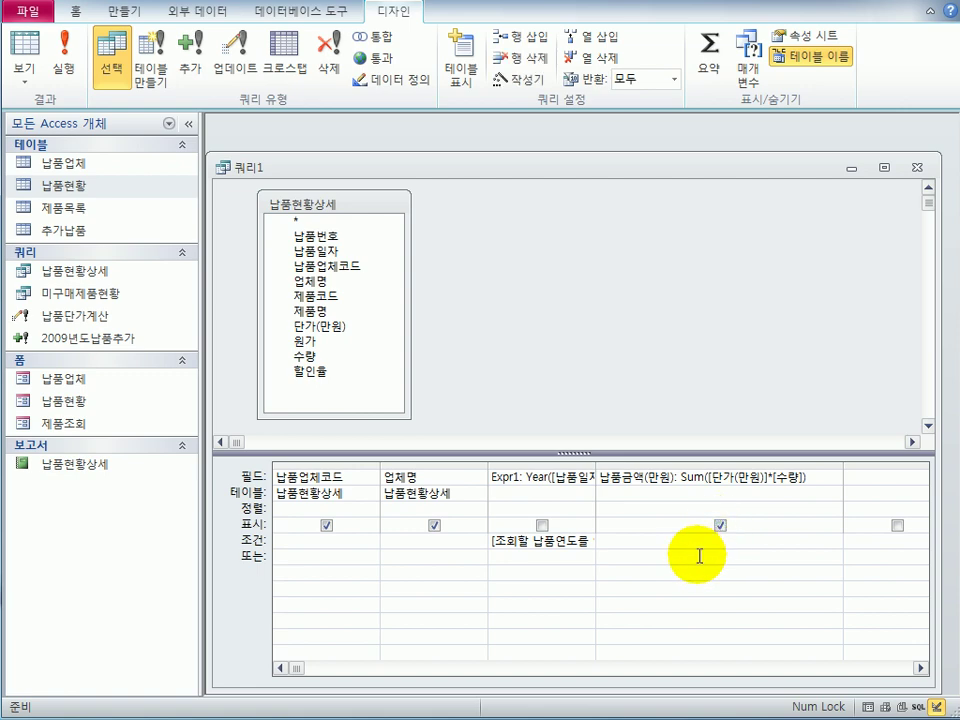
Try to view the query results in datasheet view
click(25, 45)
drag(285, 439, 606, 300)
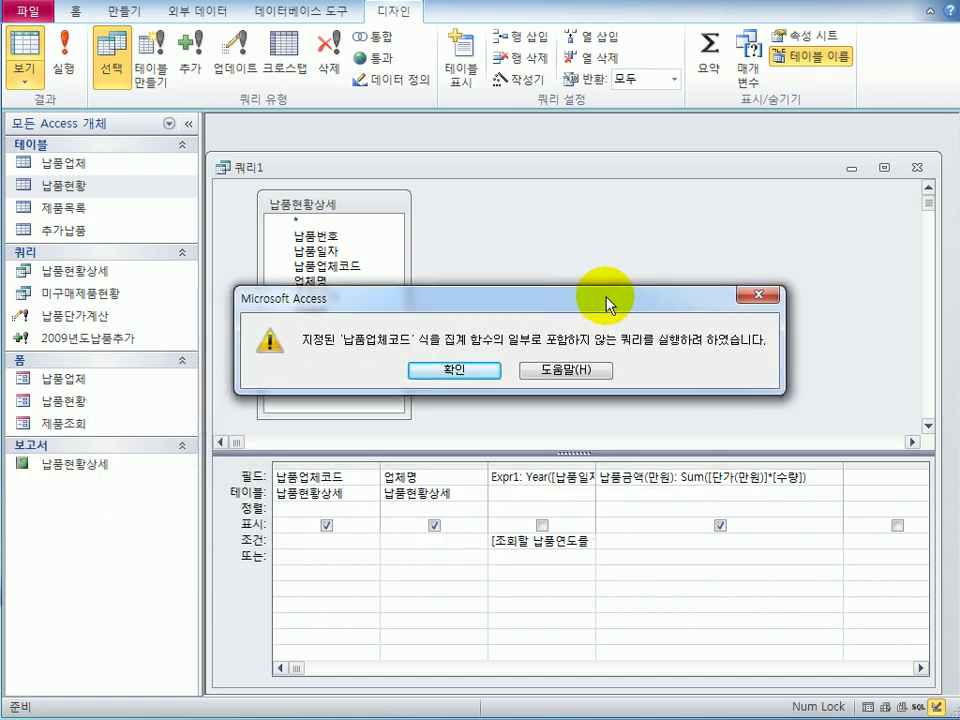
click(454, 372)
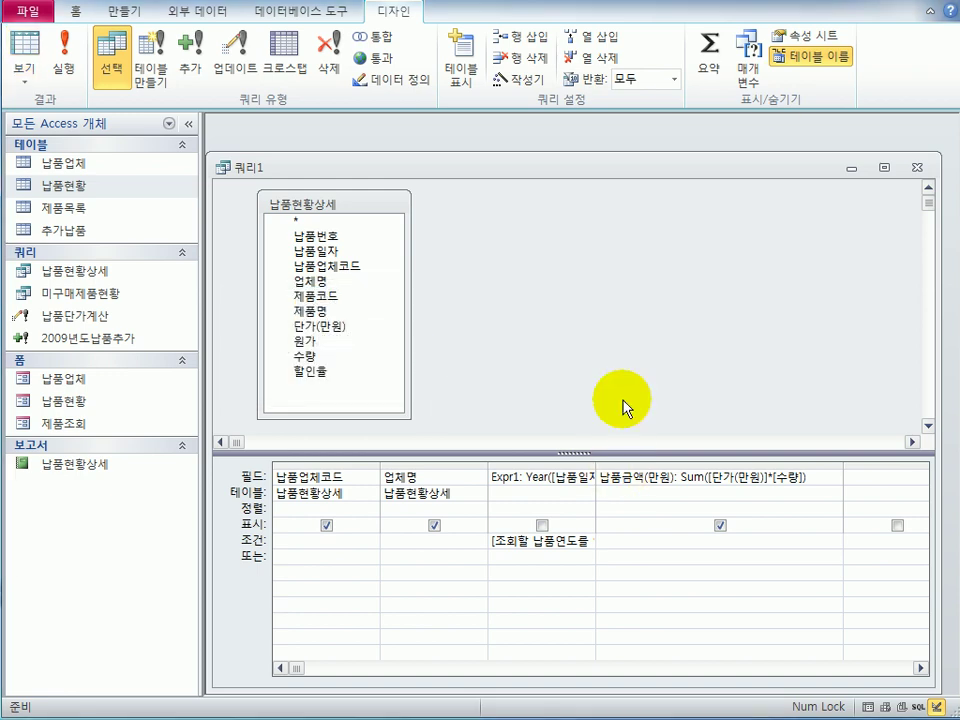
Turn on the totals row, set 납품금액(만원) to 합계, and try viewing the query results
click(707, 66)
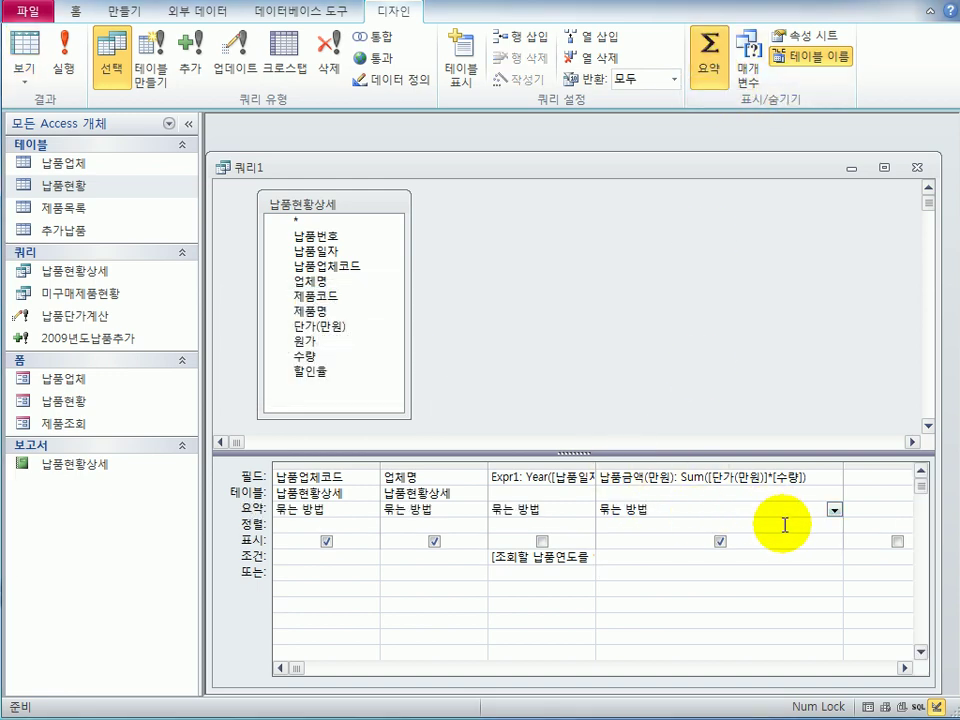
click(833, 509)
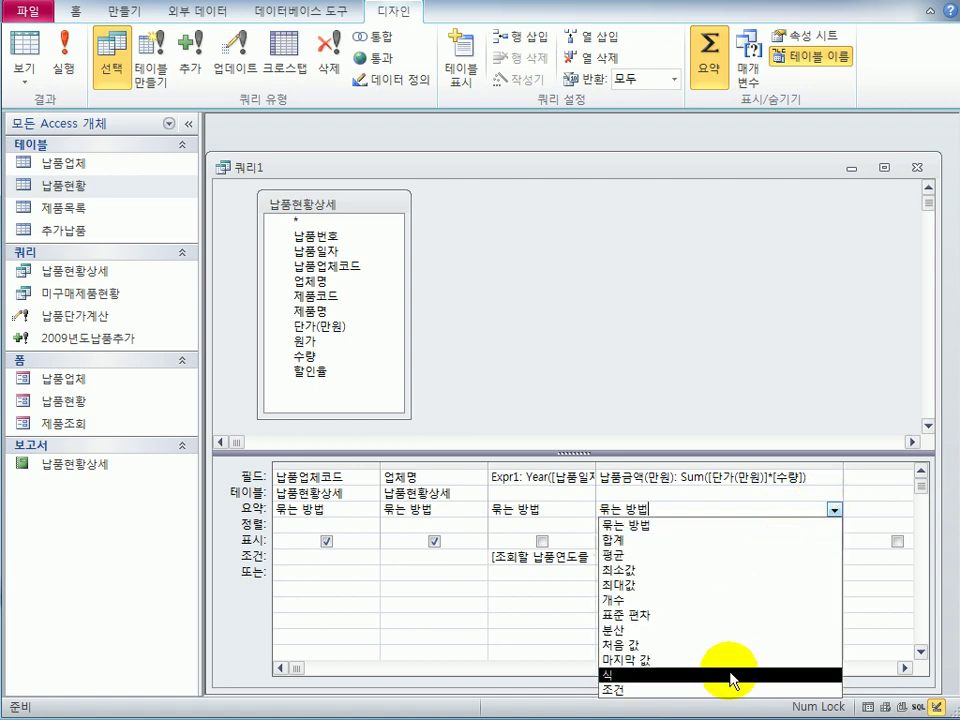
click(718, 540)
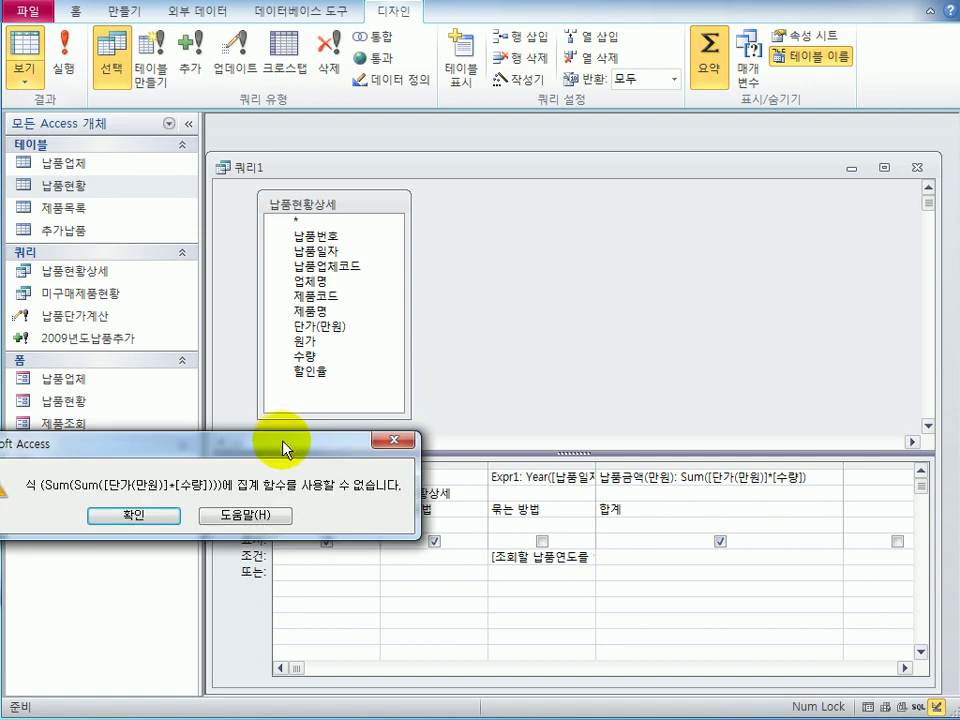
drag(289, 446, 570, 396)
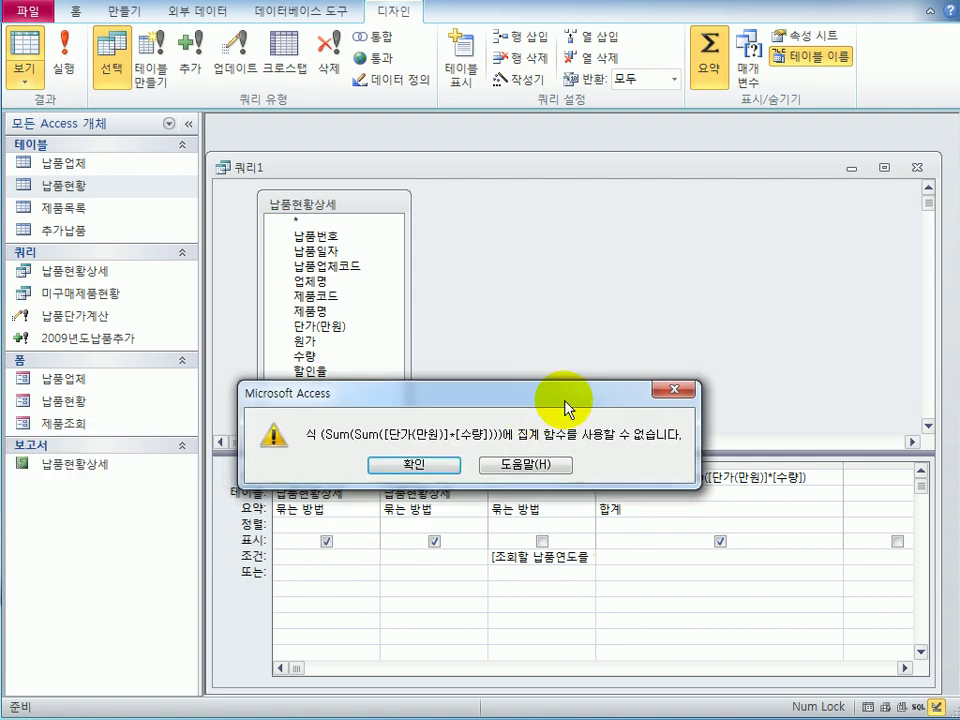
click(446, 468)
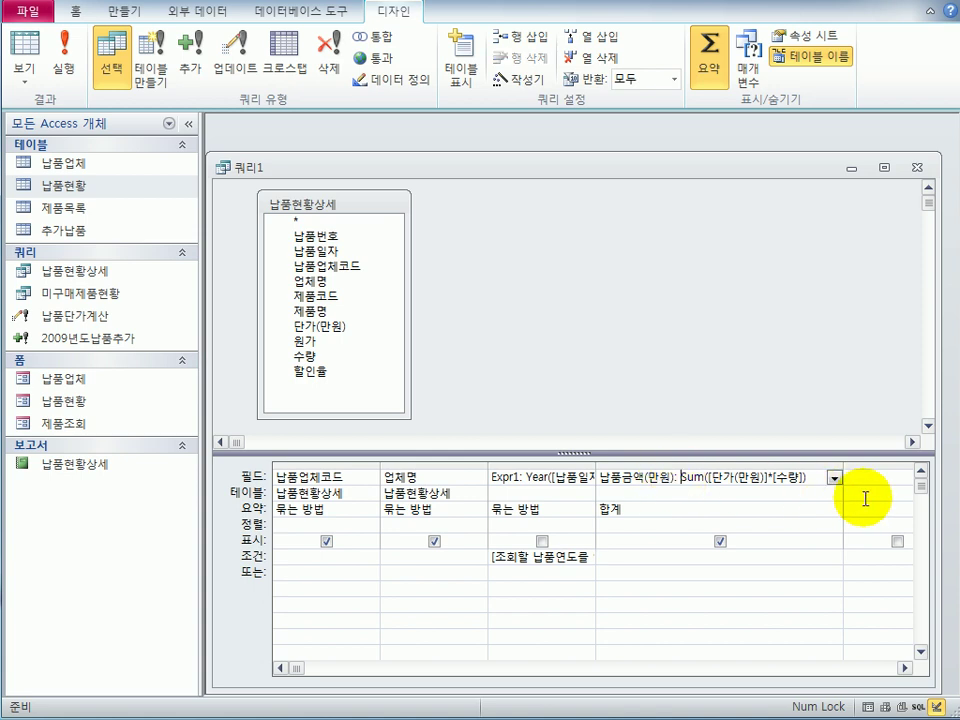
Remove the Sum function from the 납품금액(만원) expression, leaving [단가(만원)]*[수량]
key(BackSpace)
key(BackSpace)
key(BackSpace)
key(BackSpace)
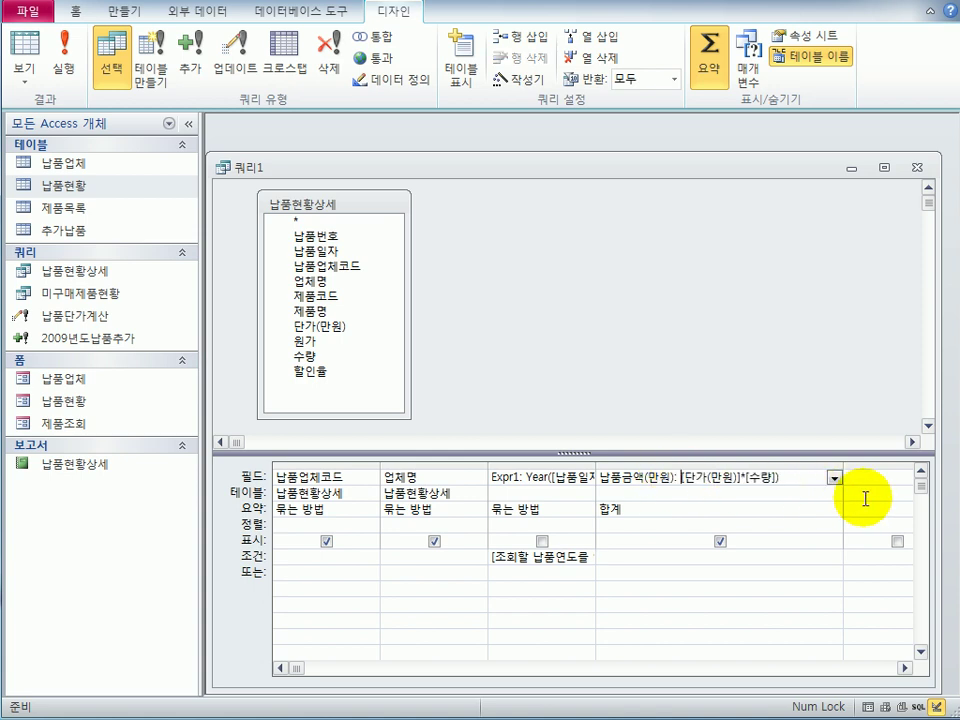
key(End)
key(BackSpace)
click(707, 523)
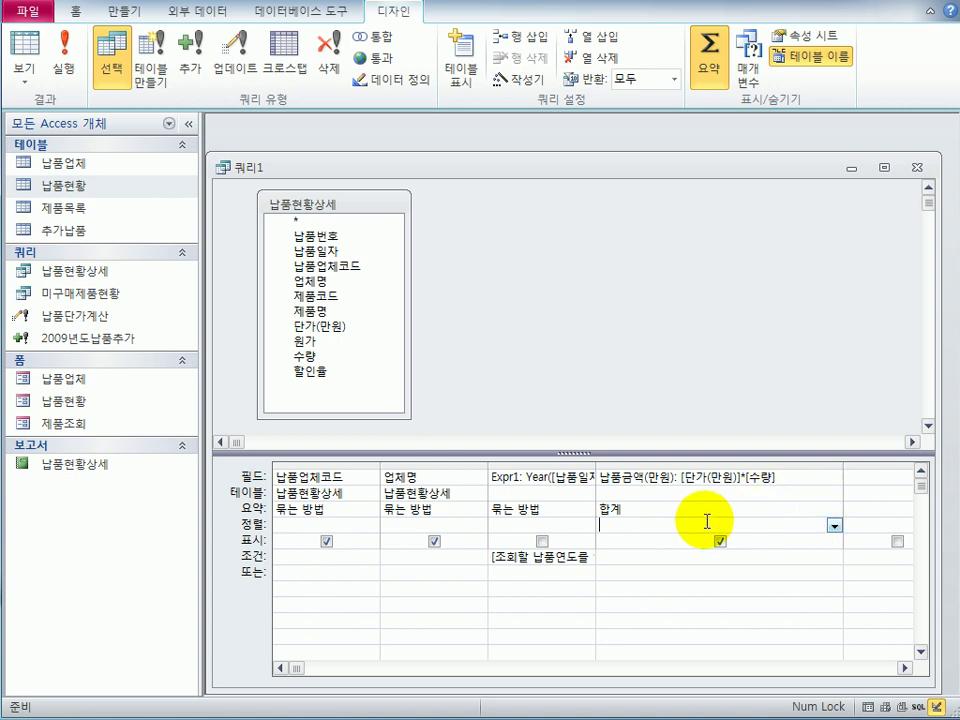
View the query results for delivery year 2007 and widen the three columns to fit their headings and contents
click(33, 50)
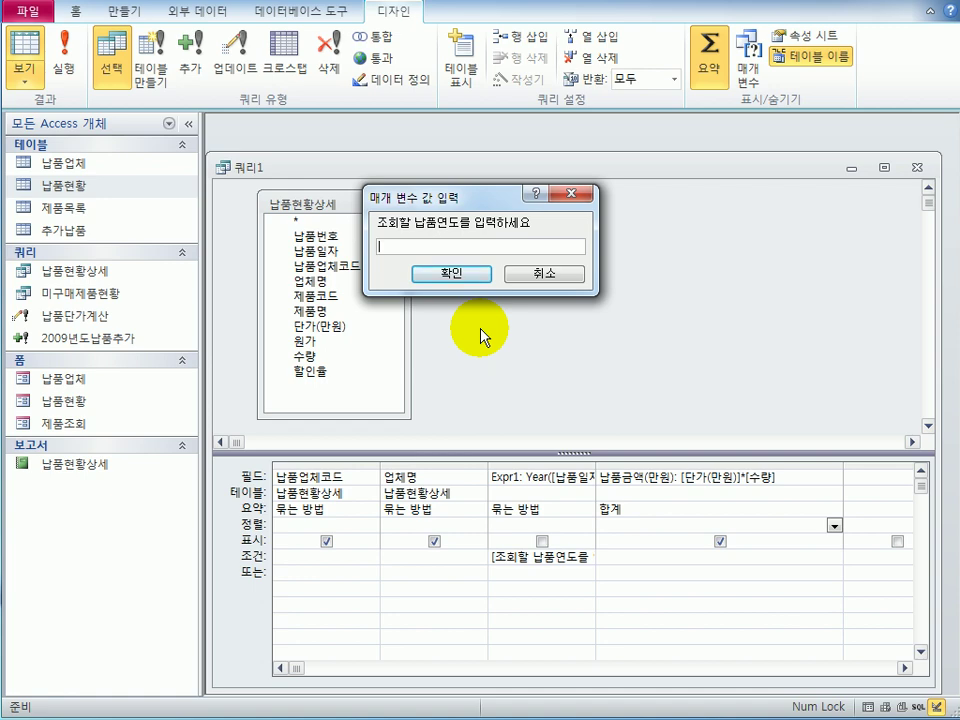
text(2007)
click(452, 273)
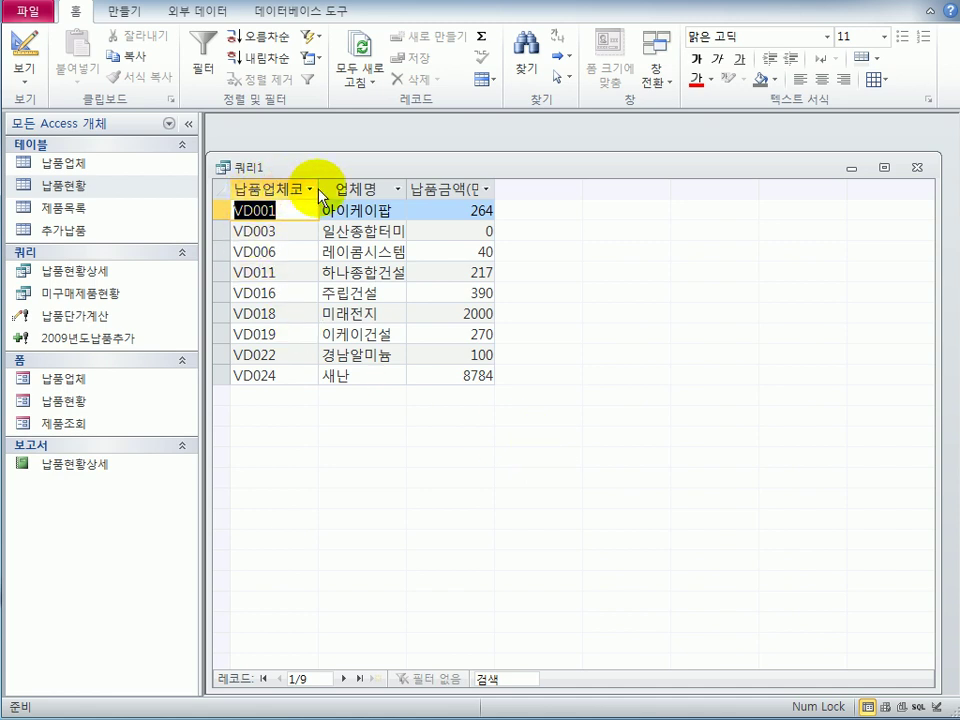
drag(318, 193, 349, 190)
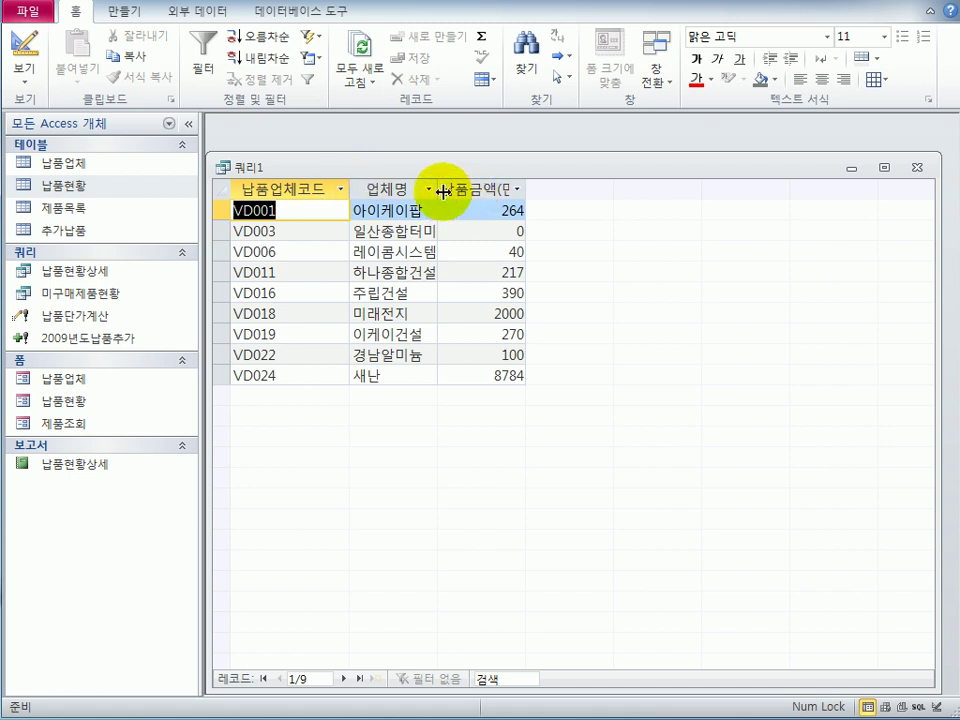
drag(440, 187, 464, 188)
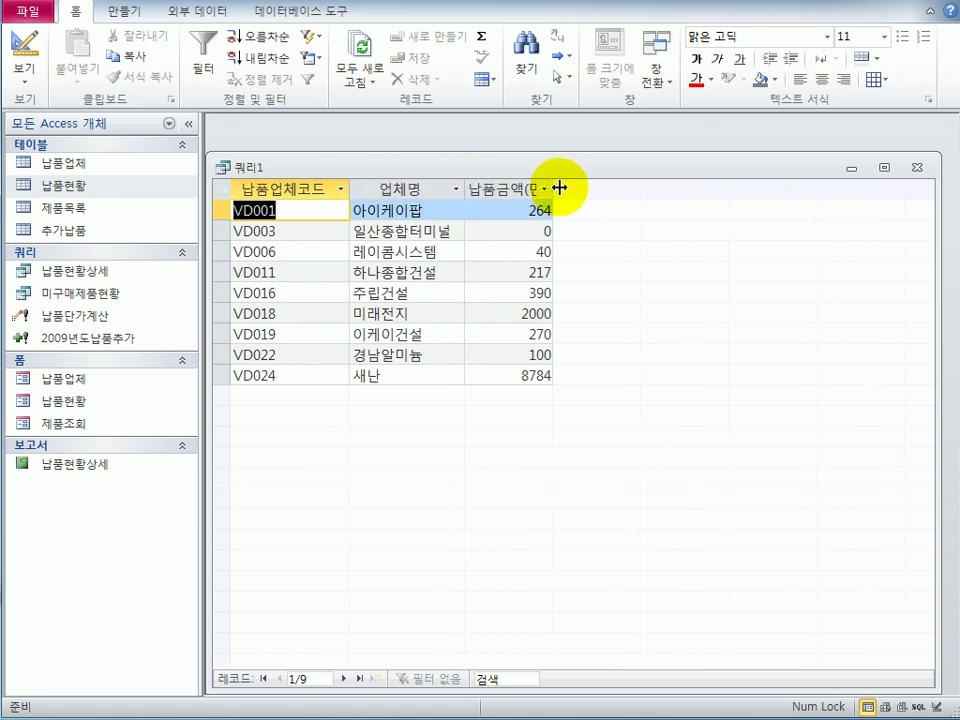
drag(621, 188, 619, 189)
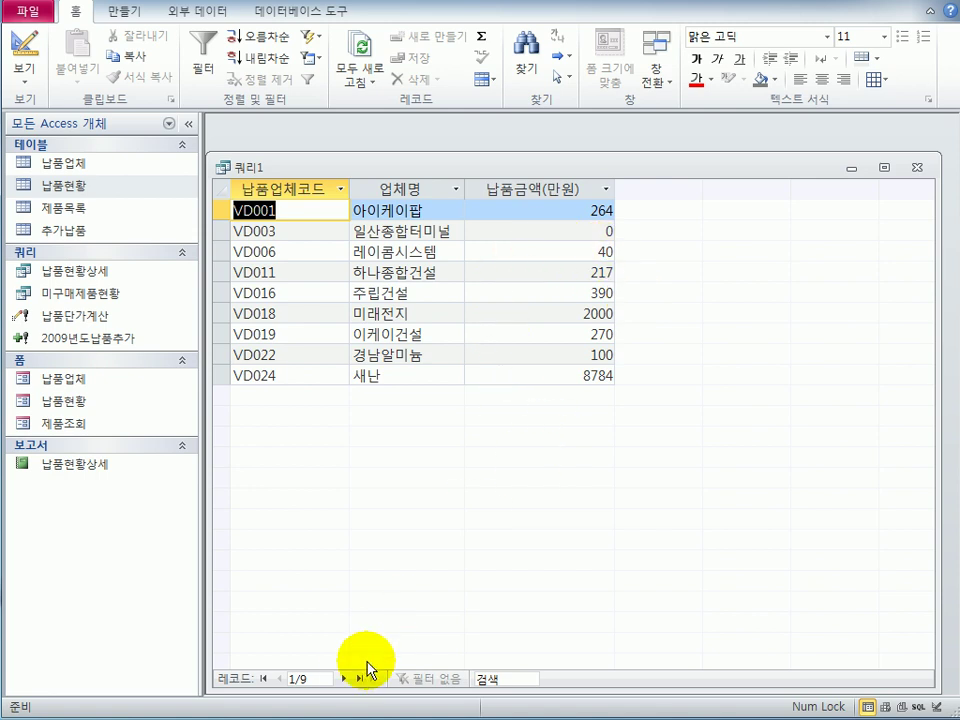
Return to design view and set the format property of the 납품금액(만원) field to #,##0
click(28, 76)
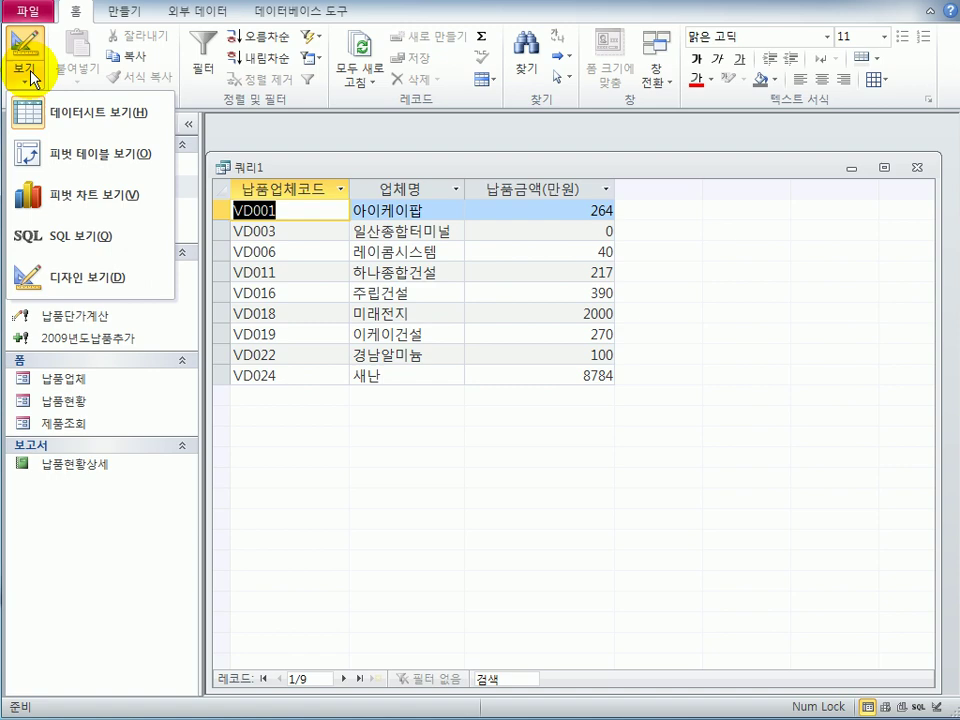
click(50, 276)
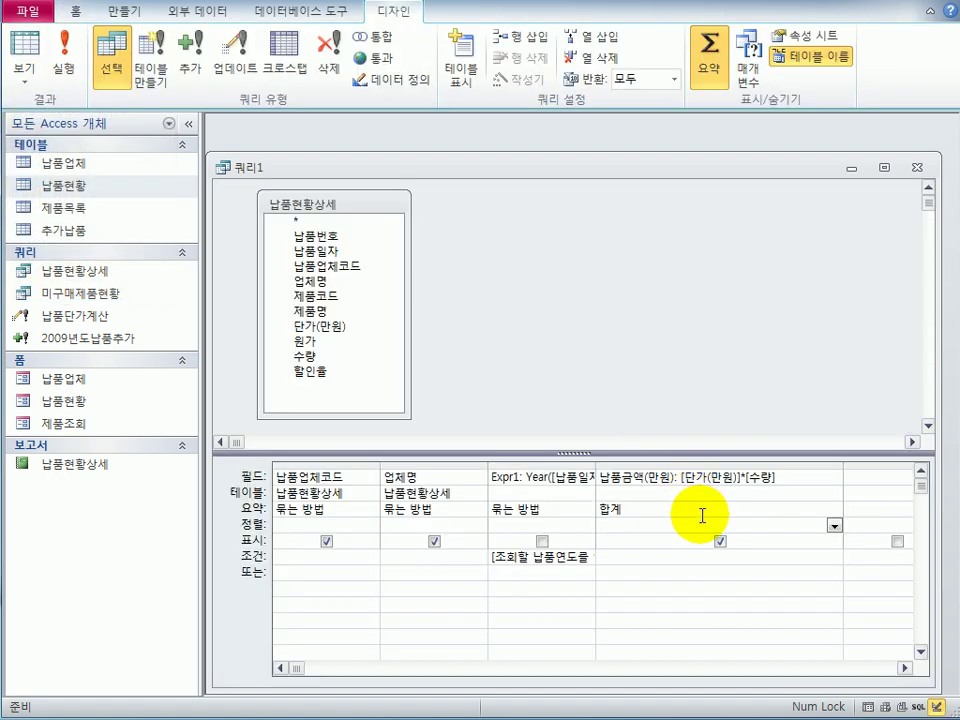
click(670, 477)
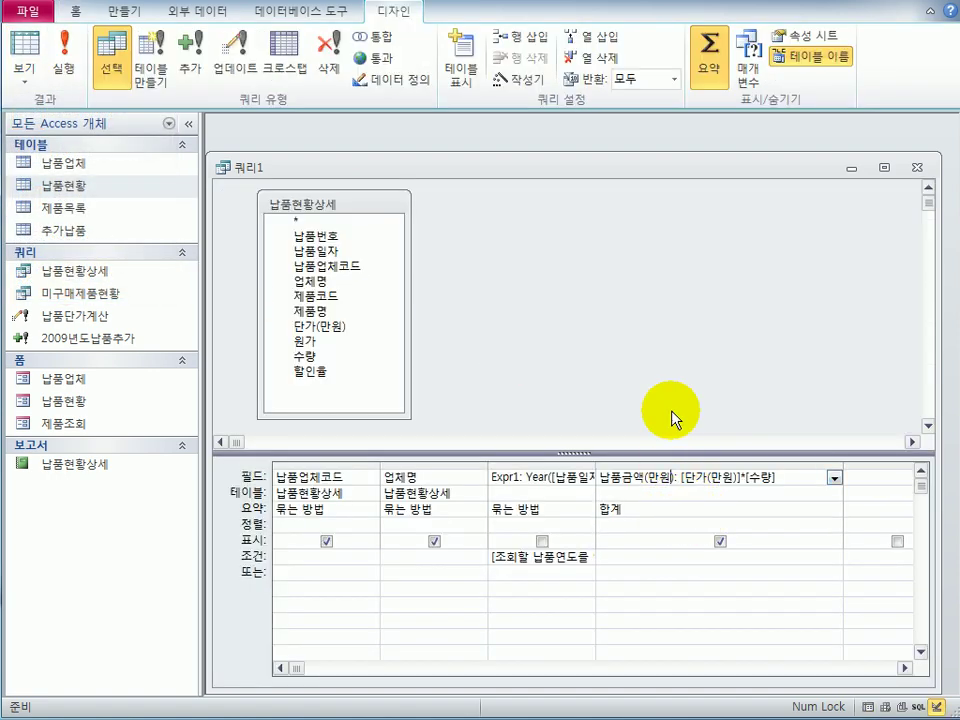
click(820, 36)
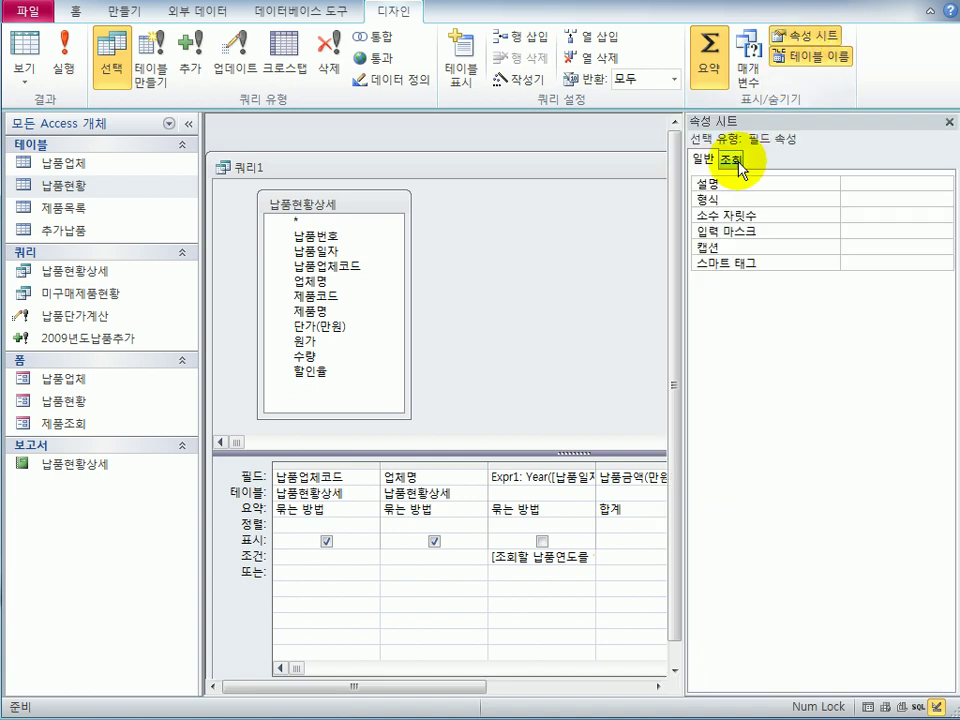
click(840, 200)
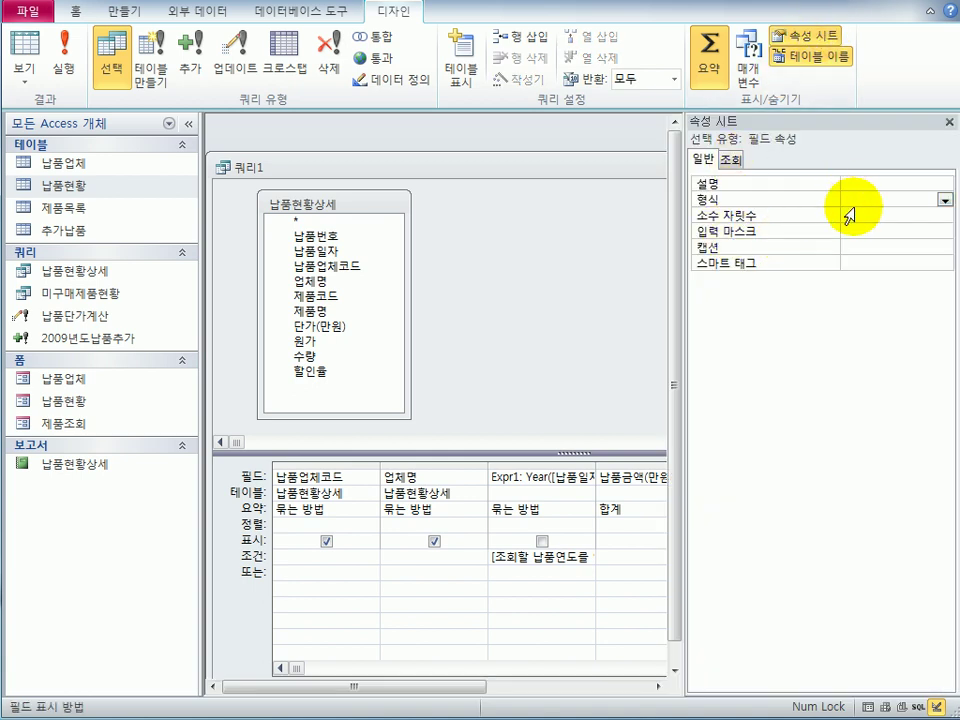
text(#.##)
text(0)
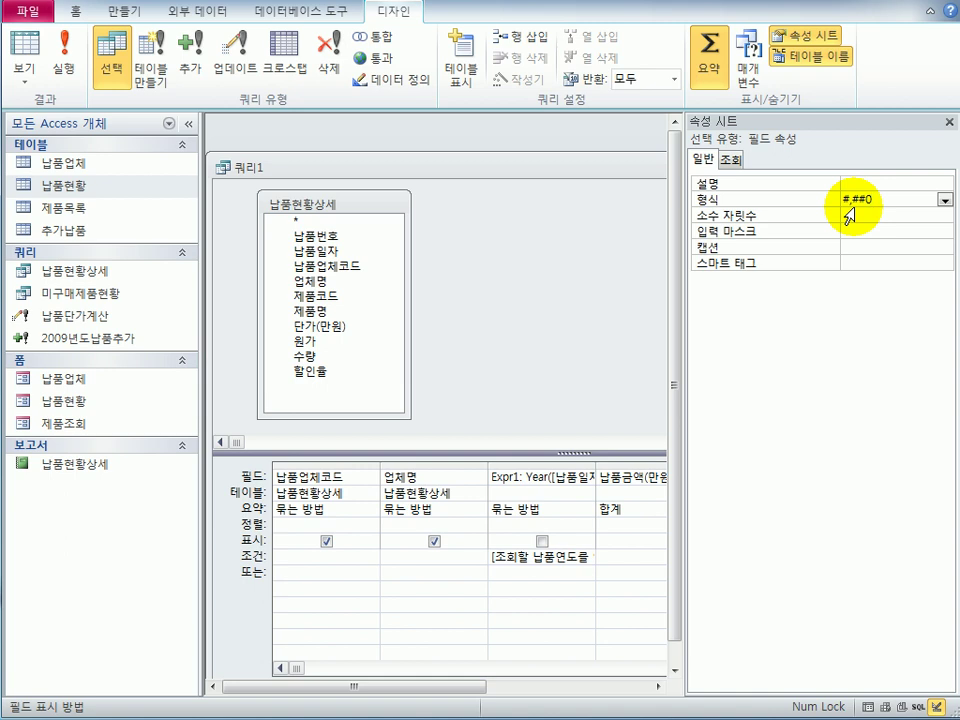
View the query results for delivery year 2007 to check the number format of 납품금액(만원)
click(476, 602)
click(25, 48)
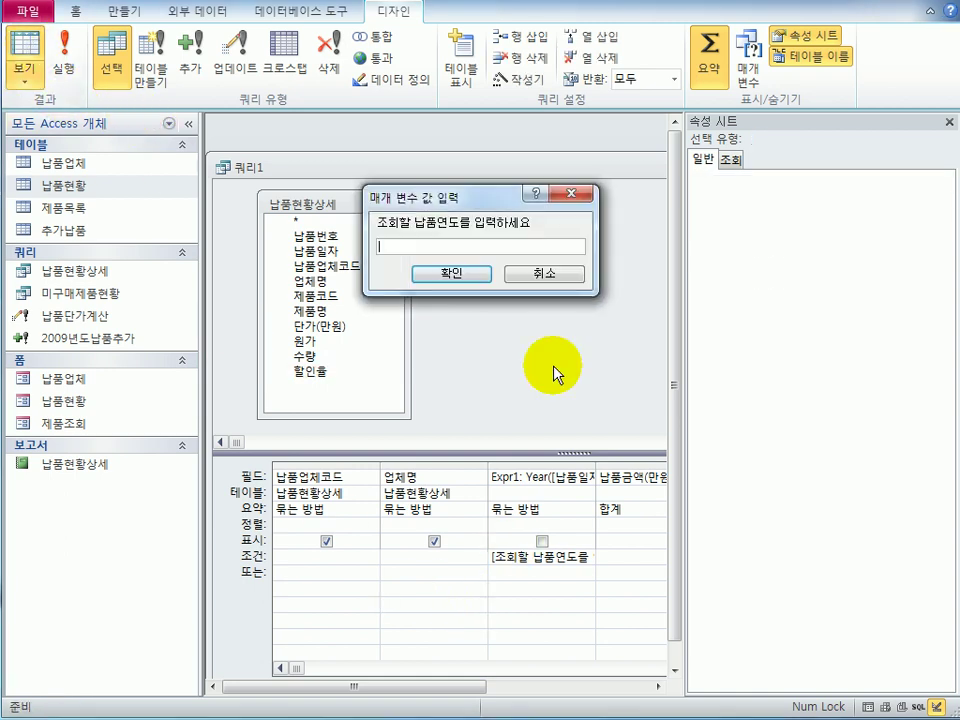
text(2007)
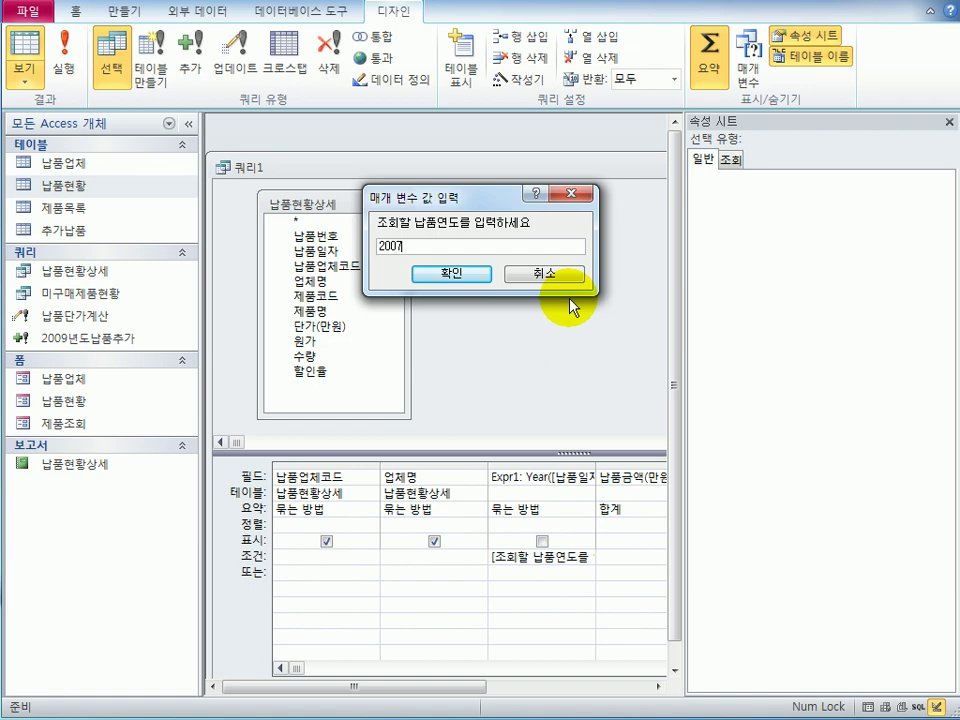
click(455, 276)
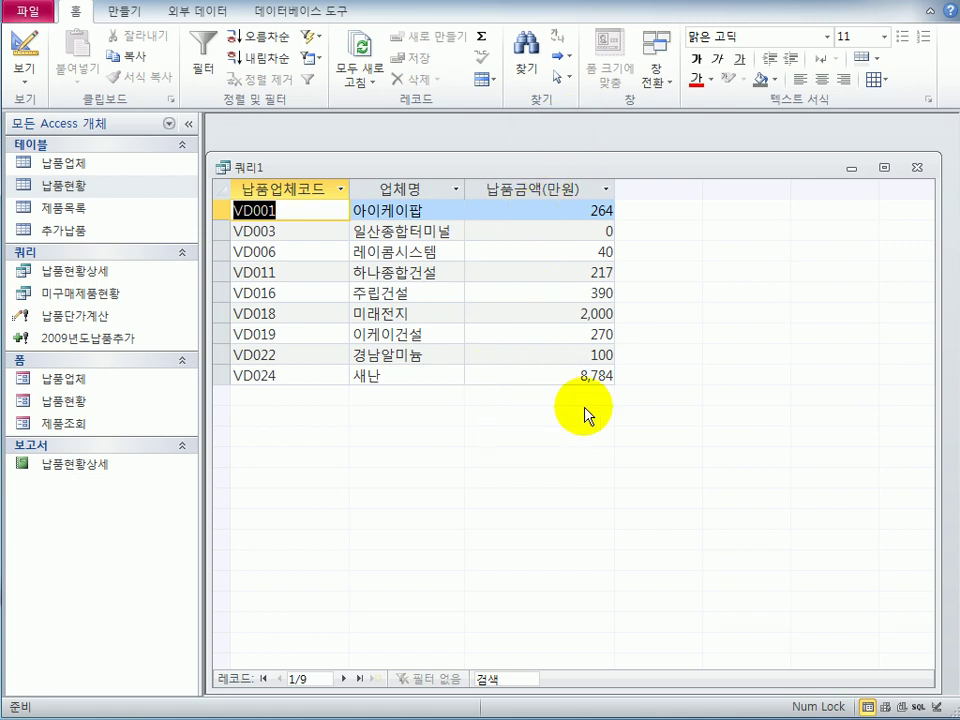
Return to the query's design view and check the total setting and format of the 납품금액(만원) column
click(26, 76)
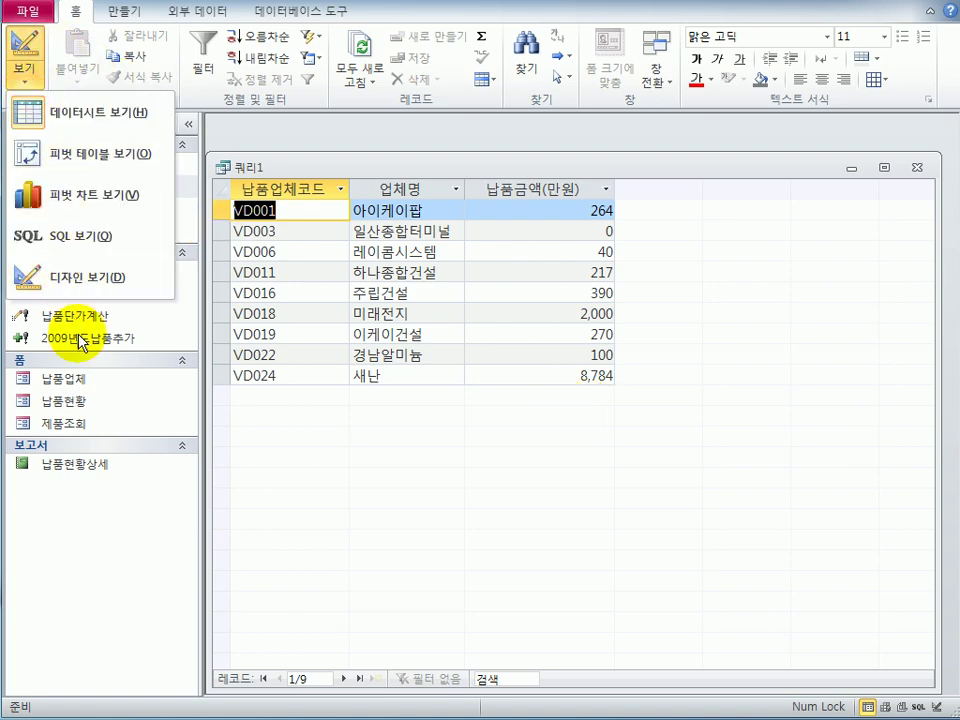
click(84, 295)
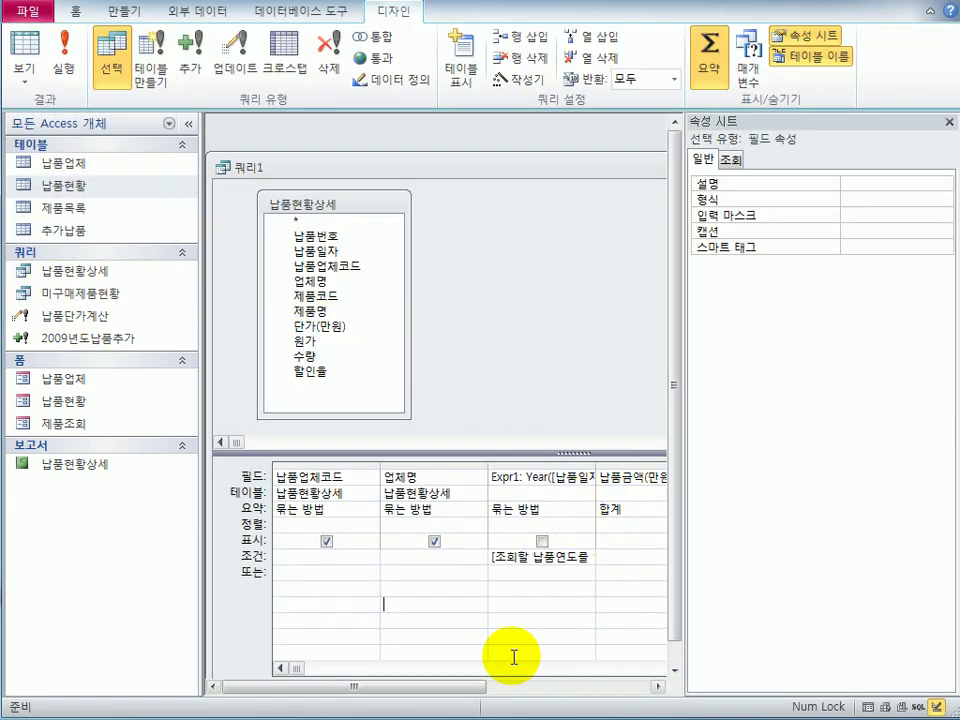
drag(462, 690, 582, 686)
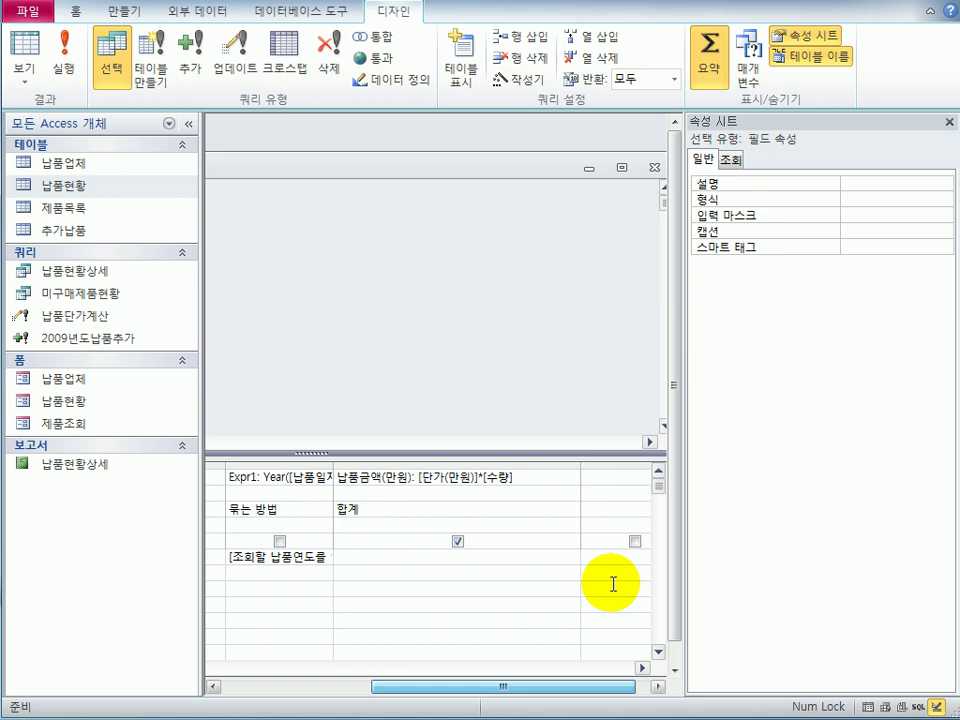
click(476, 508)
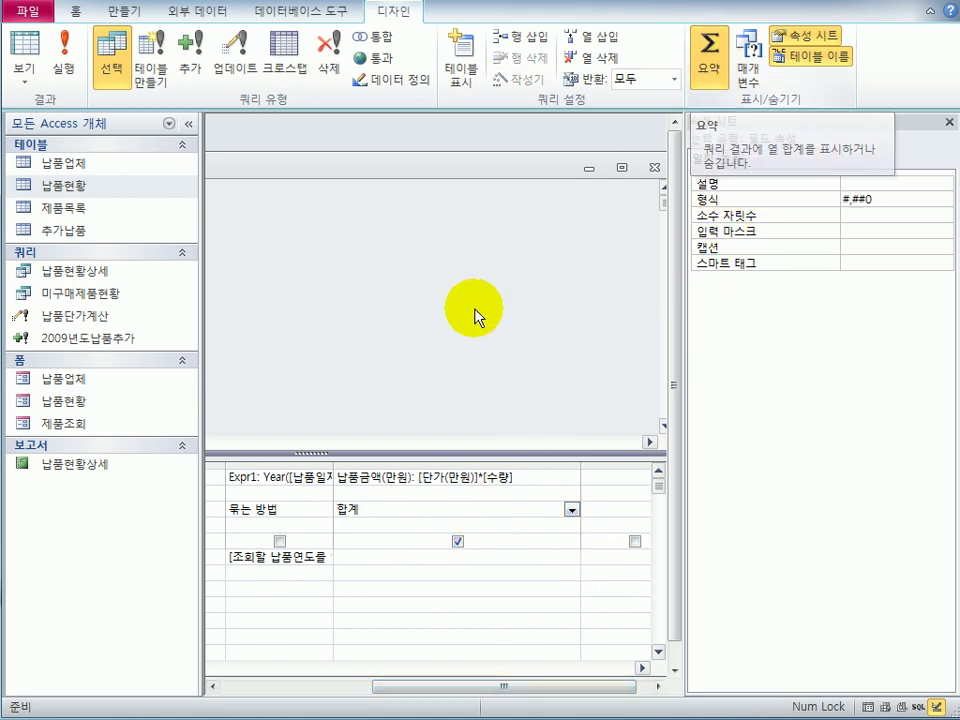
Close the query and save it under the name 업체별납품금액조회
click(655, 167)
drag(228, 457, 583, 257)
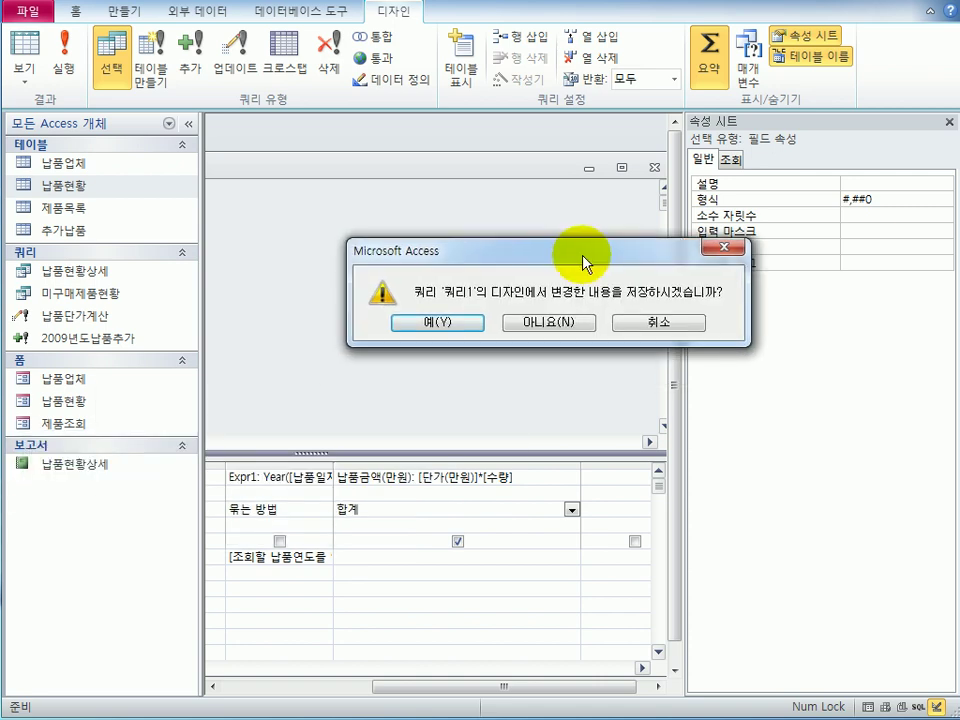
click(437, 334)
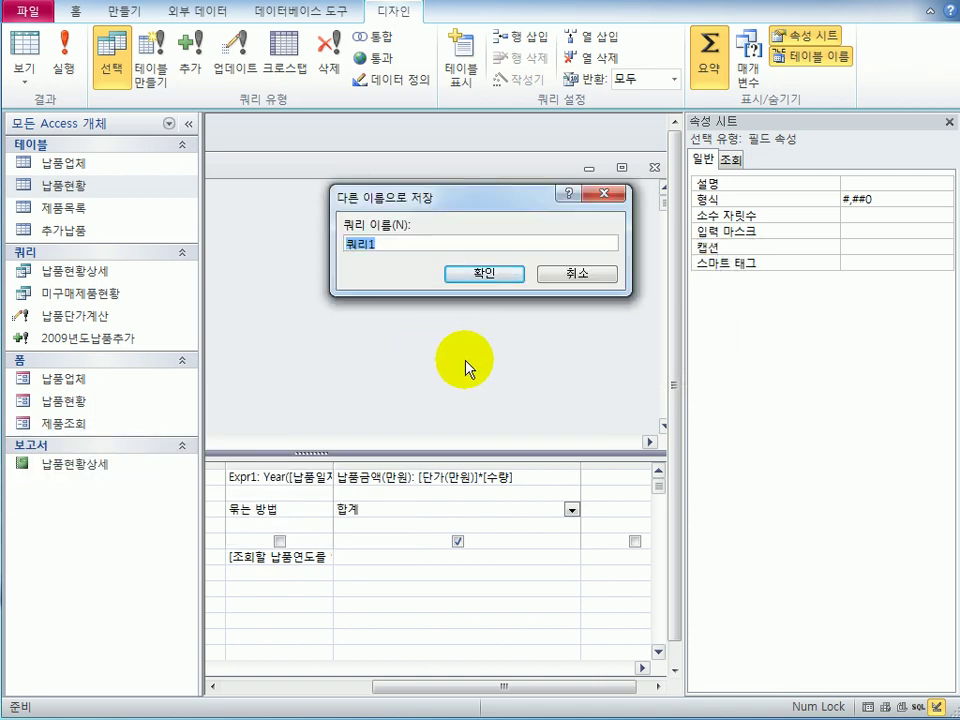
text(연ㅈ)
text(체별납품)
text(금액조회)
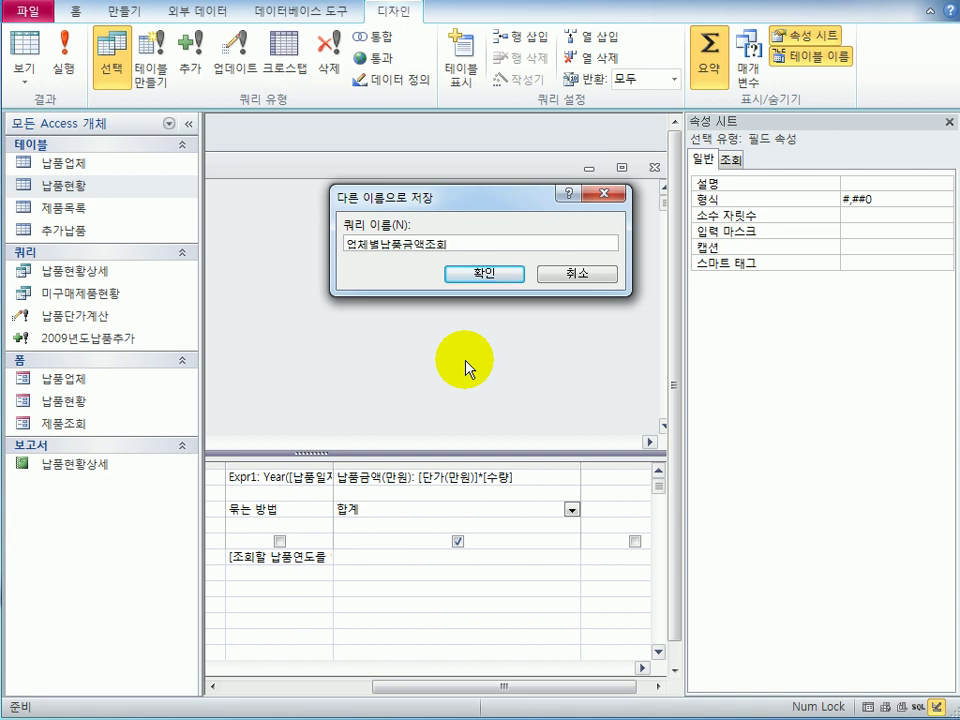
click(480, 275)
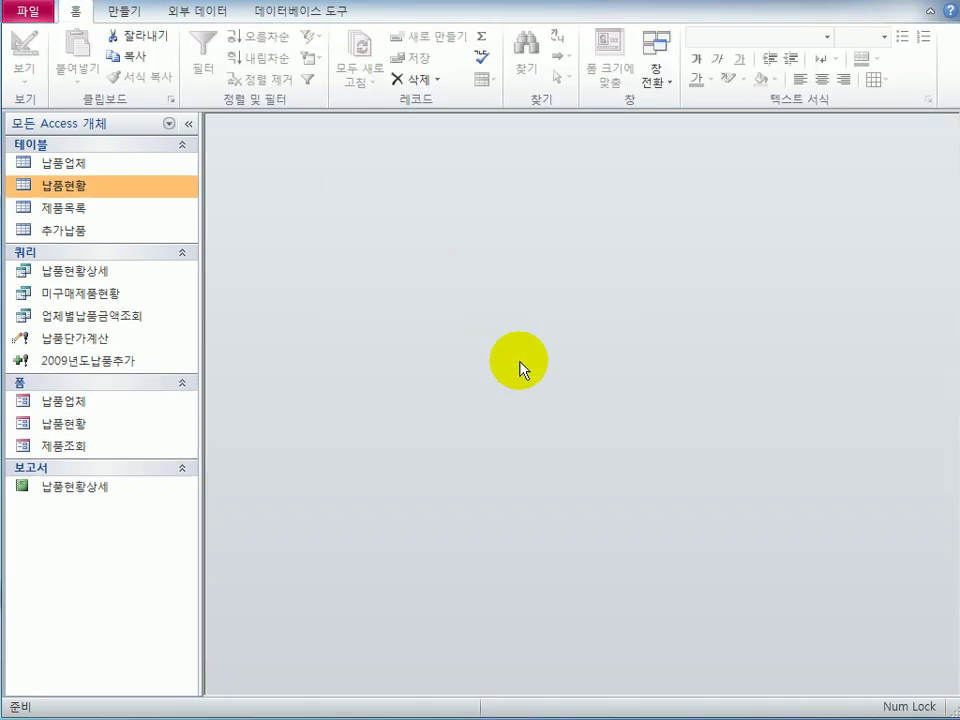